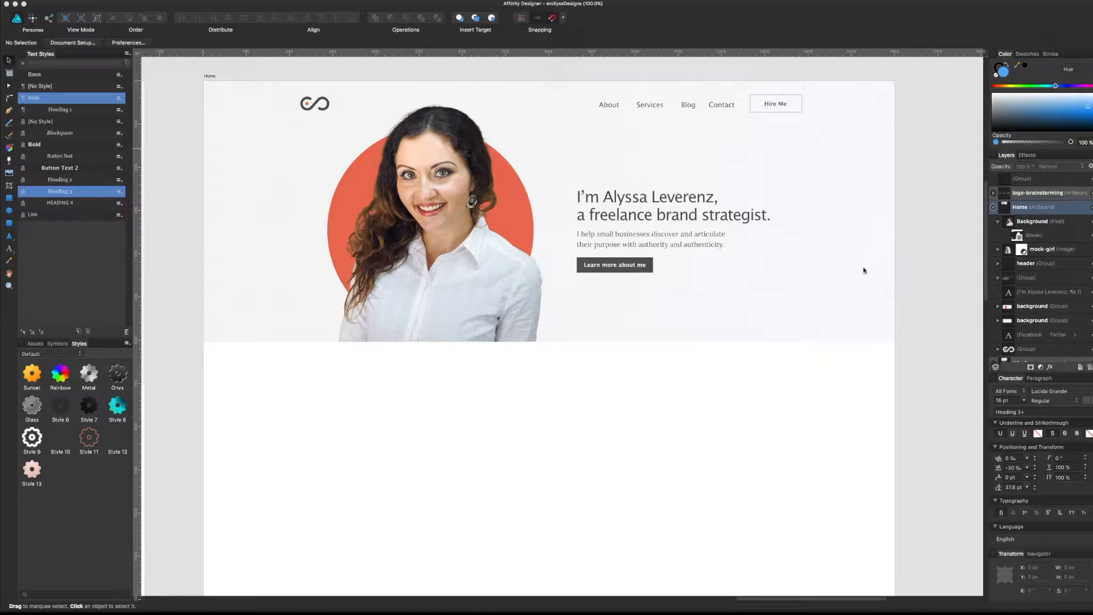
- Examine the finished hero section on the Home artboard
scroll(782, 442, down, 1)
scroll(774, 439, down, 1)
scroll(685, 456, up, 5)
scroll(685, 456, left, 2)
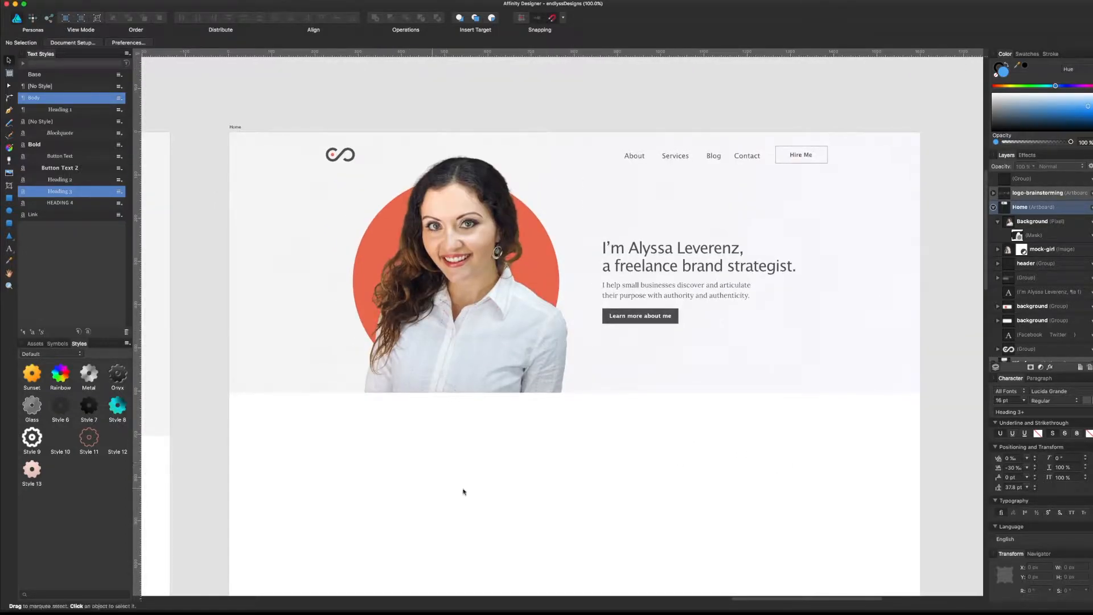
scroll(734, 393, down, 8)
scroll(734, 392, right, 2)
scroll(438, 109, up, 4)
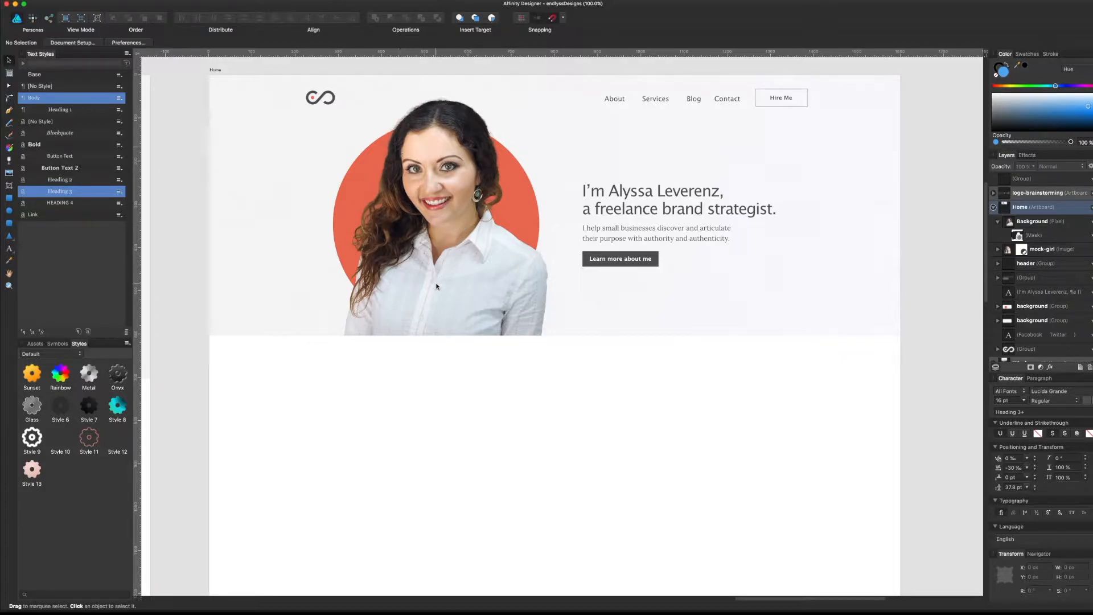
scroll(416, 217, down, 1)
scroll(551, 262, down, 2)
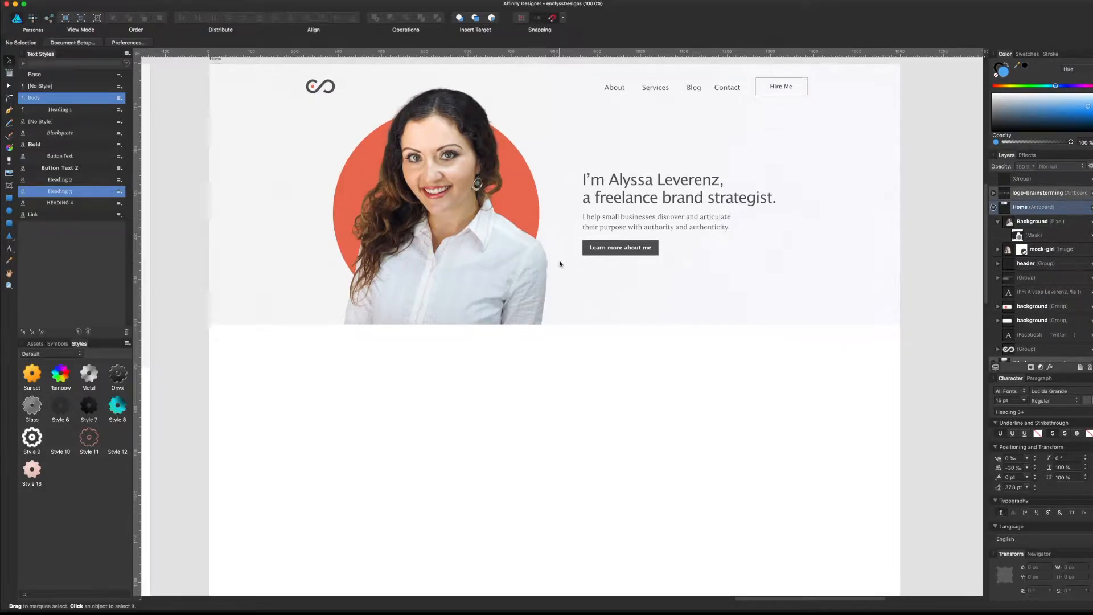
scroll(564, 264, up, 3)
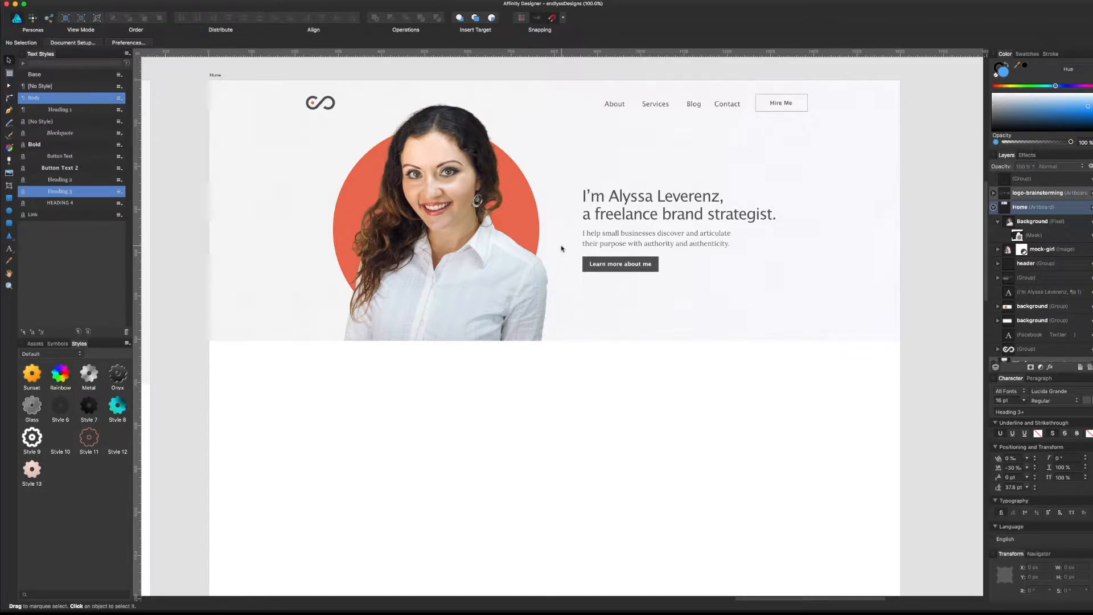
- Examine the label, heading and paragraph in the What I Do section of the wireframe artboard
drag(498, 389, 500, 446)
scroll(493, 429, left, 10)
scroll(493, 429, down, 5)
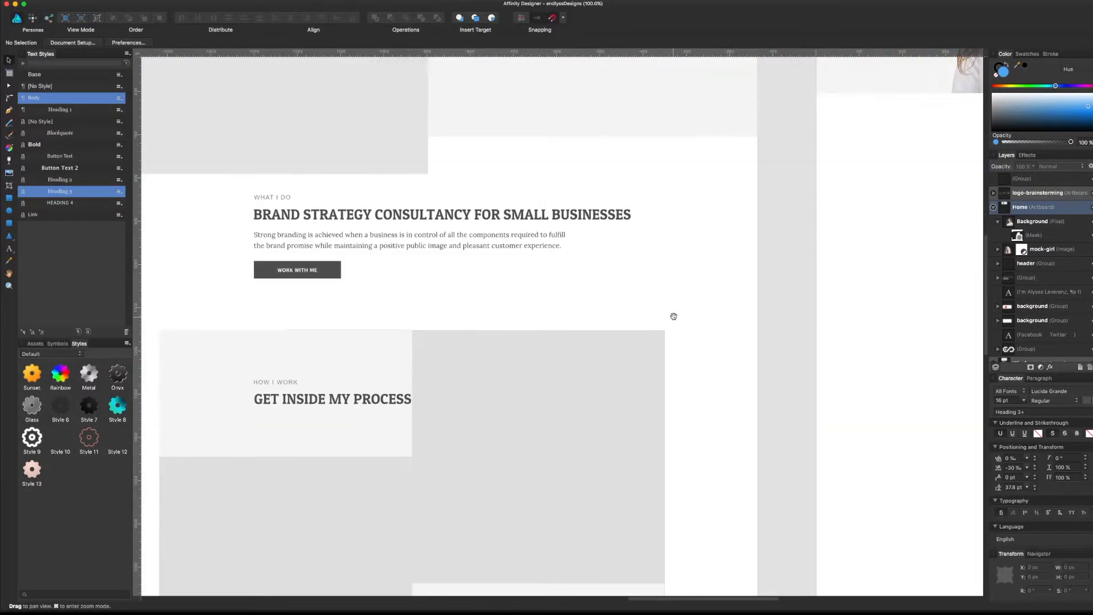
scroll(673, 316, left, 3)
scroll(673, 316, up, 2)
click(602, 299)
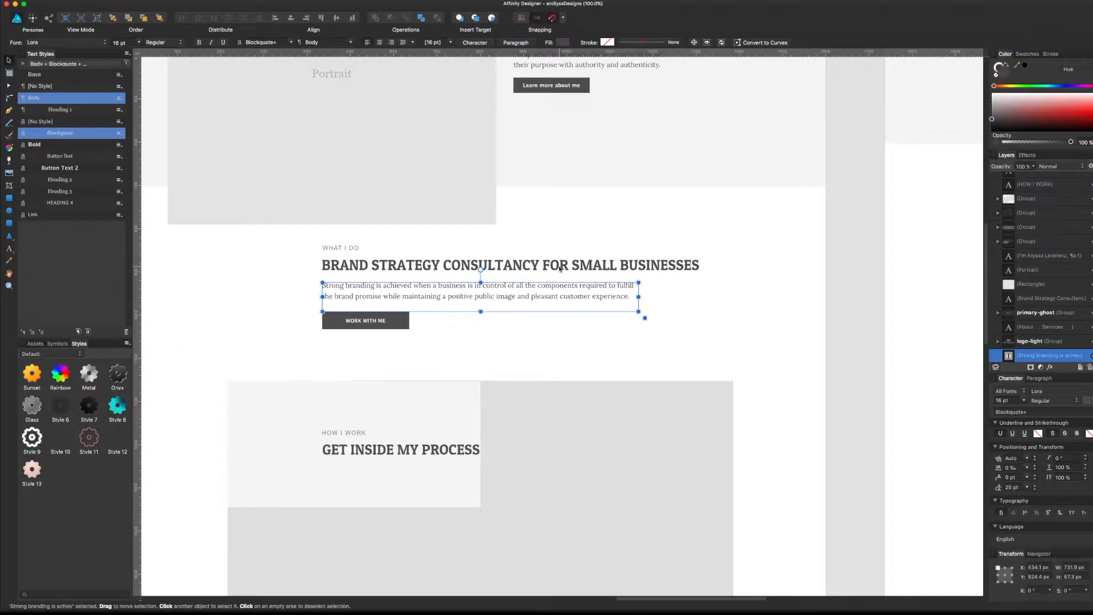
click(535, 266)
click(357, 249)
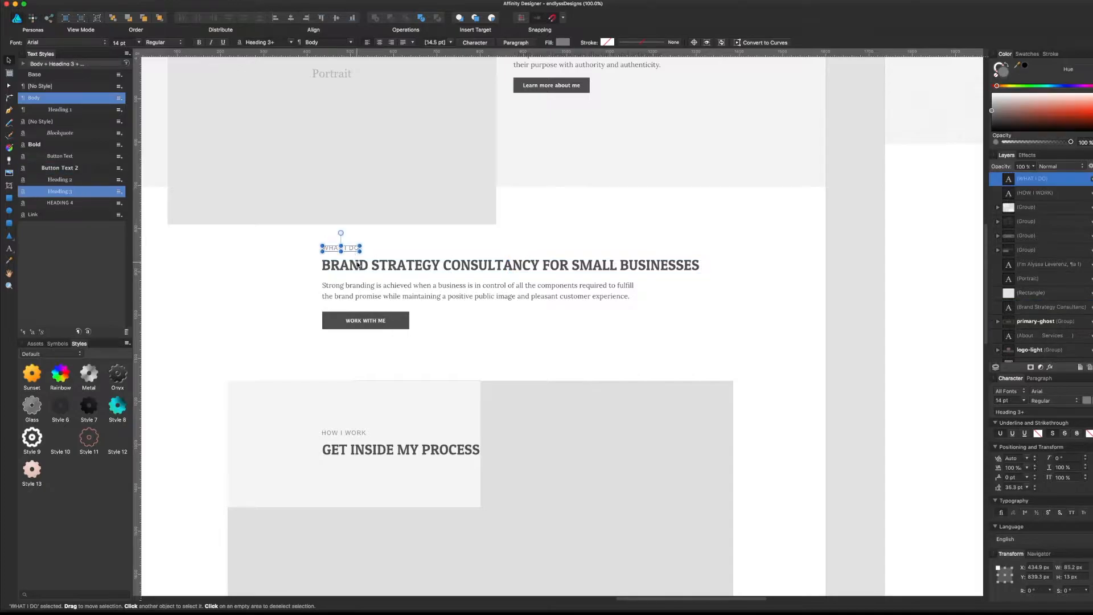
shift+click(357, 265)
shift+click(357, 296)
click(466, 319)
- Compare the Home artboard's hero text group with the text in the wireframe layout
scroll(468, 304, right, 12)
scroll(468, 304, up, 3)
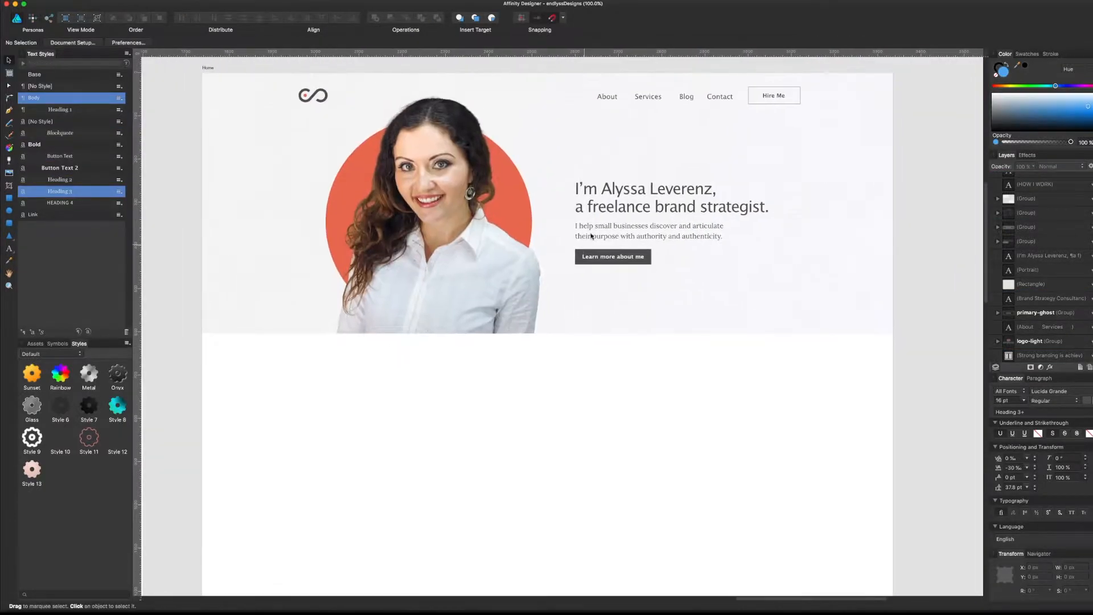
click(608, 232)
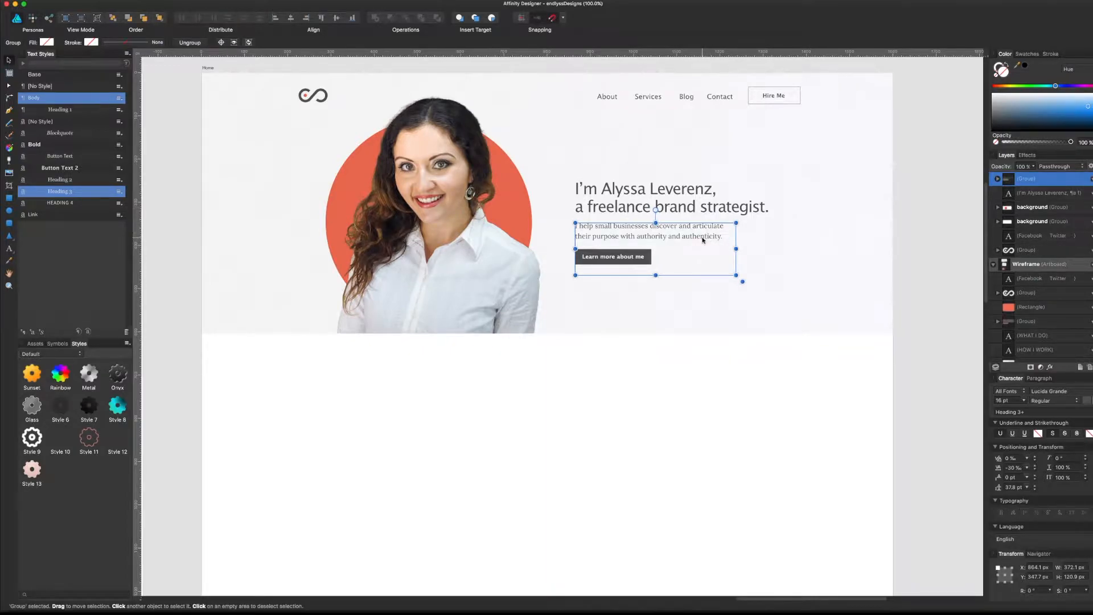
click(596, 344)
scroll(513, 359, left, 15)
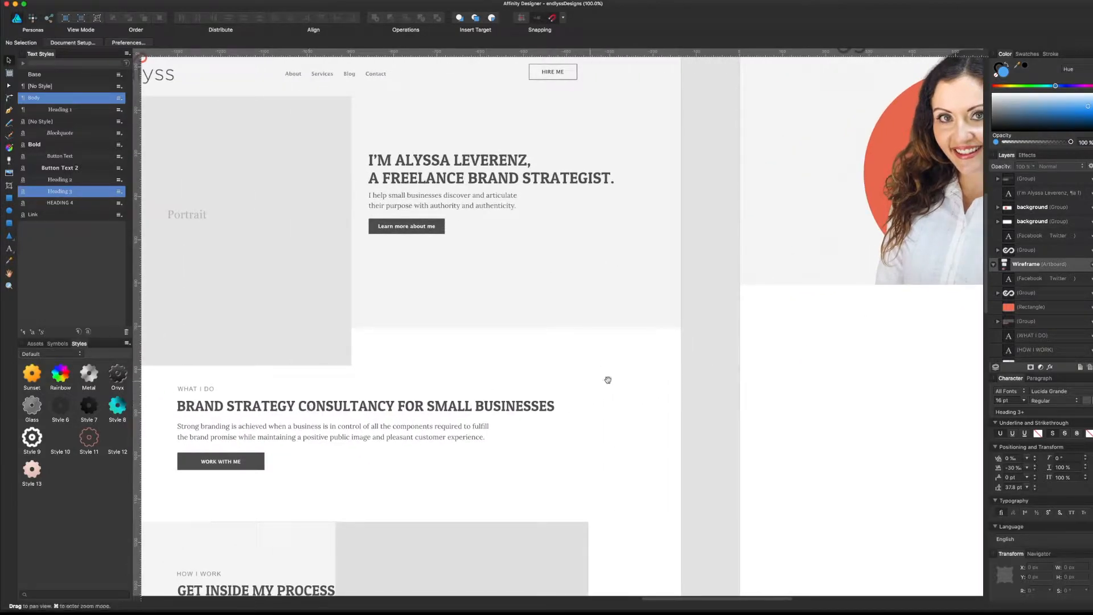
drag(679, 375, 175, 381)
drag(561, 355, 519, 393)
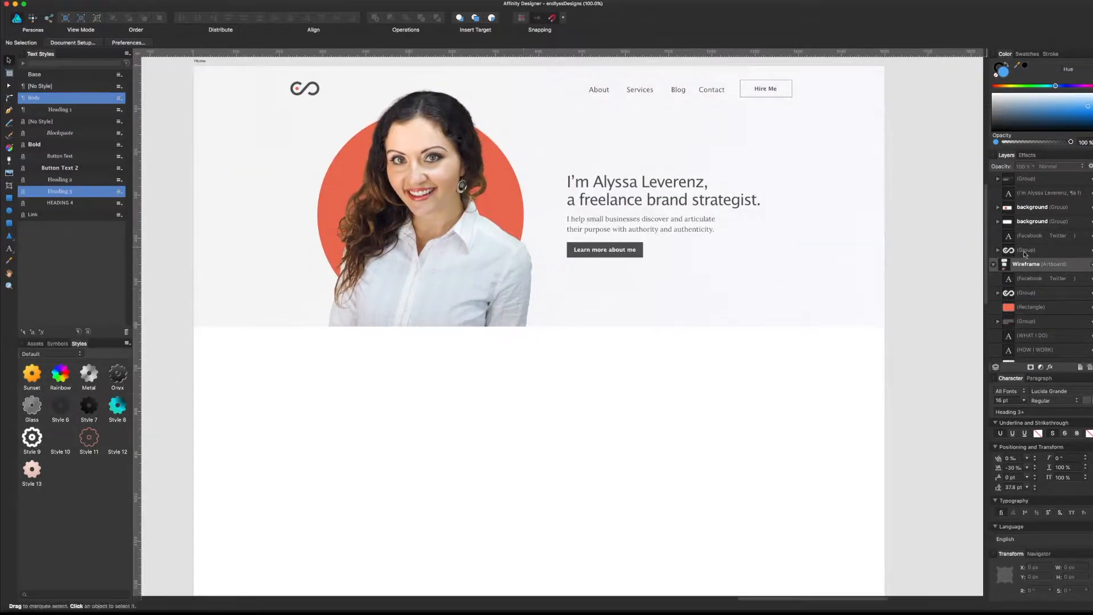
- Duplicate the two-line hero heading and place the copy in the empty area below the hero section of the Home artboard
scroll(1052, 222, up, 4)
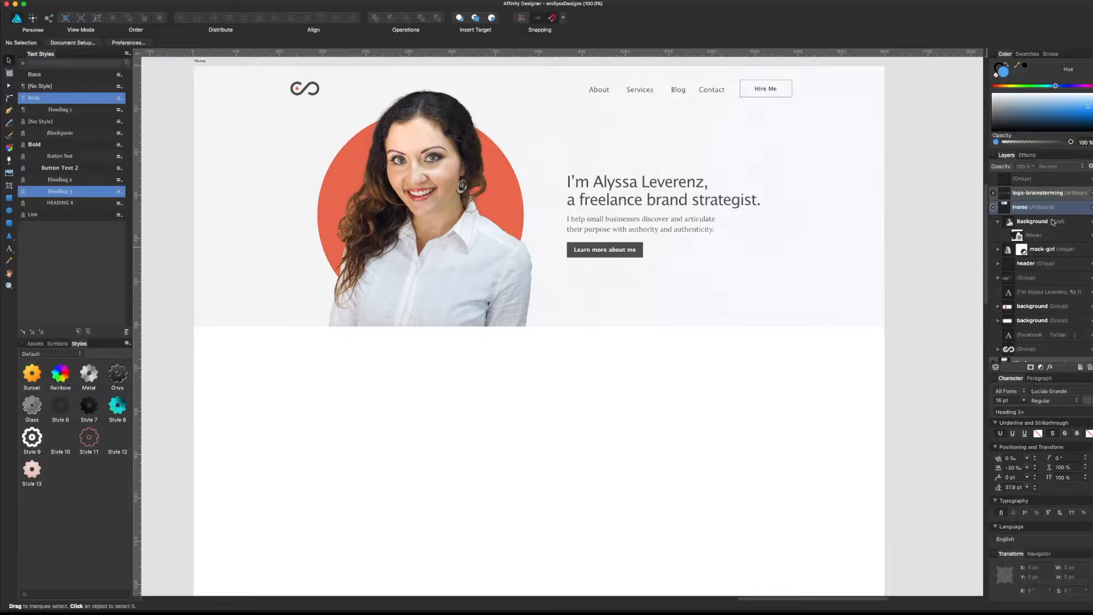
click(703, 208)
click(487, 421)
key(super+v)
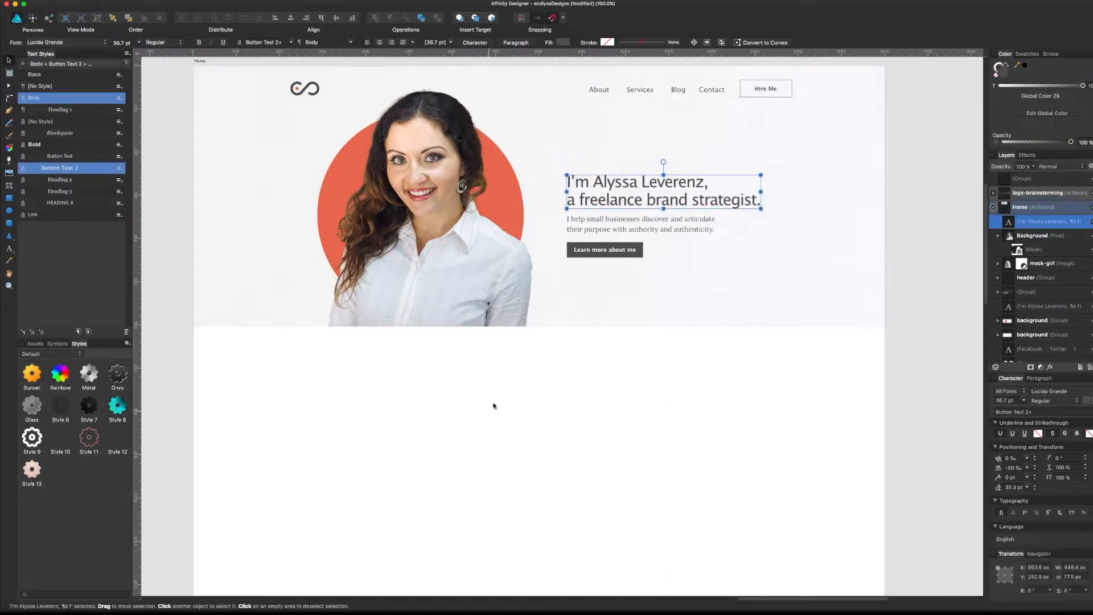
drag(647, 207, 418, 424)
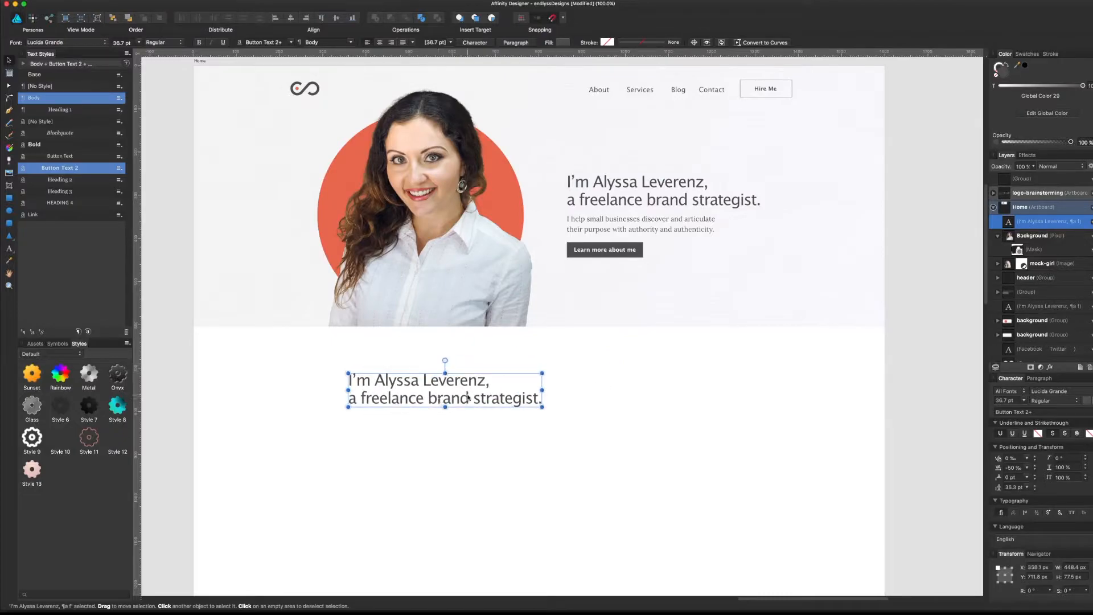
- Replace the duplicated heading's text with the wireframe heading "Brand Strategy Consultancy for Small Businesses"
drag(287, 411, 449, 395)
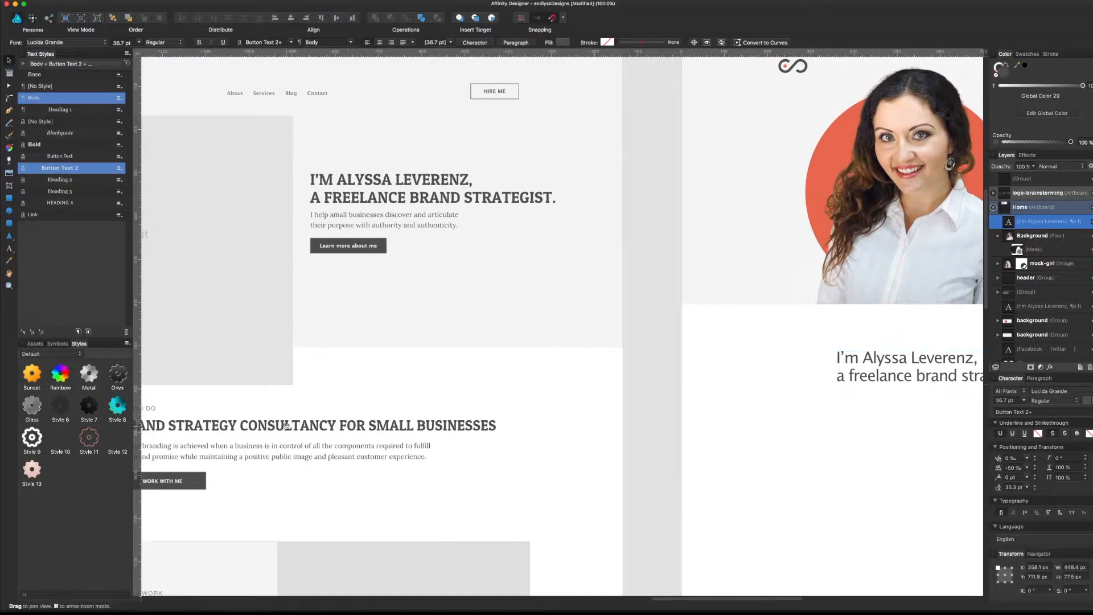
drag(319, 407, 426, 402)
triple_click(394, 421)
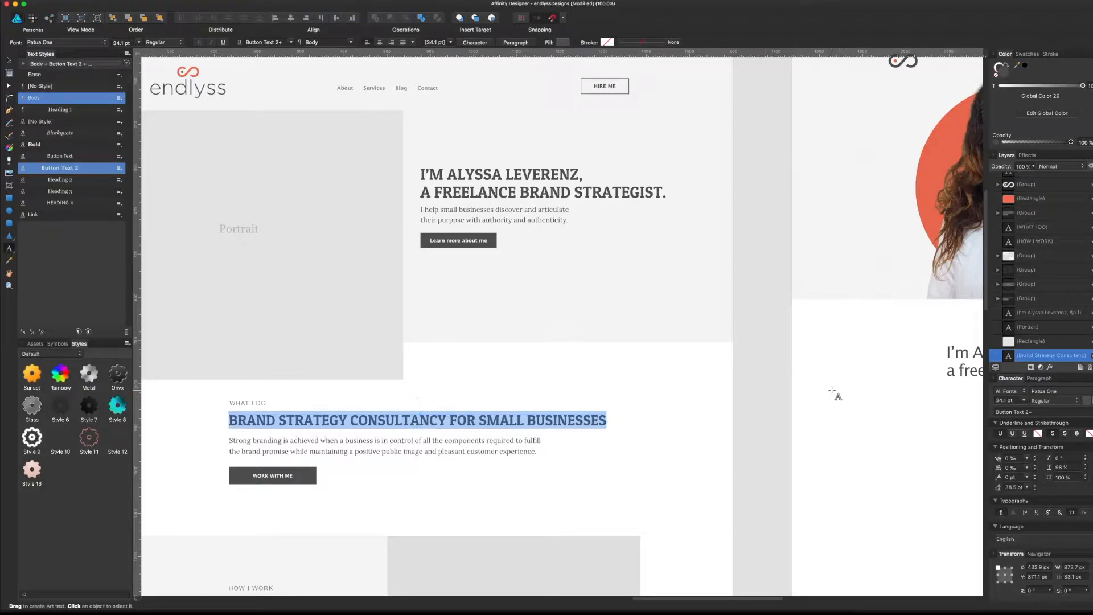
click(959, 367)
triple_click(959, 367)
key(super+a)
text(Brand Strategy Consultancy for Small Businesses)
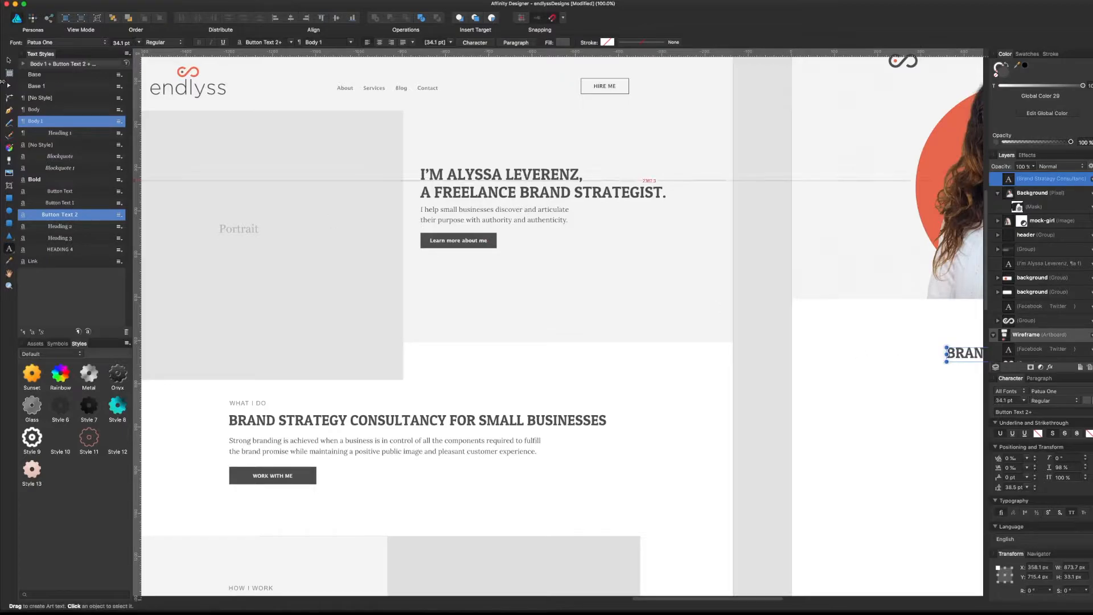
click(8, 61)
click(867, 410)
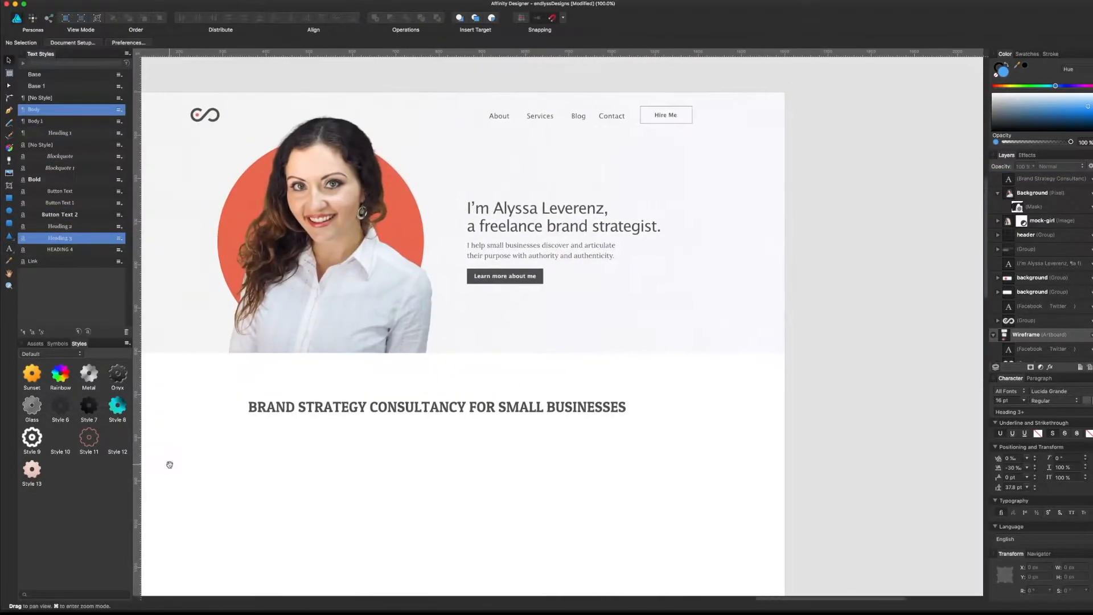
- Create a character style from the hero heading, named "Top Level Heading Lucida Grande" and based on Base
double_click(569, 224)
key(super+a)
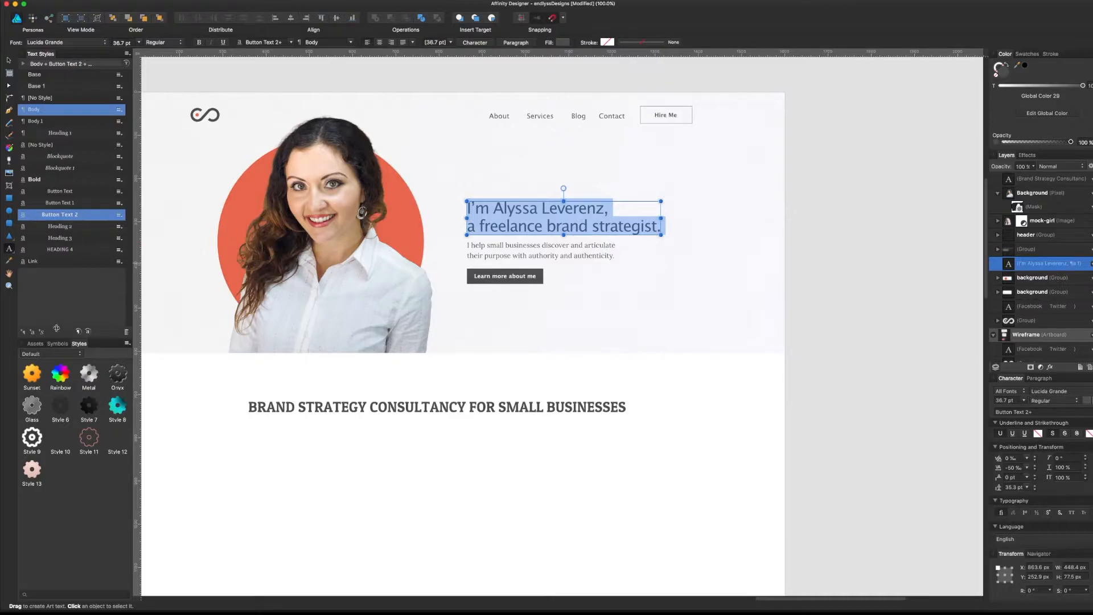
click(31, 331)
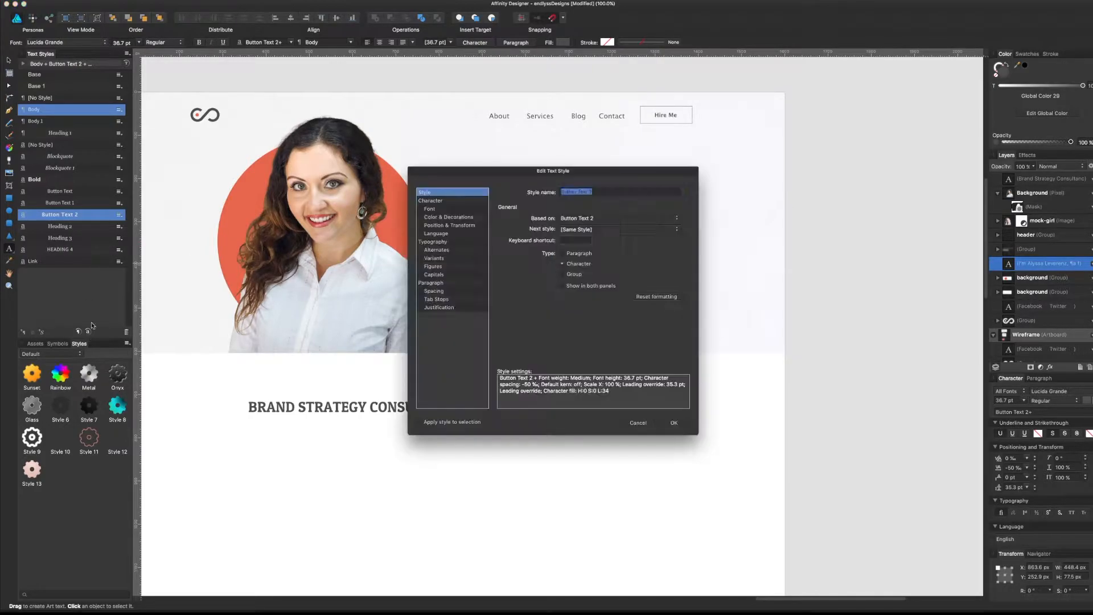
text(Heading Lucida Grande)
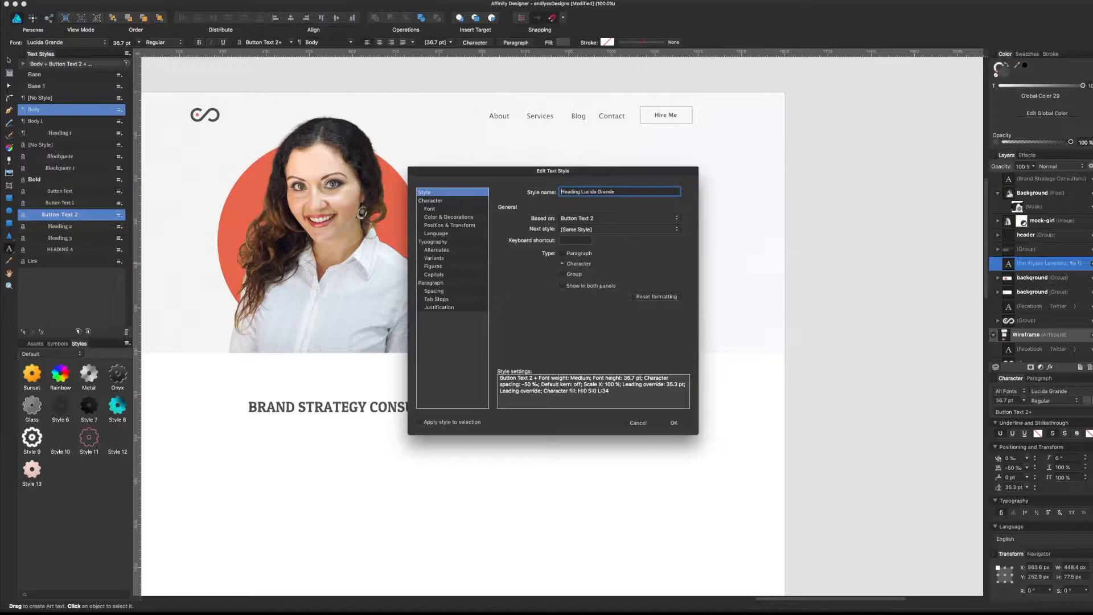
text(Top Level)
click(627, 223)
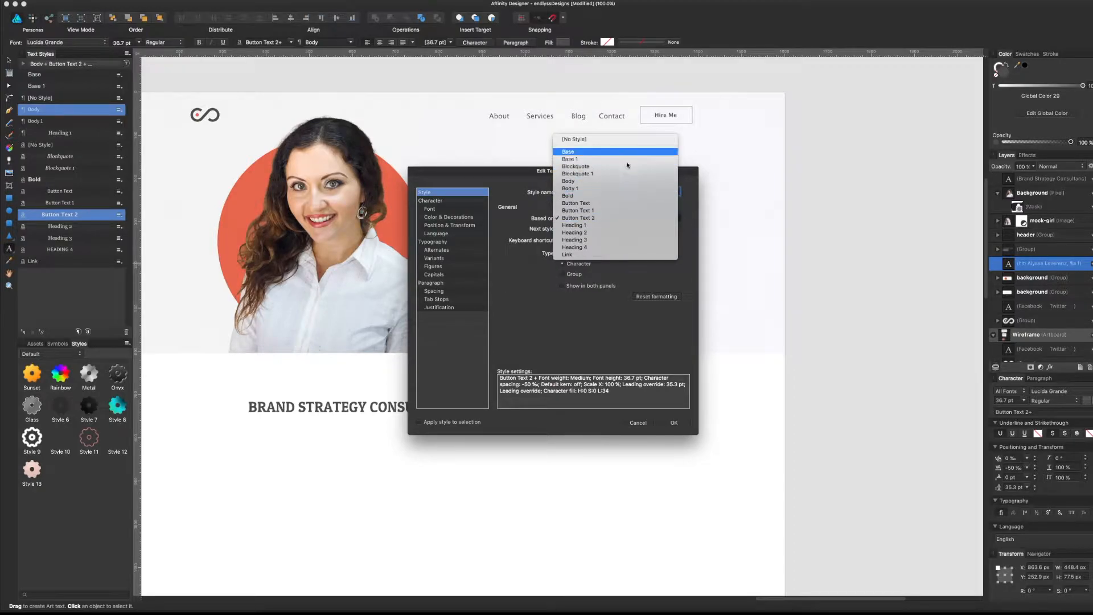
click(622, 152)
click(674, 423)
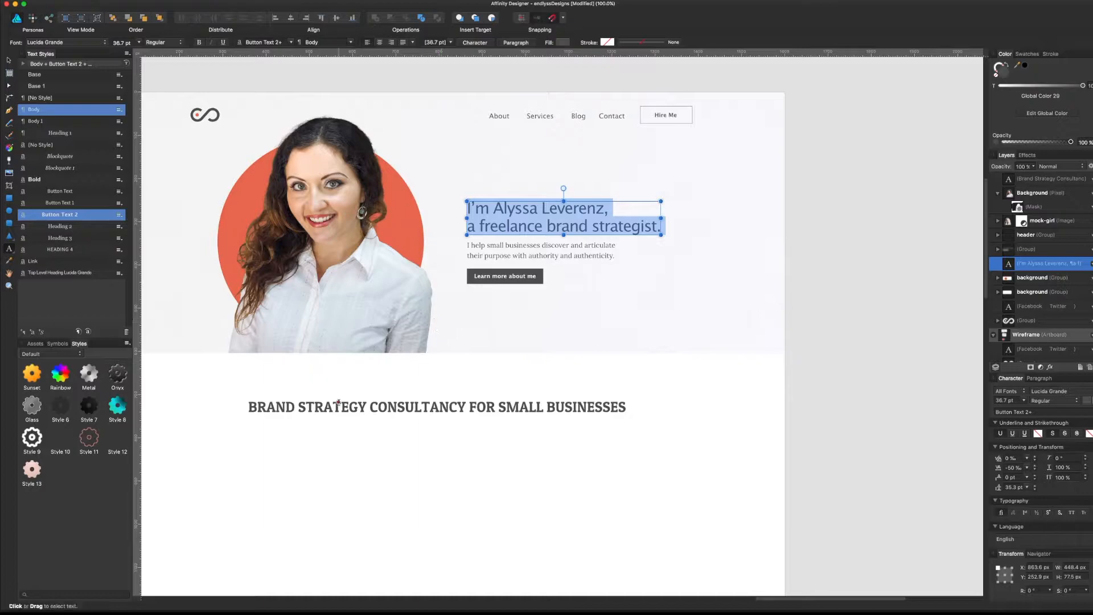
- Apply the Top Level Heading Lucida Grande style to the entire "Brand Strategy Consultancy for Small Businesses" heading
click(338, 402)
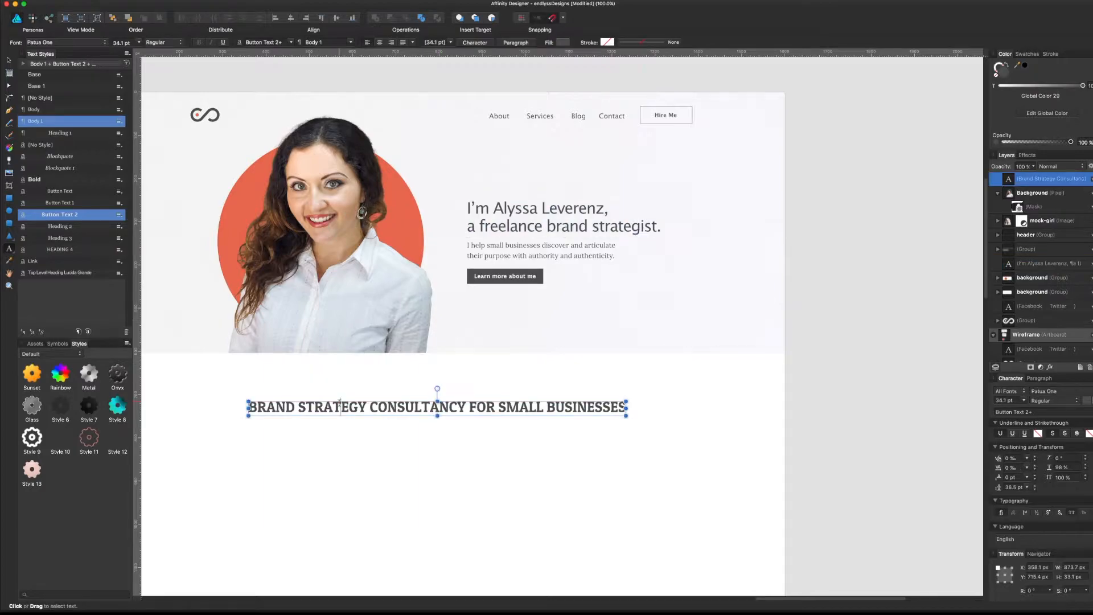
click(77, 272)
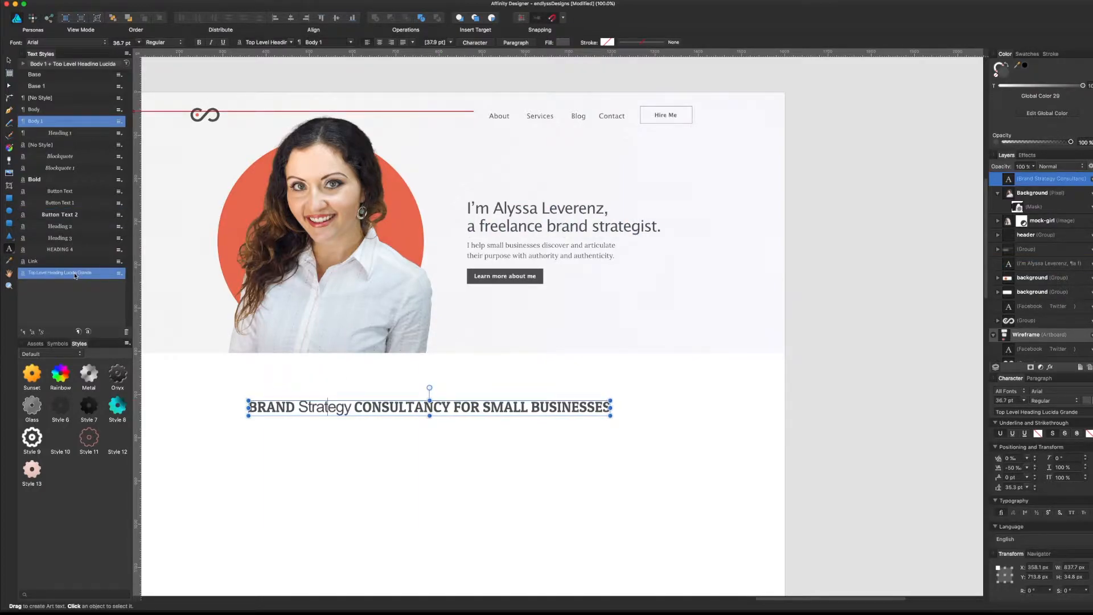
triple_click(380, 408)
click(77, 273)
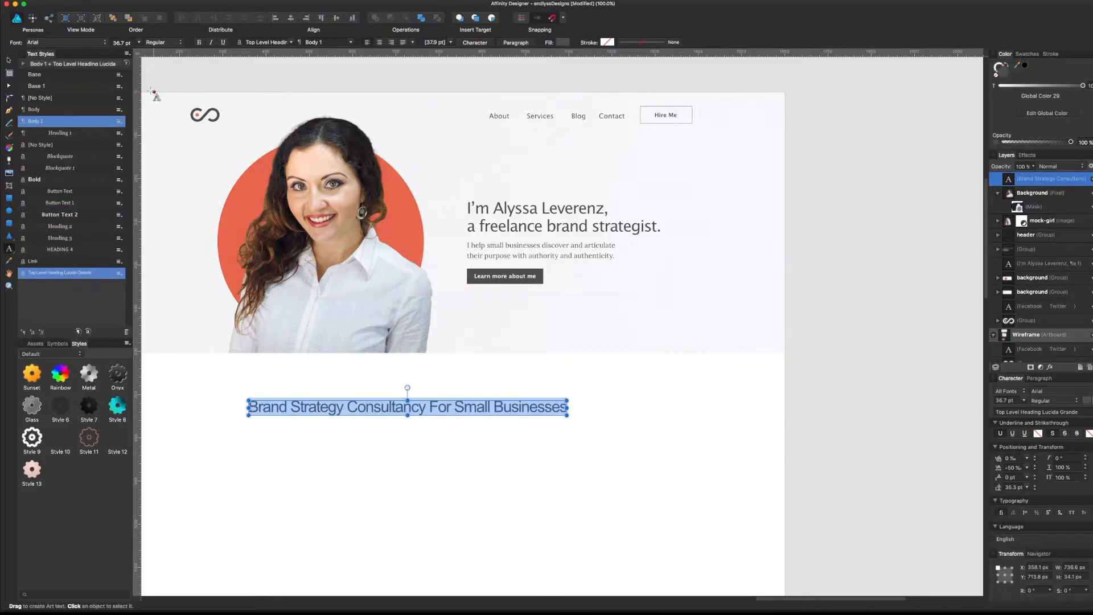
- Edit the Top Level Heading Lucida Grande style and set its font family to Lucida Grande
click(77, 274)
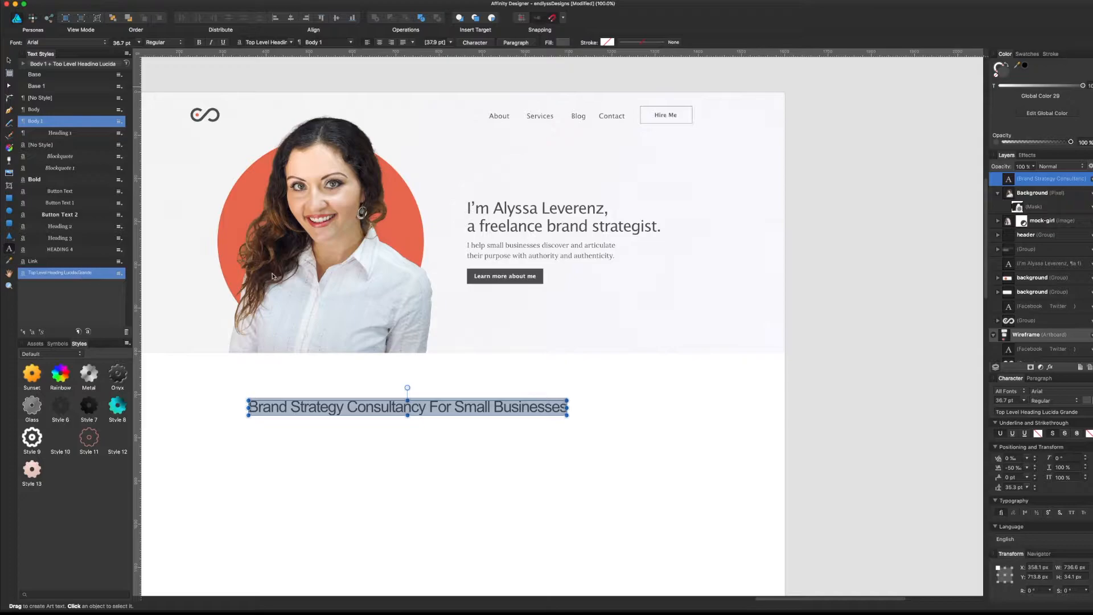
click(459, 208)
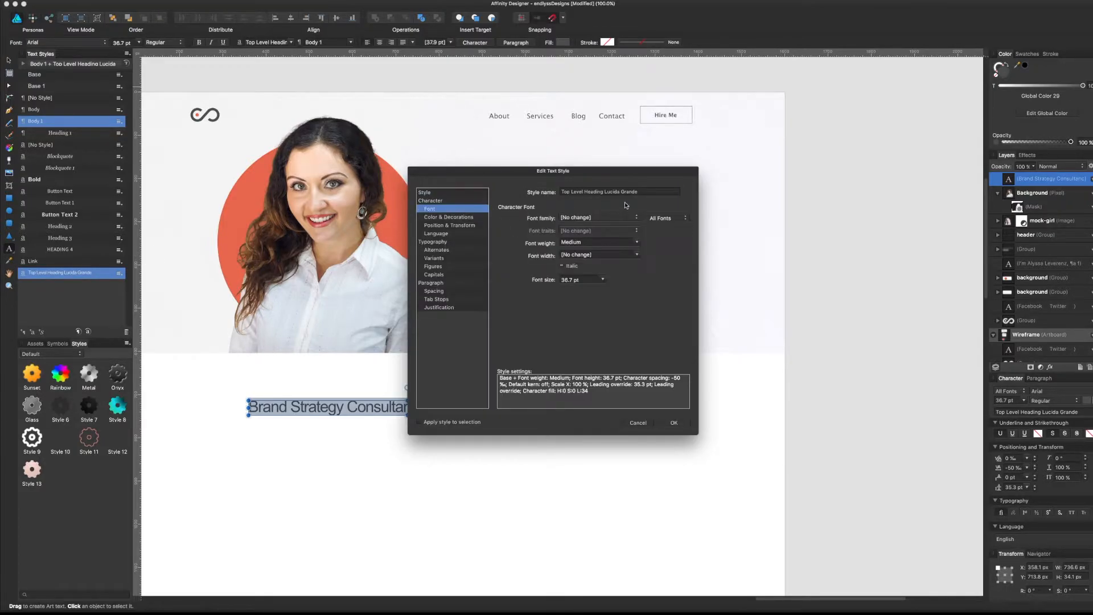
click(623, 218)
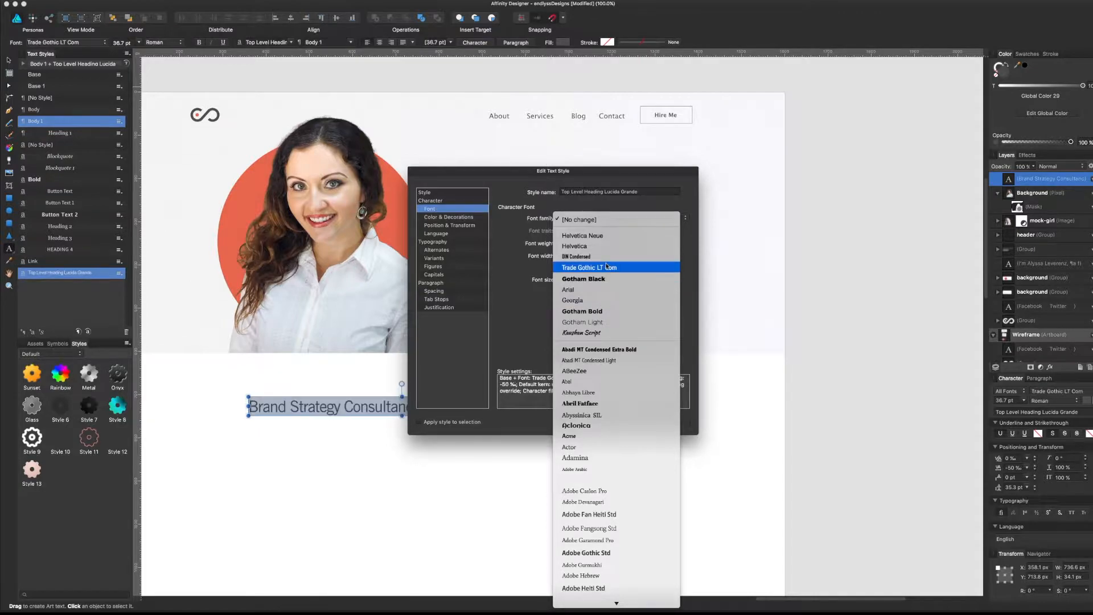
key(l)
key(u)
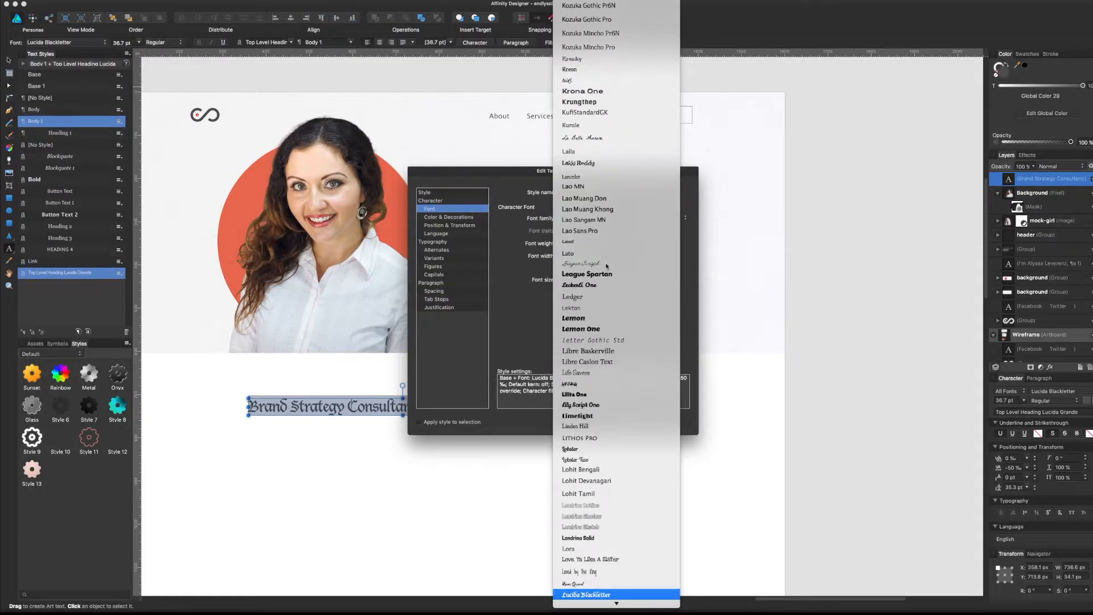
key(c)
key(k)
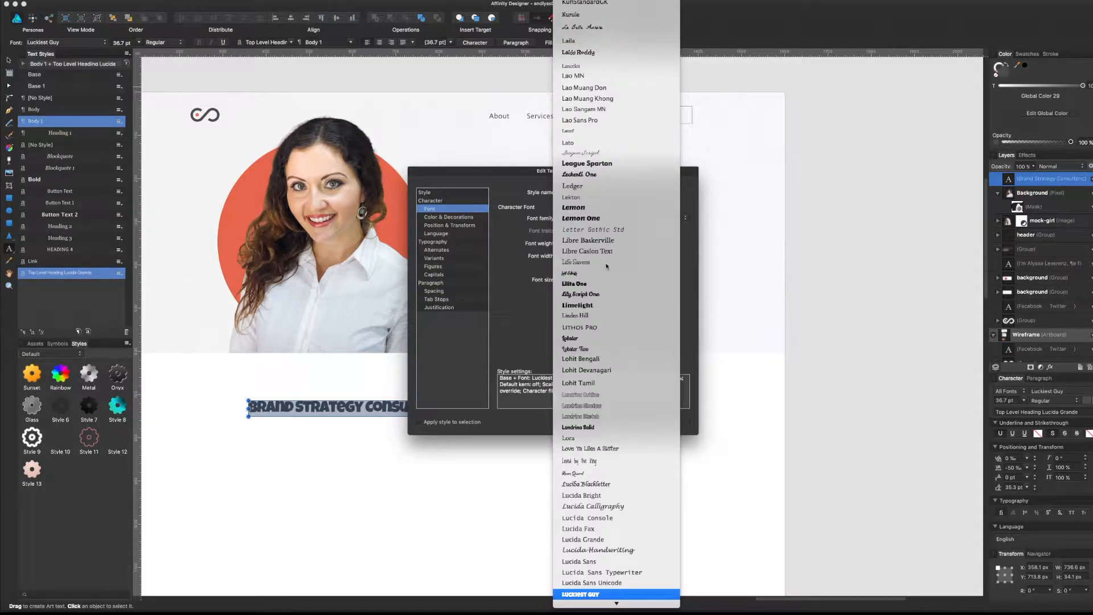
key(l)
key(u)
key(l)
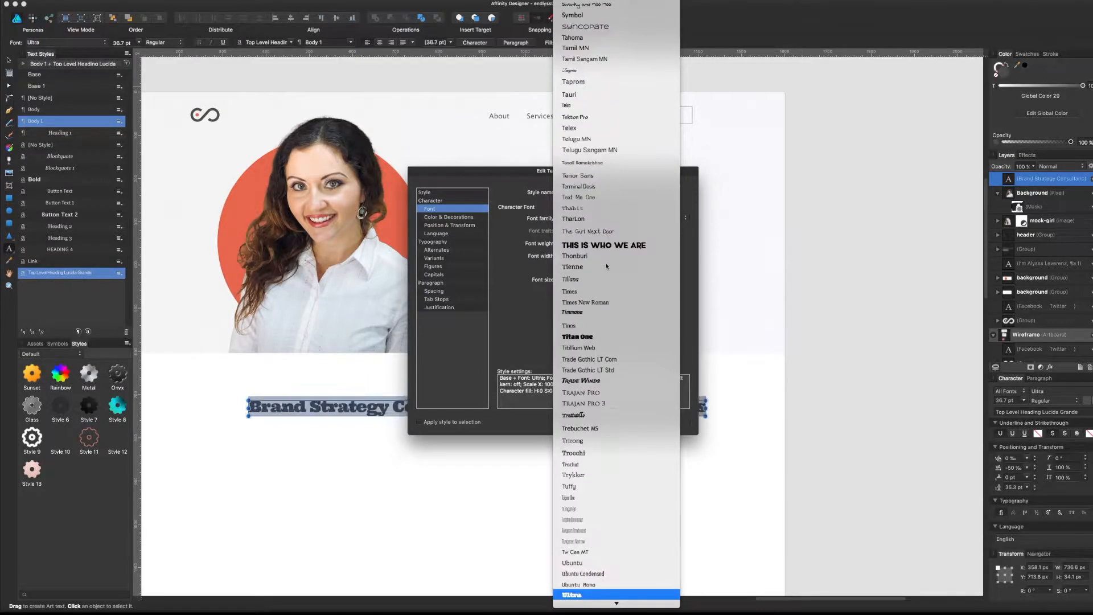
key(l)
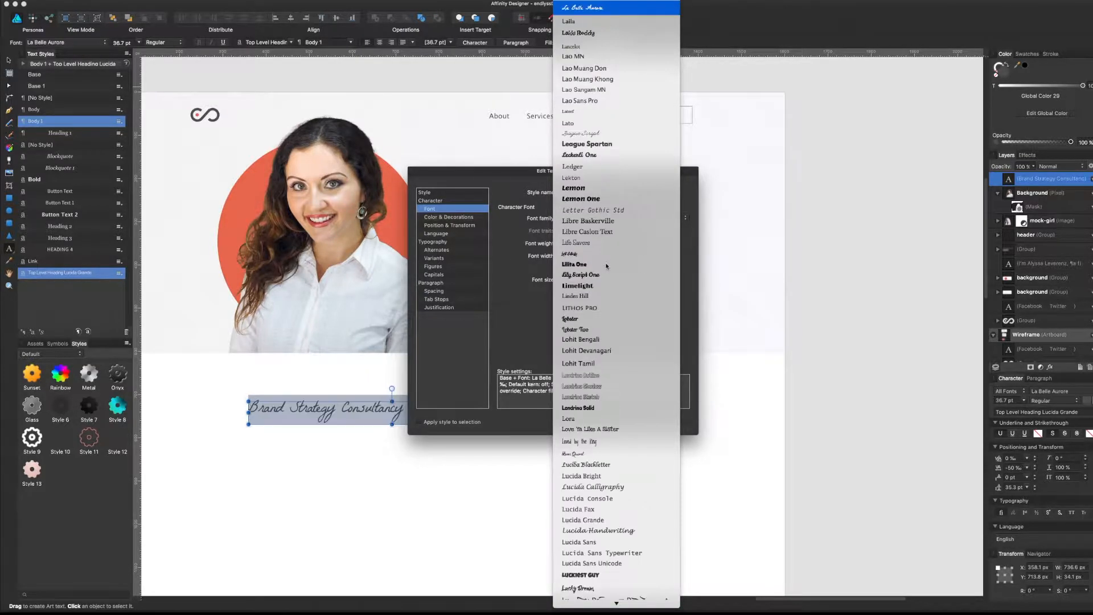
key(u)
click(608, 521)
- Review the Top Level Heading Lucida Grande style's font and color settings and confirm the style edit
drag(622, 186, 829, 179)
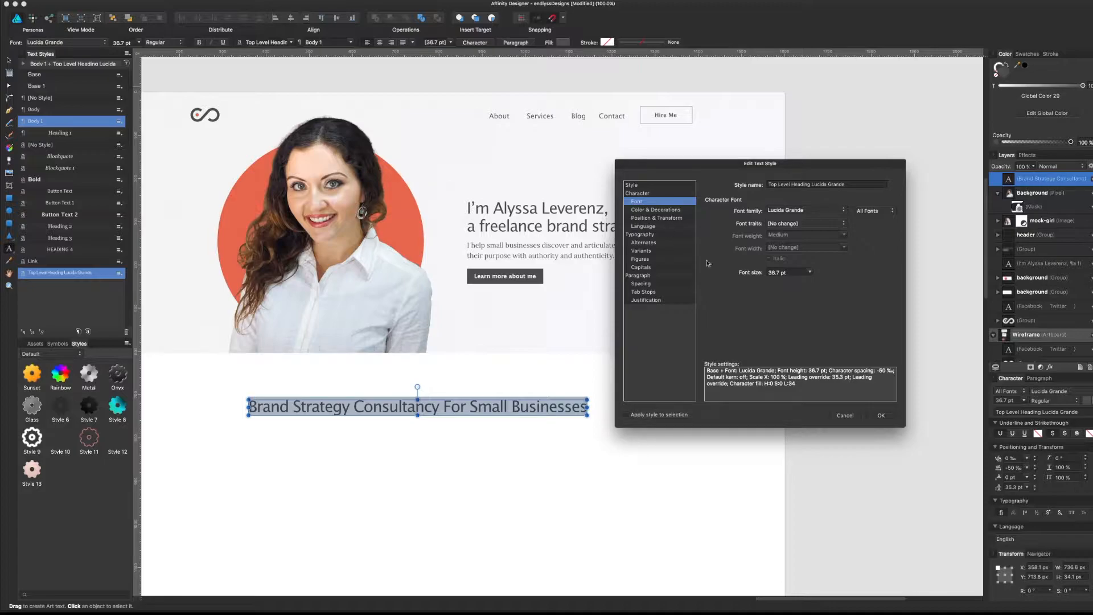
click(666, 210)
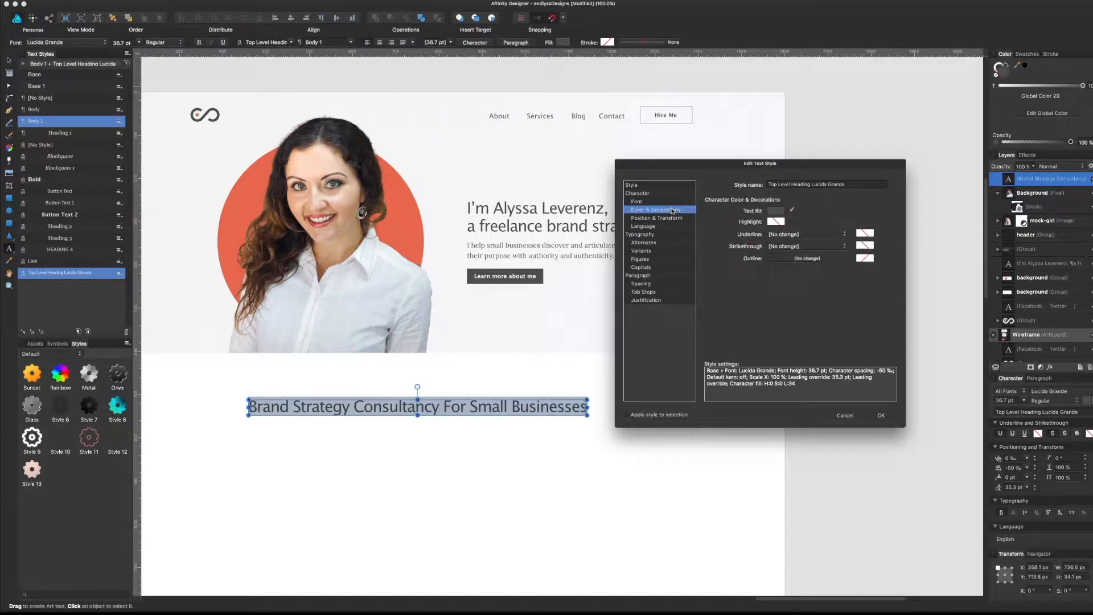
click(671, 201)
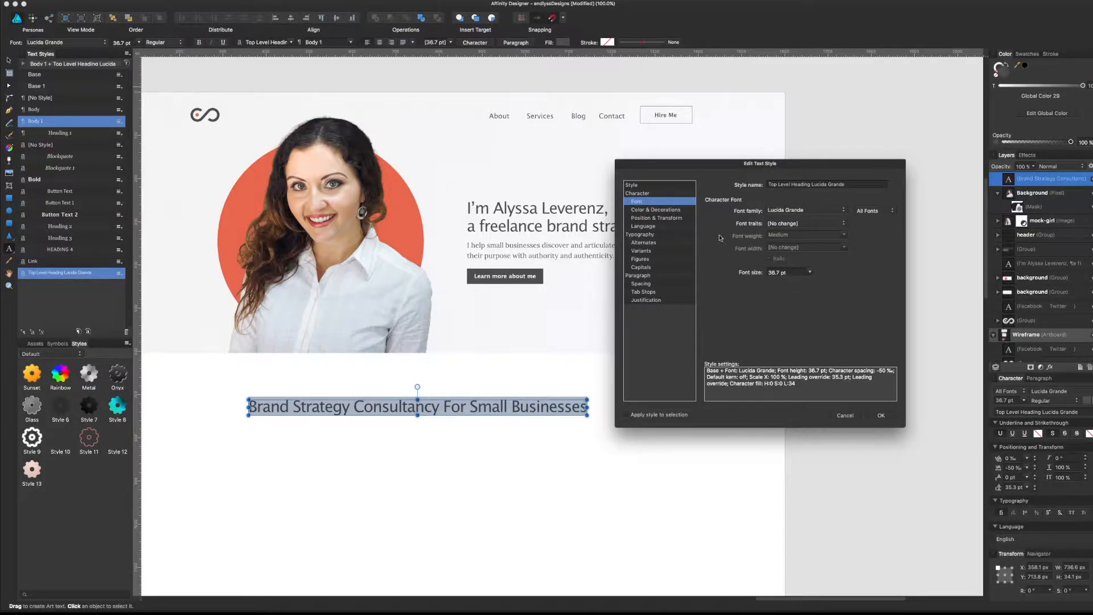
drag(731, 166, 732, 161)
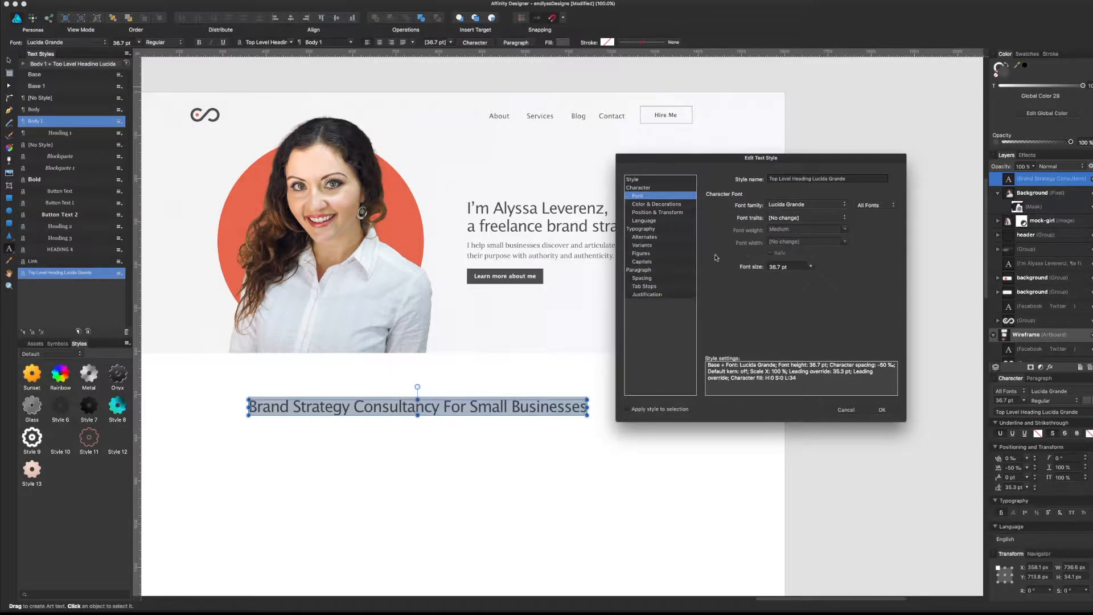
click(882, 409)
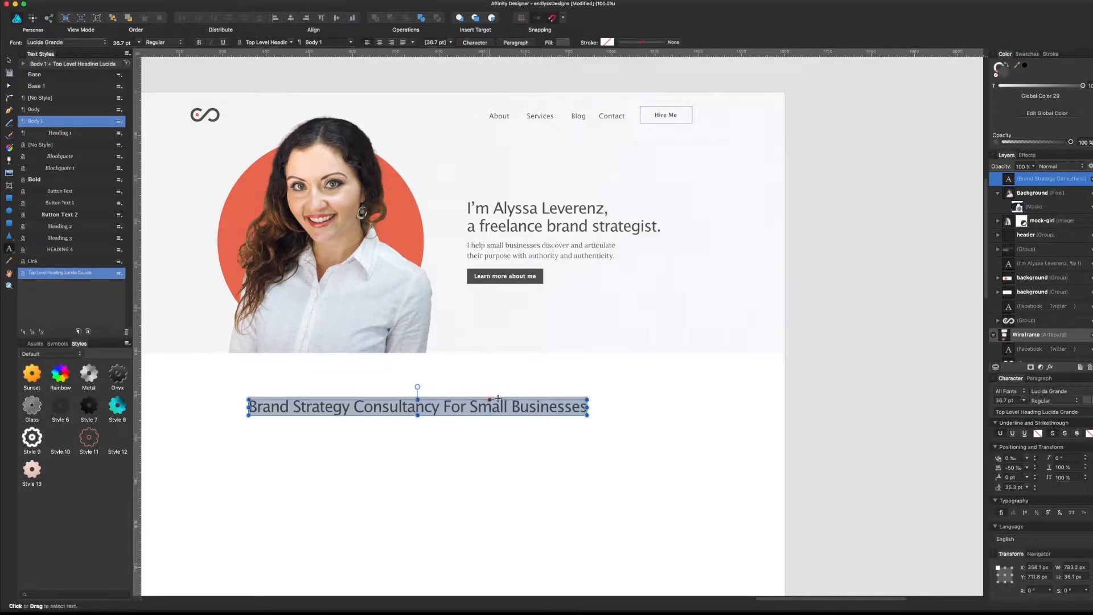
- Show the guides and move the brand strategy heading to the left column guide, at about X 221 px, Y 691 px
click(9, 61)
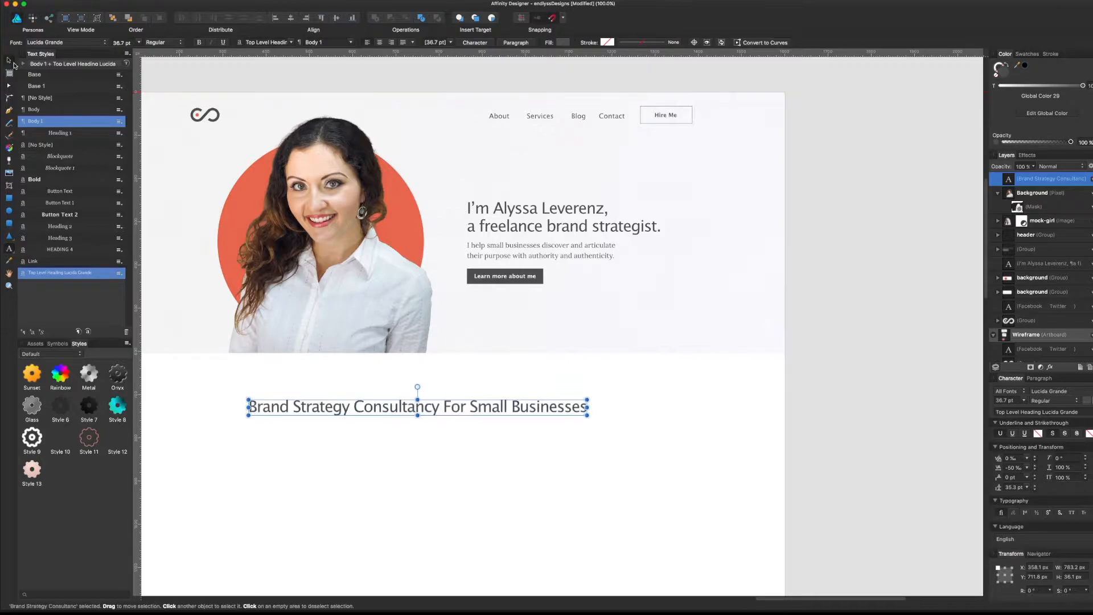
drag(442, 407, 466, 406)
key(super+semicolon)
drag(456, 457, 489, 467)
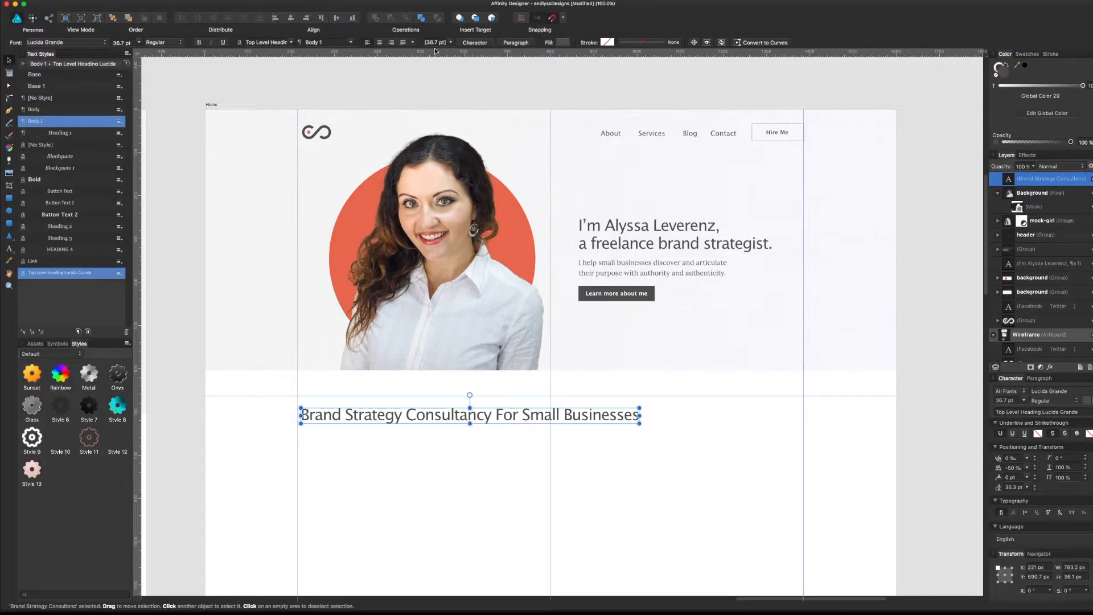
- Set the brand strategy heading's font size to 32 pt
click(129, 43)
text(32)
key(Return)
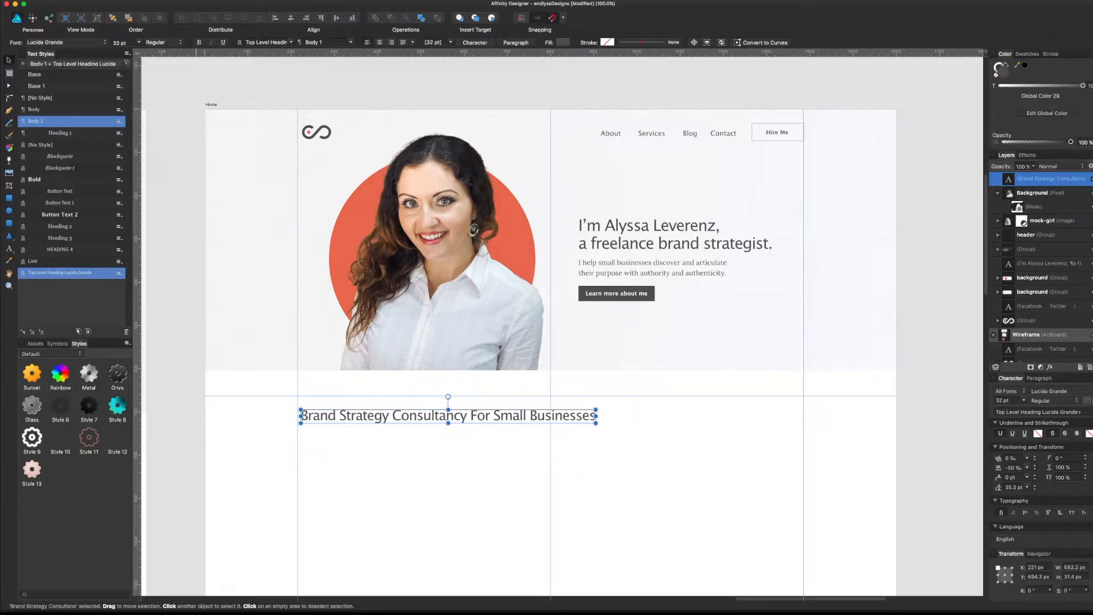
- Loosen the brand strategy heading's tracking to -10‰
click(509, 44)
click(484, 44)
click(1013, 467)
click(1027, 467)
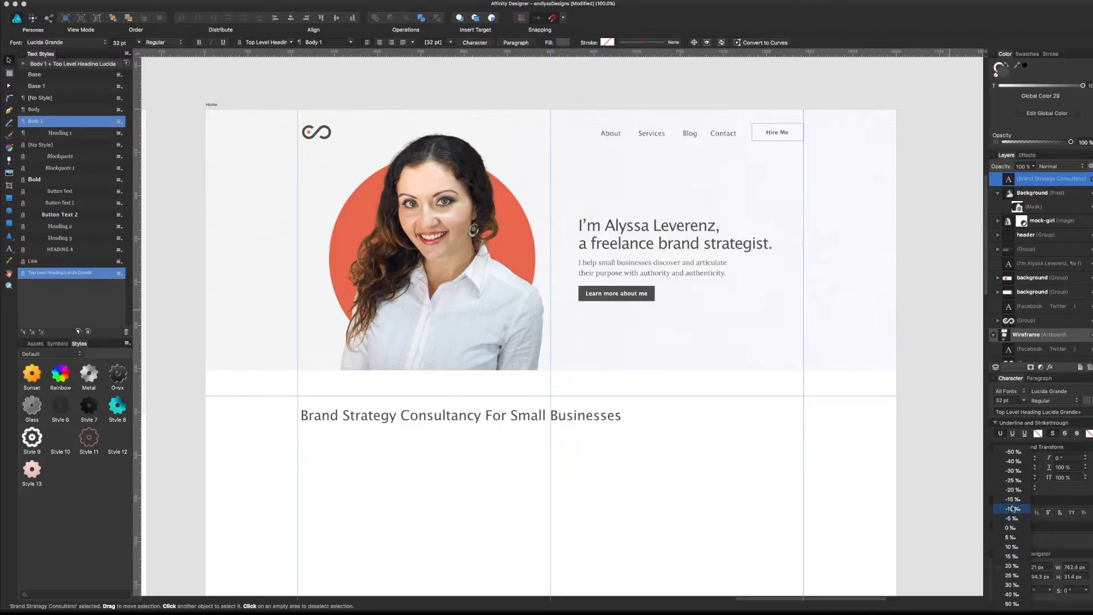
click(1012, 509)
- Compare the hero heading's tracking, then set the brand strategy heading's tracking to -40‰
click(705, 244)
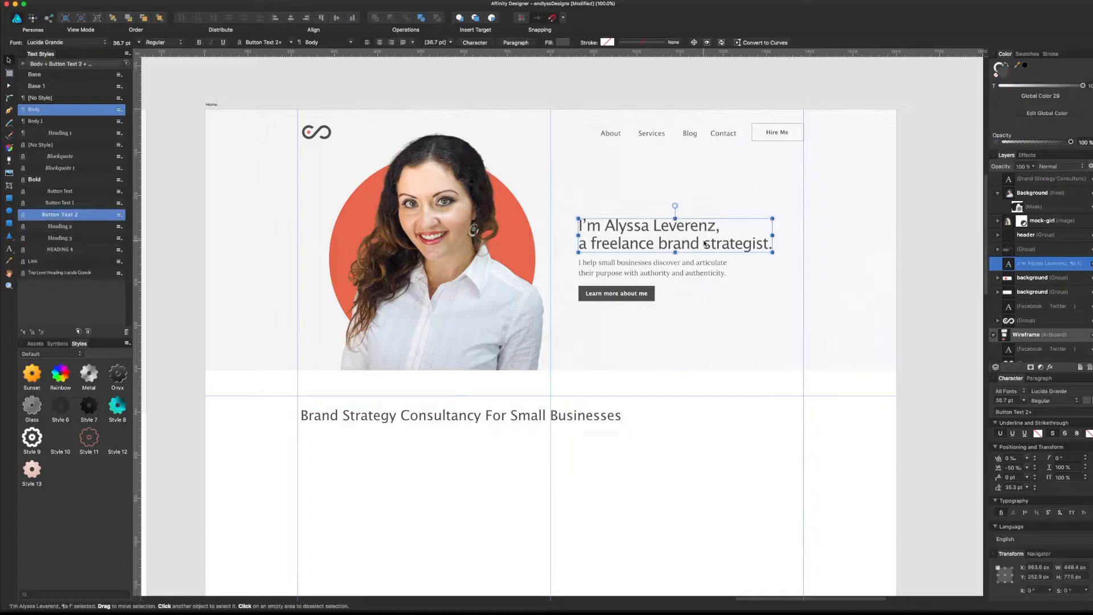
click(529, 418)
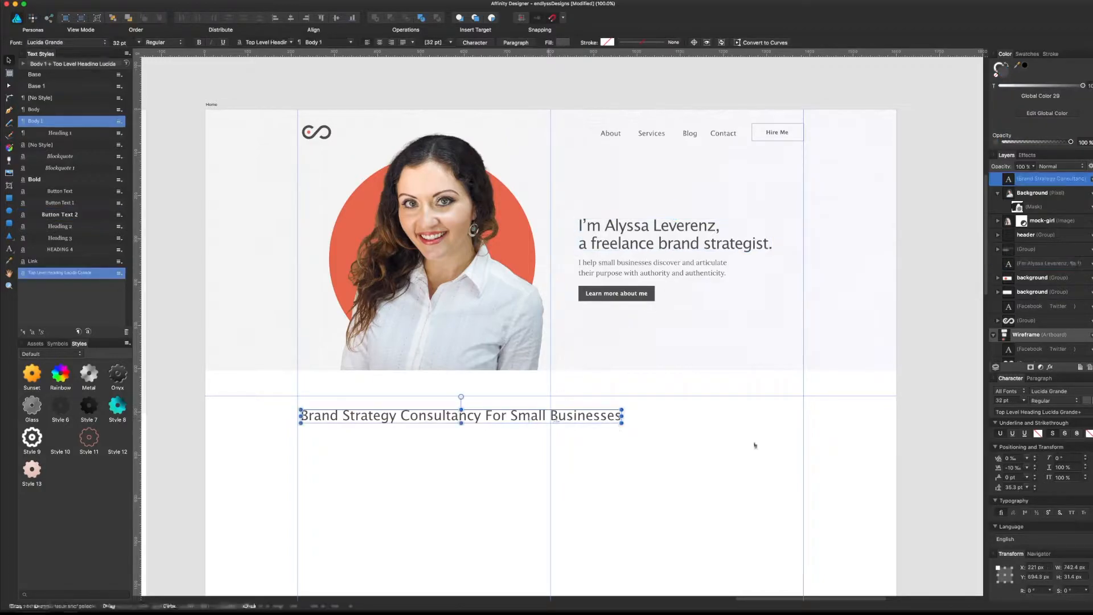
click(1026, 468)
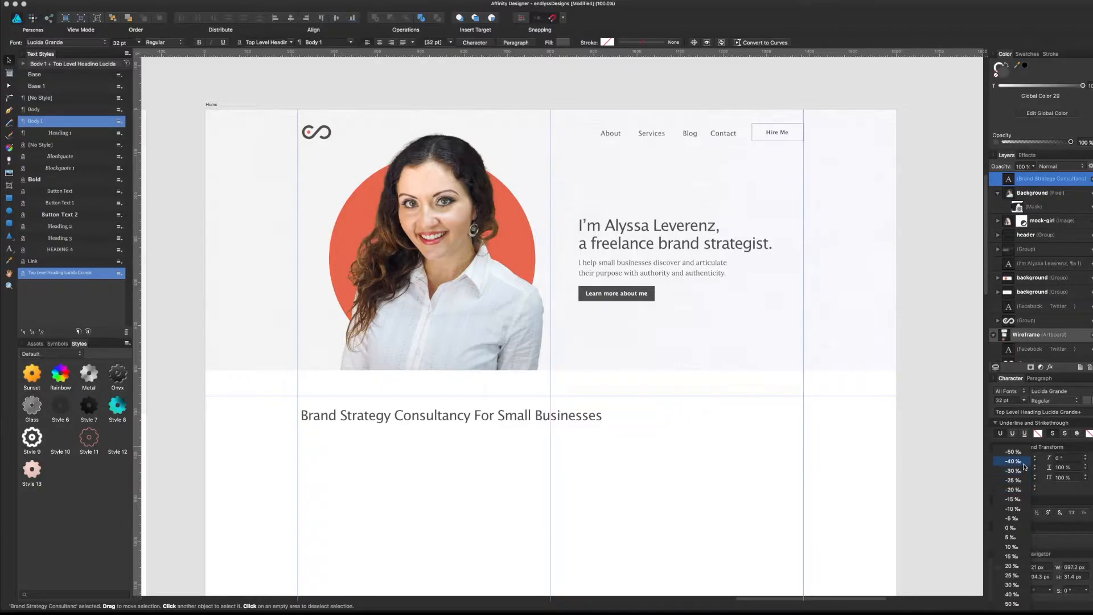
click(1013, 461)
- Move the brand strategy heading inward and down to about X 260 px, Y 757 px
click(795, 464)
scroll(571, 383, down, 2)
drag(496, 379, 489, 407)
- Copy the WHAT I DO label from the wireframe and paste it into the Home artboard
scroll(475, 439, left, 10)
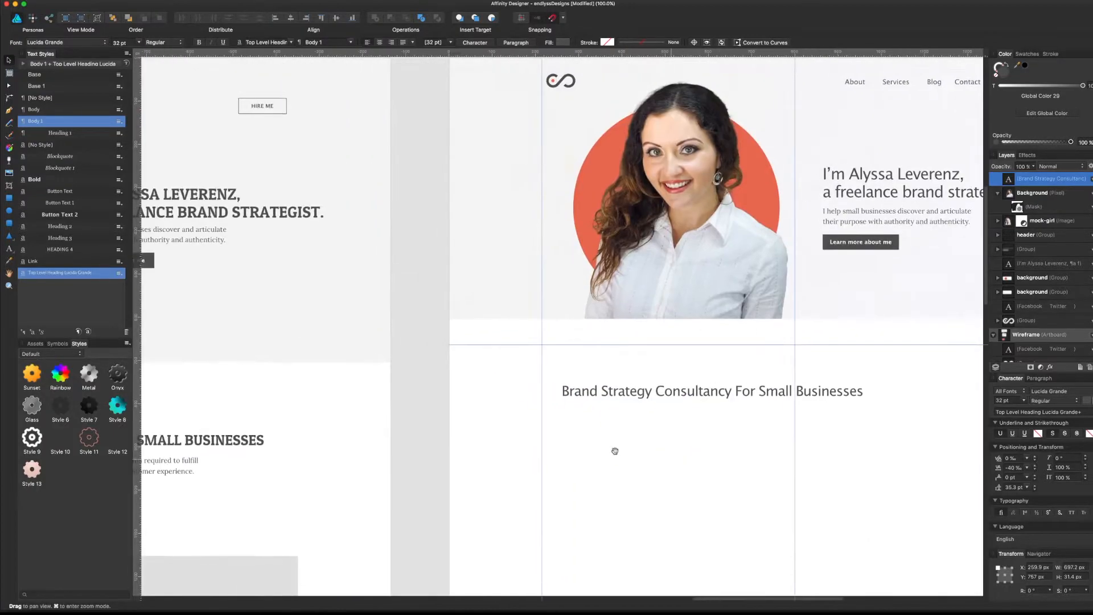
click(255, 406)
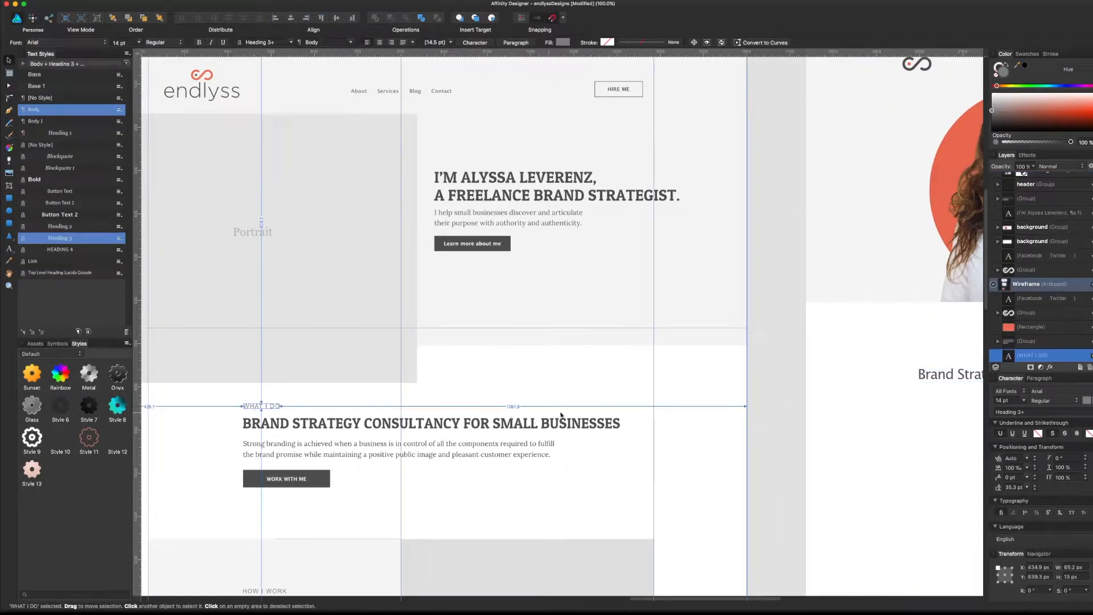
scroll(349, 395, right, 10)
click(552, 376)
key(super+v)
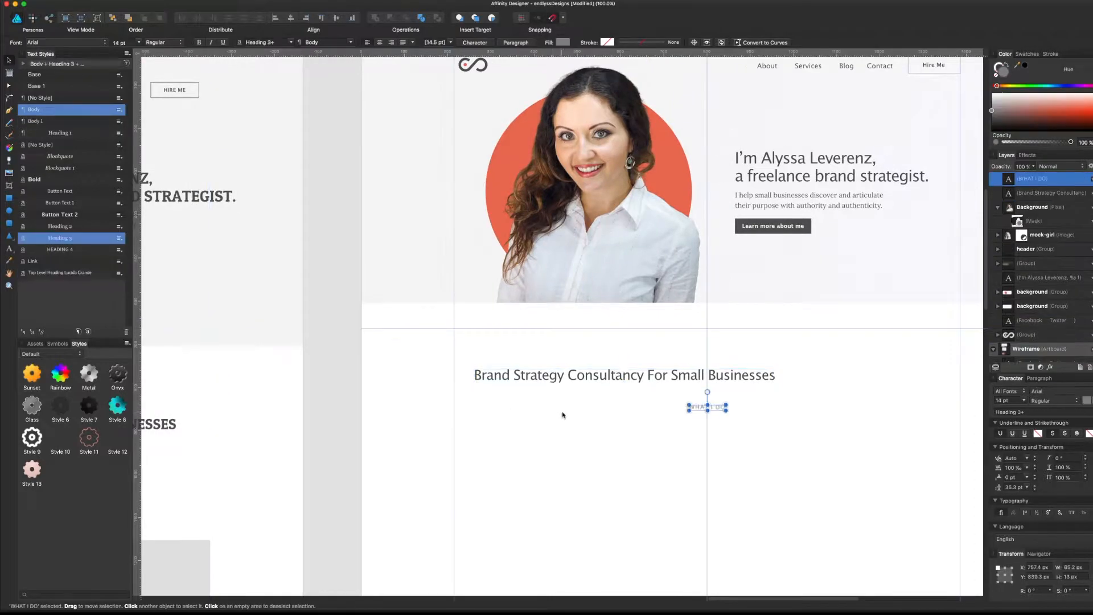
click(565, 420)
- Place the WHAT I DO label just above the start of the brand strategy heading, at about X 263 px, Y 729 px
drag(724, 409, 501, 360)
scroll(501, 360, right, 5)
drag(388, 371, 388, 372)
drag(507, 364, 486, 383)
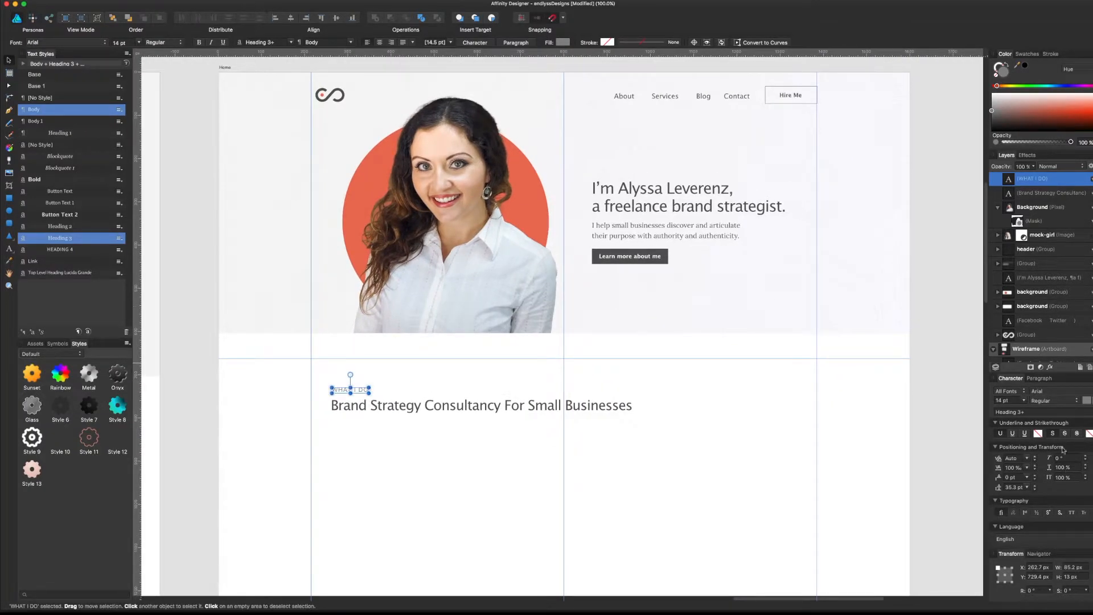
- Change the WHAT I DO label's font to Lucida Grande
click(1056, 391)
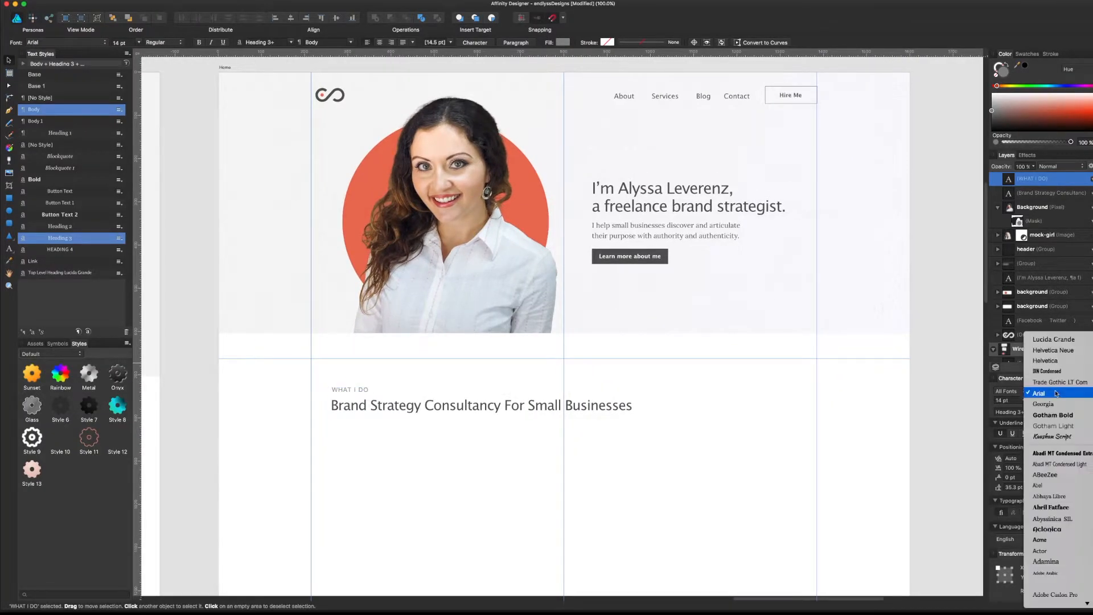
click(1050, 341)
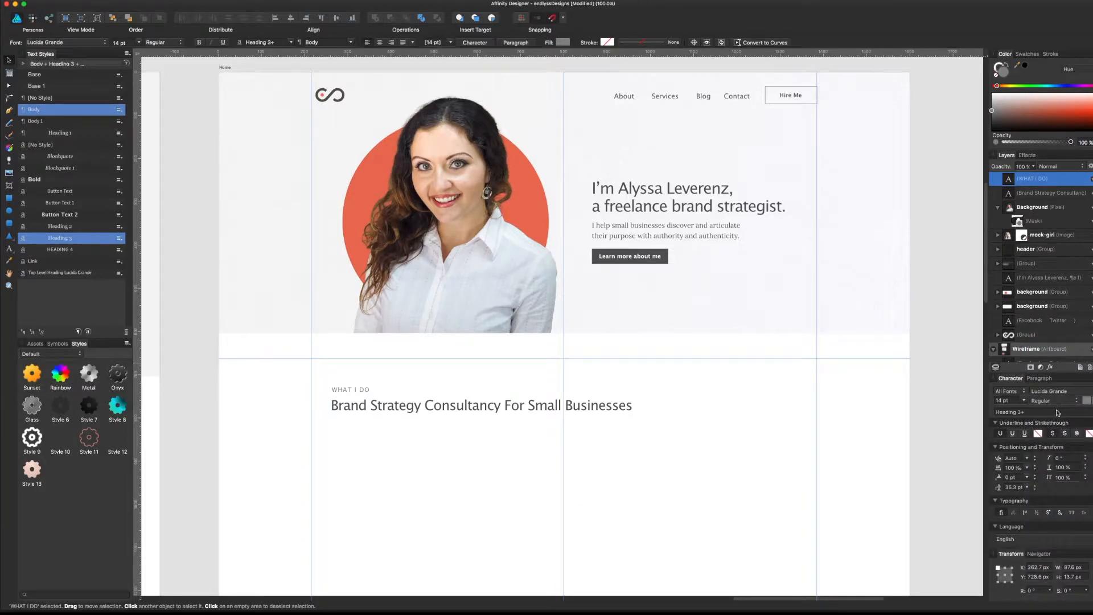
click(481, 467)
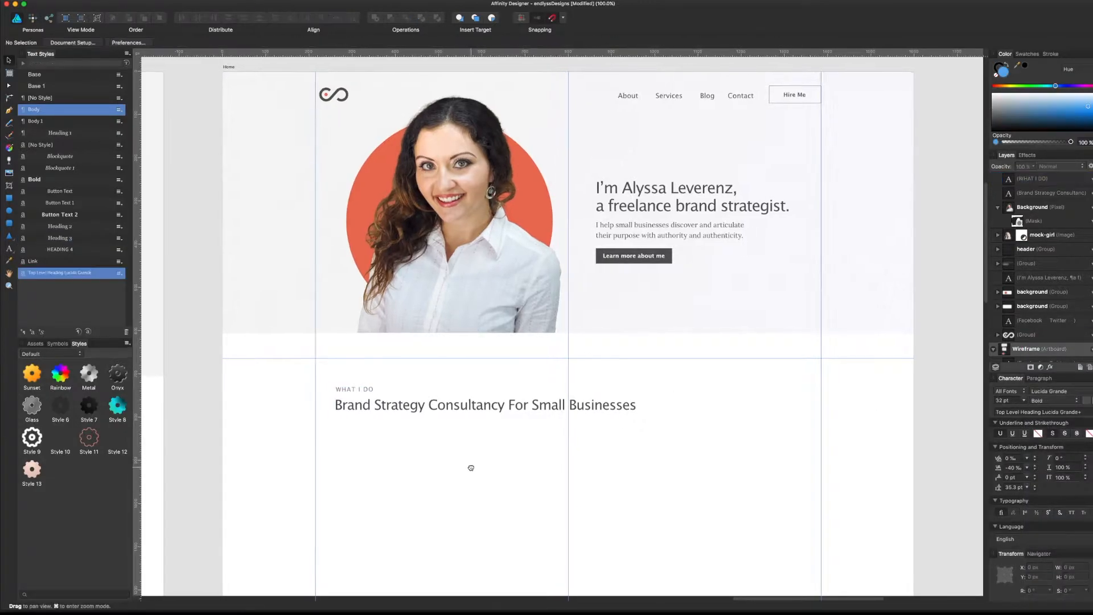
- Try the coral brand color as the fill of the WHAT I DO label
click(362, 392)
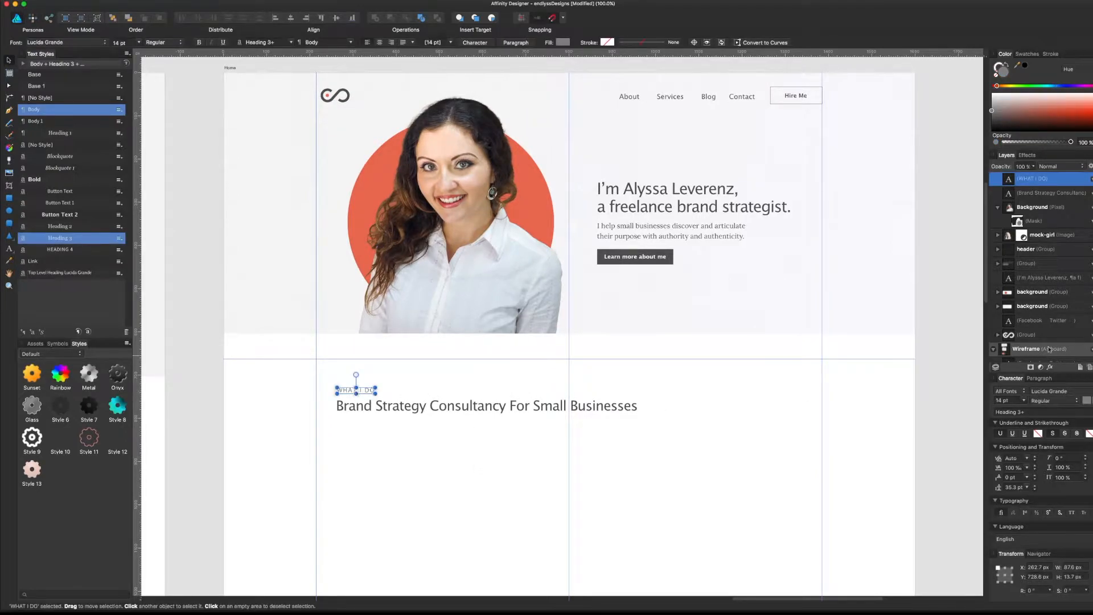
click(1026, 54)
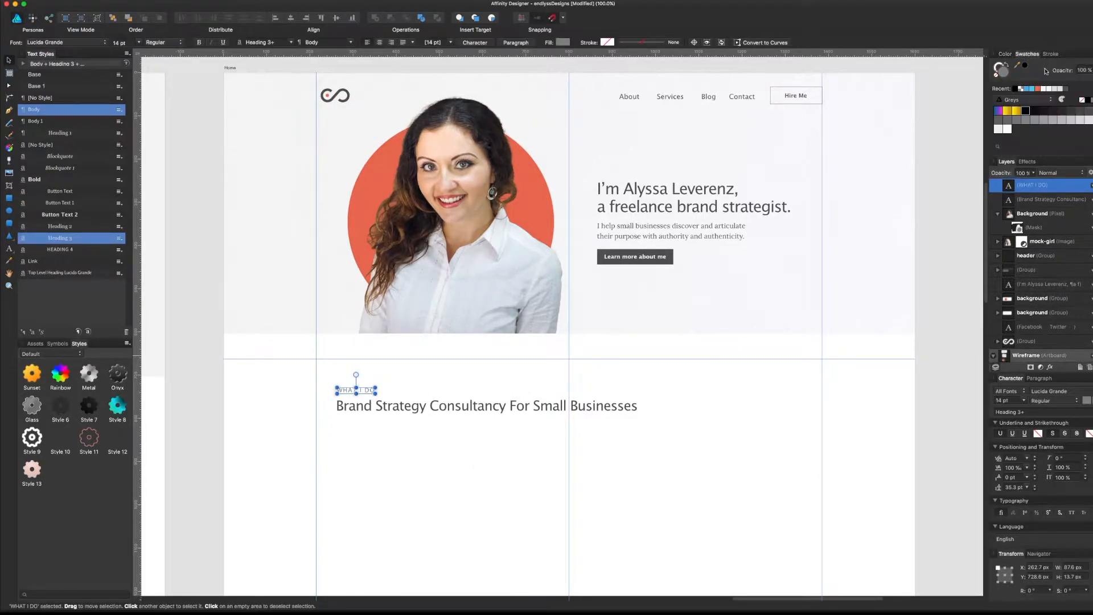
click(650, 444)
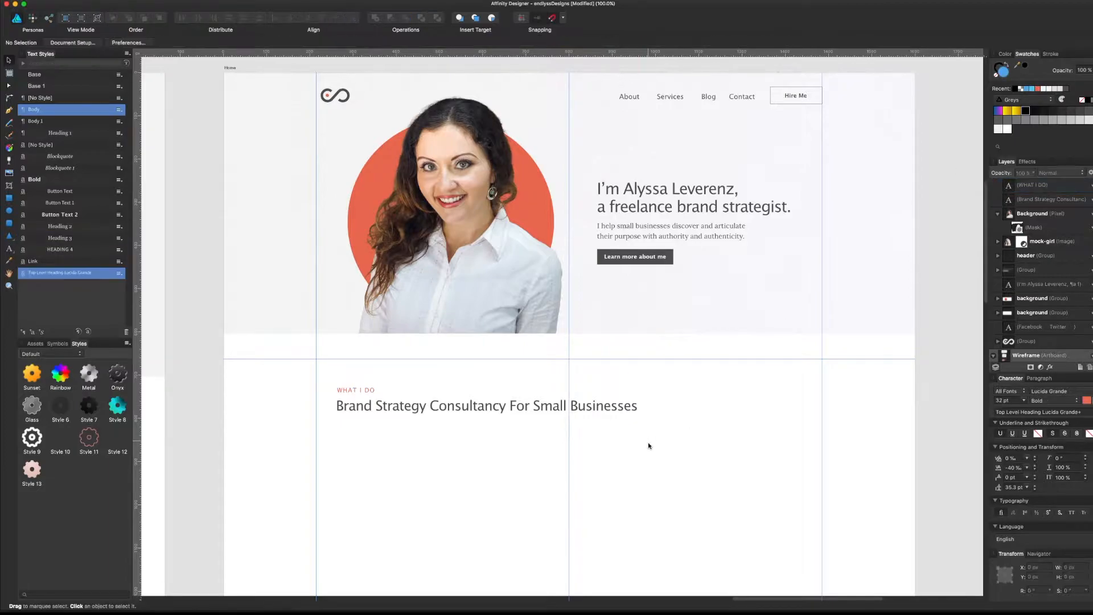
- Try another recent color on the WHAT I DO label, then undo its color changes back to grey and deselect it
click(419, 406)
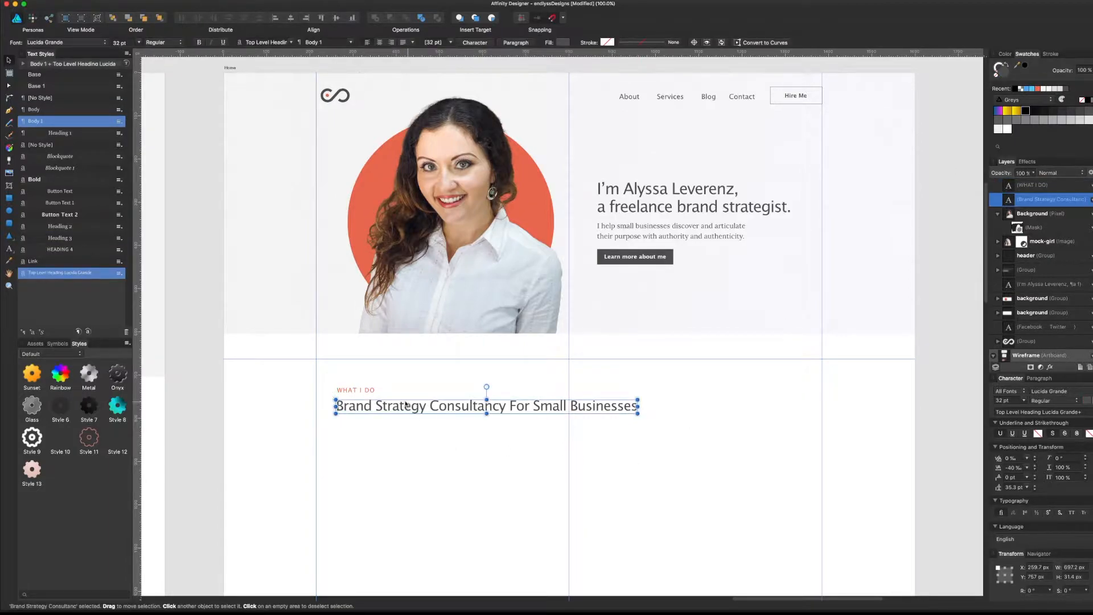
click(367, 390)
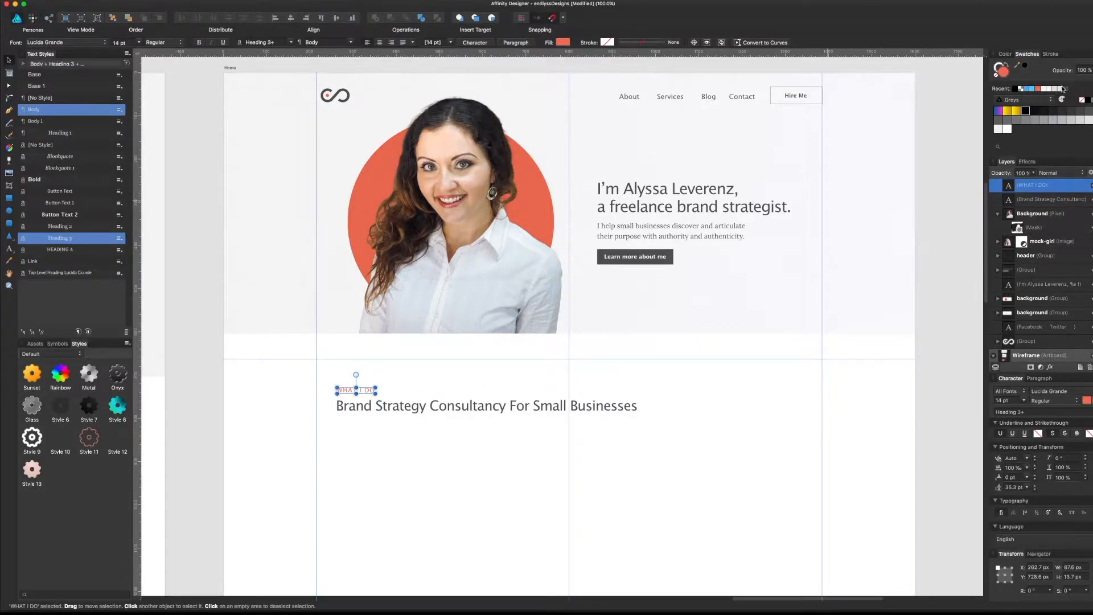
click(1015, 89)
click(483, 406)
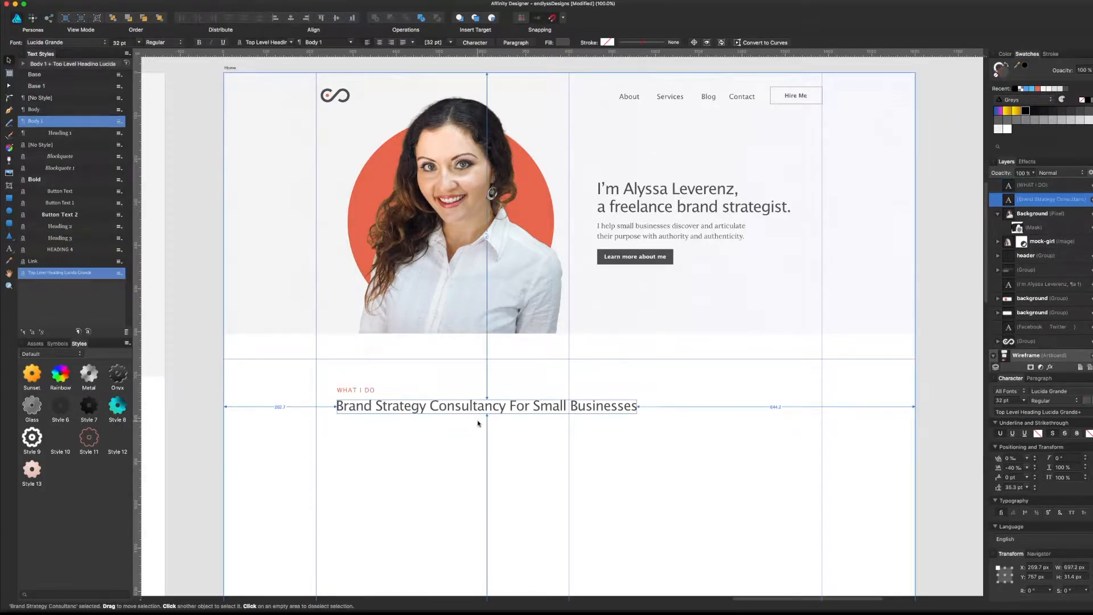
key(super+z)
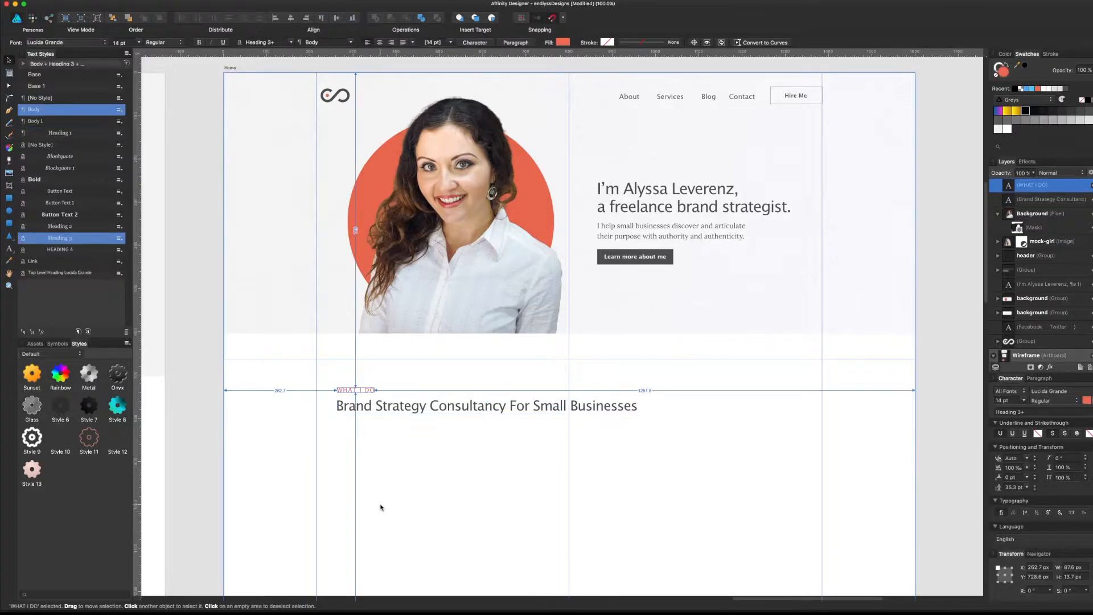
key(super+d)
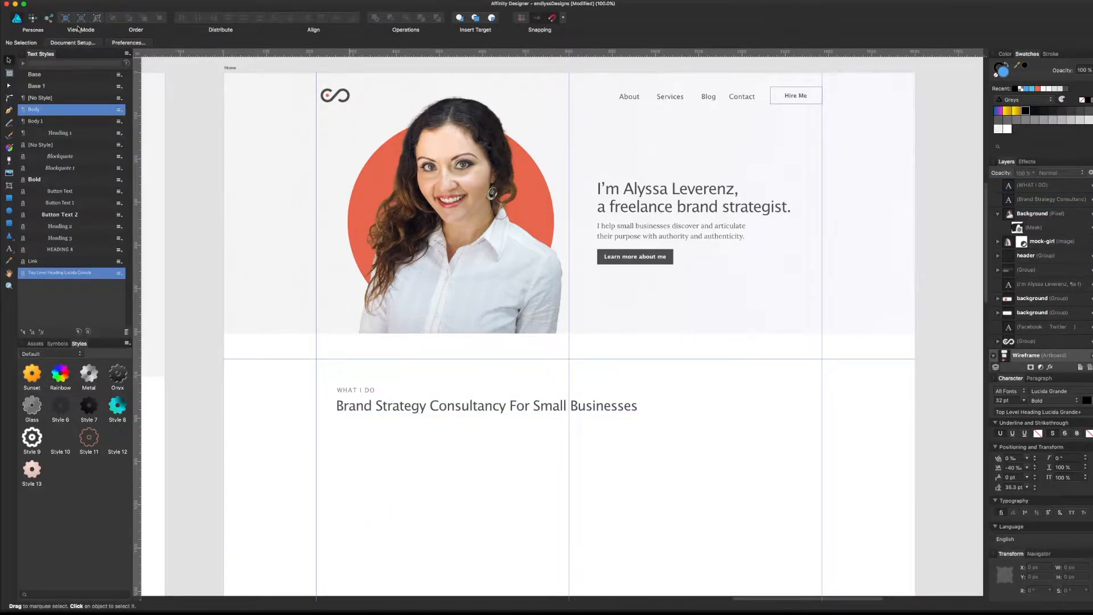
- Draw a rectangle about 130 × 25 px over the WHAT I DO label and align its left edge with the label's
click(9, 197)
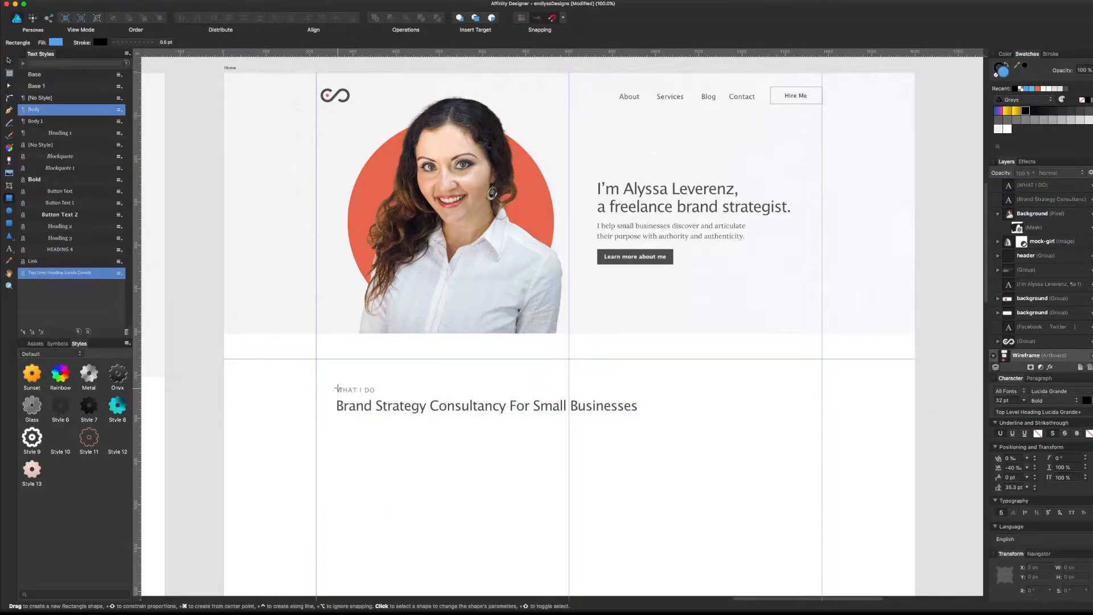
mouse_move(333, 383)
mouse_down()
mouse_move(391, 393)
mouse_move(804, 351)
mouse_move(831, 329)
mouse_up()
key(super+plus)
key(v)
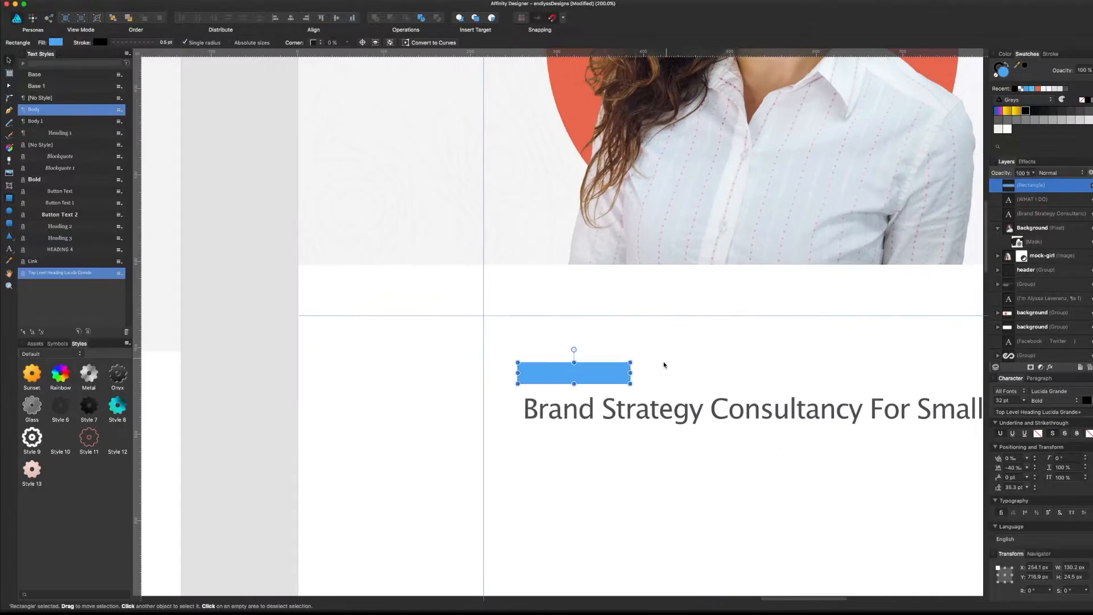
drag(742, 346, 672, 346)
drag(514, 368, 522, 368)
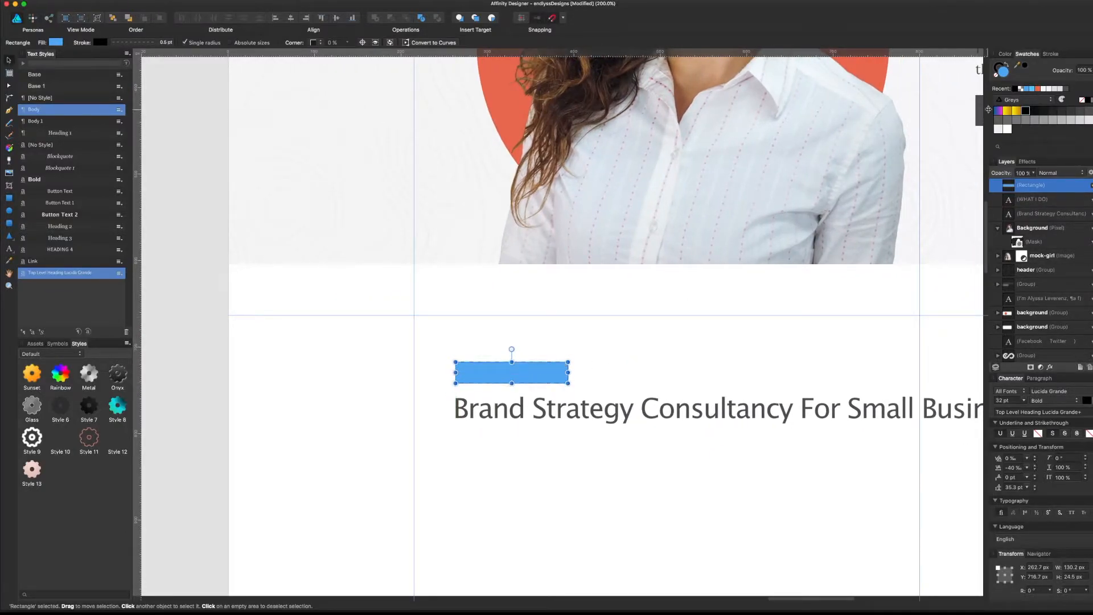
- Give the rectangle no outline and a coral fill, with the Endlyss Designs Bold palette as the active swatches
click(997, 74)
click(1036, 88)
click(1017, 101)
click(1025, 88)
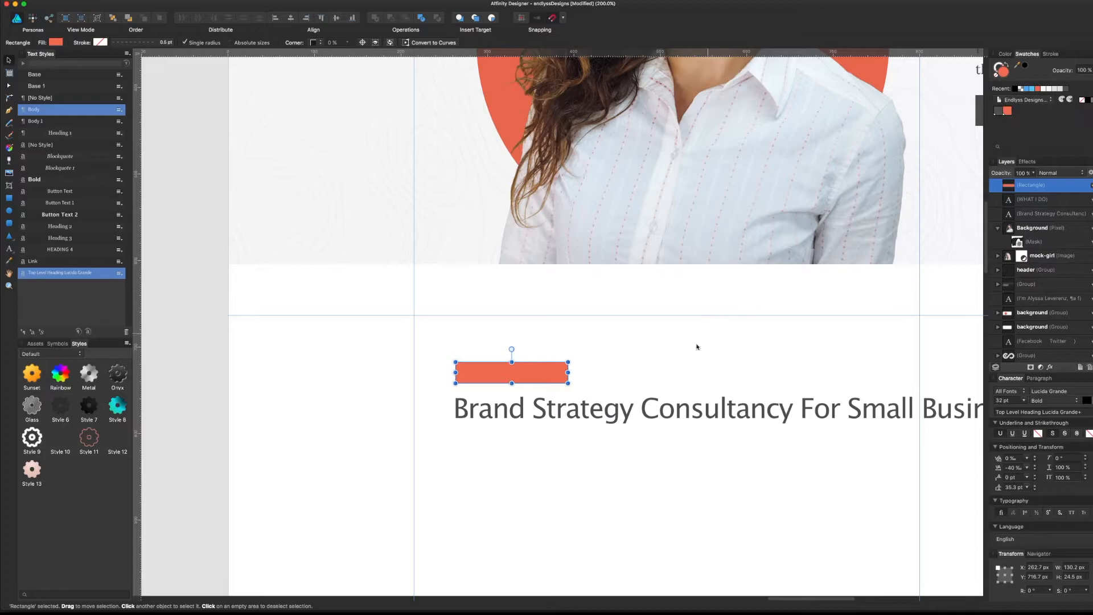
scroll(656, 354, right, 3)
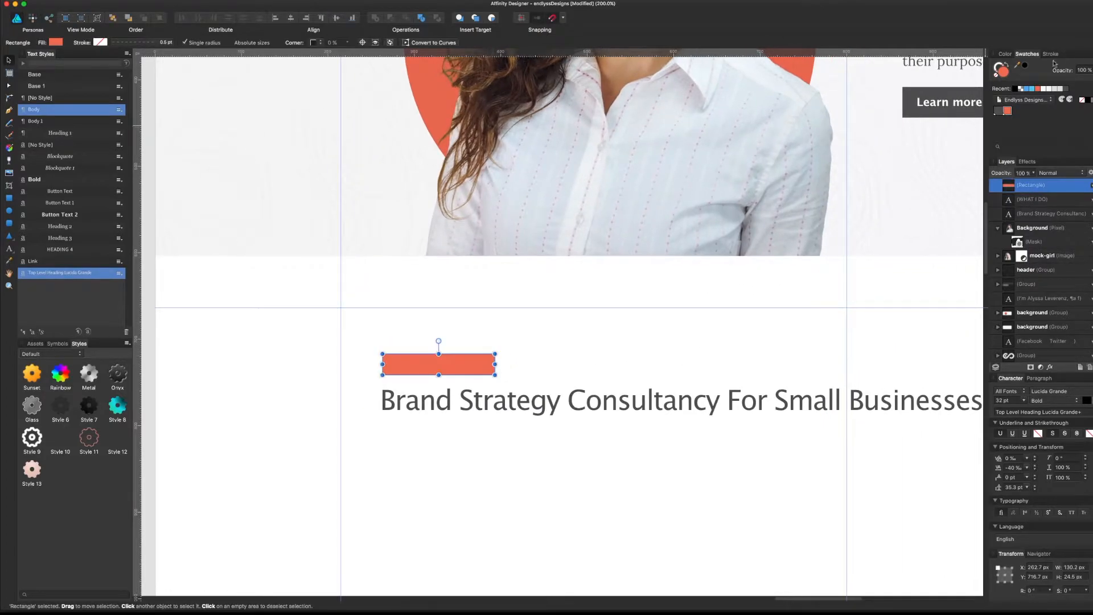
click(1015, 101)
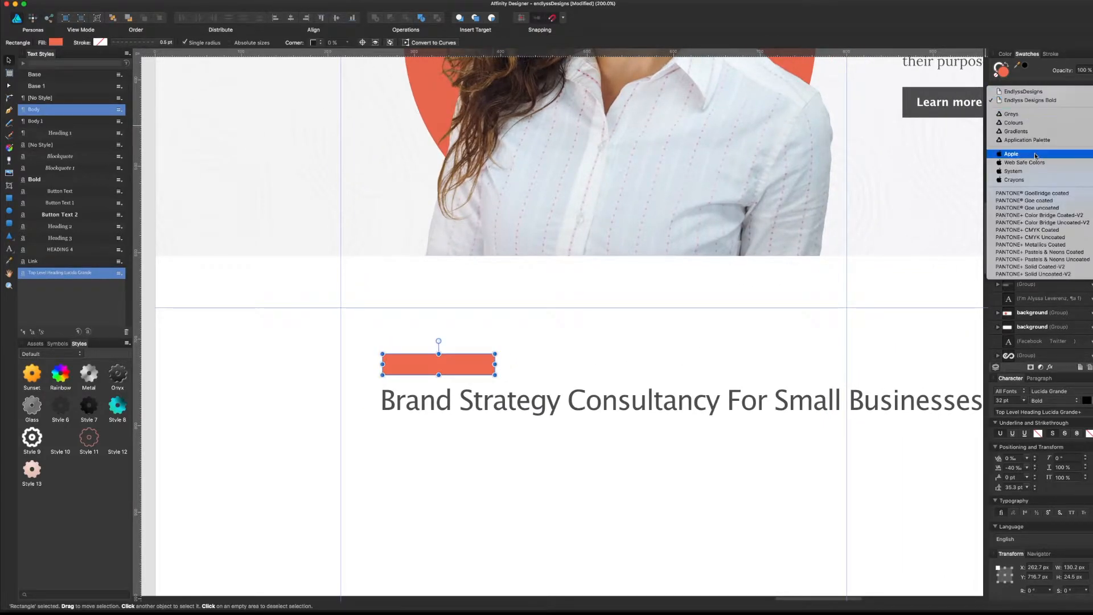
click(1012, 102)
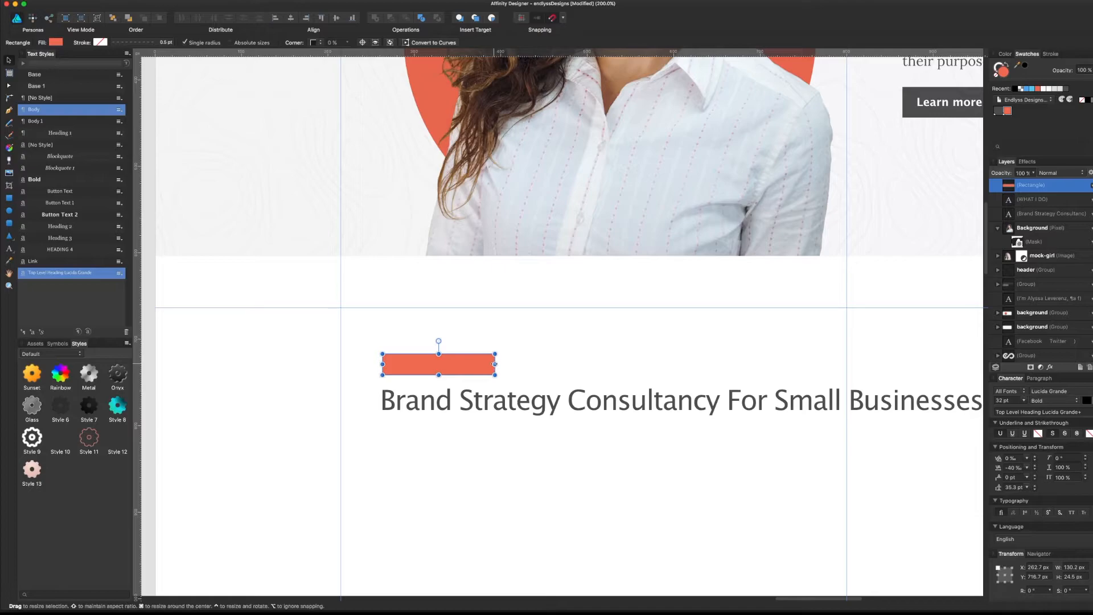
- Send the coral rectangle one level back behind the WHAT I DO label and deselect it
key(super+bracketleft)
click(512, 366)
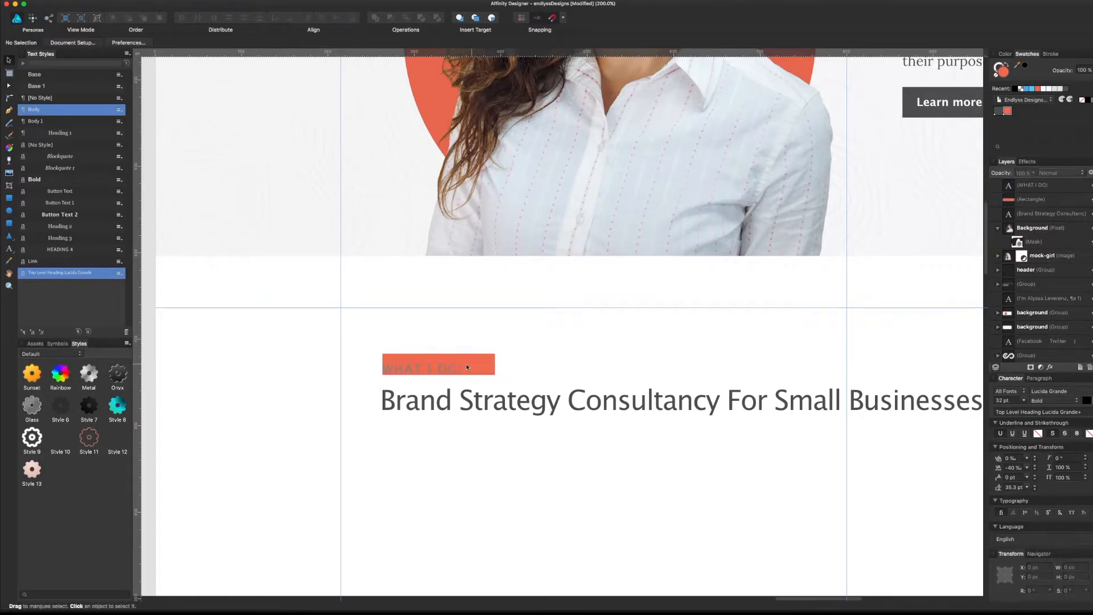
- Move the WHAT I DO label inside the coral rectangle and narrow the rectangle around the text
click(455, 367)
drag(453, 368, 476, 364)
click(483, 367)
- Change the WHAT I DO label's text fill to white and deselect it
click(447, 367)
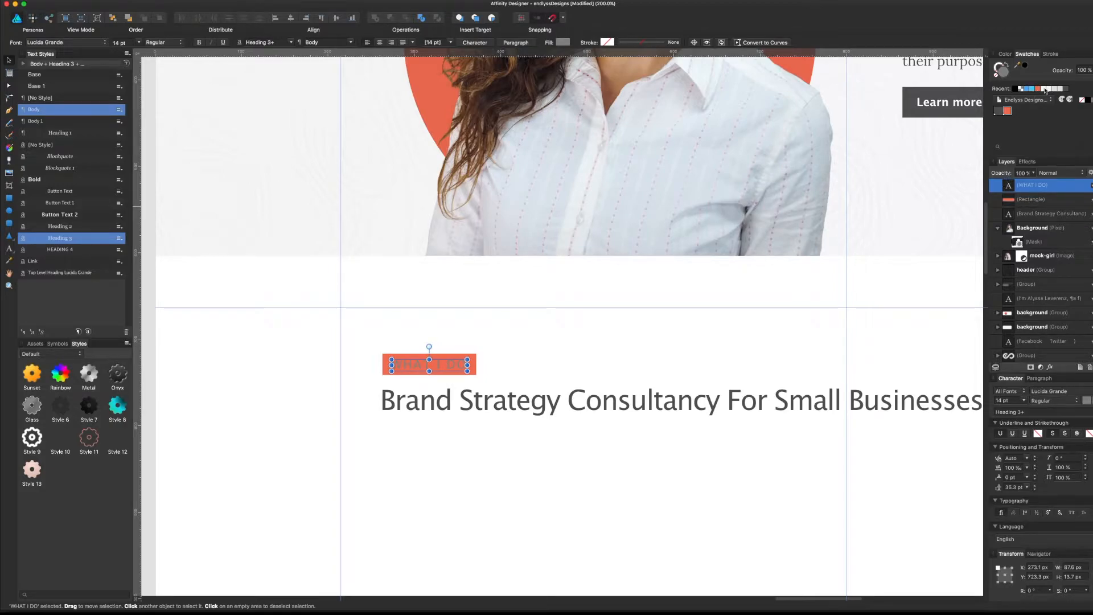
double_click(1002, 74)
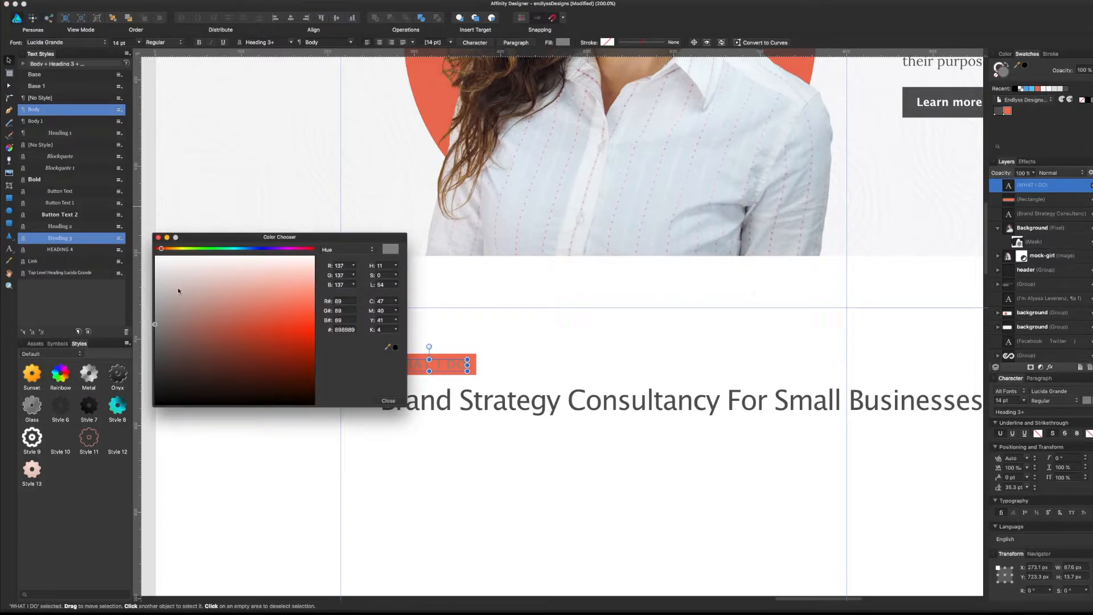
drag(175, 298, 155, 256)
click(387, 400)
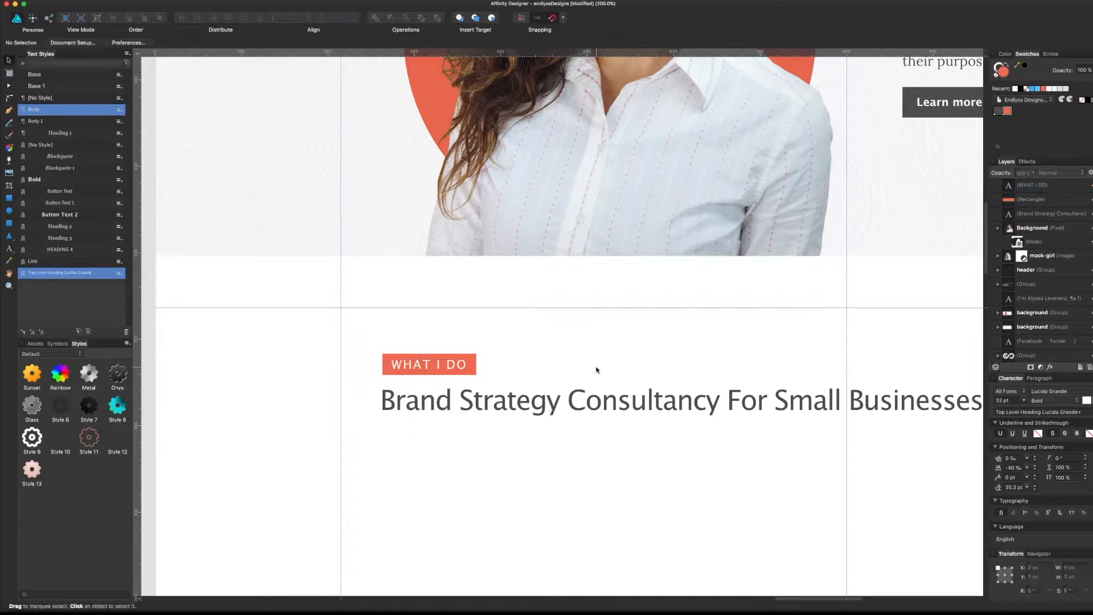
- Nudge the WHAT I DO label within its coral rectangle and trim the rectangle's width to about 106 px
key(Down)
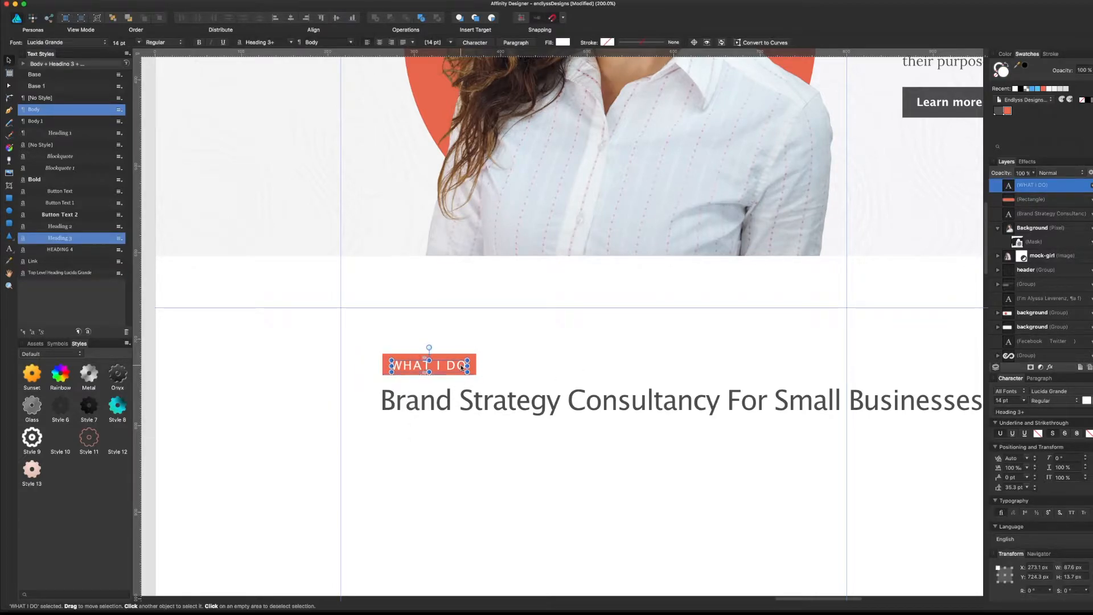
key(Left)
key(Up)
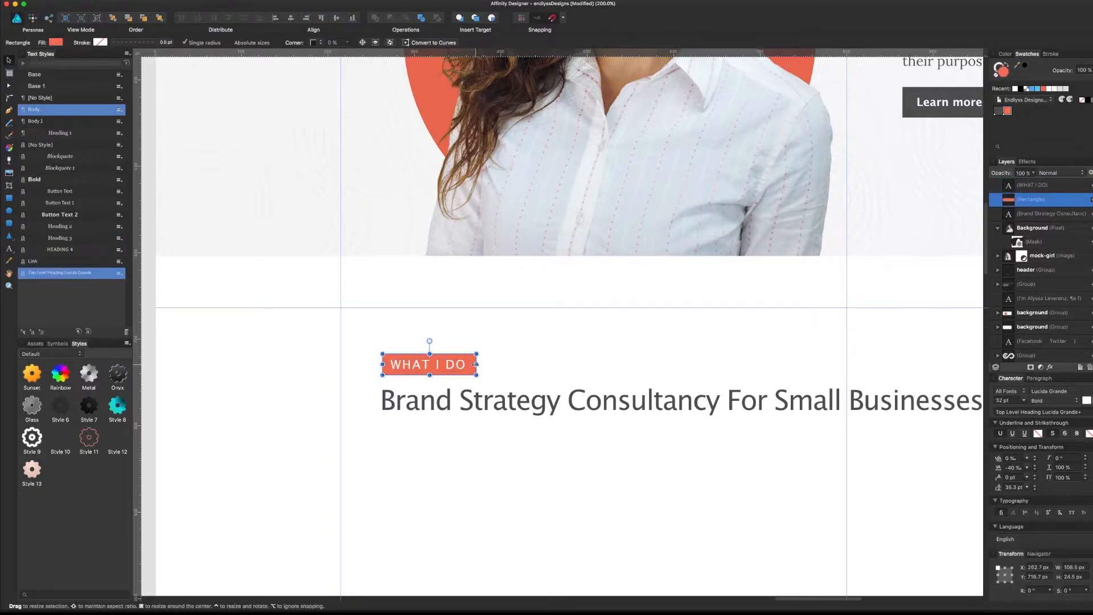
click(508, 371)
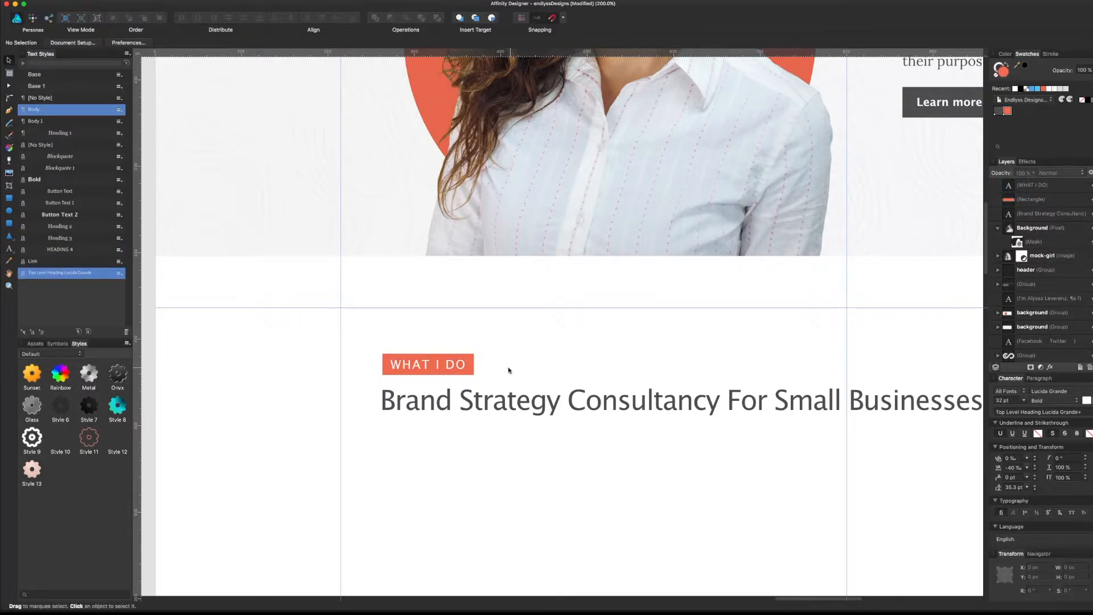
click(463, 364)
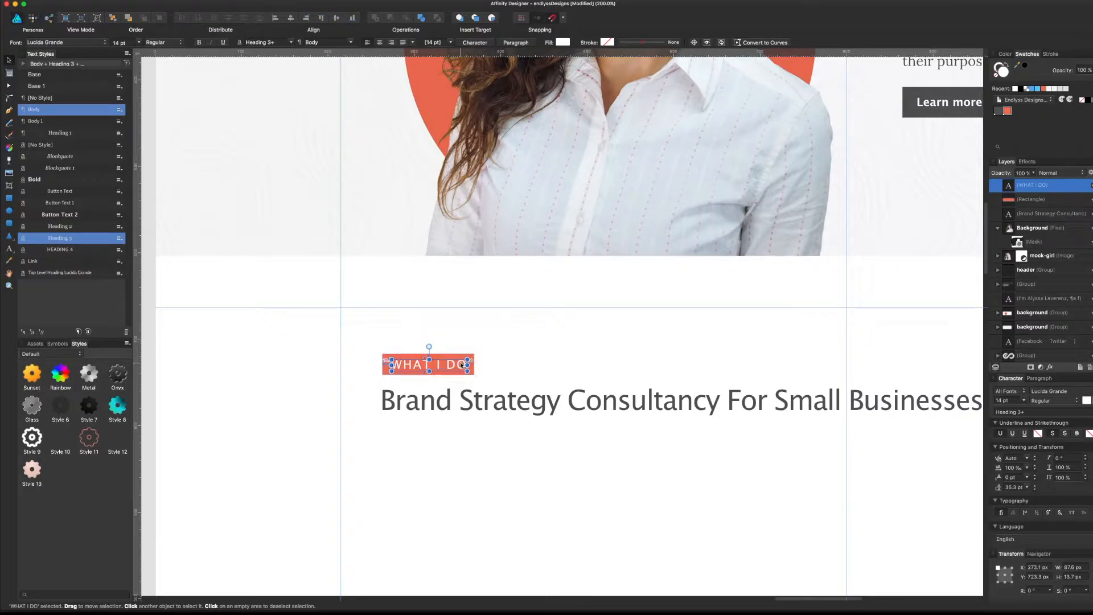
click(497, 362)
scroll(541, 357, right, 2)
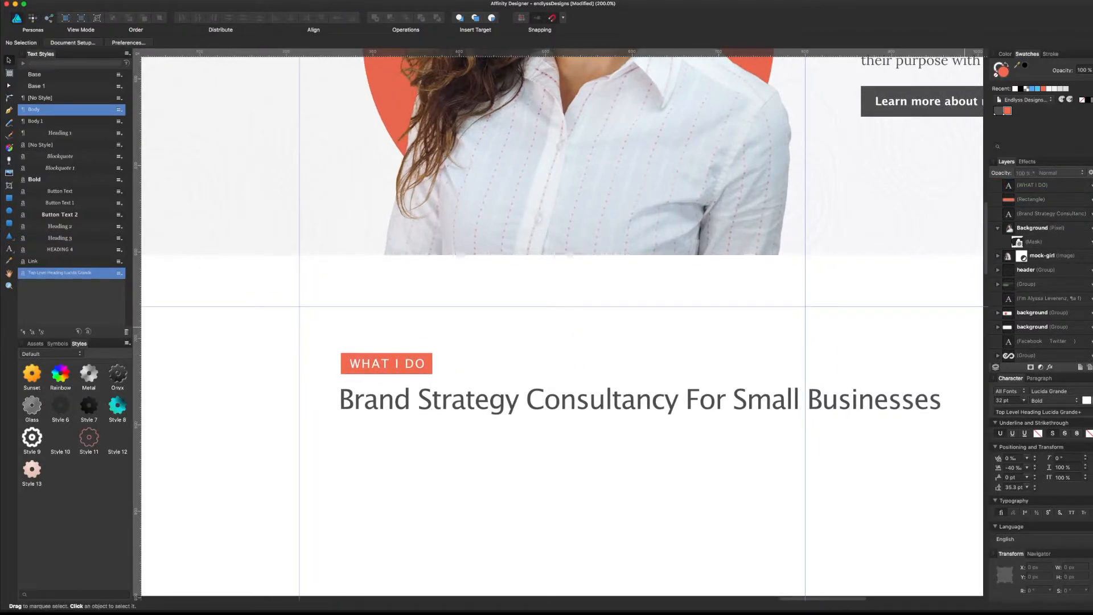
click(1023, 100)
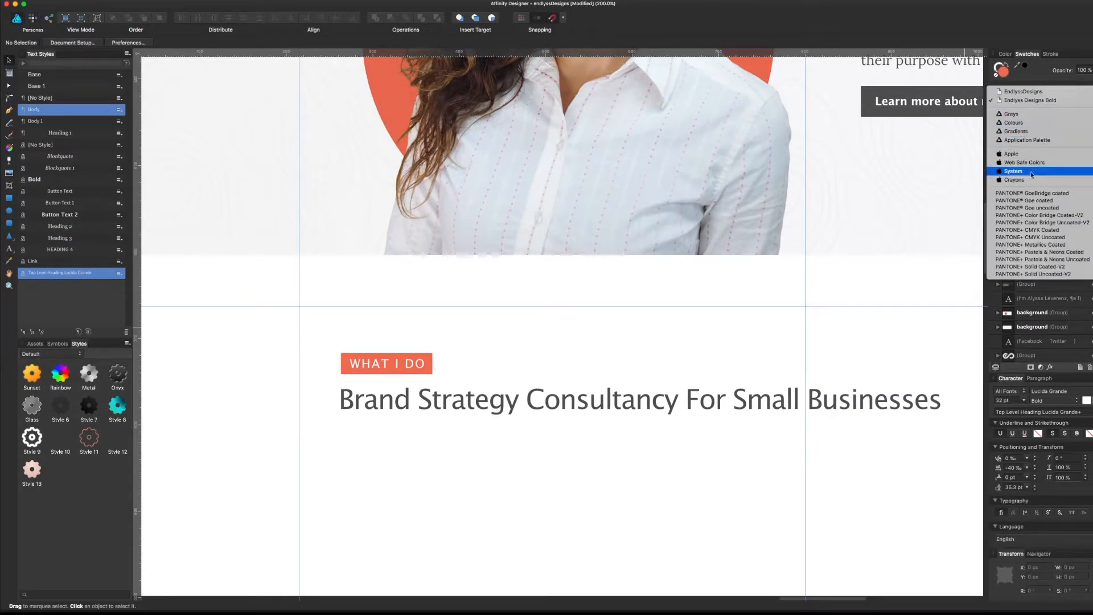
click(656, 357)
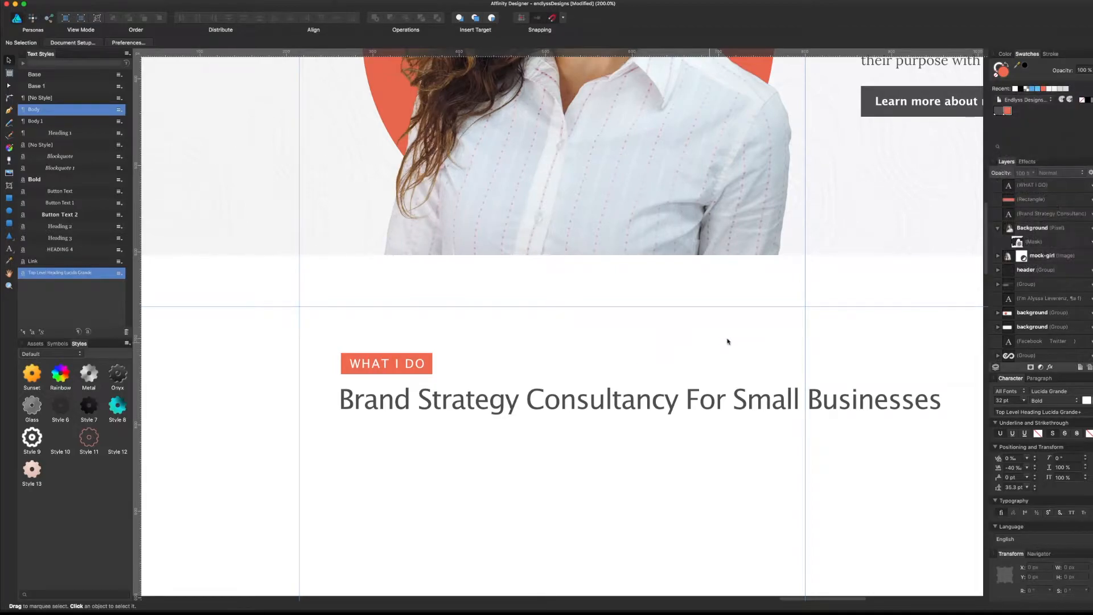
scroll(727, 342, right, 4)
key(super+minus)
key(super+minus)
key(super+plus)
scroll(649, 349, left, 6)
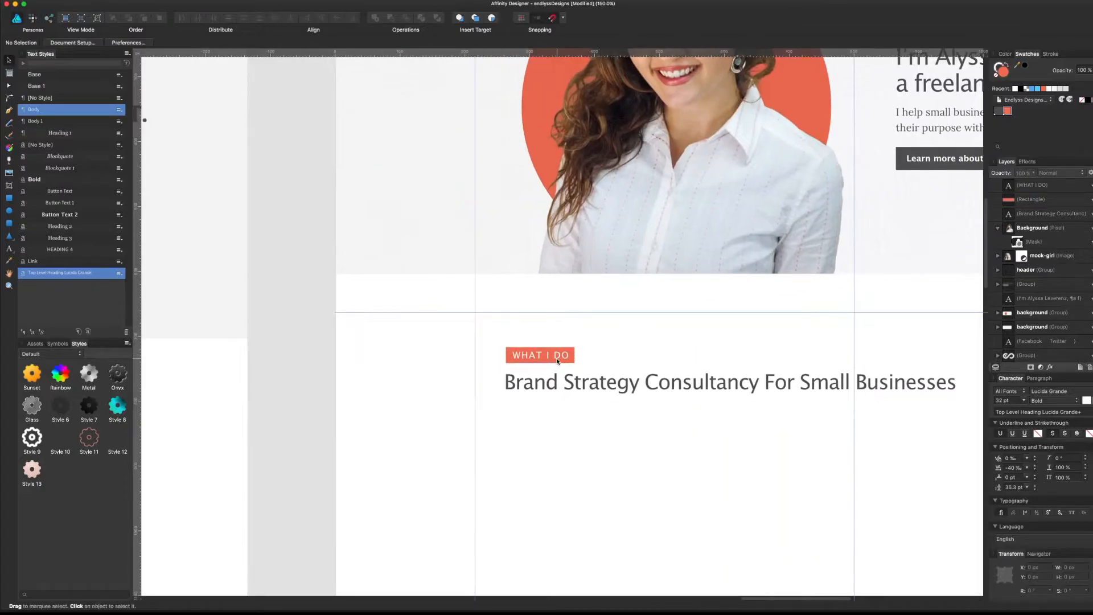
- Shift the WHAT I DO label toward the rectangle's upper-left corner and shrink the coral rectangle to about 97 × 20 px
key(super+plus)
key(super+plus)
key(super+plus)
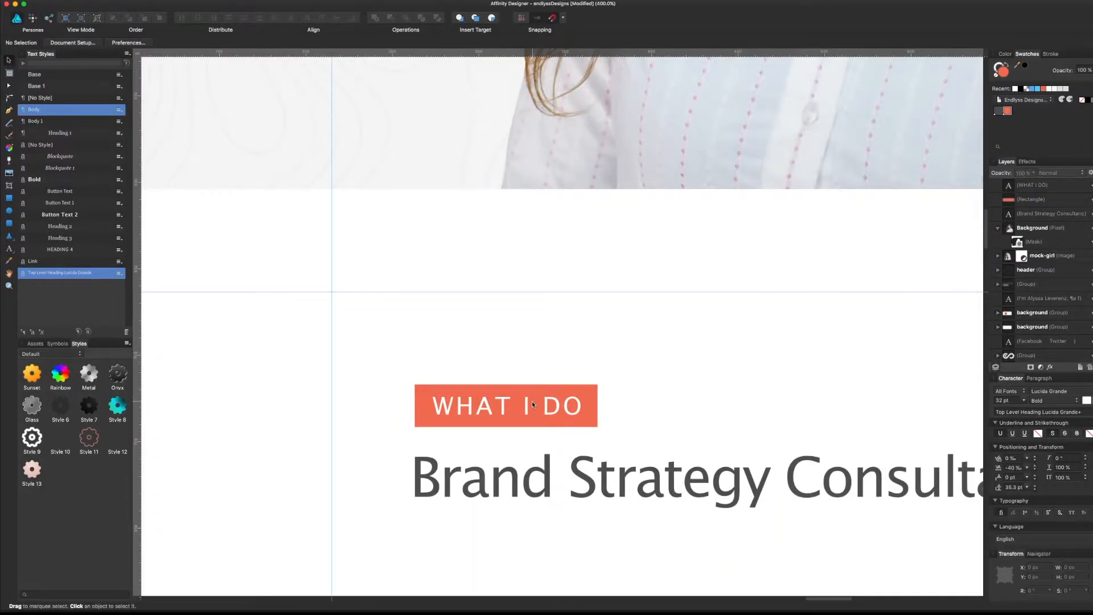
click(532, 400)
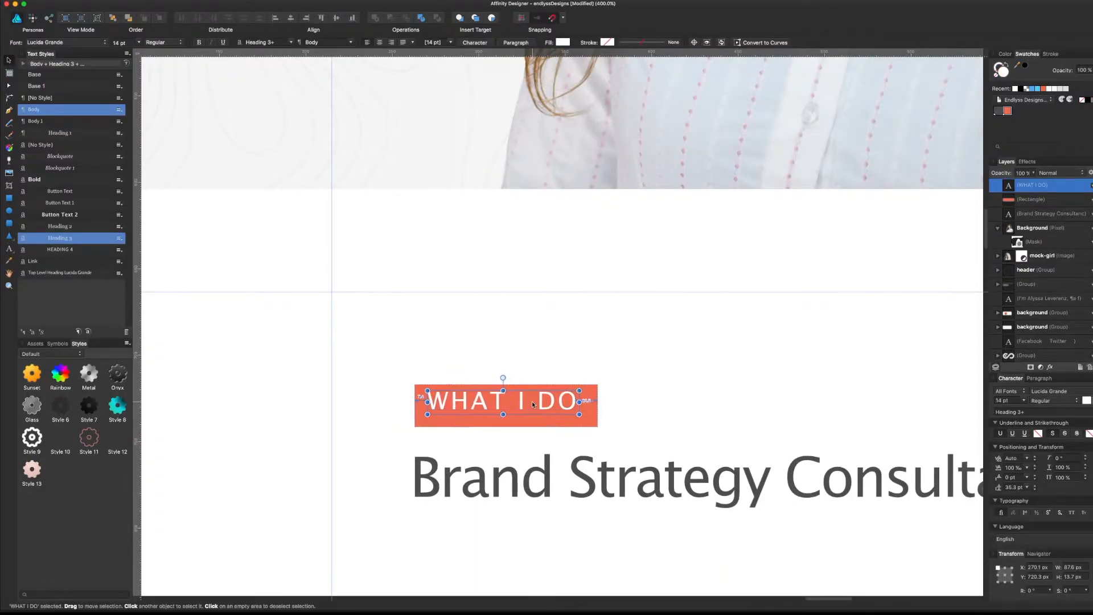
click(576, 423)
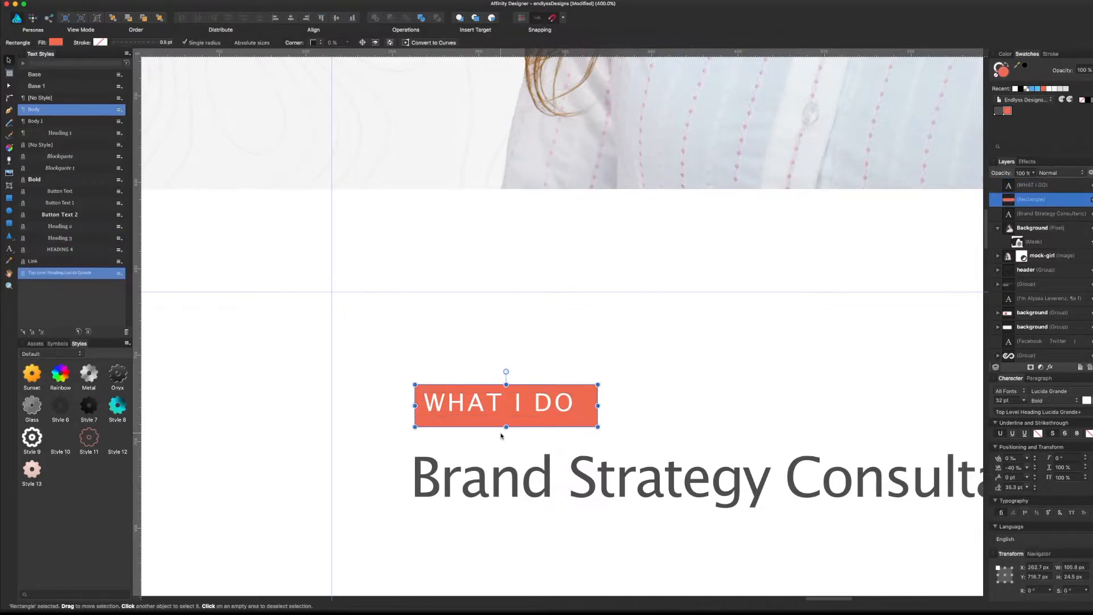
drag(506, 426, 505, 418)
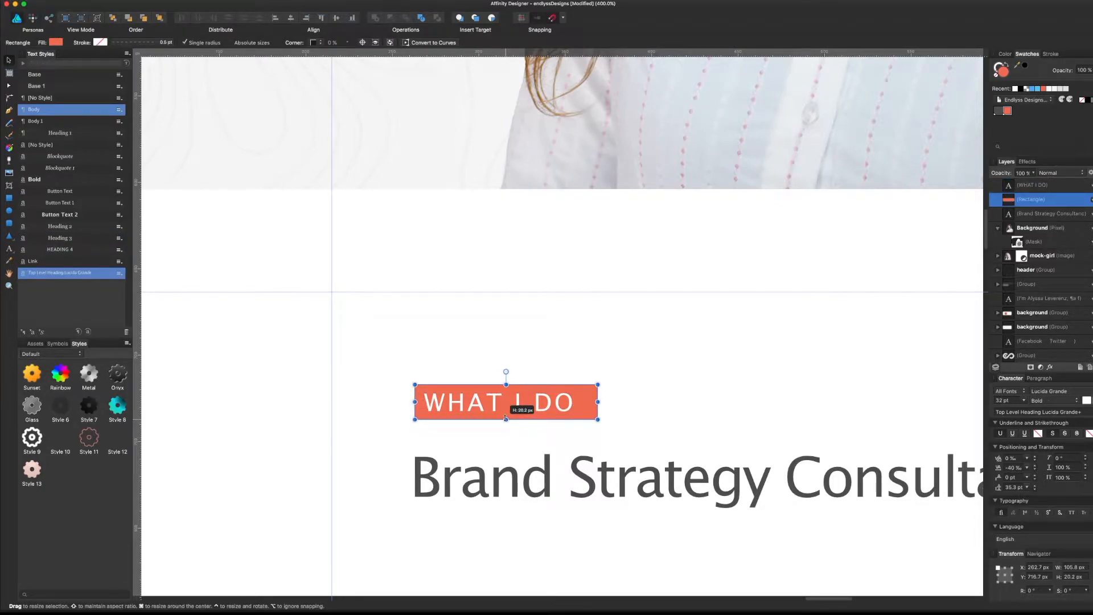
drag(597, 402, 584, 401)
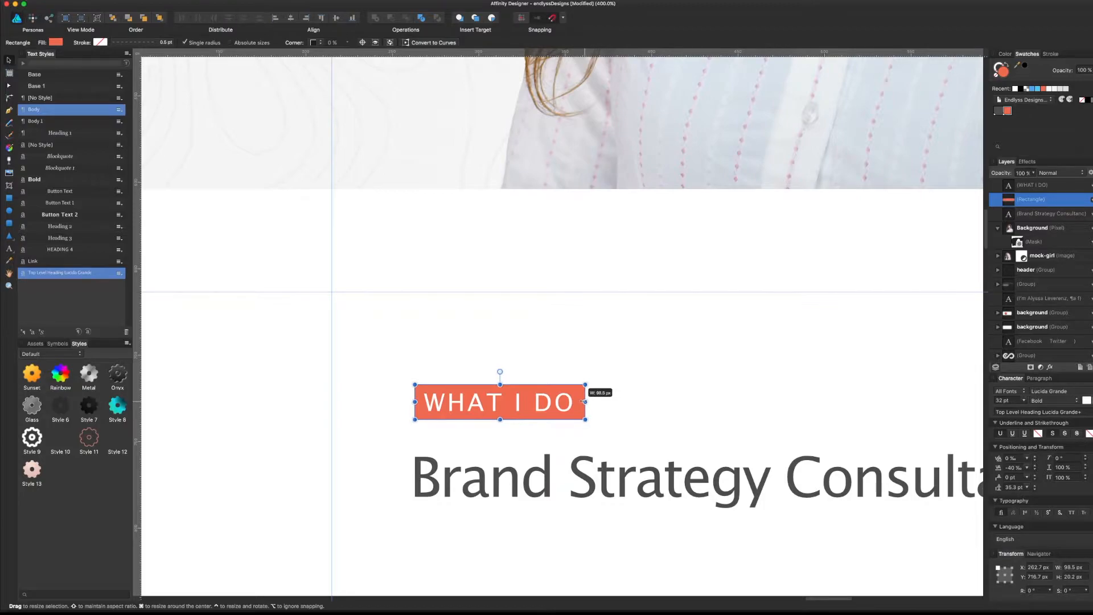
click(606, 404)
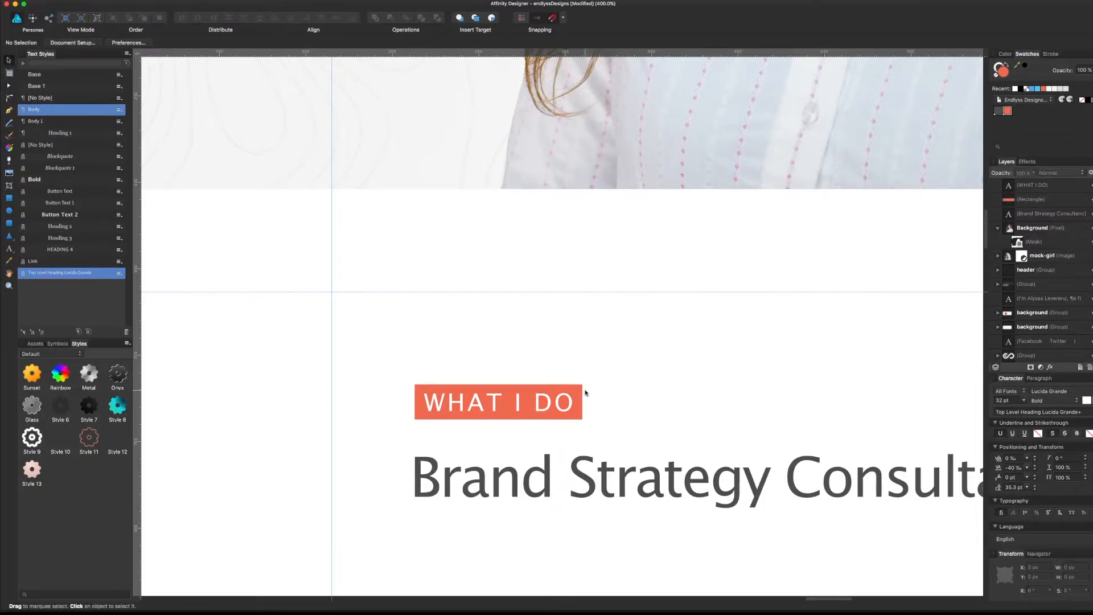
key(super+1)
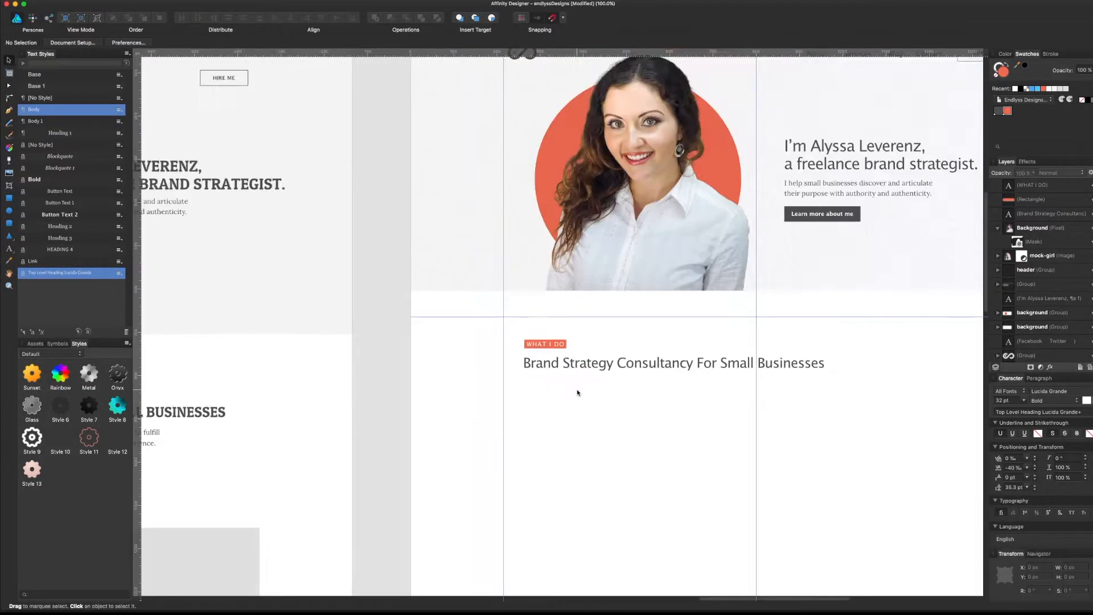
drag(858, 324, 712, 422)
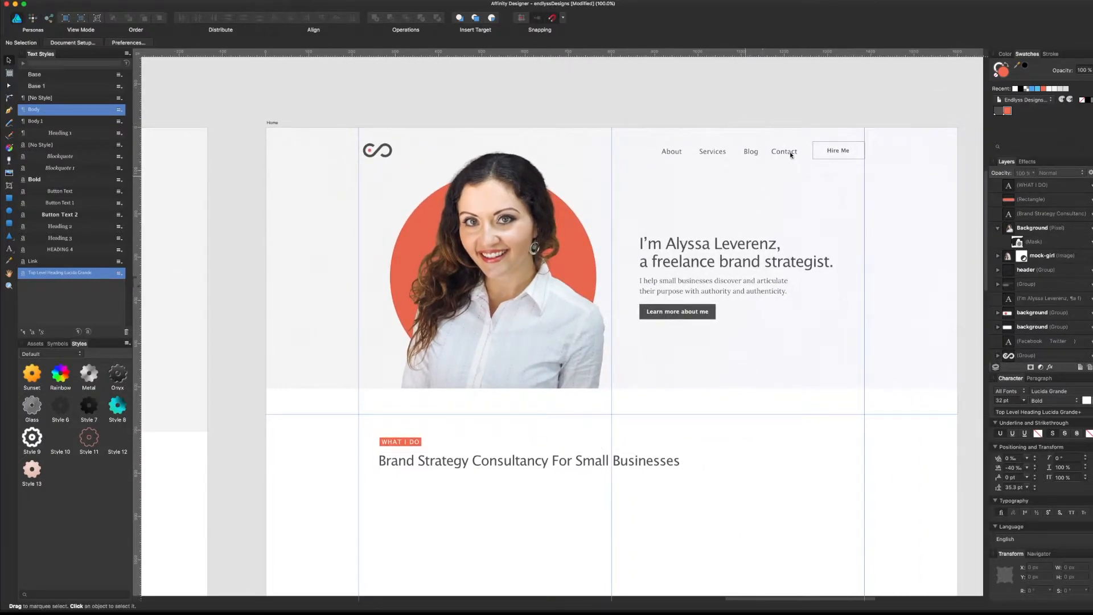
click(718, 243)
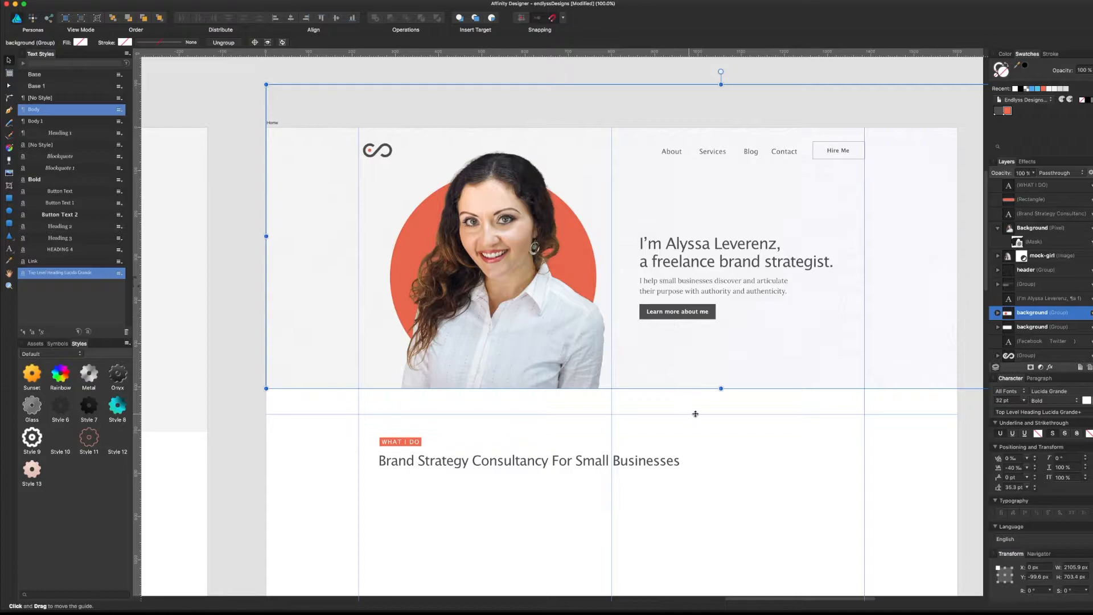
click(588, 449)
- Set the WHAT I DO label's font size to 12 pt and deselect it
click(413, 442)
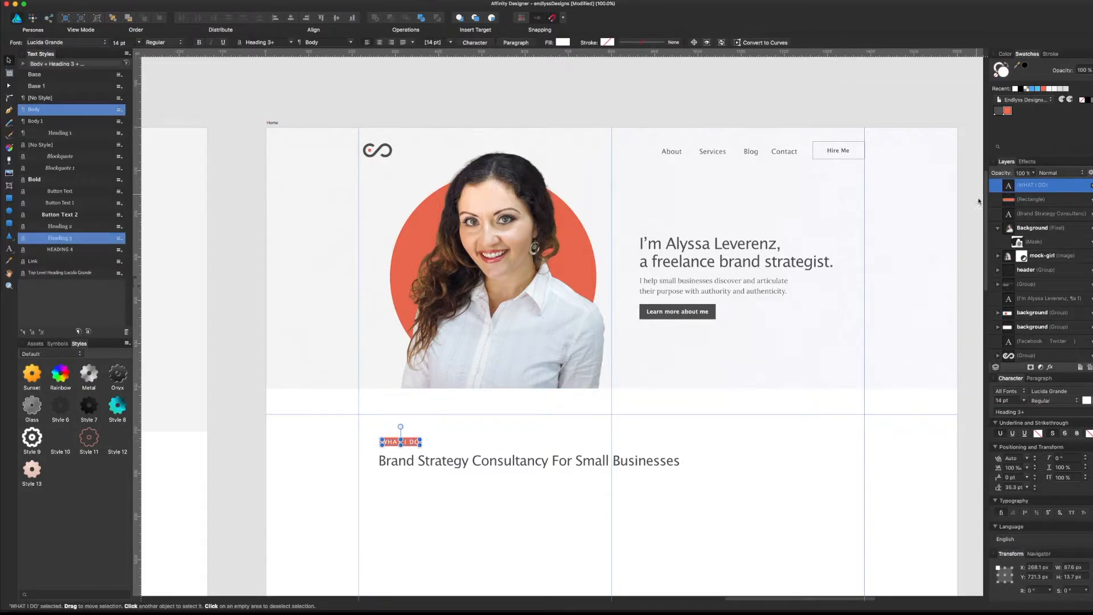
click(1045, 402)
click(1042, 410)
click(1042, 401)
click(1043, 392)
click(1010, 400)
text(12)
key(Return)
click(449, 492)
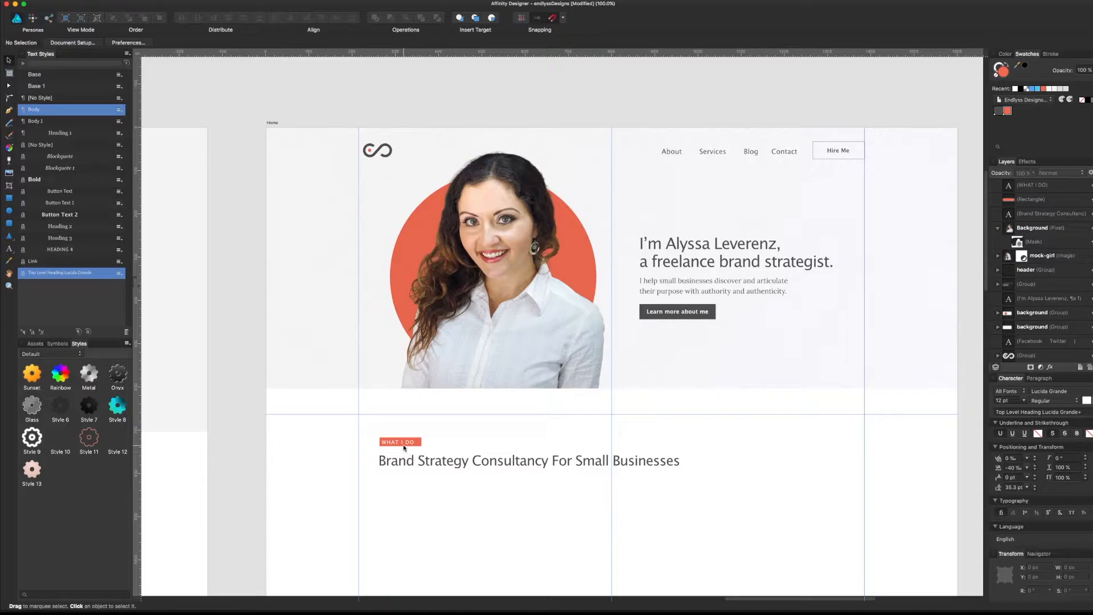
- Nudge the WHAT I DO label up and right to center it in the coral rectangle, and deselect it
click(403, 443)
key(Up)
key(Right)
key(Right)
key(Right)
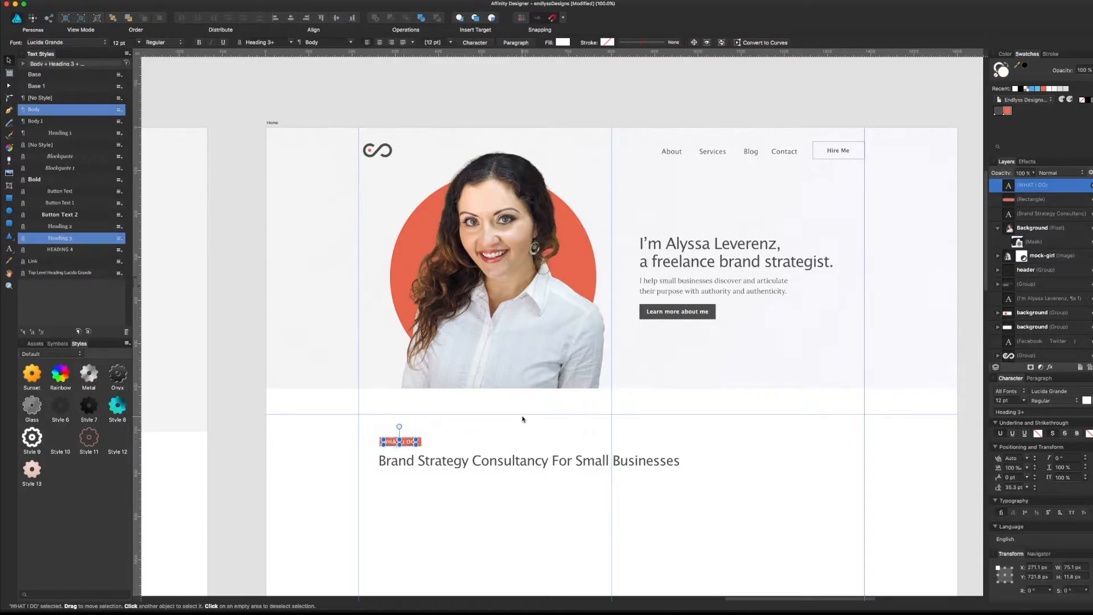
key(super+d)
drag(518, 427, 500, 407)
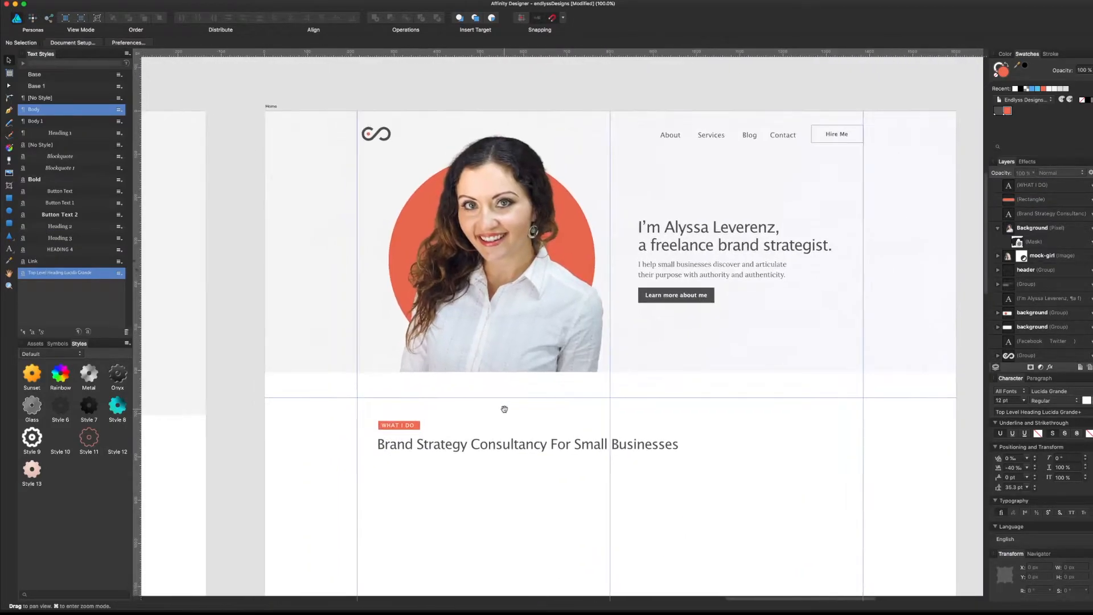
- Enlarge the coral rectangle into a full-width band of about 1600 × 420 px directly below the hero section
click(420, 424)
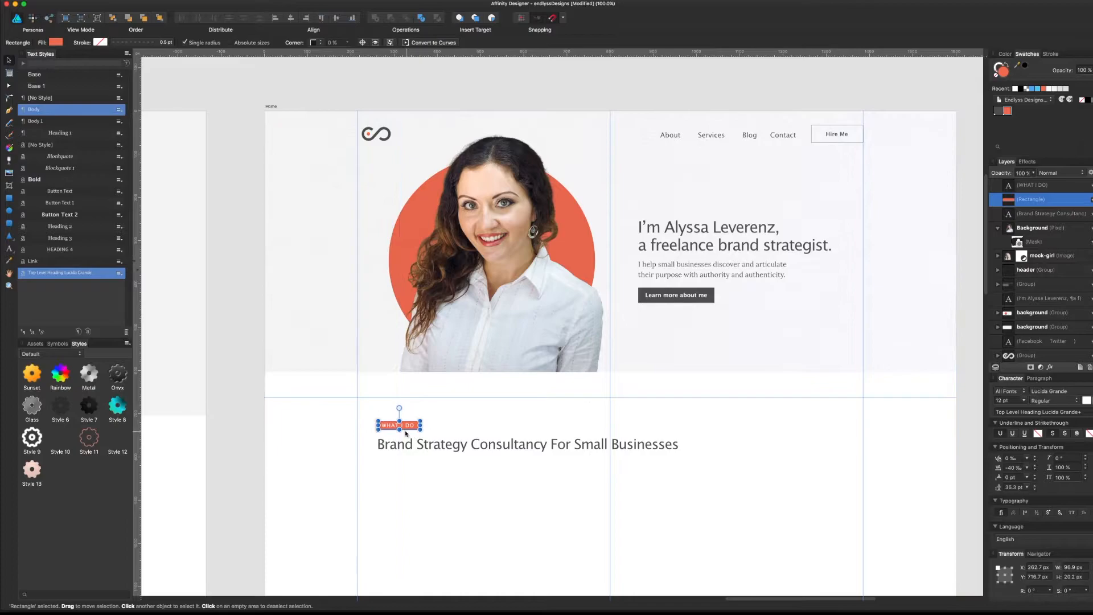
drag(399, 431, 399, 521)
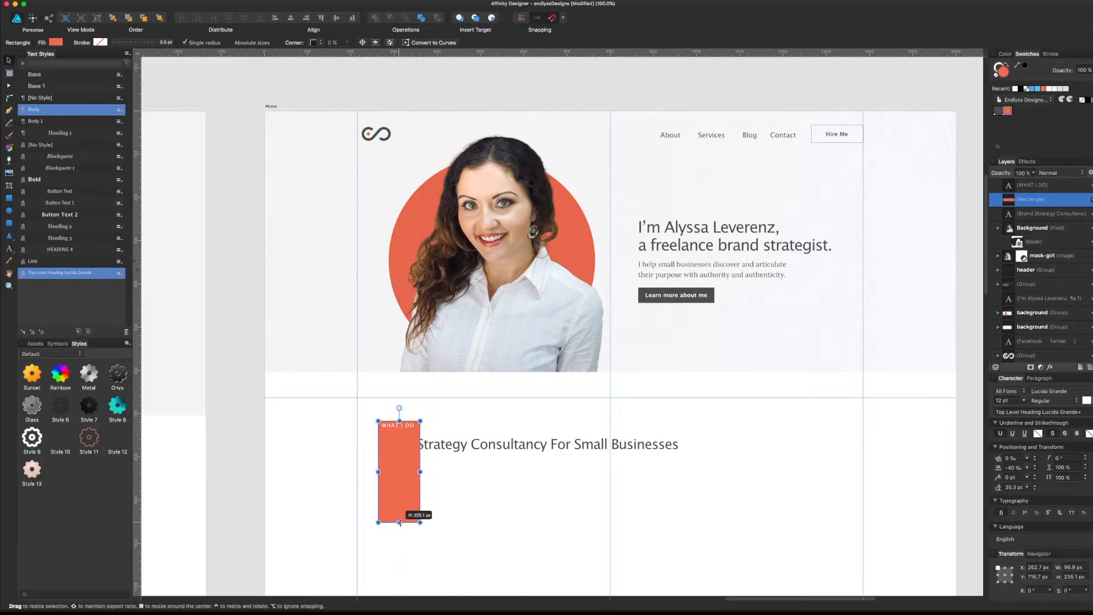
drag(398, 468, 286, 420)
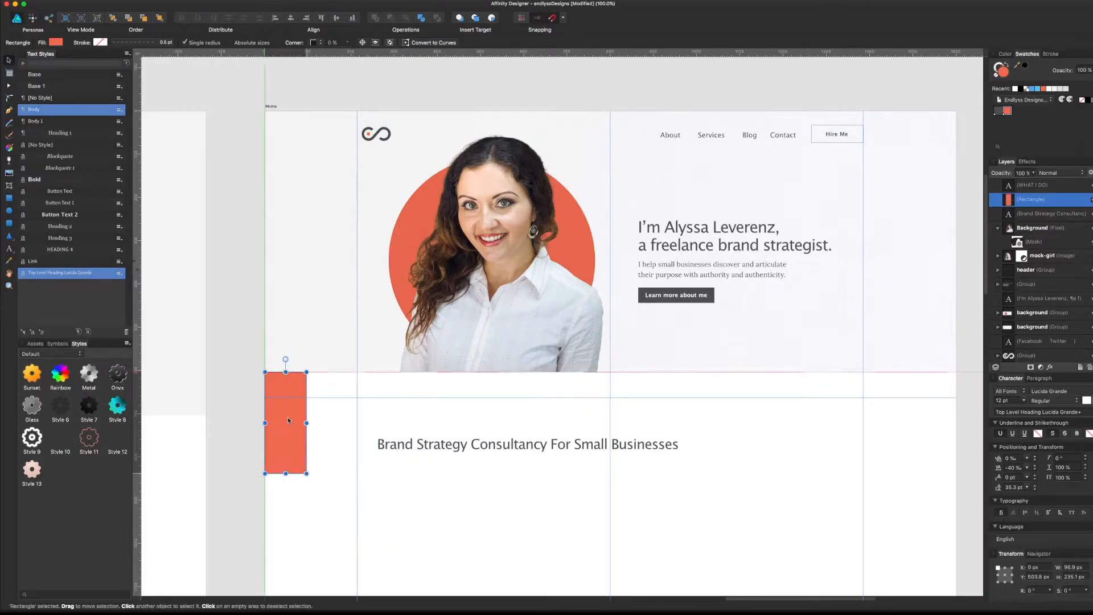
drag(309, 473, 957, 473)
drag(616, 477, 615, 556)
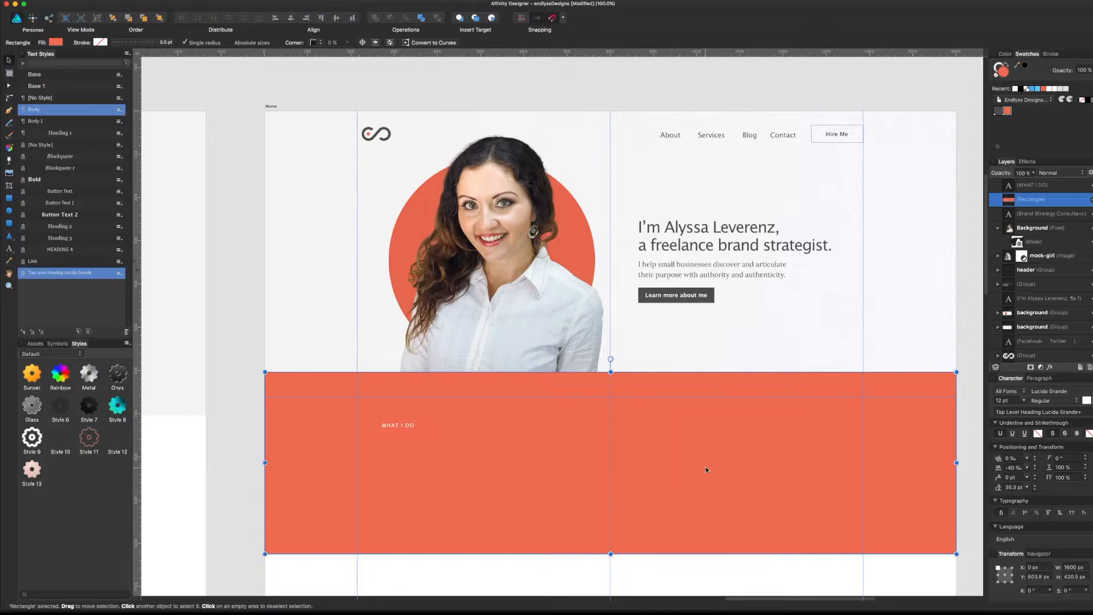
- Send the coral band one level back behind the Brand Strategy Consultancy heading
scroll(705, 467, down, 2)
scroll(705, 466, right, 1)
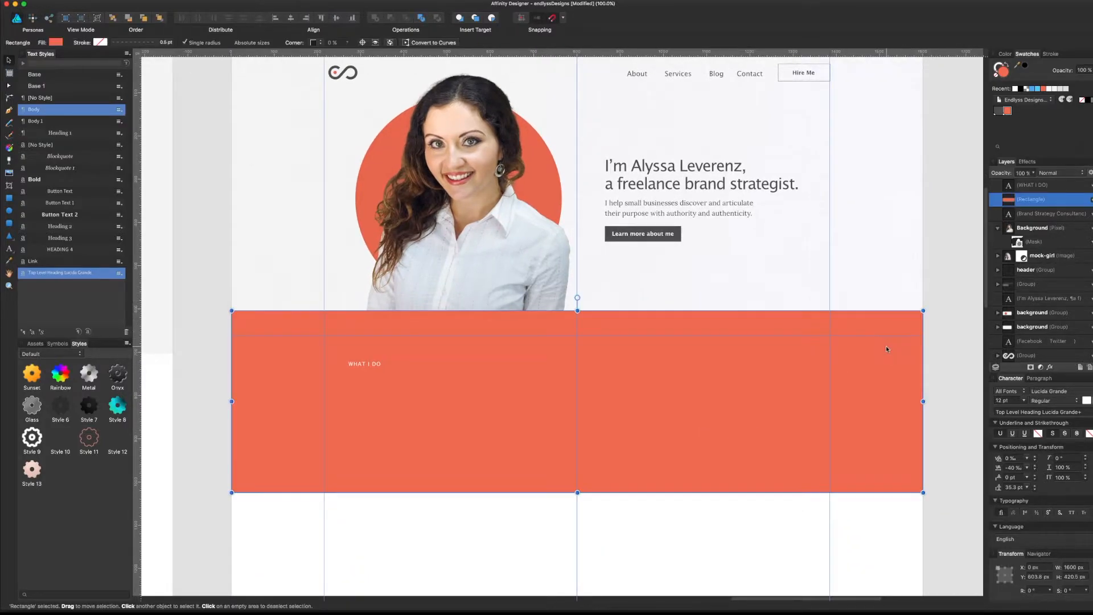
key(super+bracketleft)
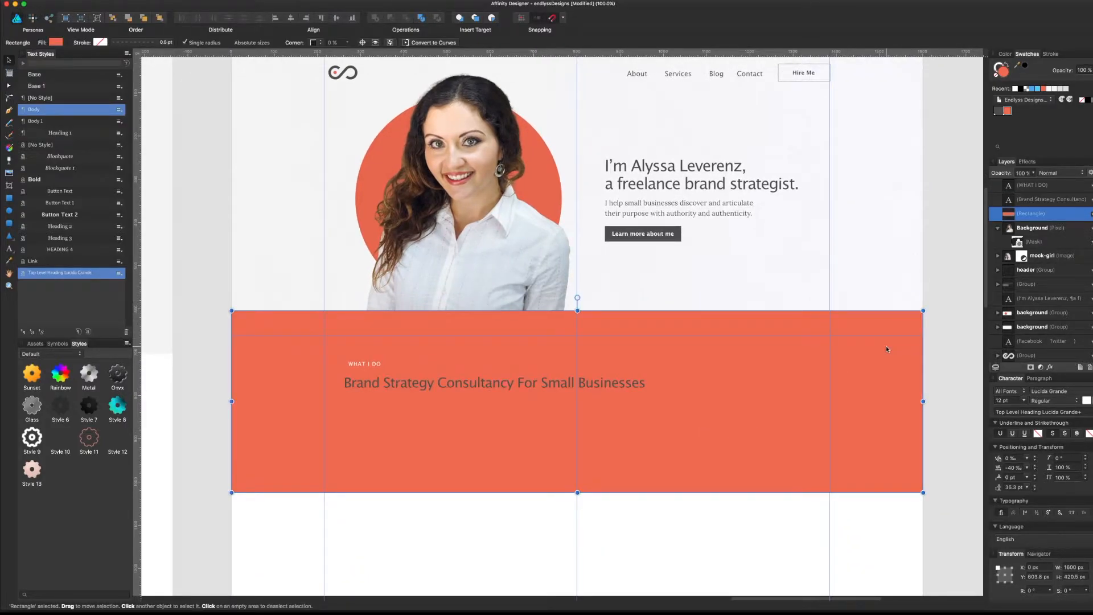
- Move the WHAT I DO label and the heading closer together and line up their left edges
click(370, 363)
mouse_move(370, 363)
mouse_down()
mouse_move(362, 349)
mouse_move(365, 371)
mouse_move(366, 351)
mouse_move(385, 378)
mouse_up()
click(362, 350)
shift+click(384, 368)
click(444, 509)
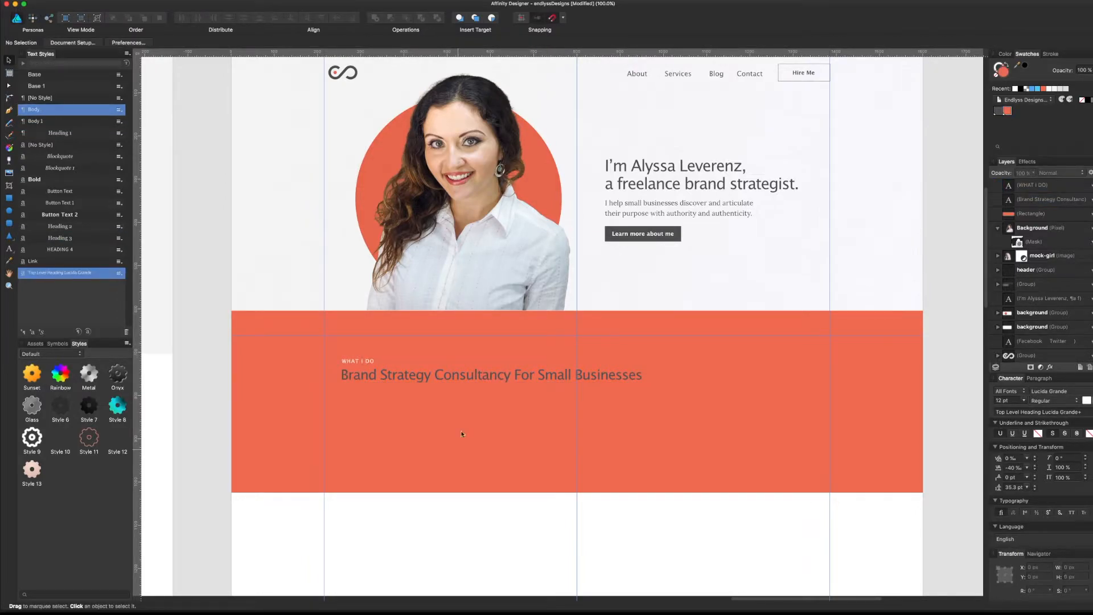
- Change the Brand Strategy Consultancy heading's fill to white (#FFFFFF) and deselect it
click(485, 373)
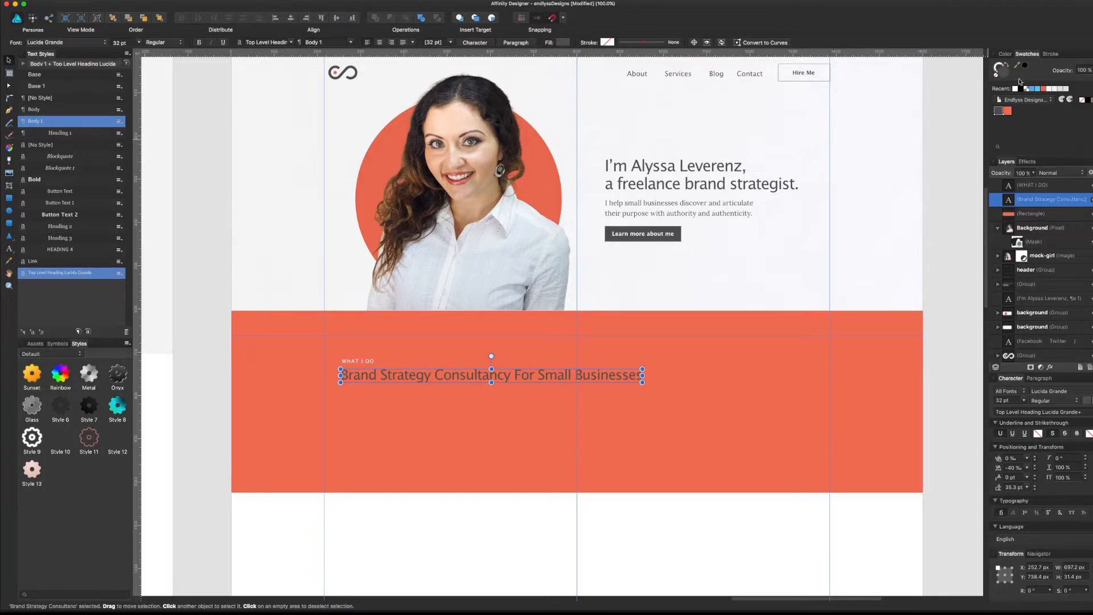
click(1004, 72)
click(155, 256)
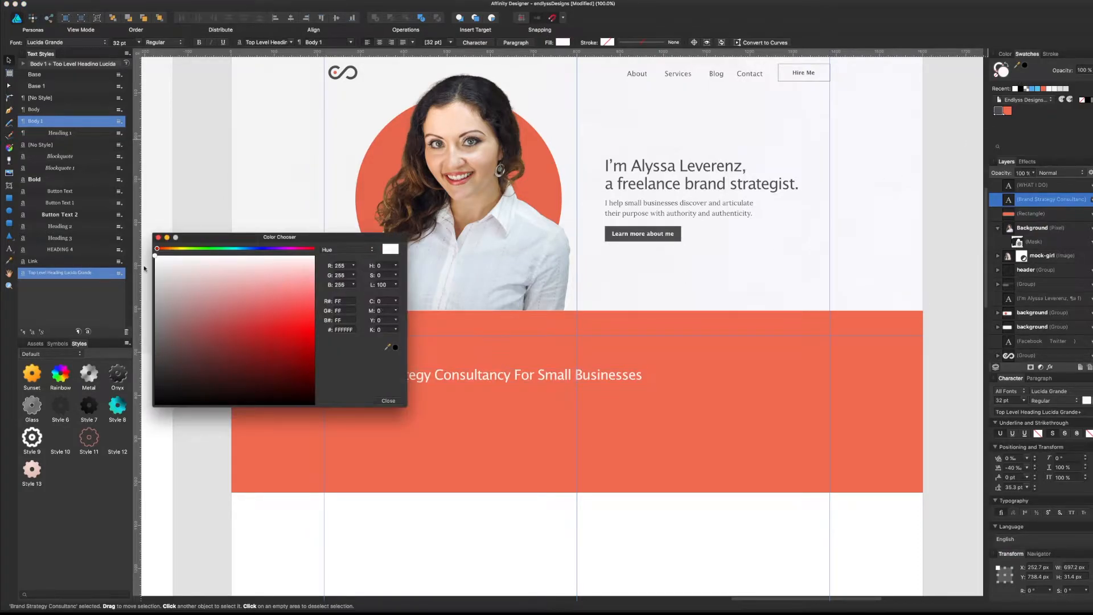
click(397, 401)
click(498, 563)
- Copy the "Strong branding is achieved" paragraph from the wireframe's What I Do section
drag(516, 552, 626, 549)
drag(496, 295, 848, 227)
drag(375, 428, 544, 410)
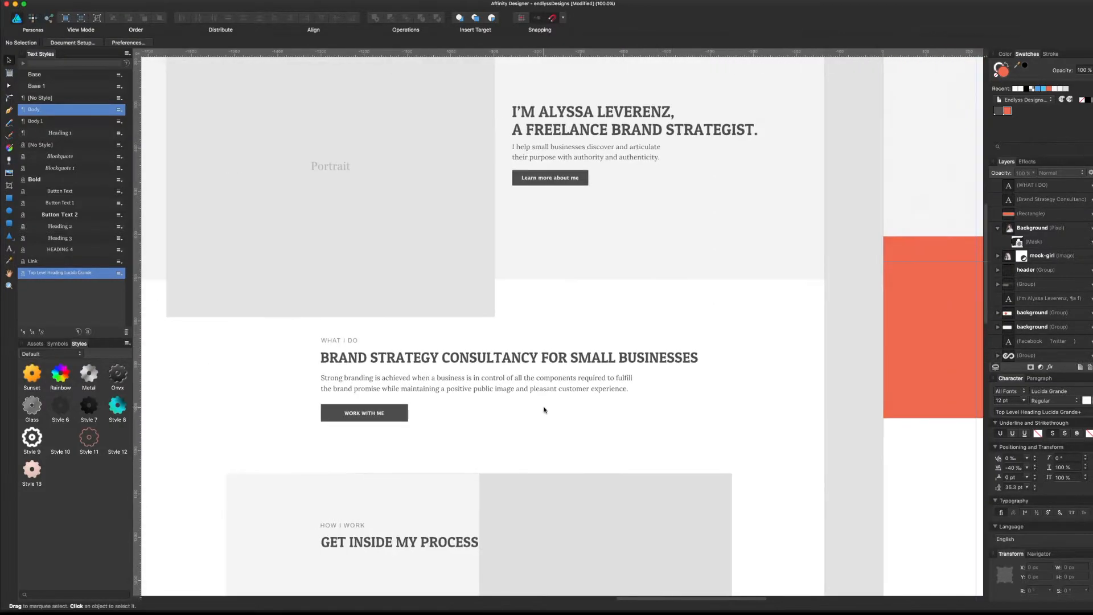
click(548, 384)
key(alt)
key(super+c)
- Paste the copied paragraph into the Home design and position it beneath the heading on the coral band
drag(781, 422, 463, 438)
drag(677, 454, 427, 456)
click(567, 393)
key(super+v)
drag(550, 391, 472, 332)
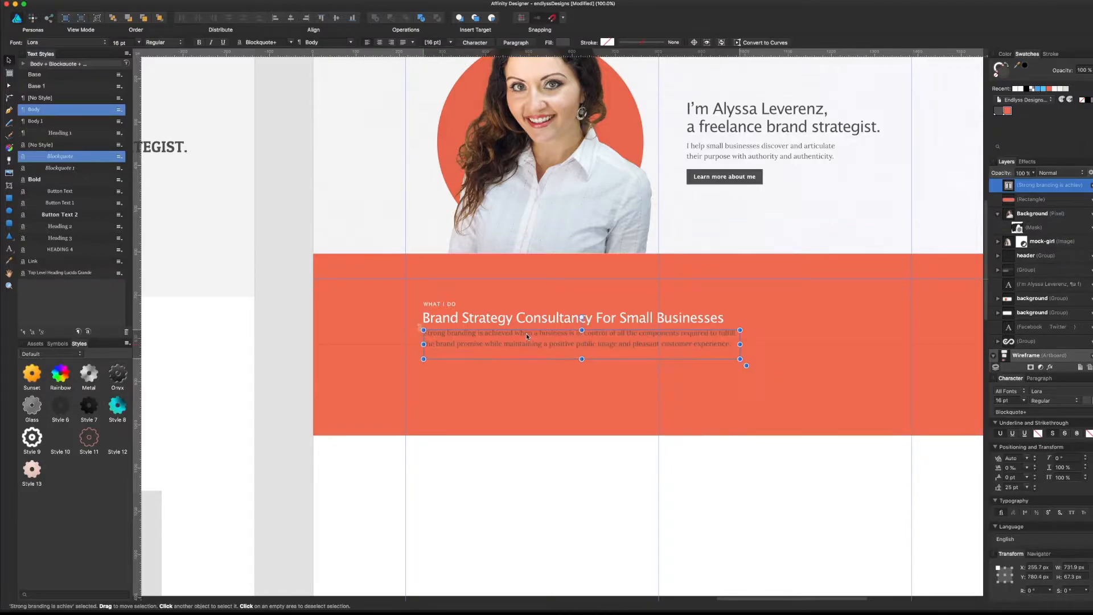
- Nudge the "Strong branding is achieved" paragraph slightly down from the heading on the coral band
key(space)
drag(714, 401, 637, 398)
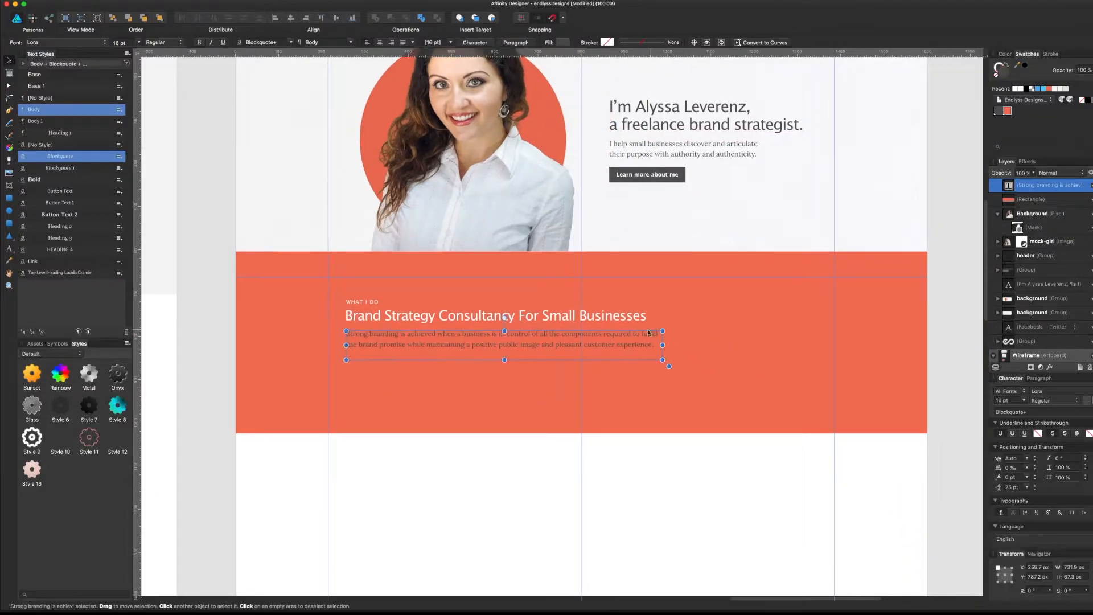
key(Down)
key(Down)
key(Down)
key(Down)
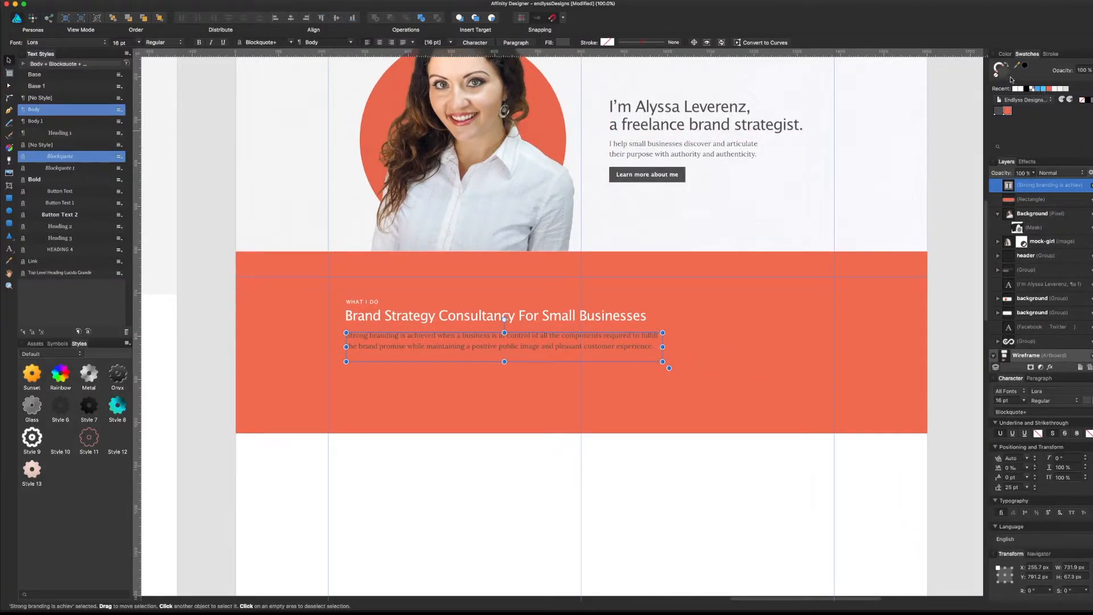
- Change the "Strong branding is achieved" paragraph's fill to white (#FFFFFF) and deselect it
double_click(1004, 74)
drag(244, 330, 150, 251)
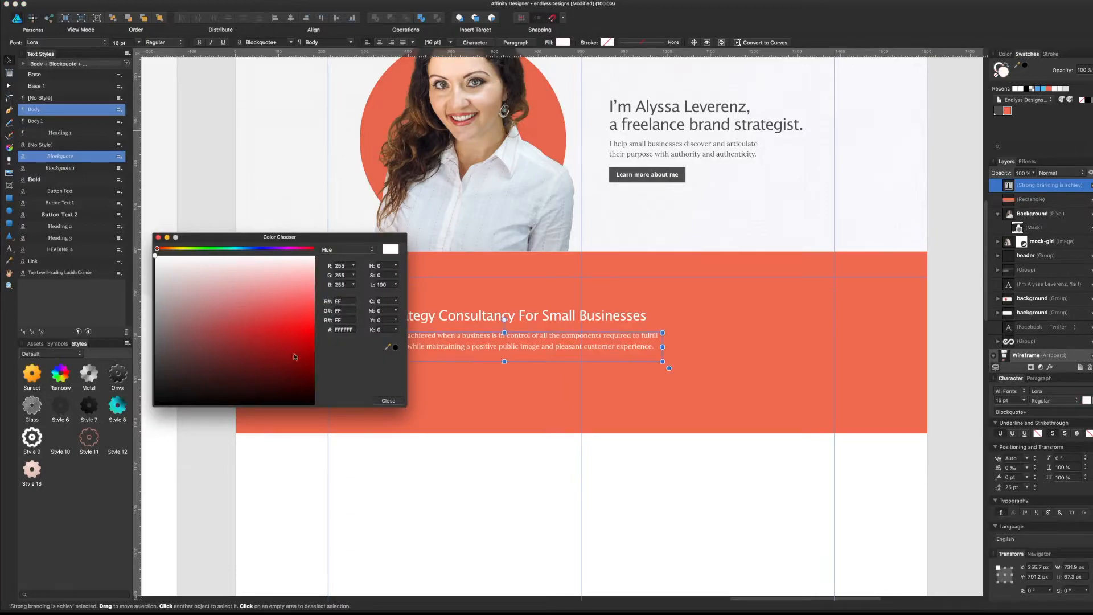
click(387, 400)
click(505, 522)
- Align the paragraph's left edge with the Brand Strategy Consultancy heading and nudge both texts down to refine their spacing
scroll(492, 498, up, 3)
scroll(493, 497, left, 2)
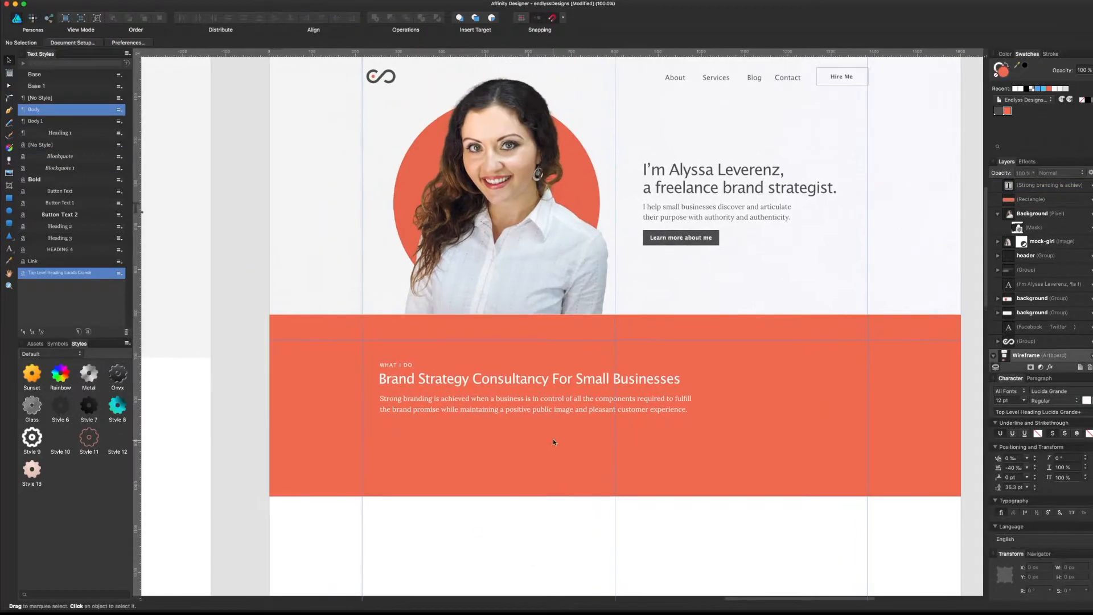
click(555, 401)
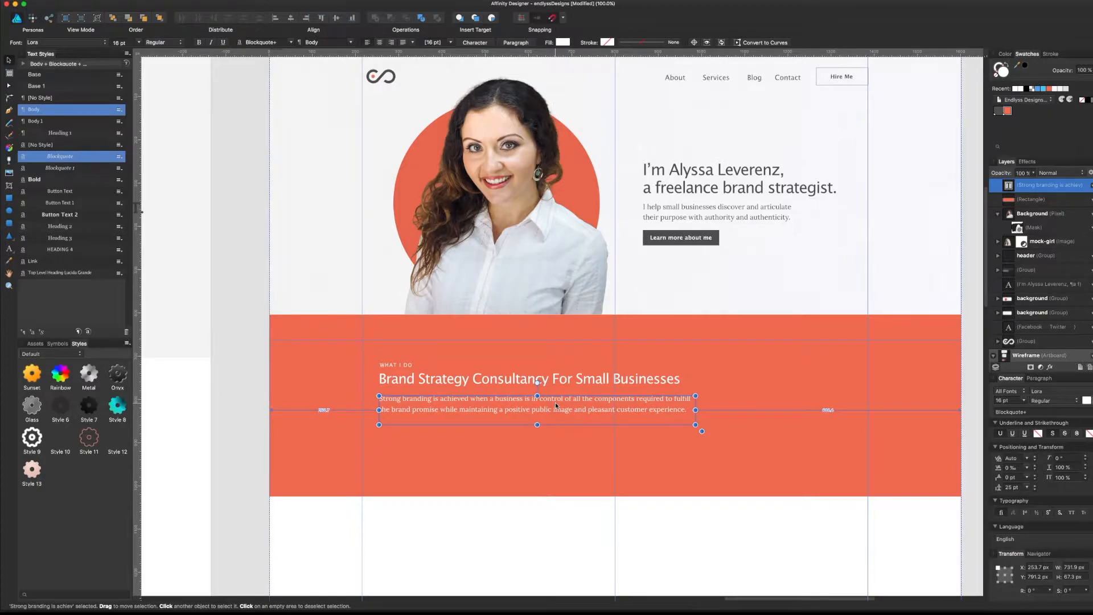
click(571, 386)
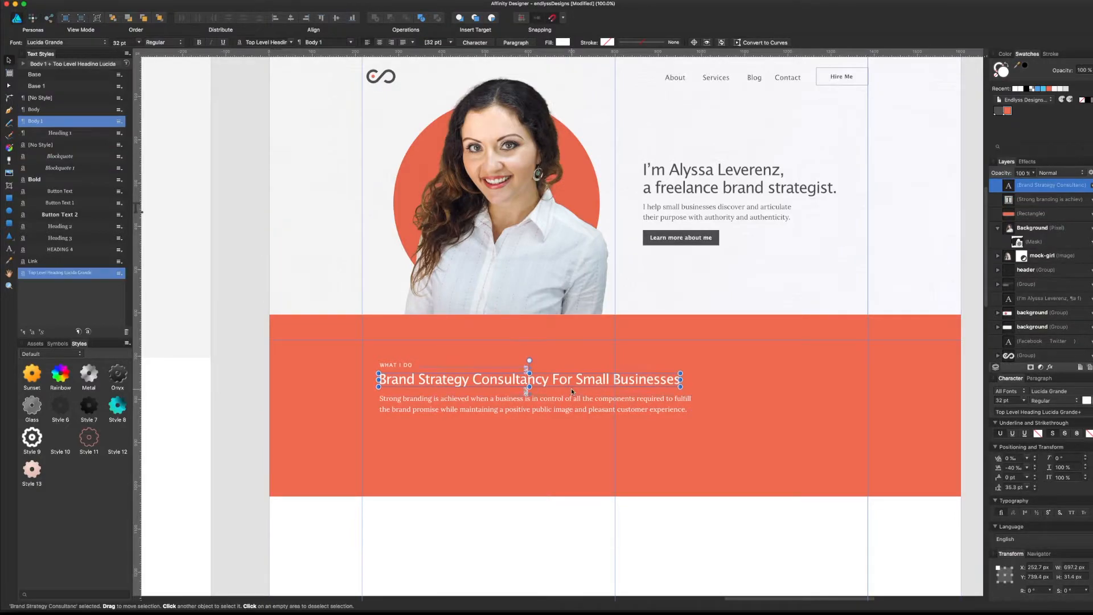
key(Down)
key(Down)
key(Down)
key(Down)
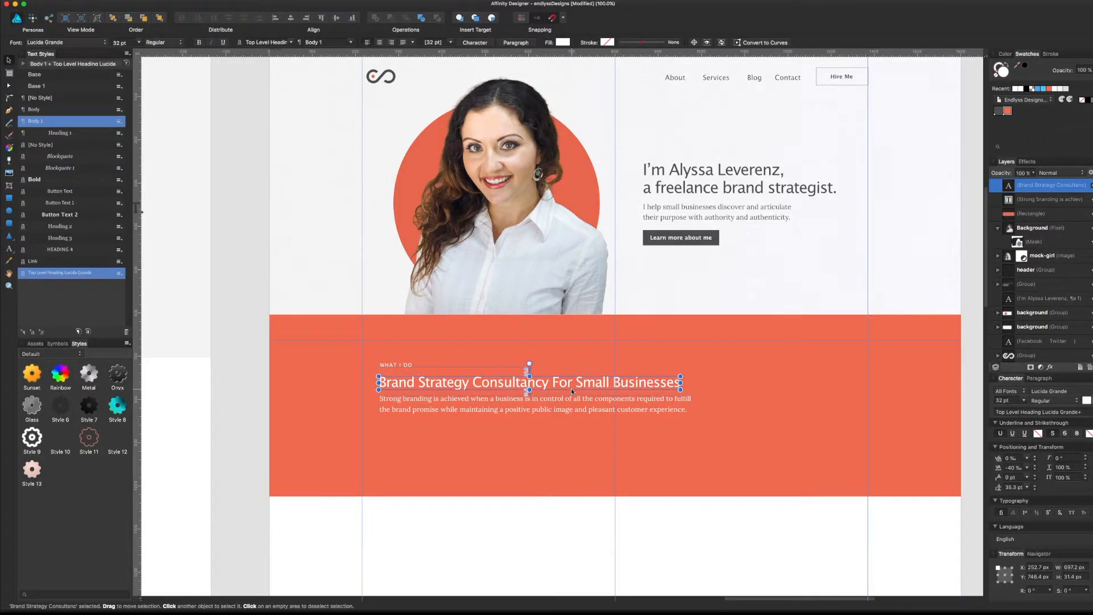
click(579, 412)
key(Down)
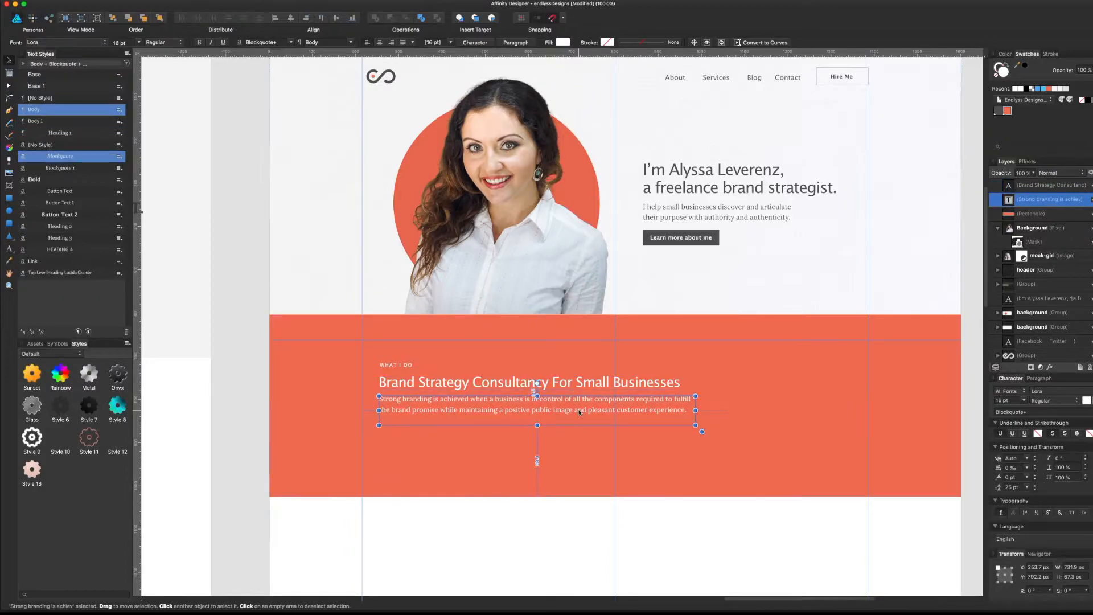
- Try the coral swatch as the WHAT I DO label's fill and undo it
click(401, 368)
click(404, 364)
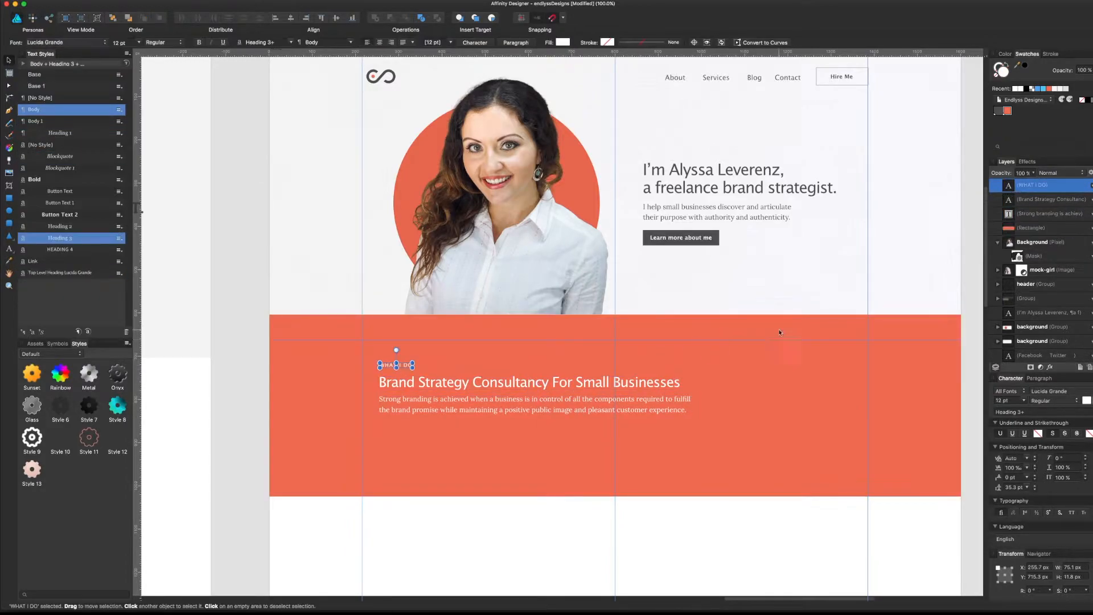
drag(816, 314, 751, 384)
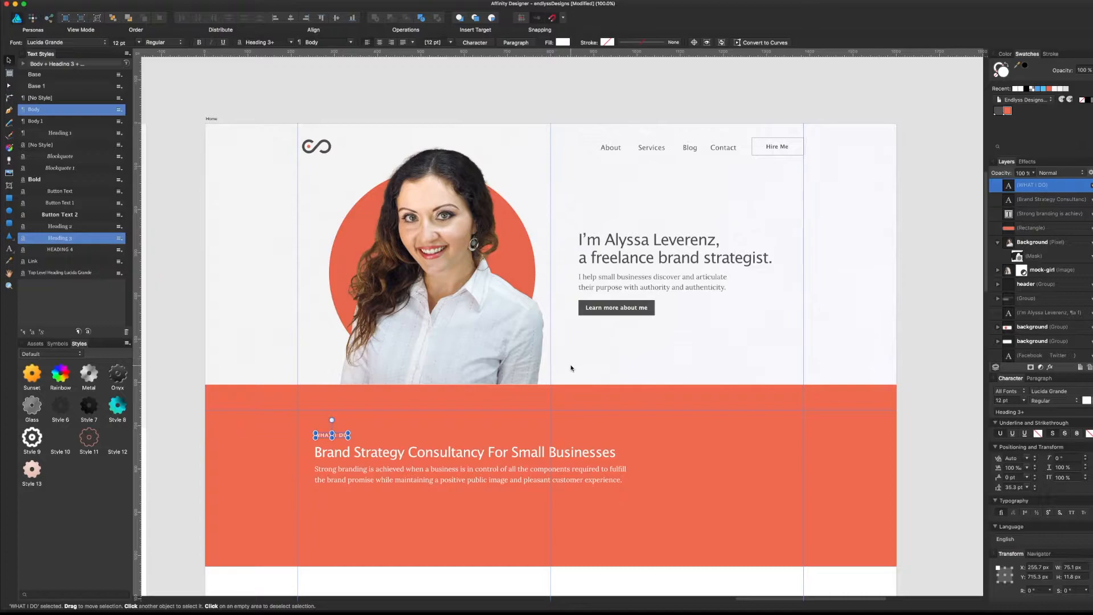
double_click(1007, 109)
drag(1054, 175, 1073, 179)
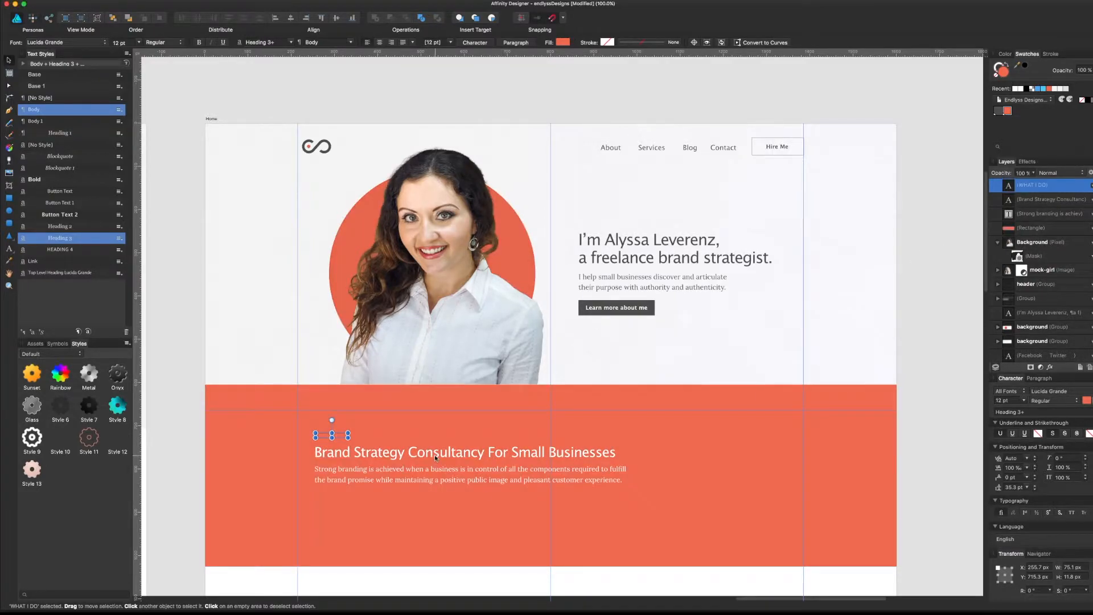
key(super+z)
- Sample the coral band's colour for the WHAT I DO label, darken it to a deep red, and deselect the label
click(1003, 73)
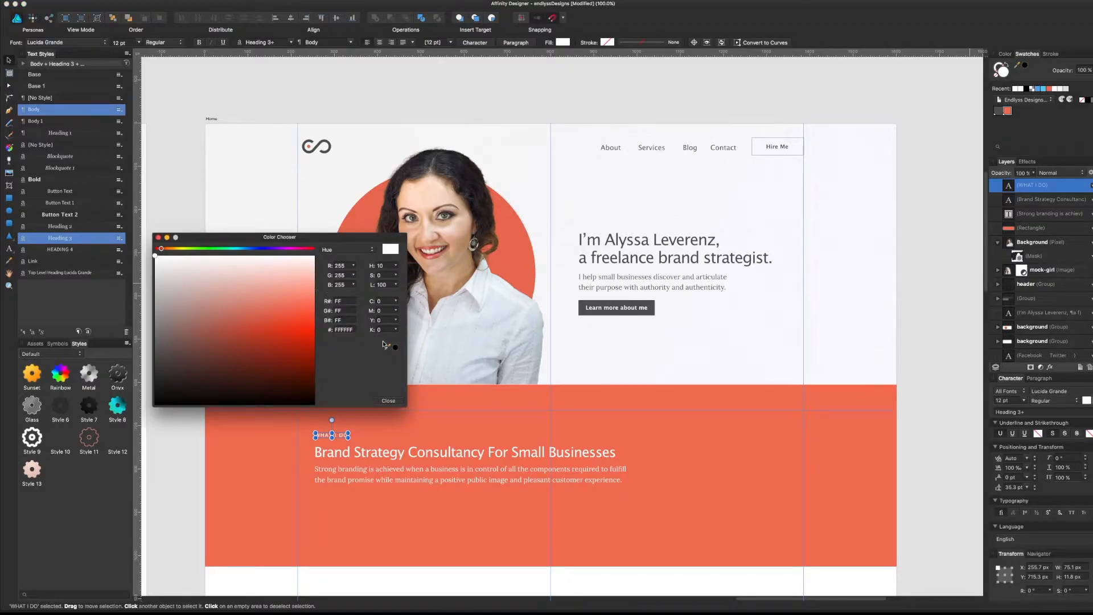
drag(389, 348, 763, 473)
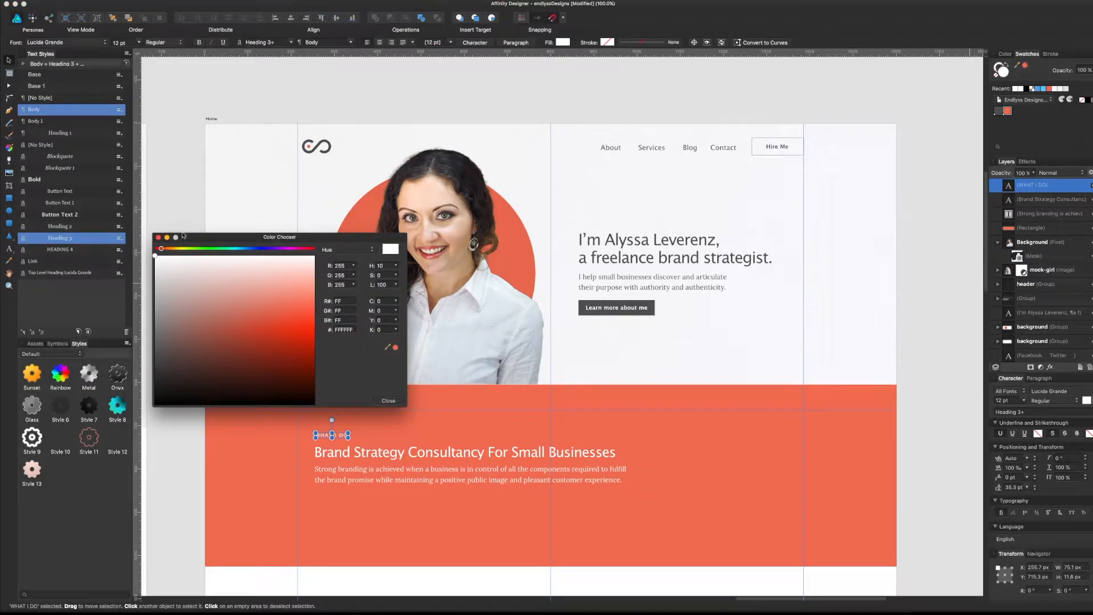
click(396, 348)
drag(290, 312, 291, 345)
click(375, 580)
- Move the WHAT I DO label slightly down, closer to the Brand Strategy Consultancy heading, and deselect it
drag(371, 565, 497, 437)
key(super+plus)
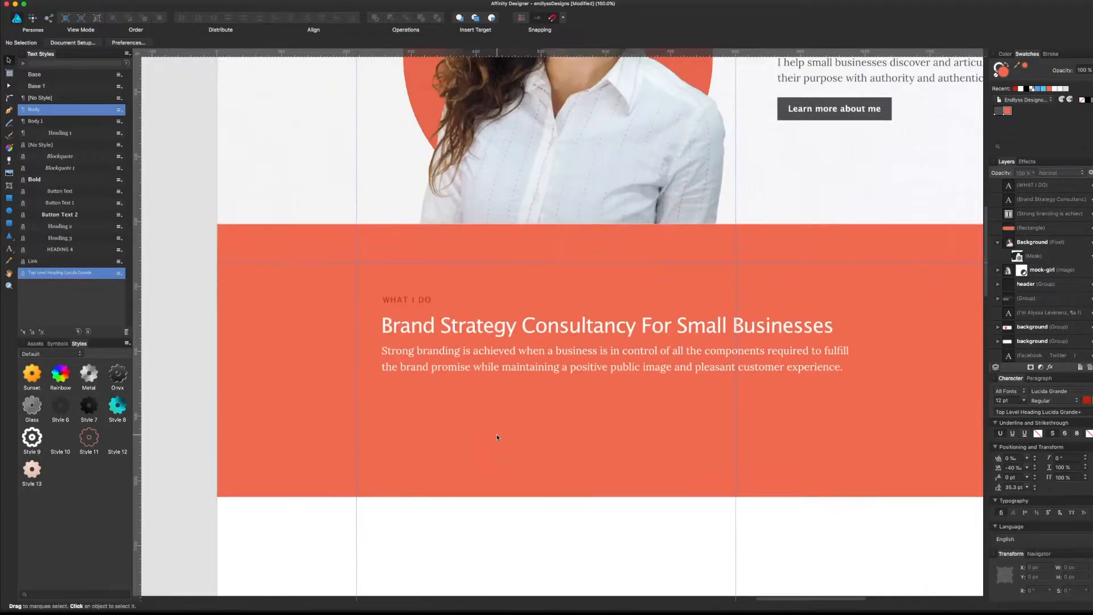
click(423, 300)
drag(423, 300, 422, 301)
key(Down)
key(Up)
key(super+1)
click(540, 505)
- Try -50 ‰ tracking on the WHAT I DO label, set it to 50 ‰ instead, and deselect the label
drag(655, 479, 480, 480)
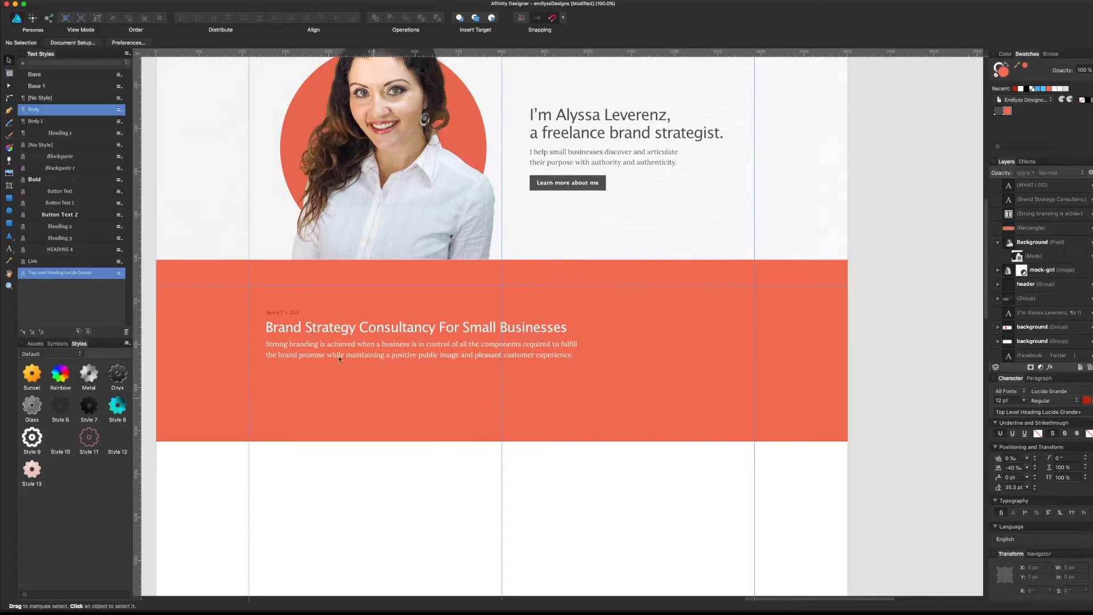
click(296, 314)
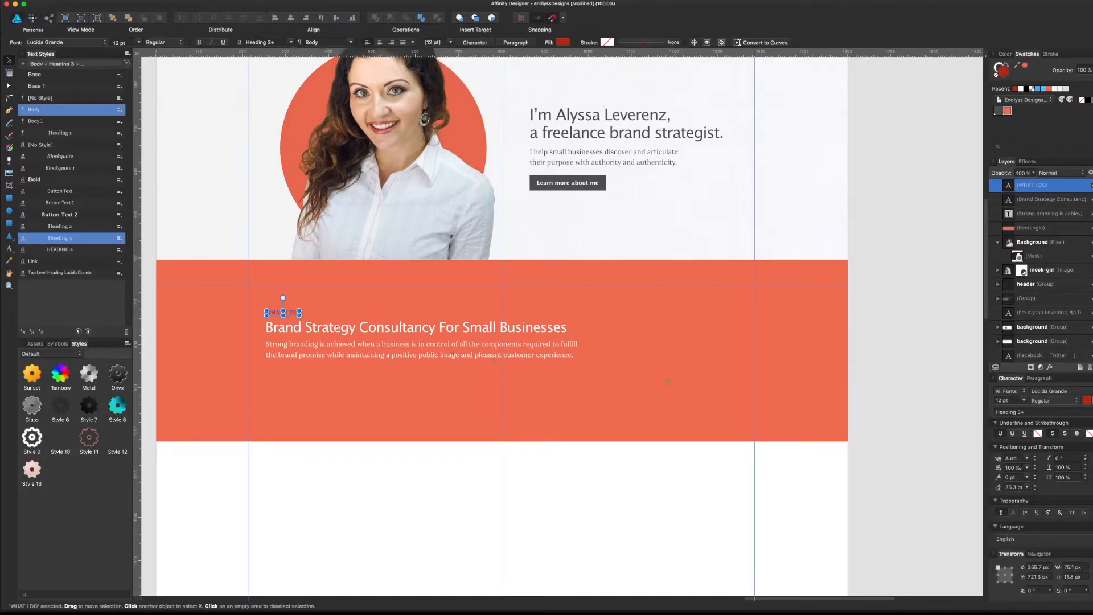
click(1026, 468)
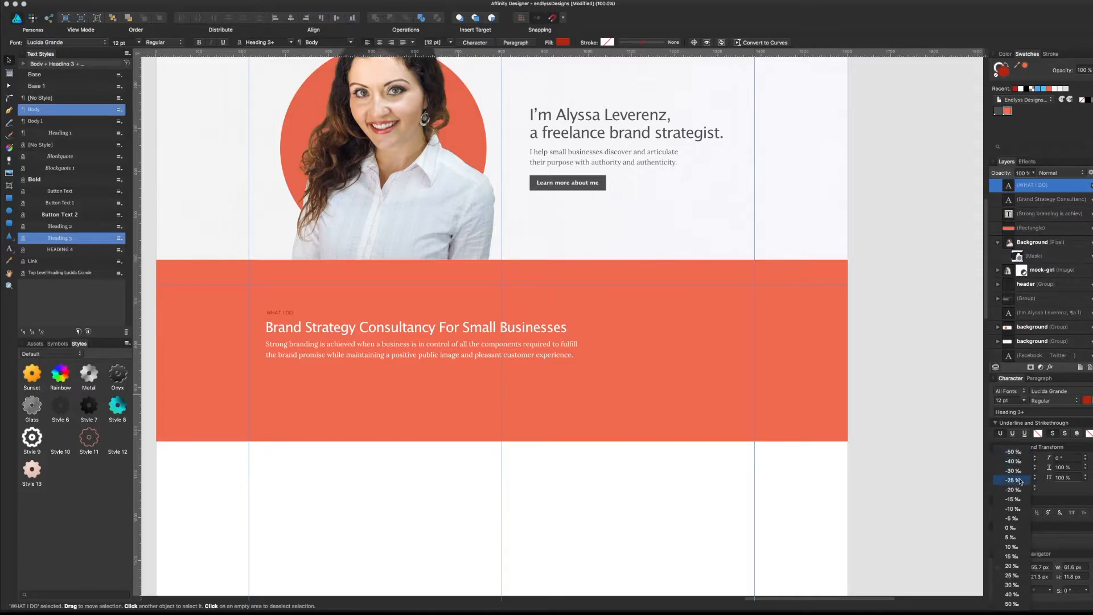
click(1019, 451)
click(1012, 468)
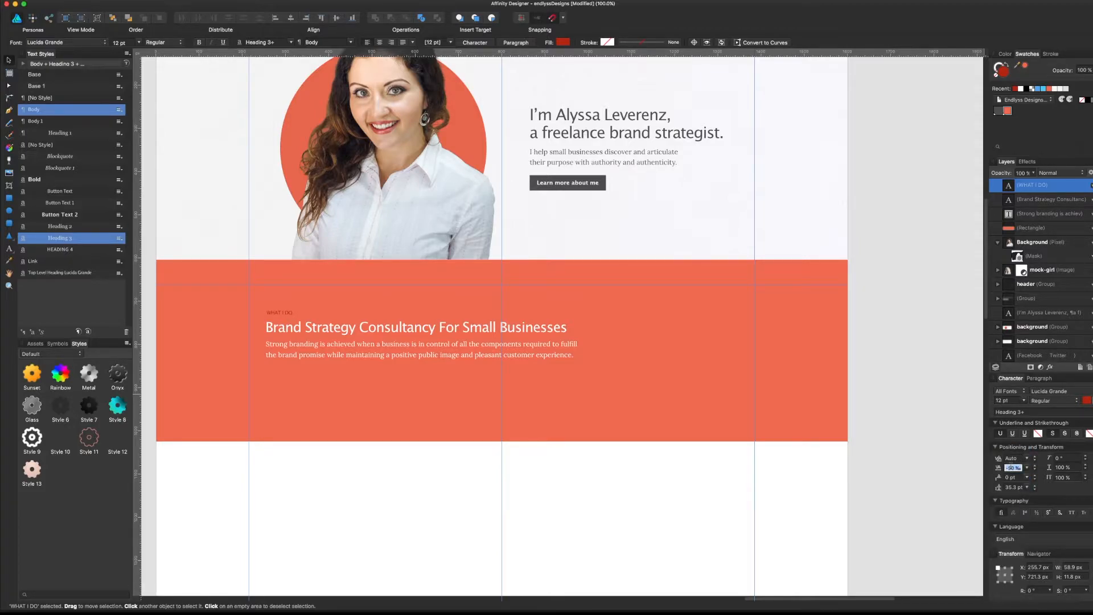
text(50)
key(Return)
click(700, 485)
- Set the WHAT I DO label's font size to 14 pt and deselect it
drag(613, 486, 637, 489)
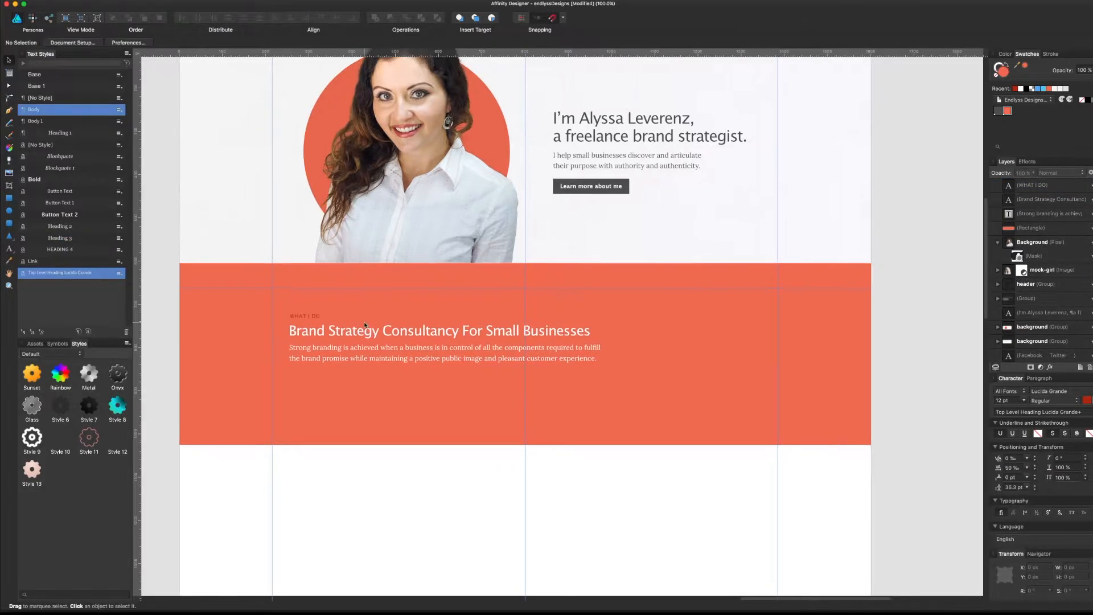
click(310, 318)
click(1005, 401)
text(14)
key(Return)
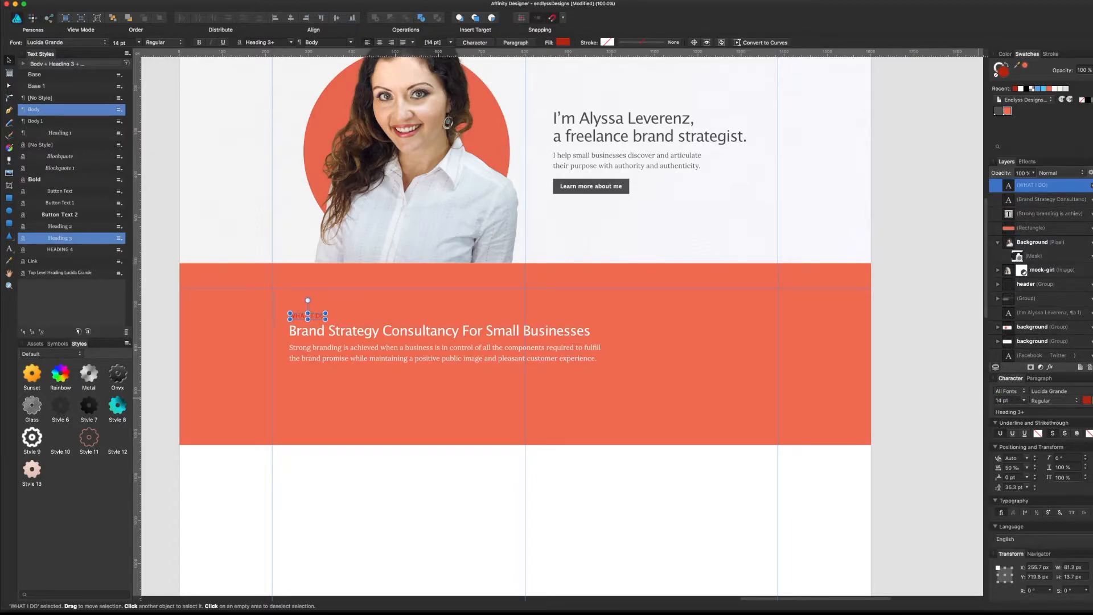
click(567, 453)
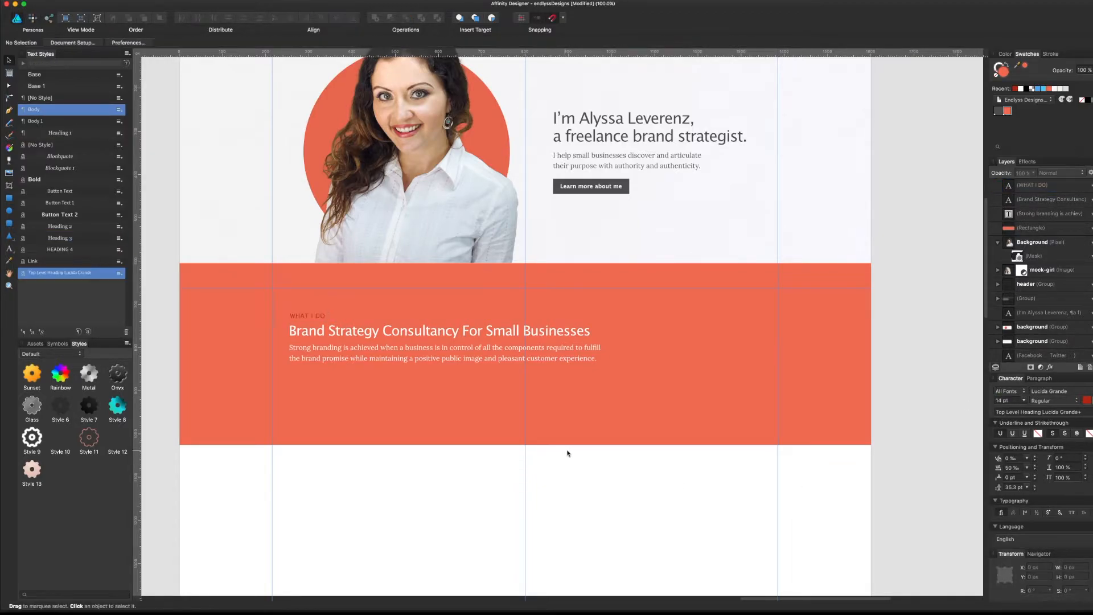
- Nudge the WHAT I DO label down slightly, and move the heading and paragraph down together to widen the gap below it
click(310, 319)
drag(310, 319, 310, 320)
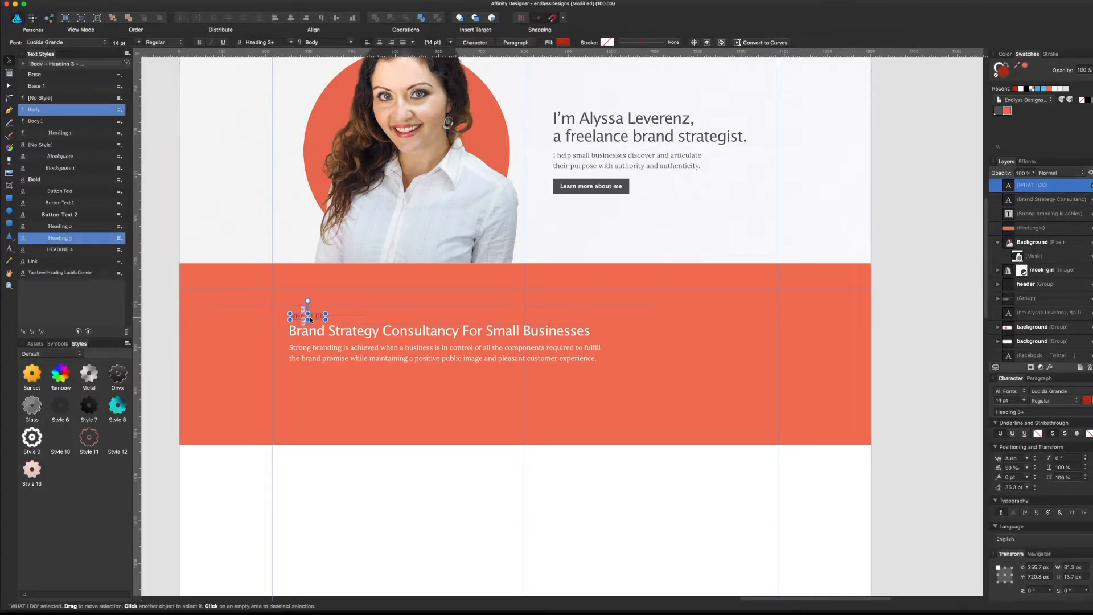
click(408, 510)
drag(409, 508, 477, 559)
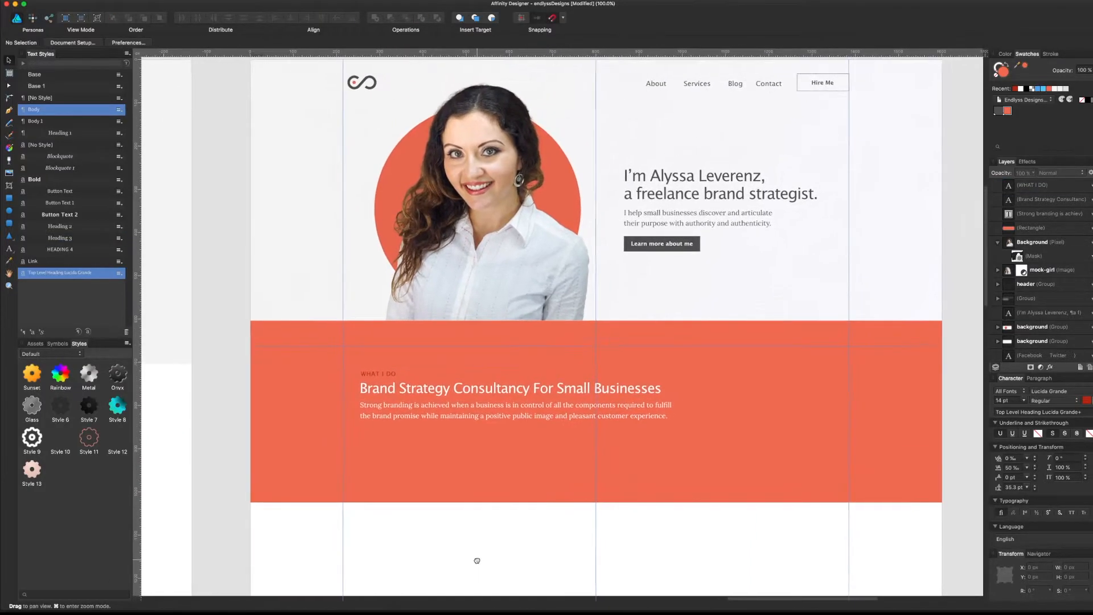
click(481, 419)
shift+click(488, 388)
drag(488, 388, 489, 393)
click(491, 508)
- Change the fill of the full-width band behind the What I Do text to dark grey (#454545)
drag(571, 526, 545, 569)
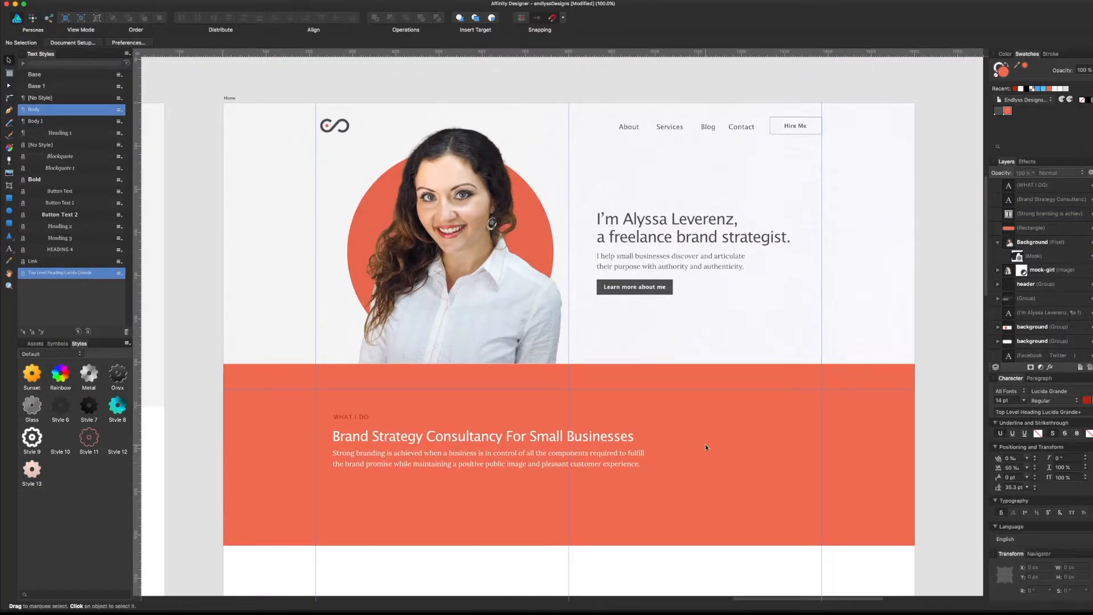
click(692, 456)
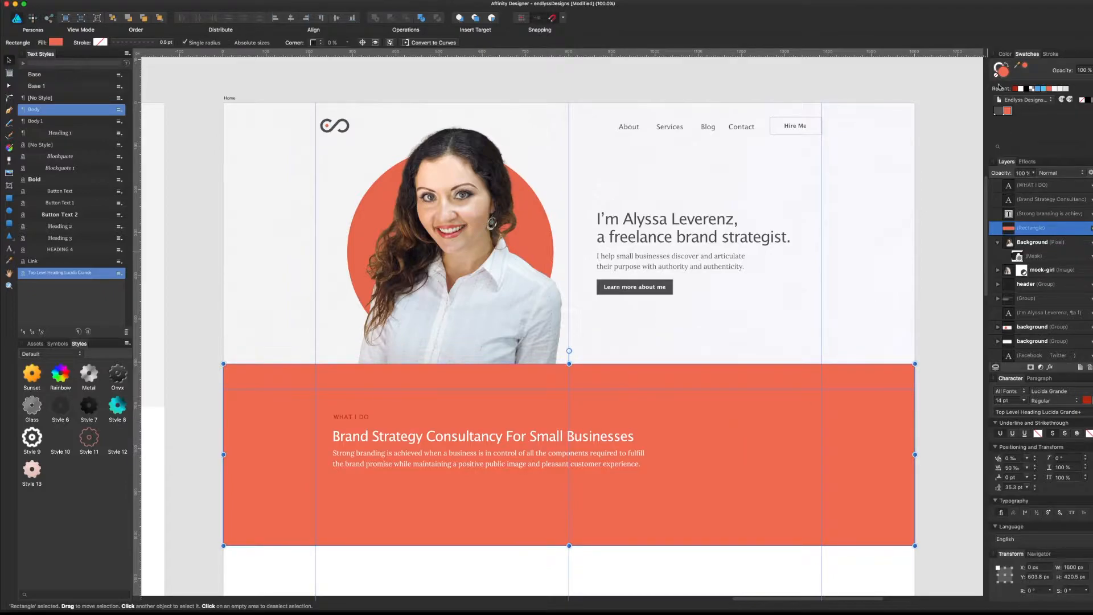
double_click(1002, 68)
mouse_move(261, 312)
mouse_down()
mouse_move(137, 328)
mouse_move(94, 367)
mouse_up()
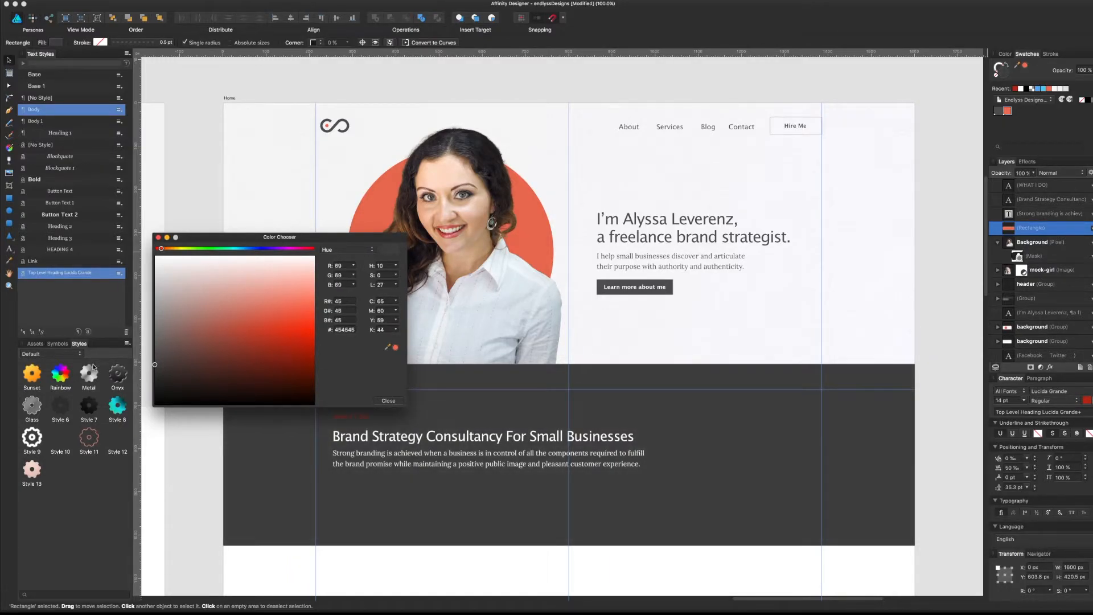
click(388, 400)
- Change the WHAT I DO label's fill to light grey (#B9B9B9) and deselect it
click(359, 416)
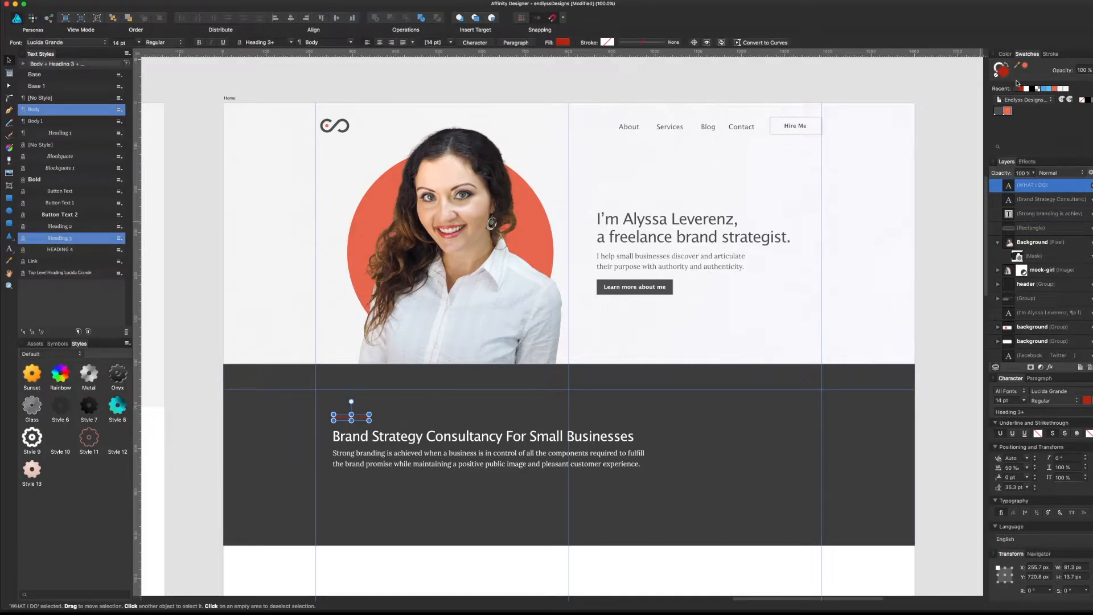
click(1027, 89)
double_click(999, 72)
click(96, 286)
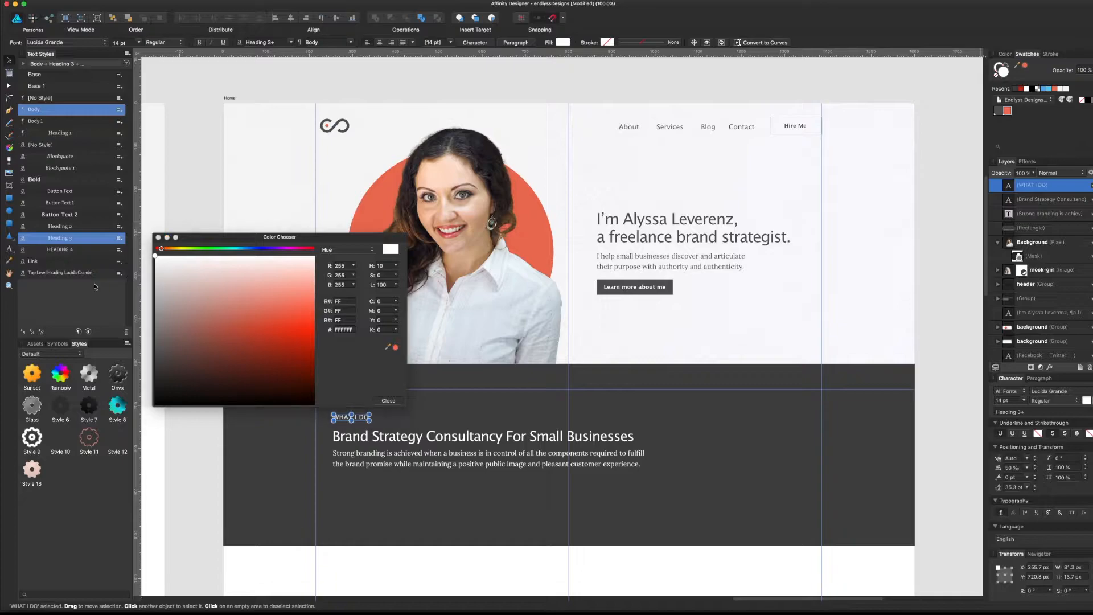
drag(179, 280, 108, 300)
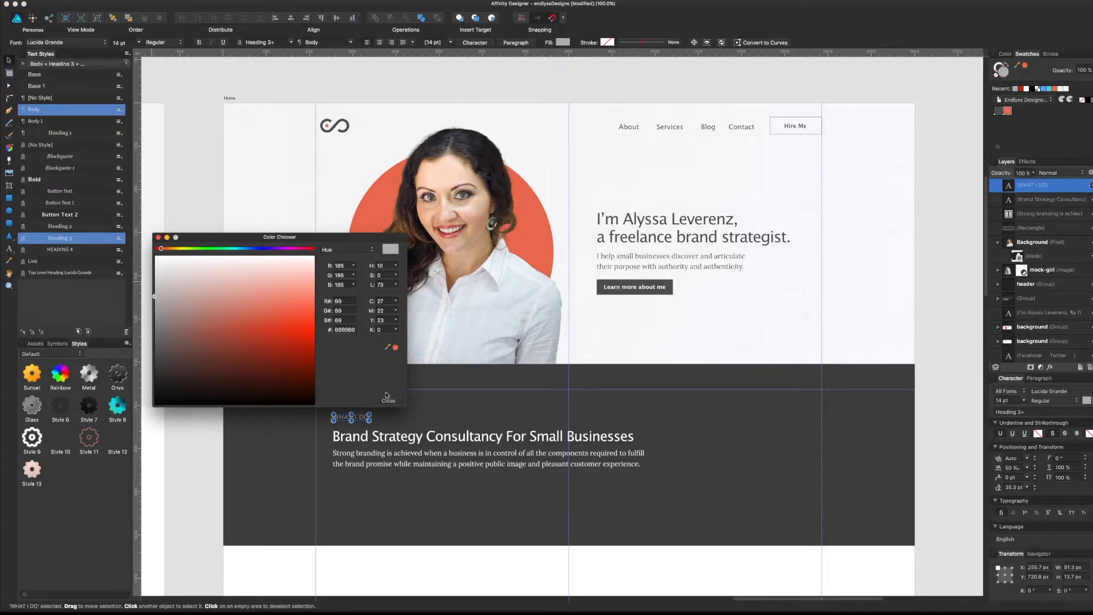
click(387, 400)
click(381, 566)
- Move the WHAT I DO label down a few pixels towards the heading on the dark band
scroll(428, 444, down, 5)
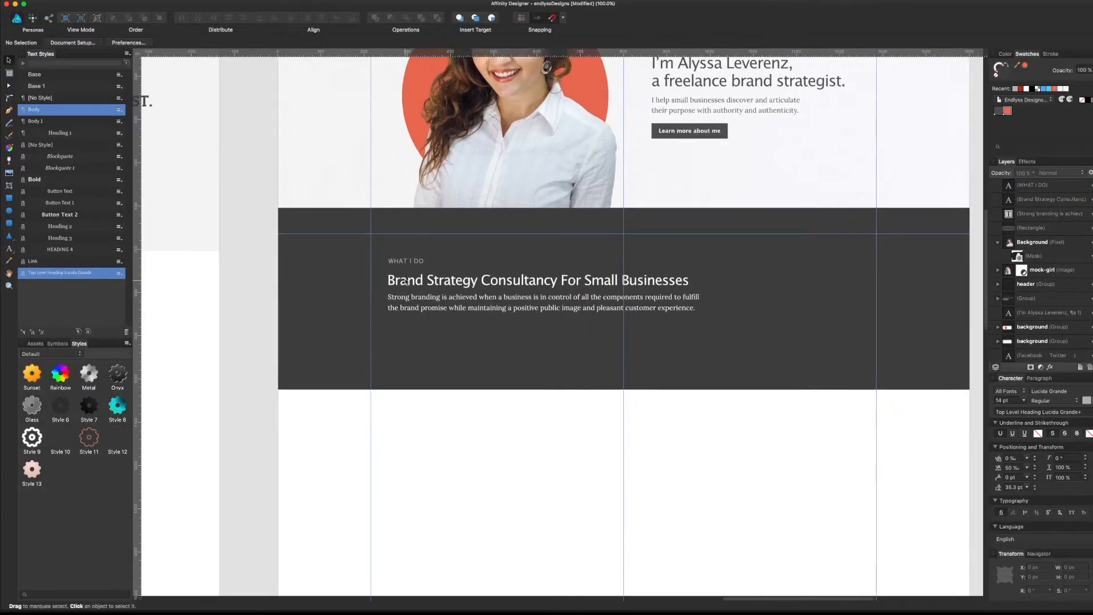
click(405, 283)
click(403, 262)
drag(403, 262, 403, 264)
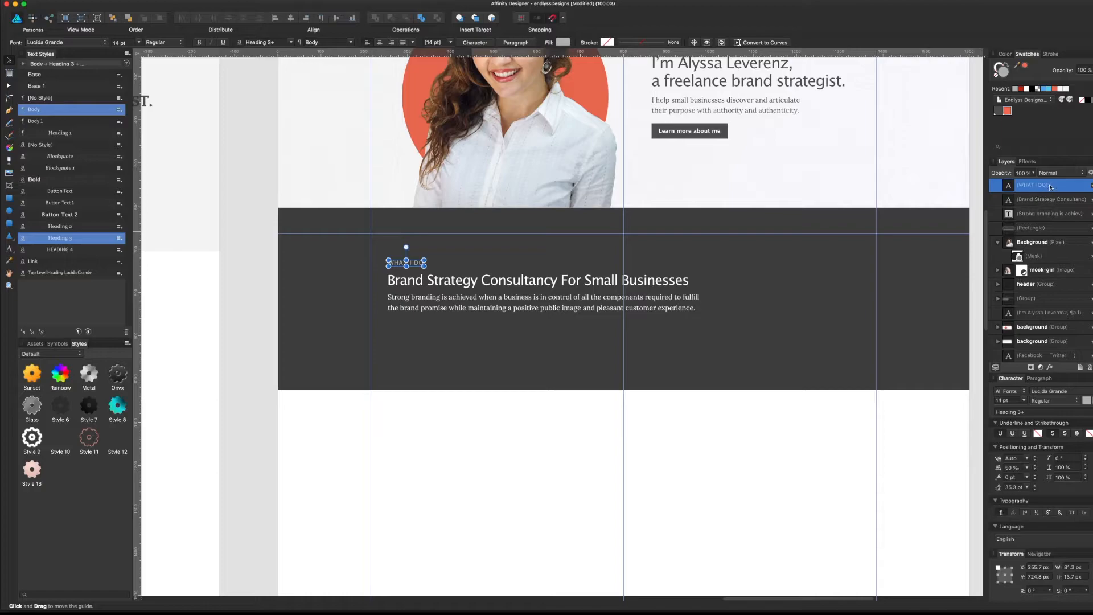
- Change the WHAT I DO label's font to Arial and set its tracking to 120 ‰
click(1037, 391)
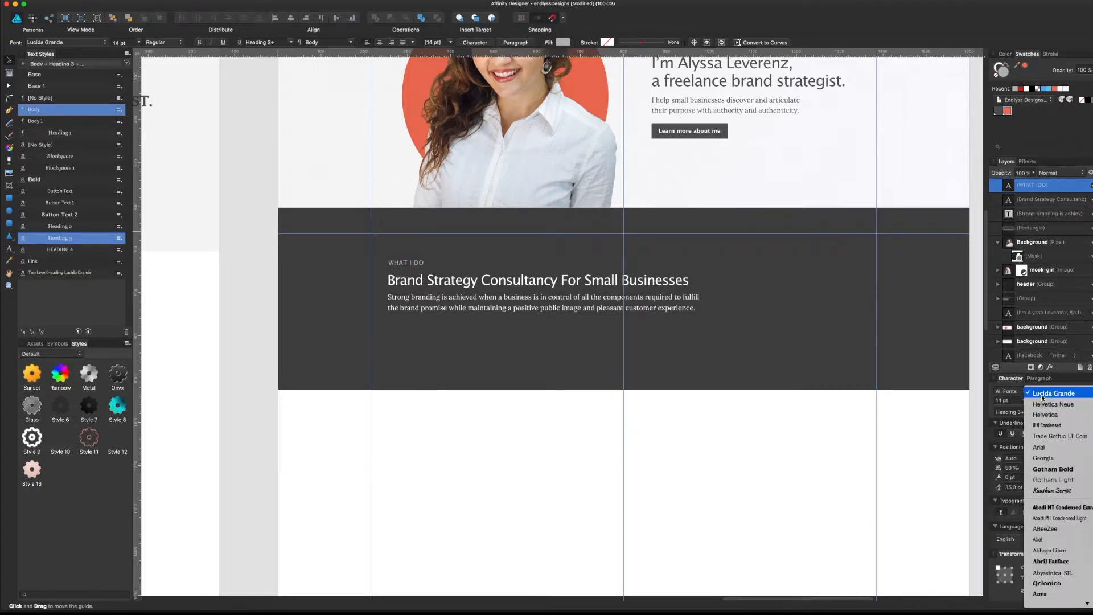
click(1054, 449)
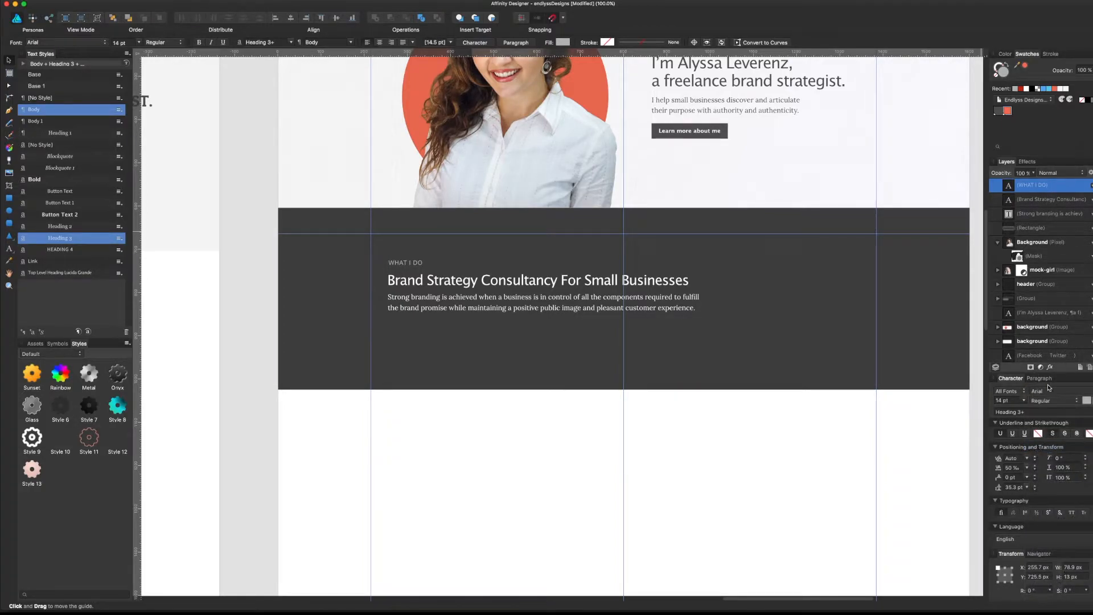
click(1015, 467)
text(0)
key(Return)
click(1016, 467)
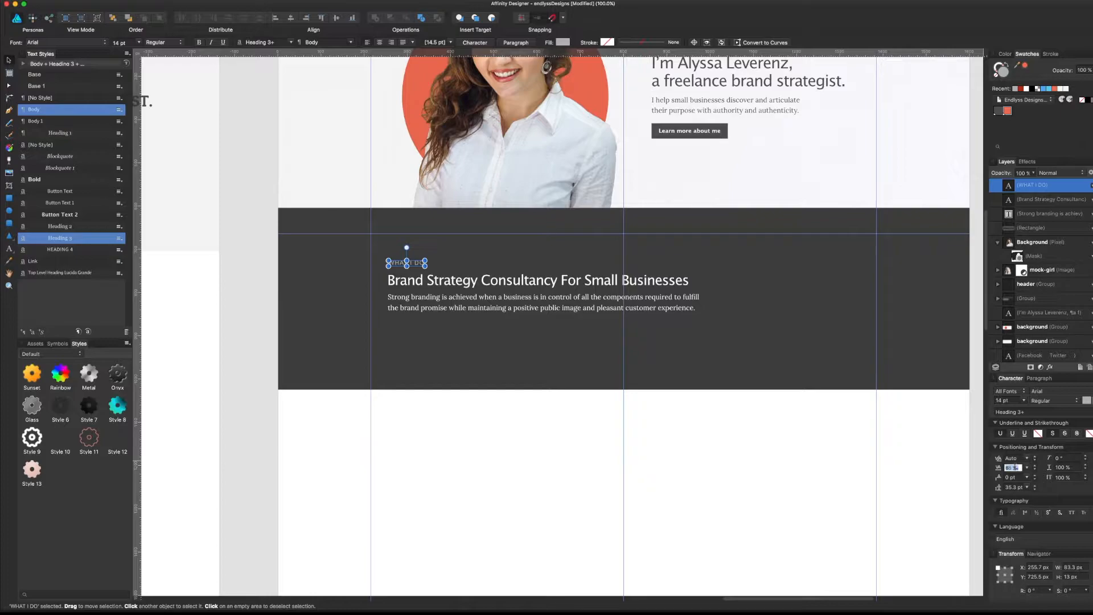
text(120)
key(Return)
- Set the WHAT I DO label to 13 pt Bold and deselect it
click(1010, 400)
text(13)
key(Return)
click(711, 476)
scroll(635, 414, up, 2)
scroll(635, 414, right, 2)
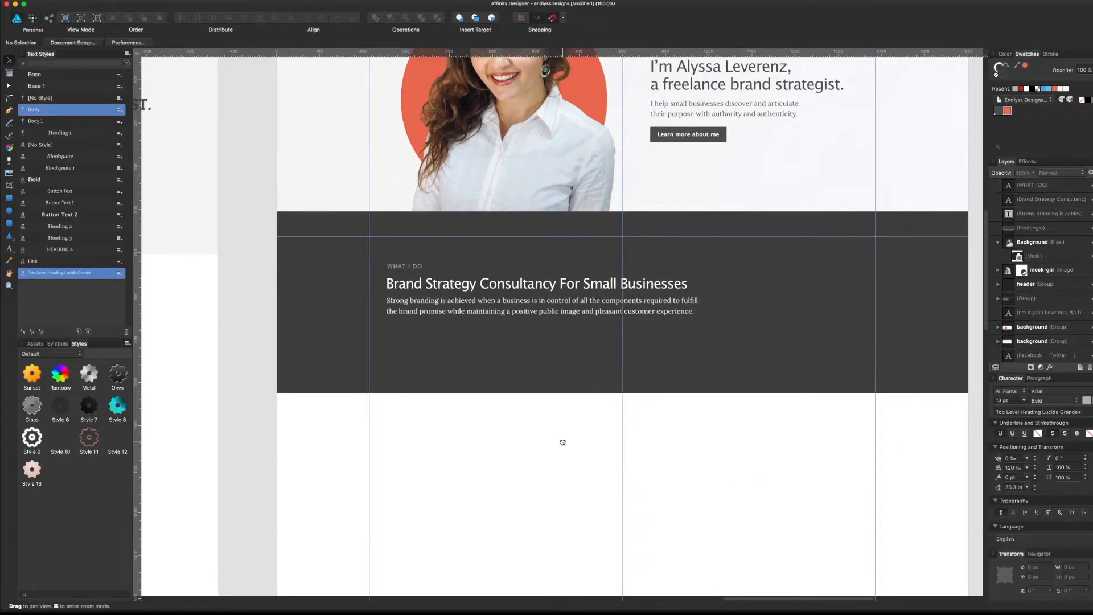
- Move the heading and paragraph up a few pixels towards the WHAT I DO label and deselect them
click(530, 331)
shift+click(527, 310)
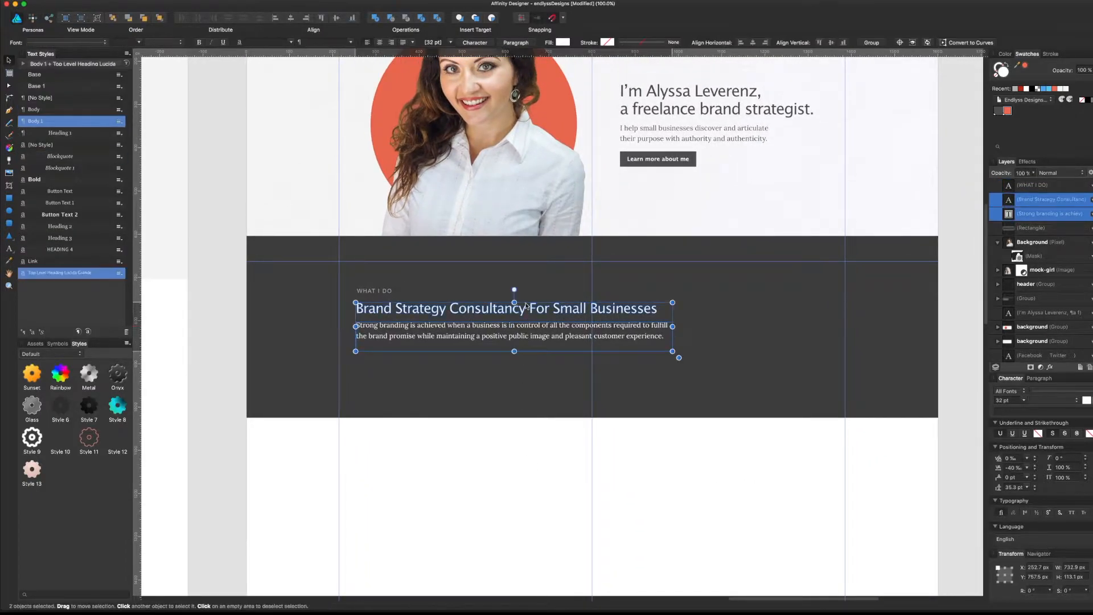
drag(527, 306, 526, 305)
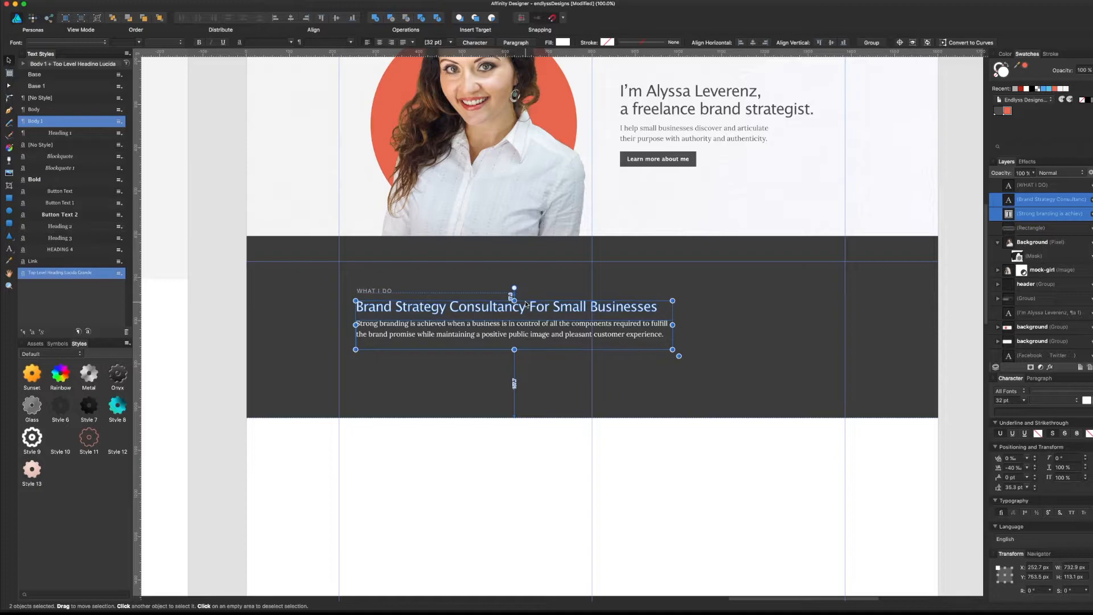
click(566, 513)
drag(565, 513, 463, 530)
drag(498, 438, 603, 544)
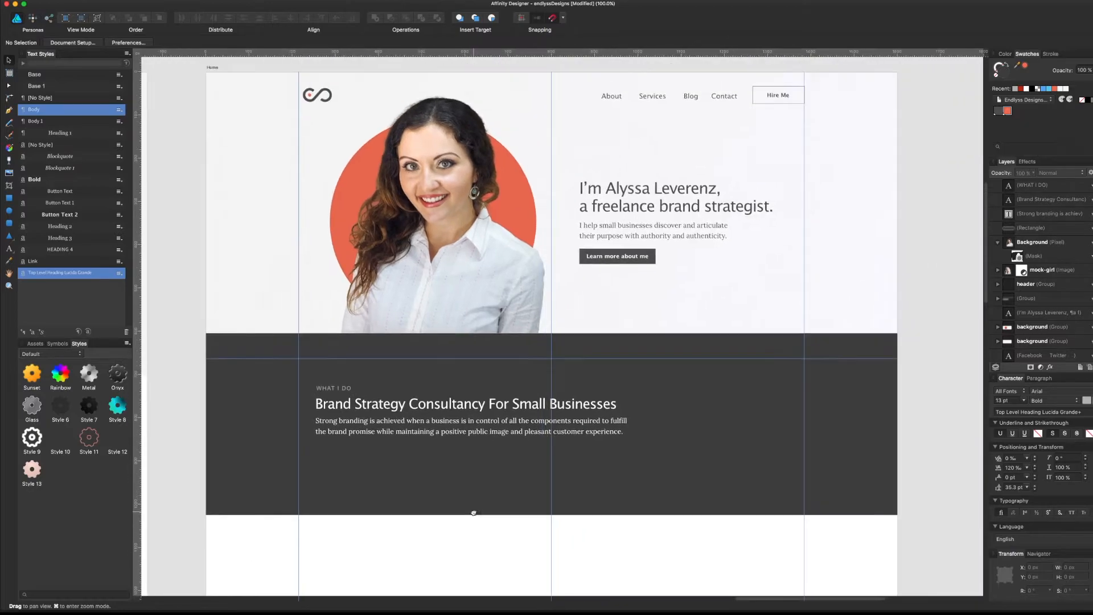
- Centre-align the paragraph text and move the label, heading and paragraph together onto the page's vertical centre guide
click(472, 431)
shift+click(470, 406)
shift+click(346, 391)
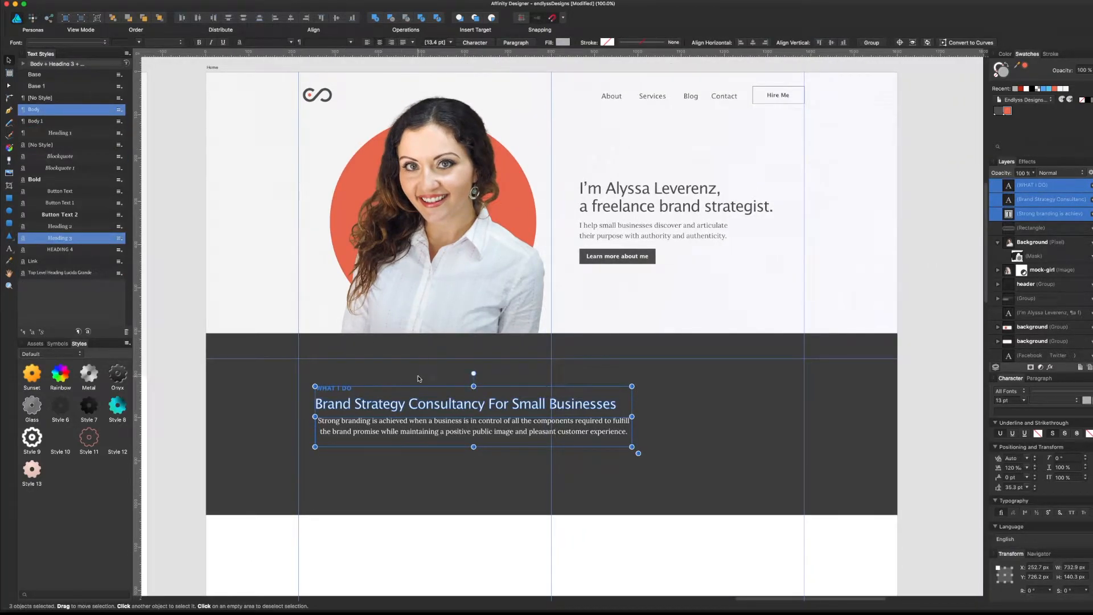
drag(422, 417, 505, 461)
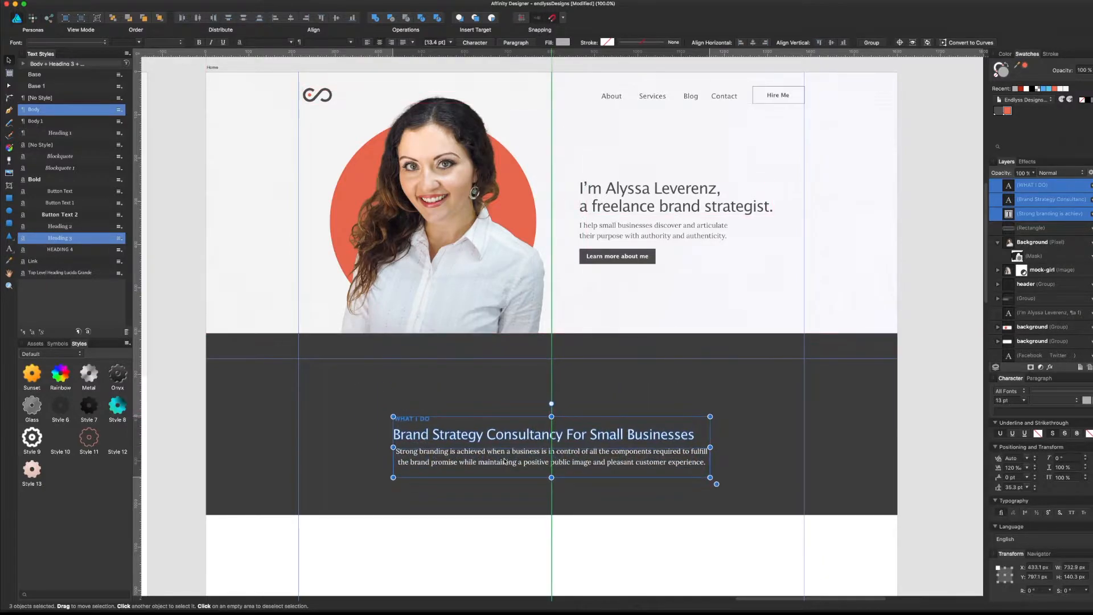
click(487, 502)
- Centre the WHAT I DO label and the Brand Strategy heading individually on the page's centre guide
click(432, 420)
drag(473, 420, 565, 424)
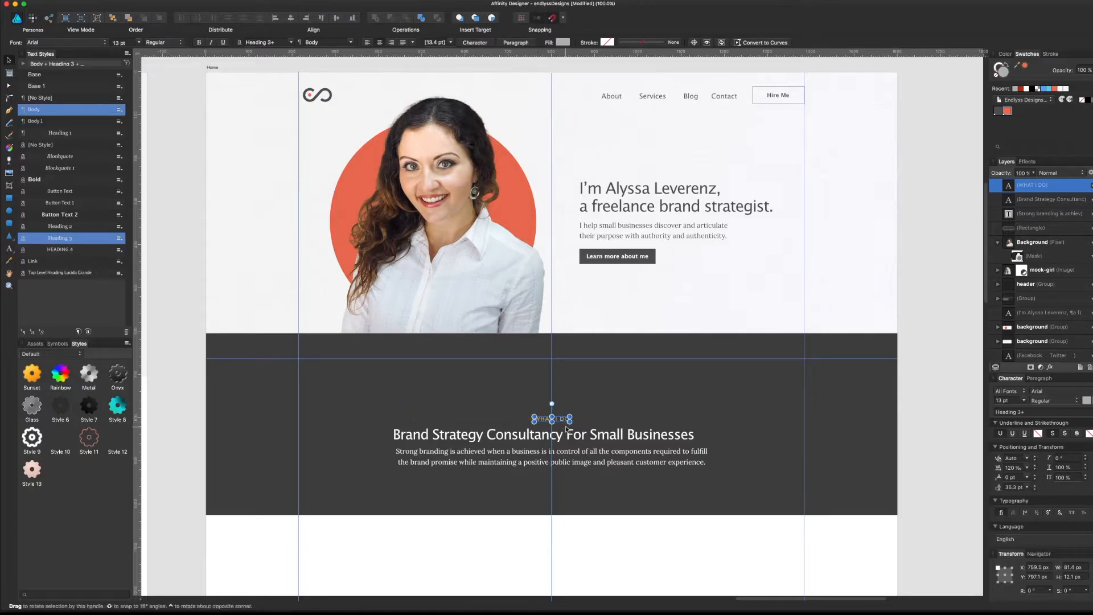
click(560, 434)
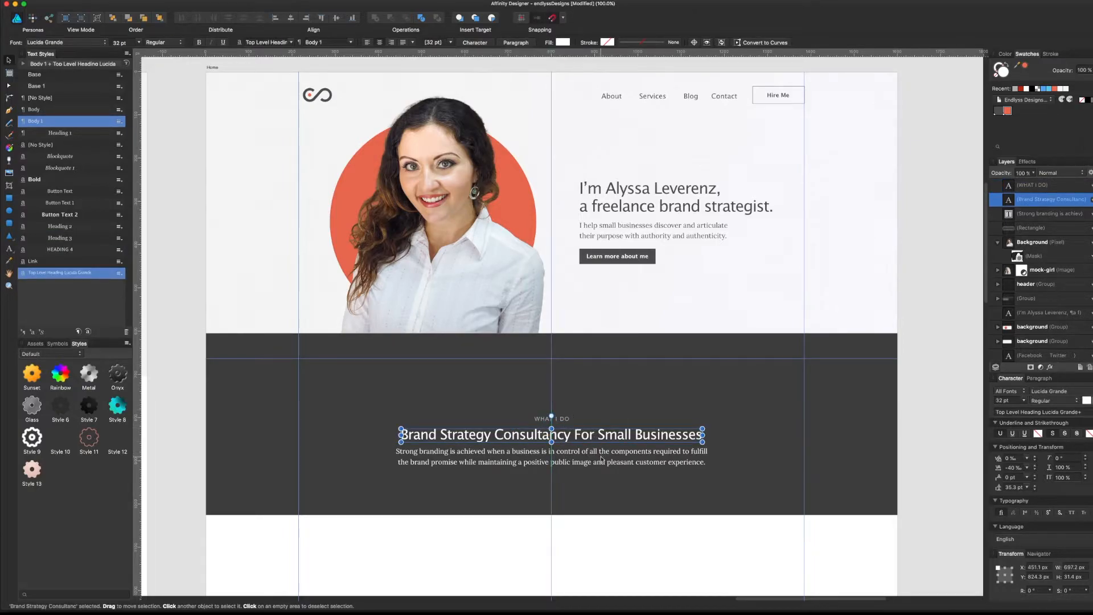
- Align the label, heading and paragraph to a common horizontal centre and move them up within the dark band
shift+click(596, 443)
shift+click(565, 420)
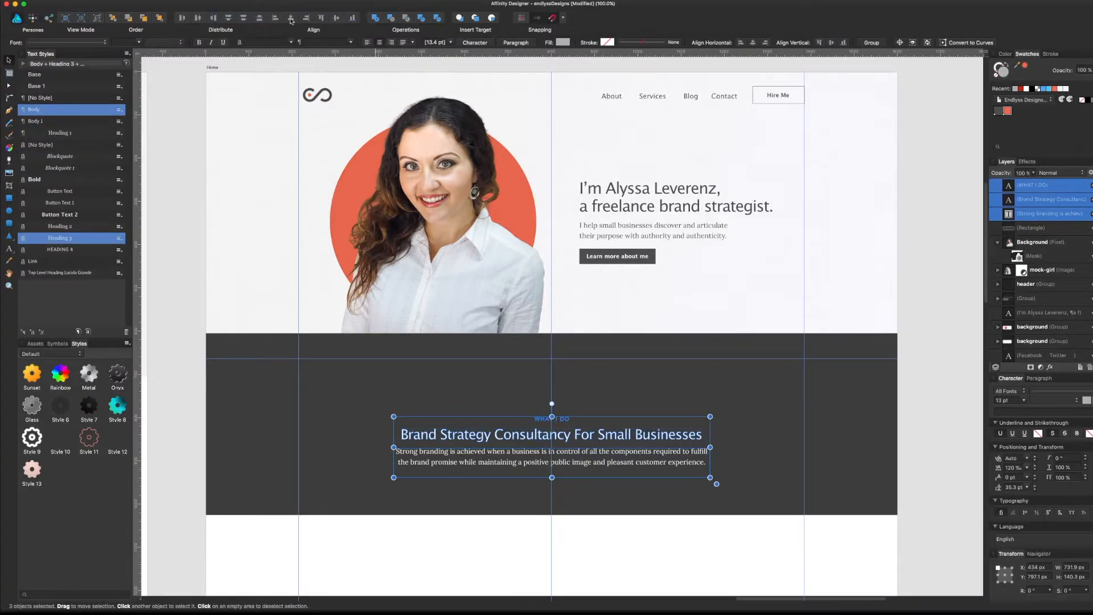
drag(591, 452, 593, 430)
- Shorten the dark grey band to about 379 px high by raising its lower edge
click(596, 476)
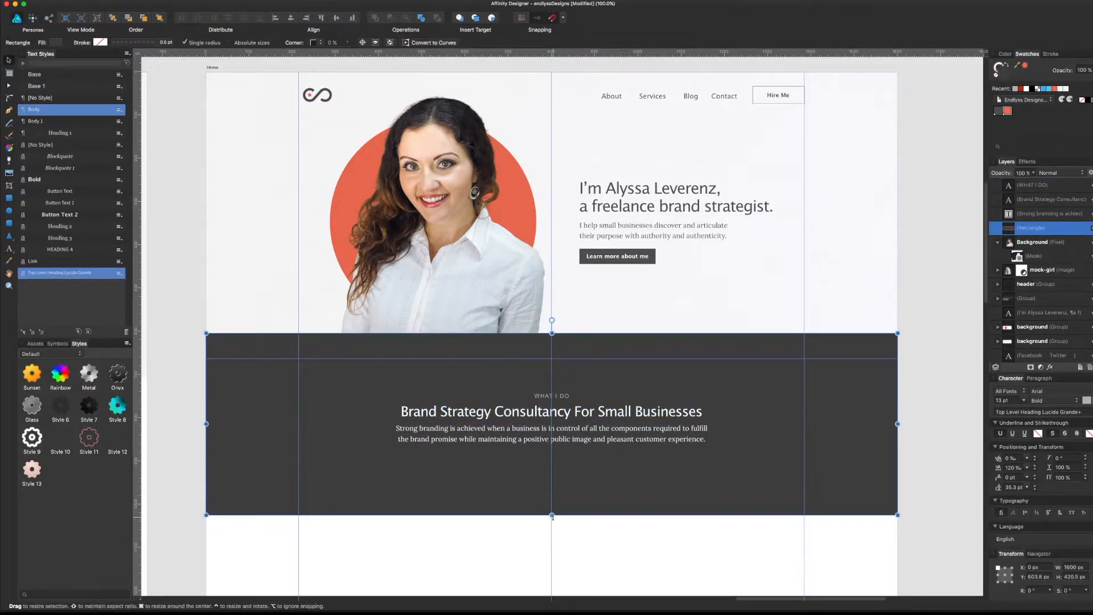
click(514, 535)
scroll(519, 528, down, 1)
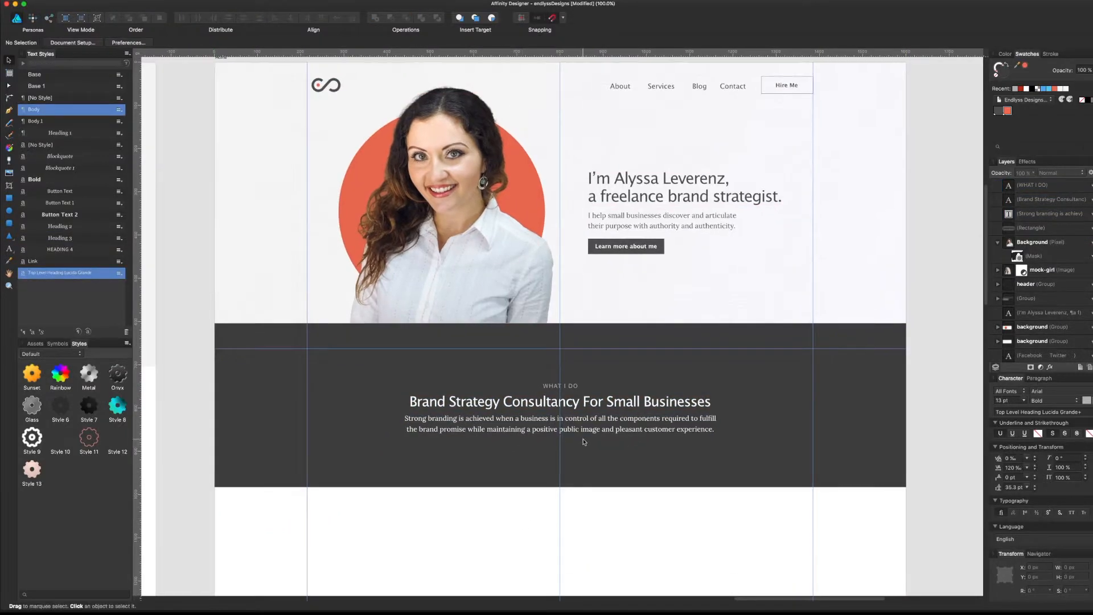
- Nudge the label, heading and paragraph up slightly in the shortened band and hide the guides
click(585, 440)
shift+click(586, 403)
shift+click(571, 386)
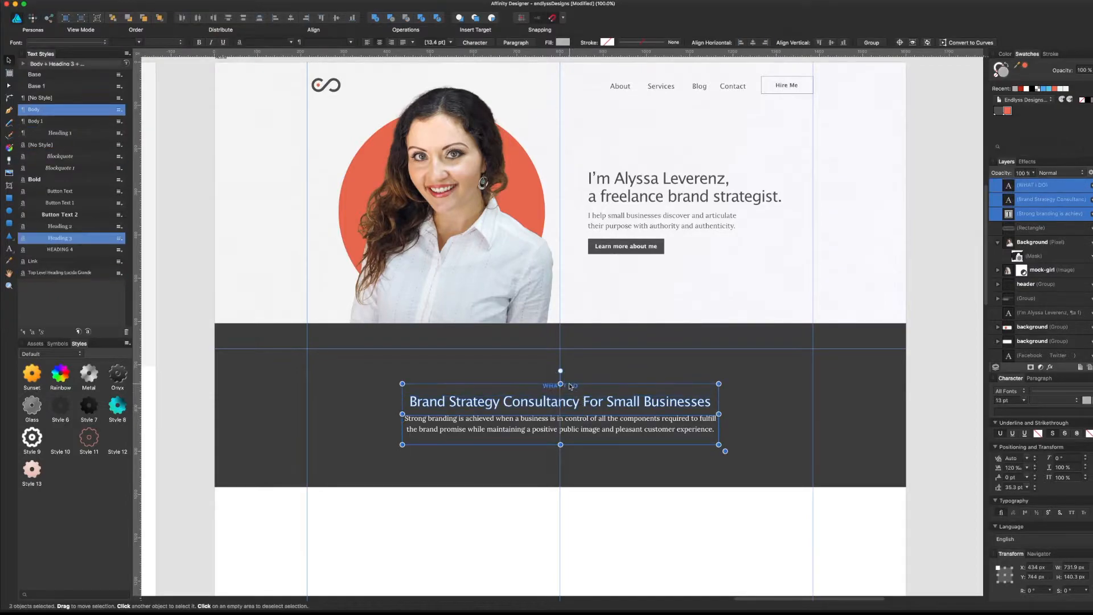
click(505, 512)
scroll(519, 528, up, 1)
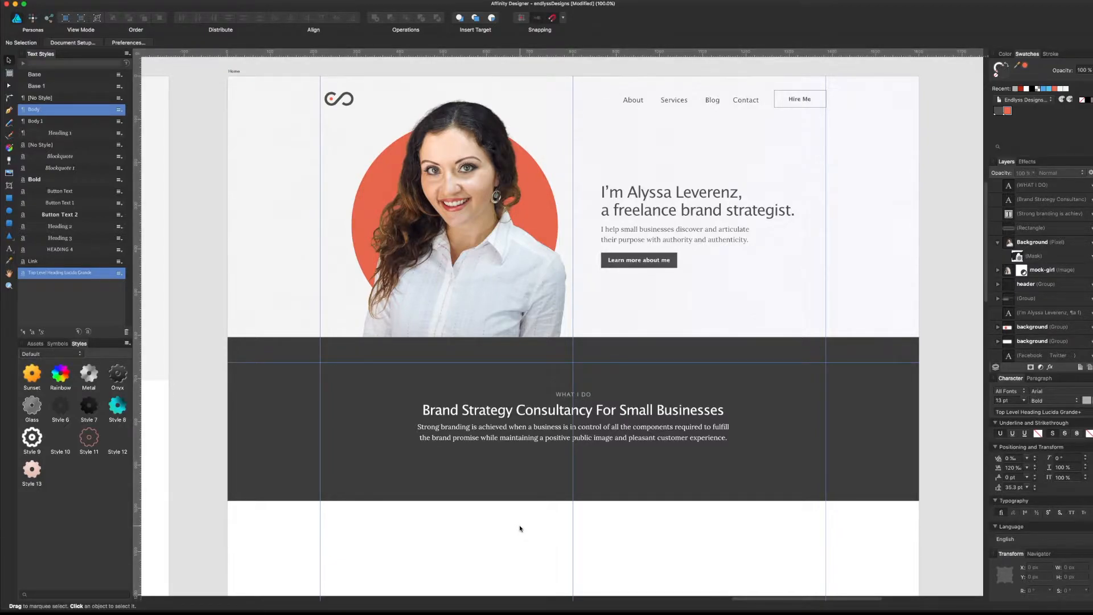
key(super+semicolon)
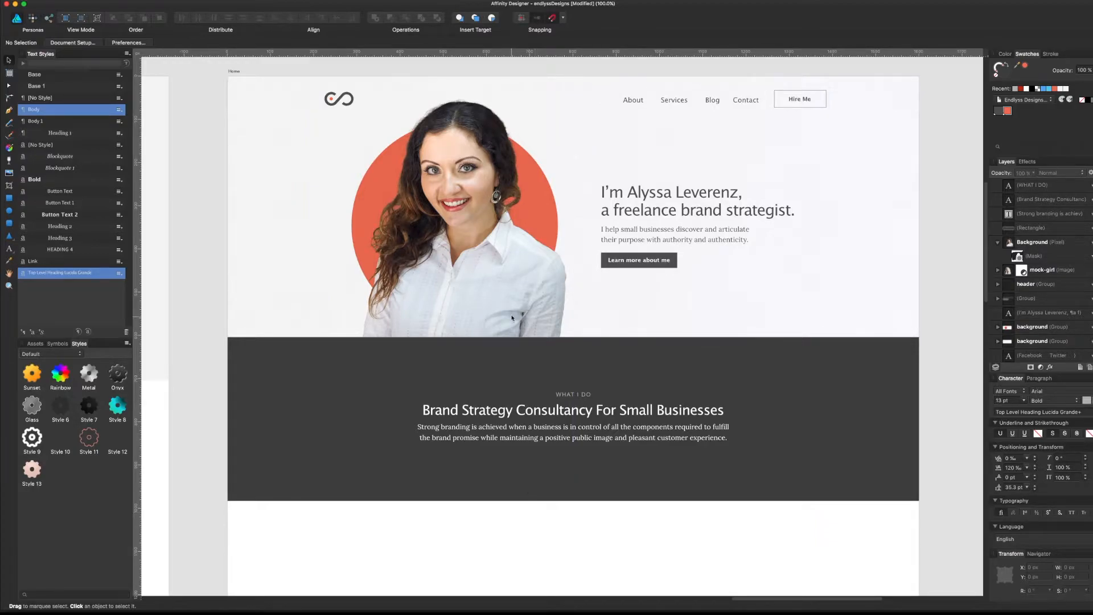
- Bring the portrait photo forward in the layer order, above the dark band and its text
click(511, 313)
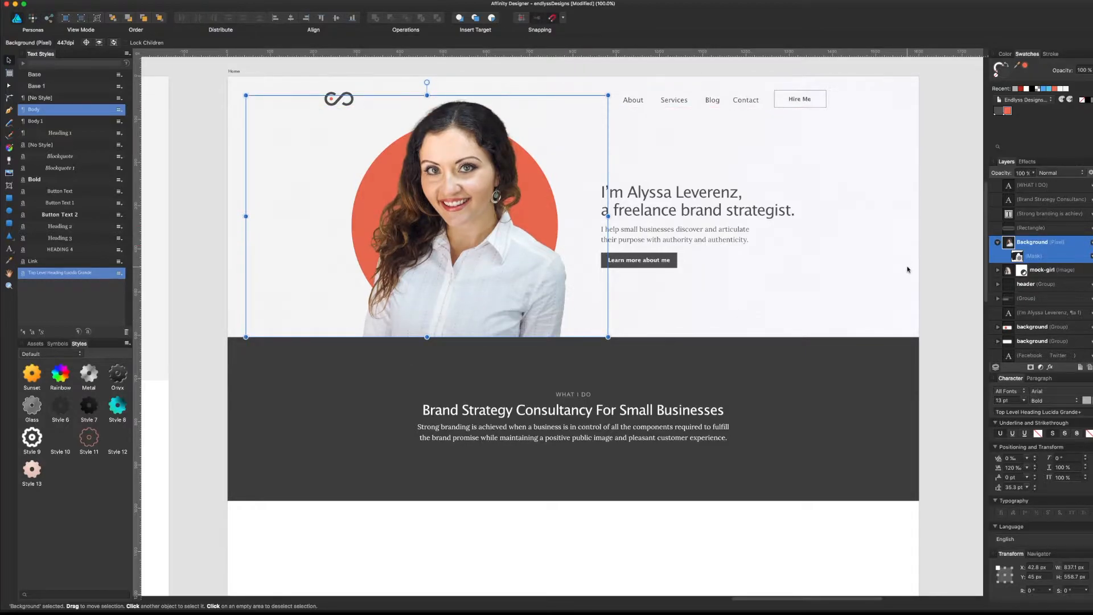
key(super+bracketright)
key(super+bracketright)
key(super+bracketright)
key(super+bracketright)
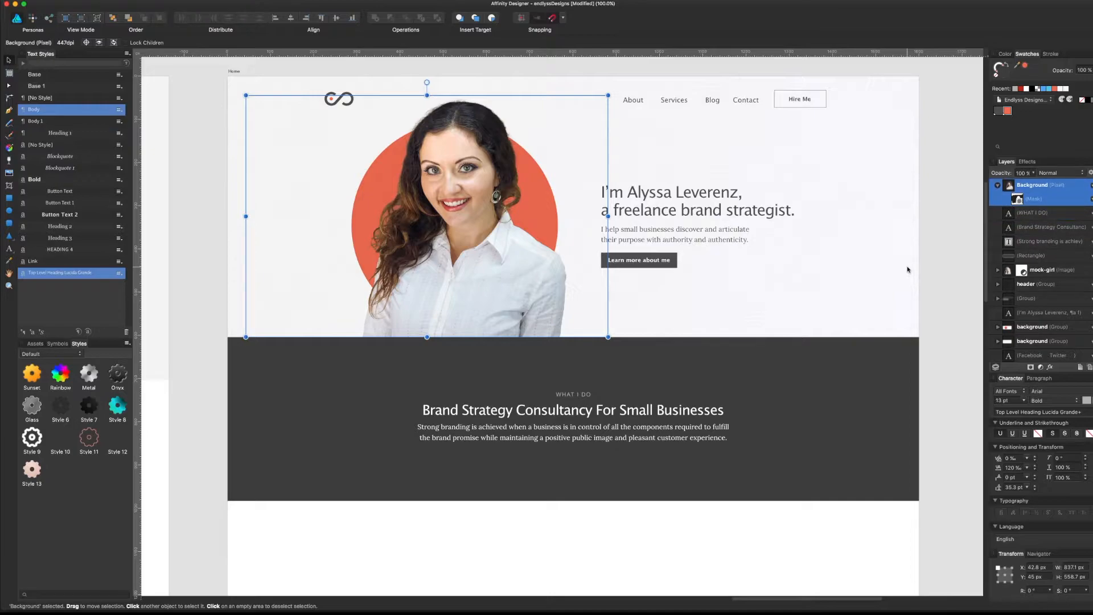
- Try moving the portrait photo about 45 px down over the dark band's upper edge, and undo the move
drag(553, 297, 547, 317)
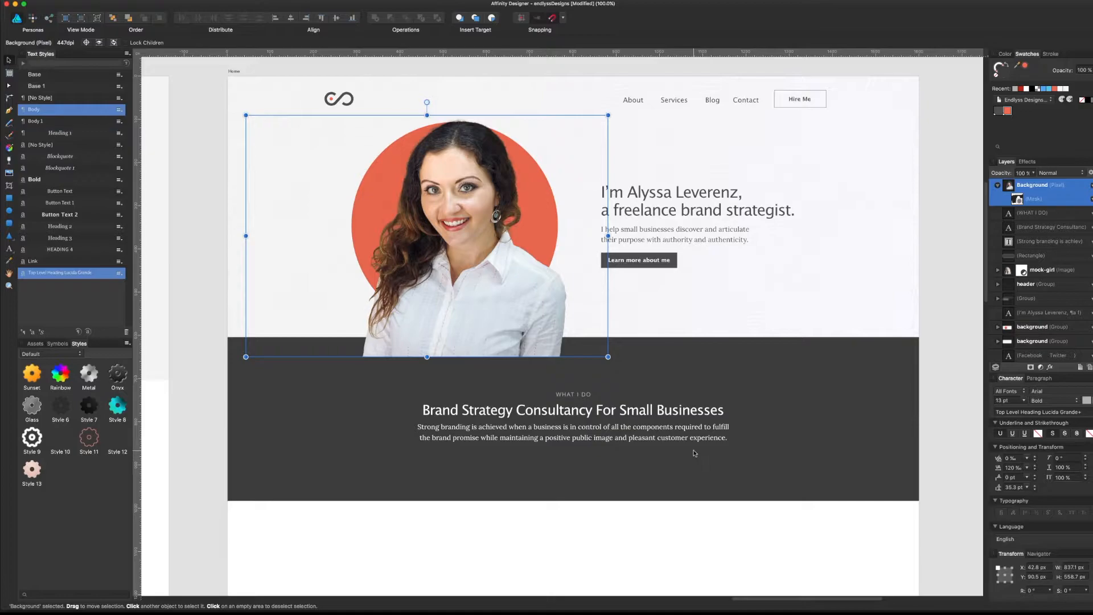
key(super+z)
key(super+z)
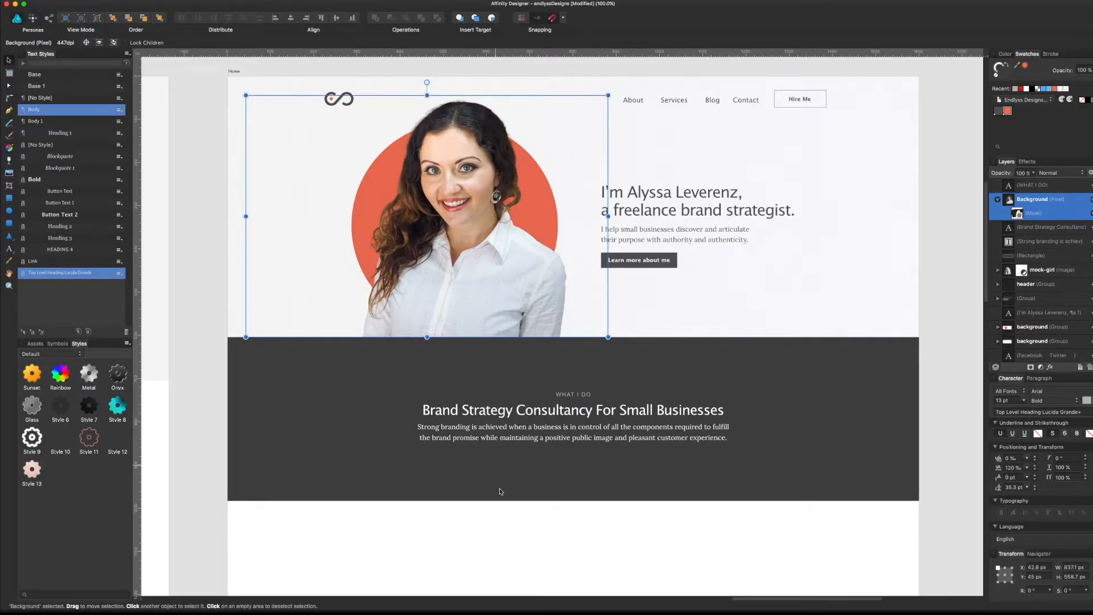
click(512, 542)
drag(588, 522, 562, 525)
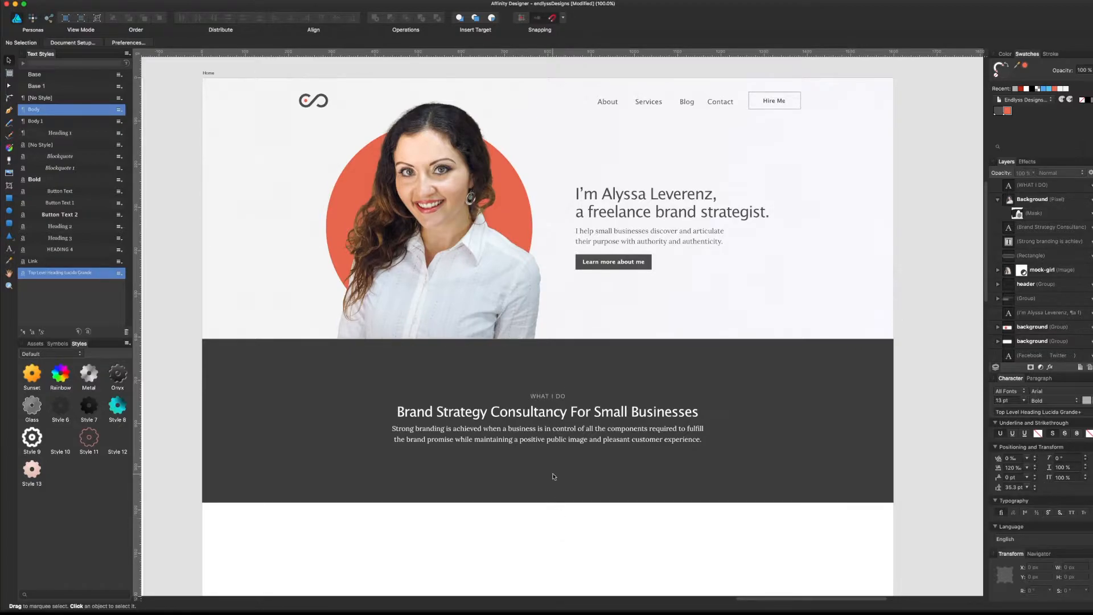
- Move the label, heading and paragraph up together in the dark band to leave room beneath them, and deselect them
scroll(555, 476, down, 2)
click(587, 373)
click(585, 396)
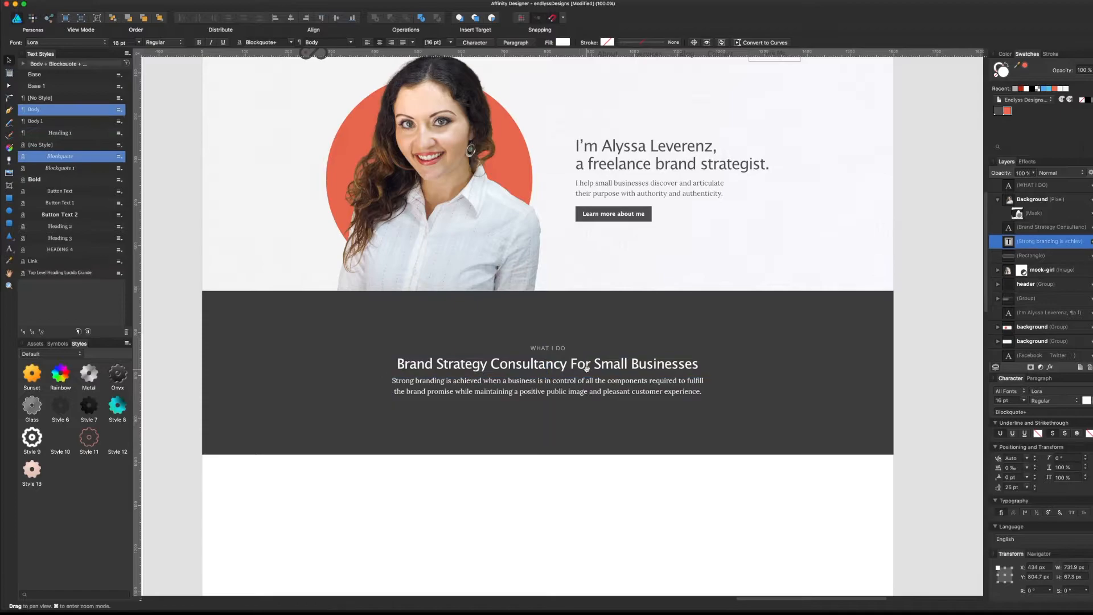
drag(585, 396, 598, 496)
drag(424, 532, 475, 427)
click(629, 391)
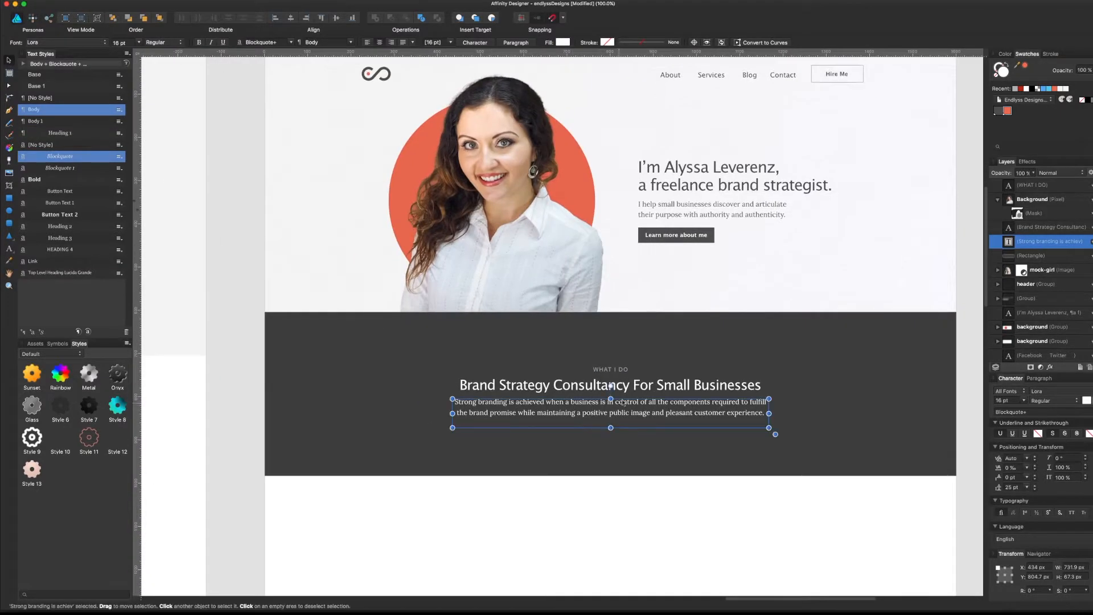
shift+click(626, 417)
shift+click(621, 373)
drag(621, 372, 621, 361)
click(586, 492)
- Copy the outlined Secondary ghost button from the endlyss style guide
drag(472, 519, 694, 503)
drag(478, 485, 861, 446)
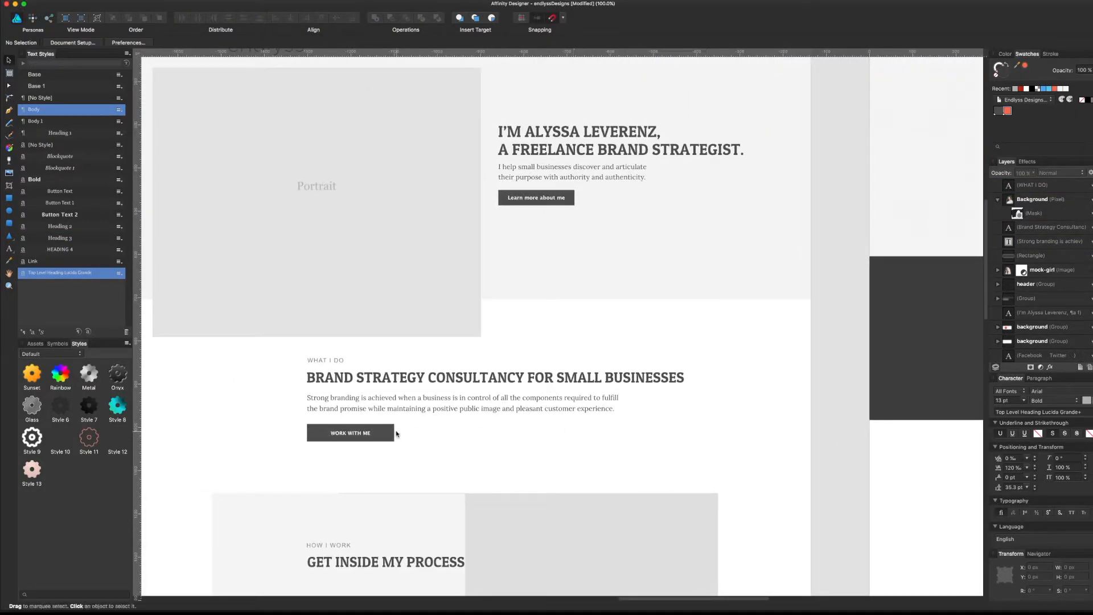
drag(433, 340, 797, 337)
drag(381, 305, 592, 415)
drag(431, 260, 695, 367)
drag(352, 371, 585, 346)
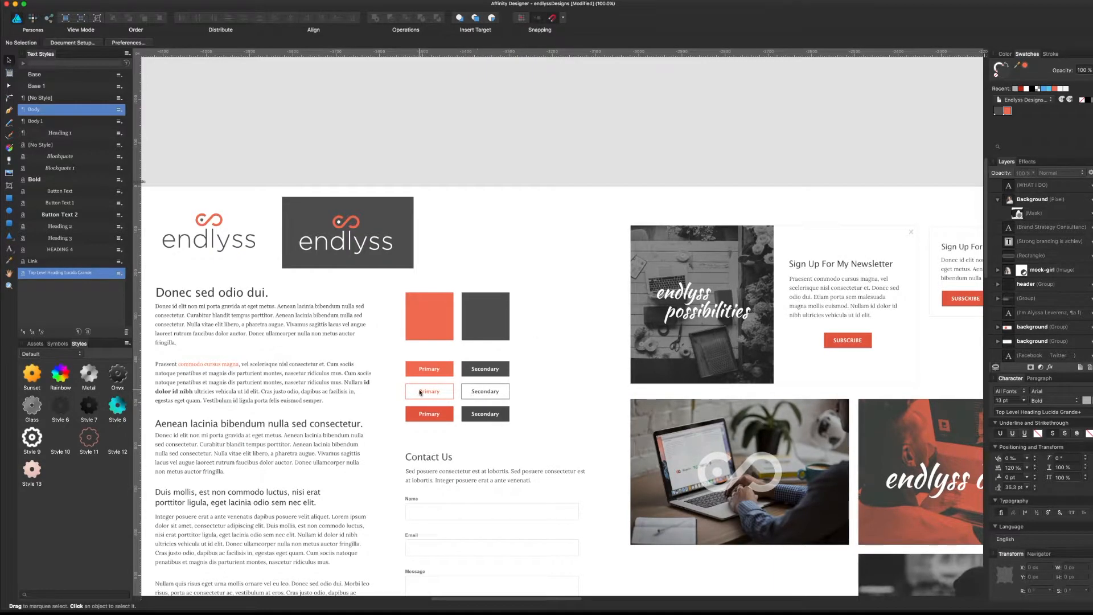
click(470, 392)
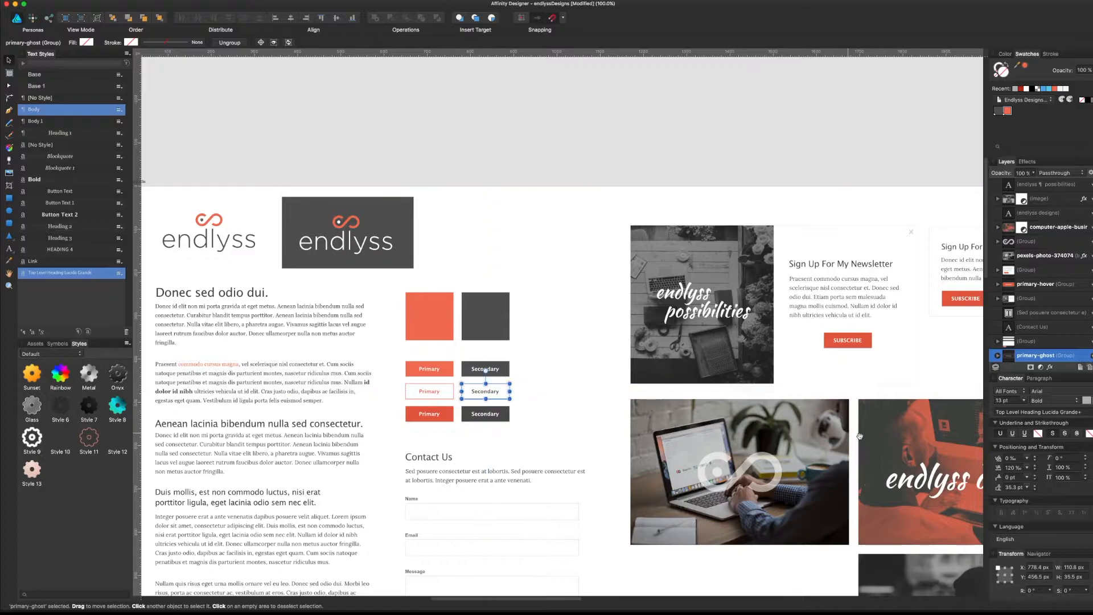
- Paste the ghost button onto the Home page's dark band and centre it below the paragraph
drag(873, 442, 310, 400)
scroll(310, 400, right, 15)
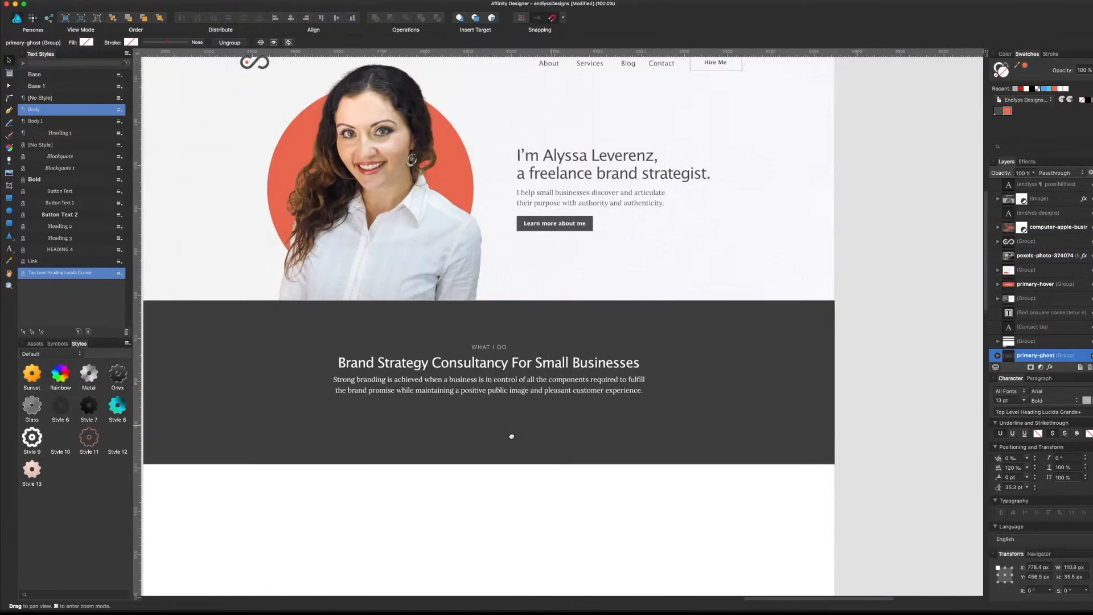
click(508, 438)
key(super+v)
drag(480, 248, 479, 423)
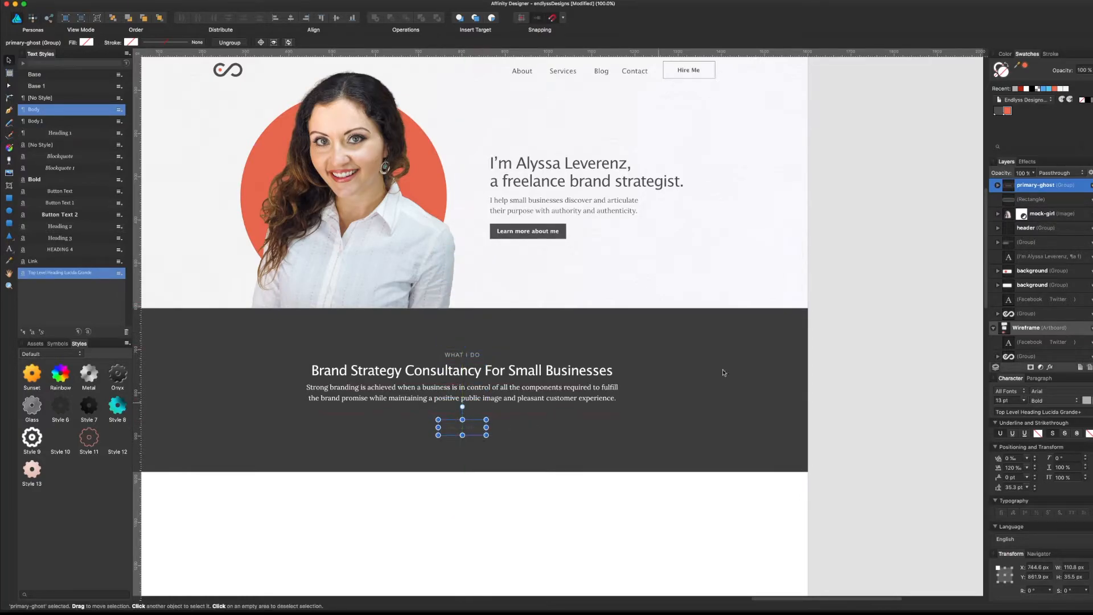
- Recolour the pasted ghost button with a white outline and a white text label, and deselect it
click(997, 185)
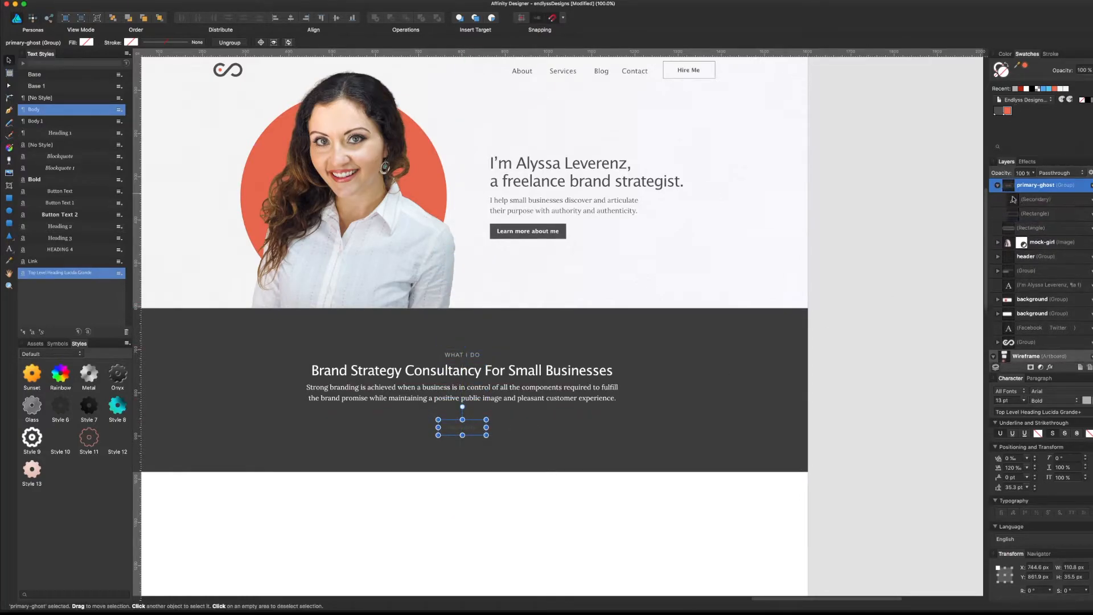
click(1033, 213)
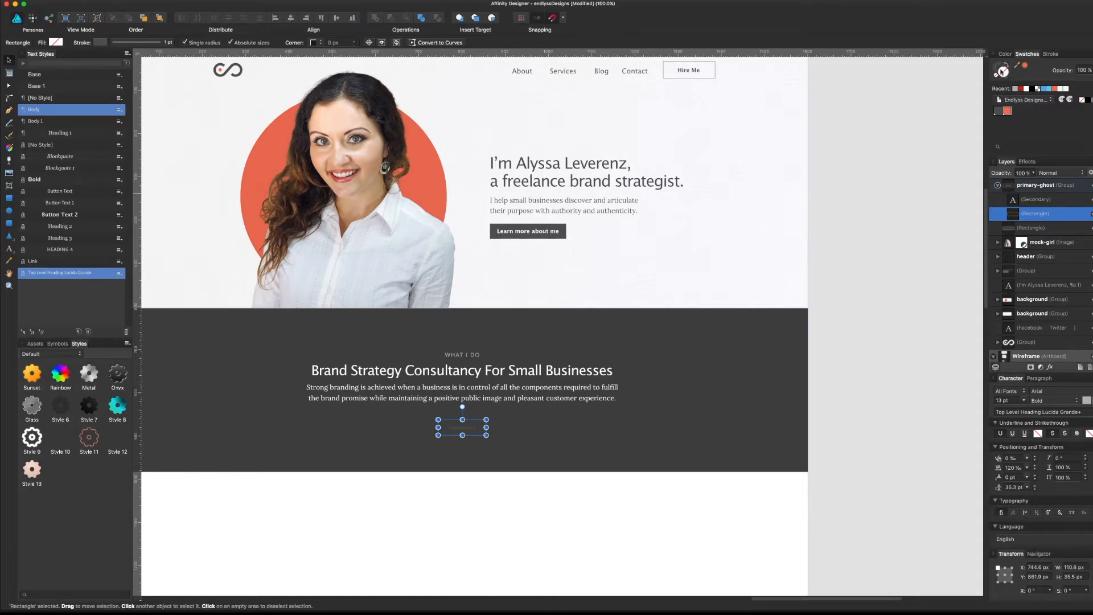
click(1065, 89)
click(1040, 199)
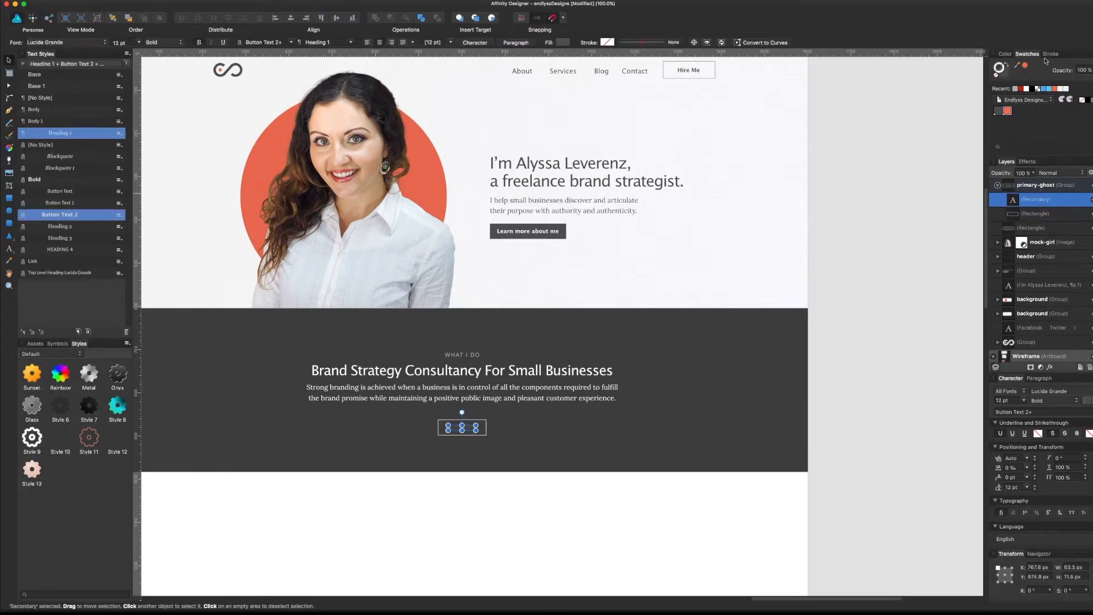
click(1006, 73)
click(1065, 89)
click(895, 261)
- Change the ghost button's label to "Work with me", following the wireframe's button wording
scroll(832, 271, left, 2)
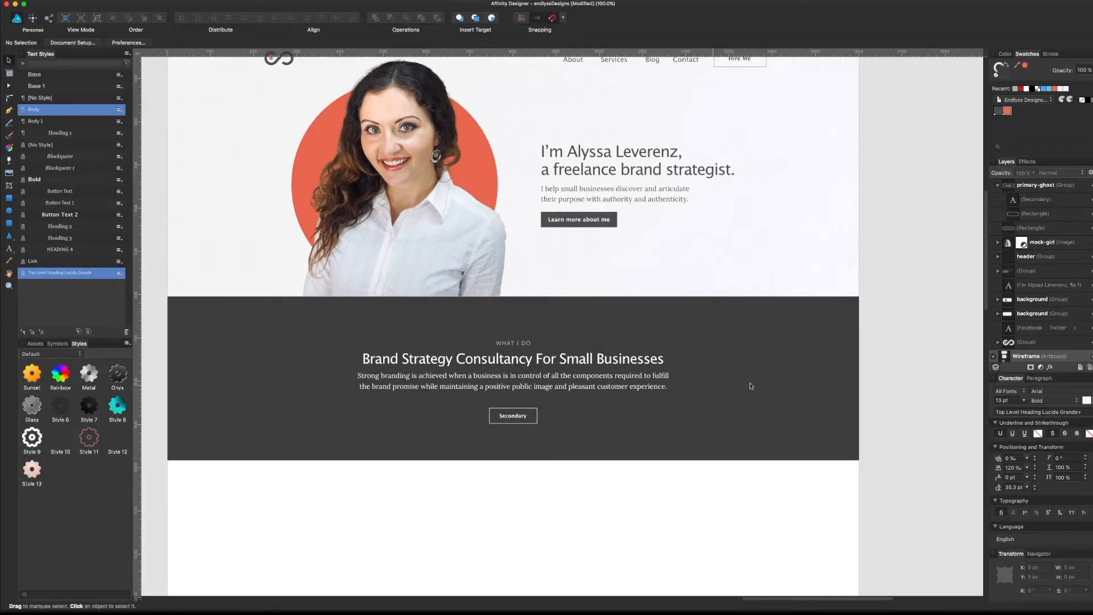
scroll(344, 385, left, 10)
scroll(599, 378, right, 5)
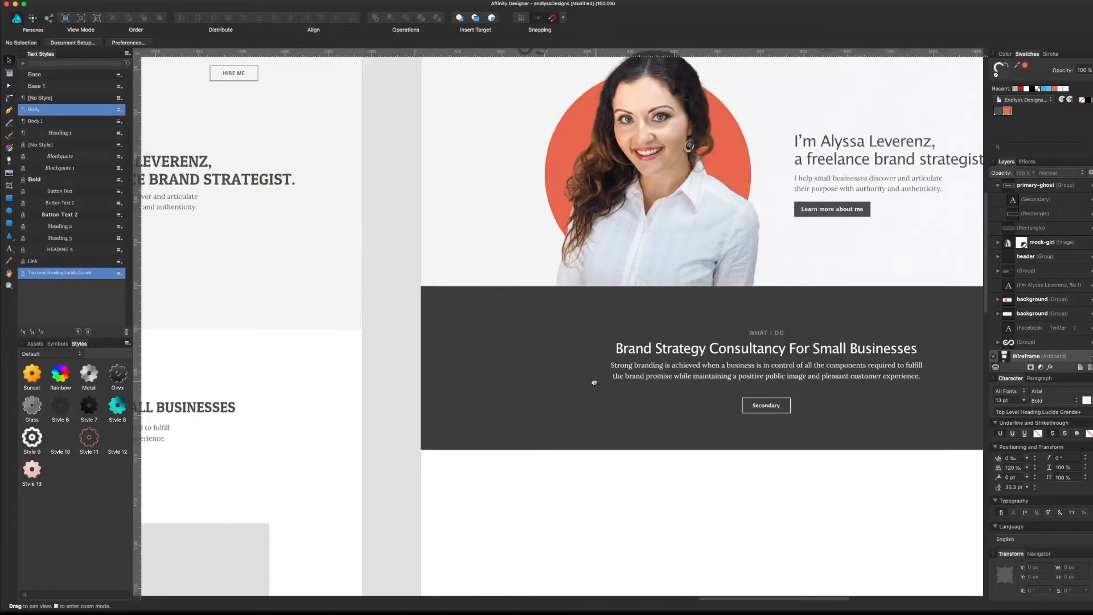
double_click(763, 412)
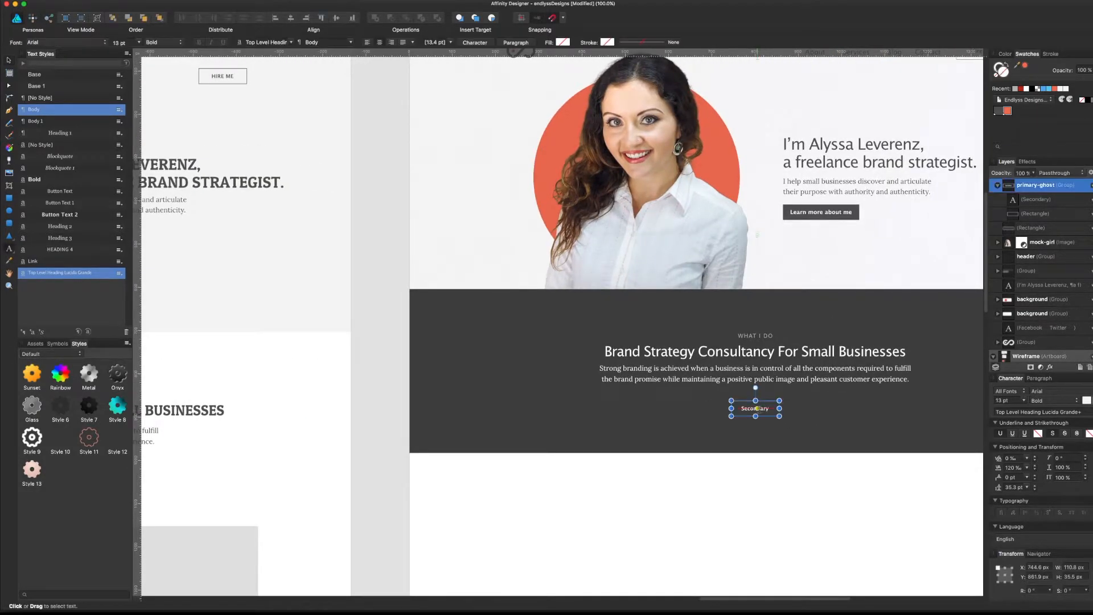
text(Work)
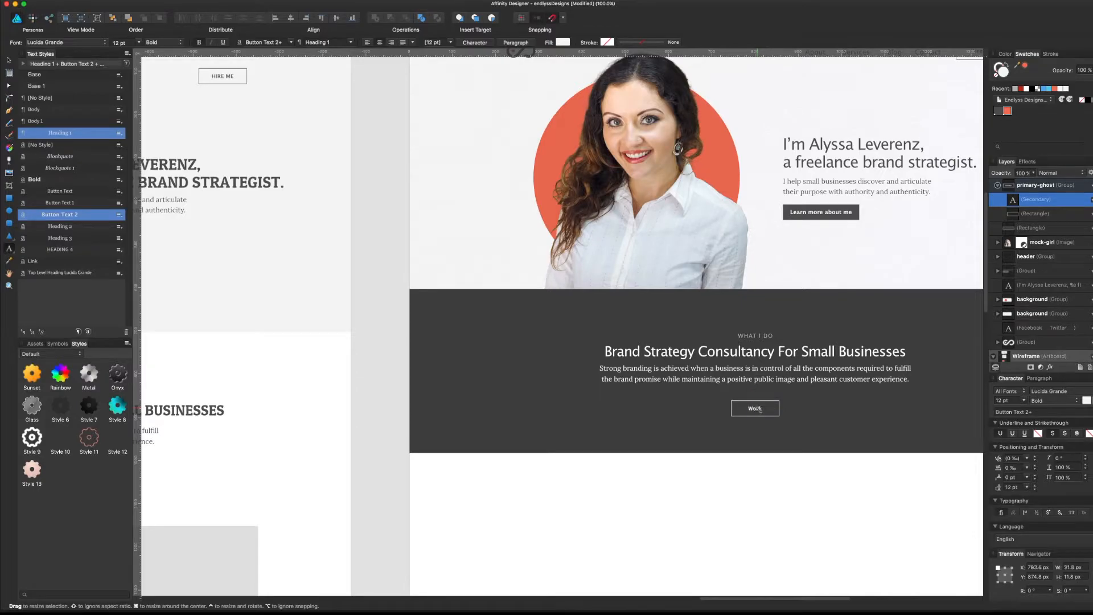
text( with me)
key(Escape)
key(Escape)
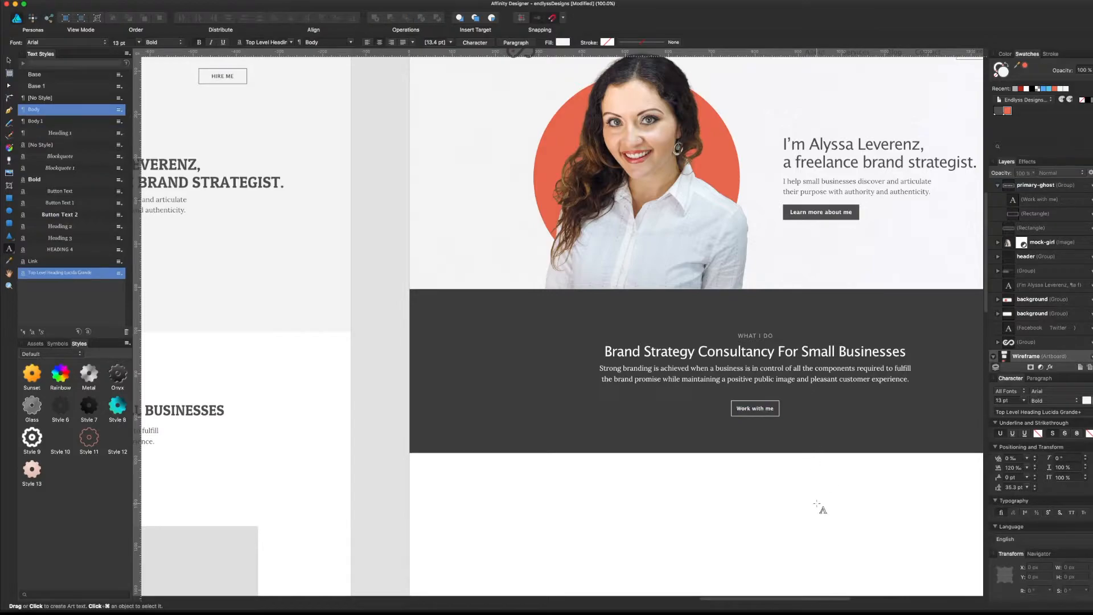
- Widen the Work with me button's outline rectangle to about 132 px and nudge it back around its label
key(v)
click(777, 420)
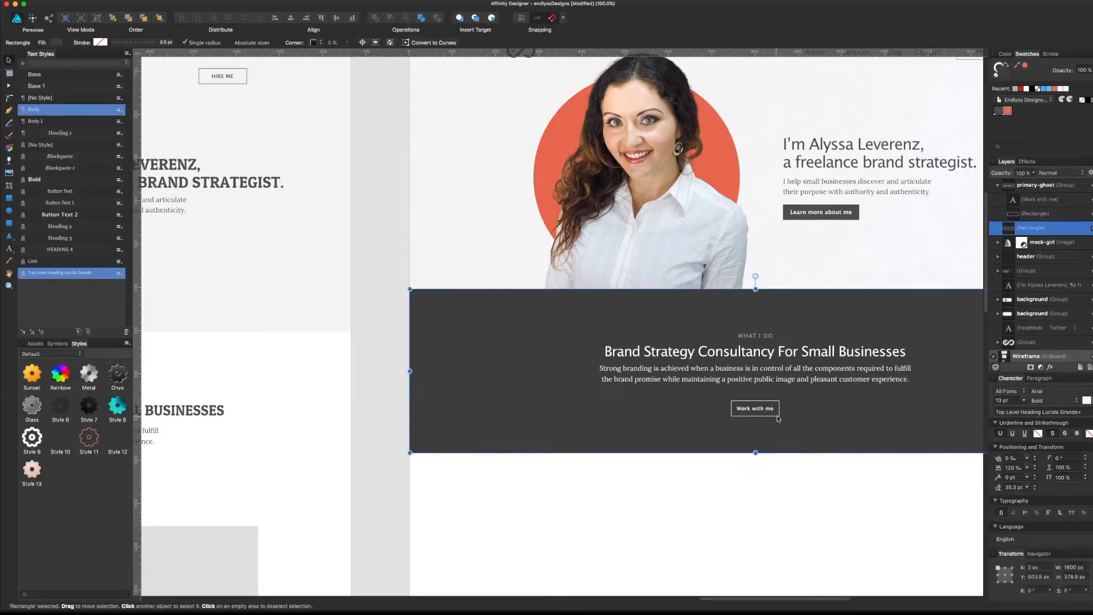
click(1019, 214)
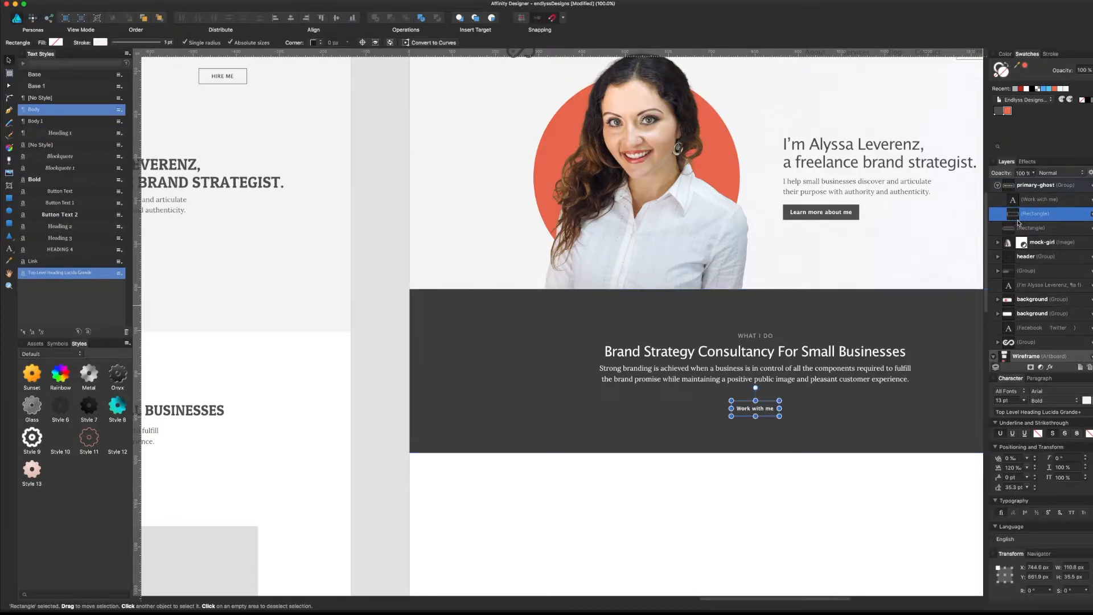
drag(779, 408, 790, 408)
key(Left)
key(Left)
key(Left)
key(Left)
key(Left)
key(Left)
key(Left)
key(Left)
key(Left)
key(Left)
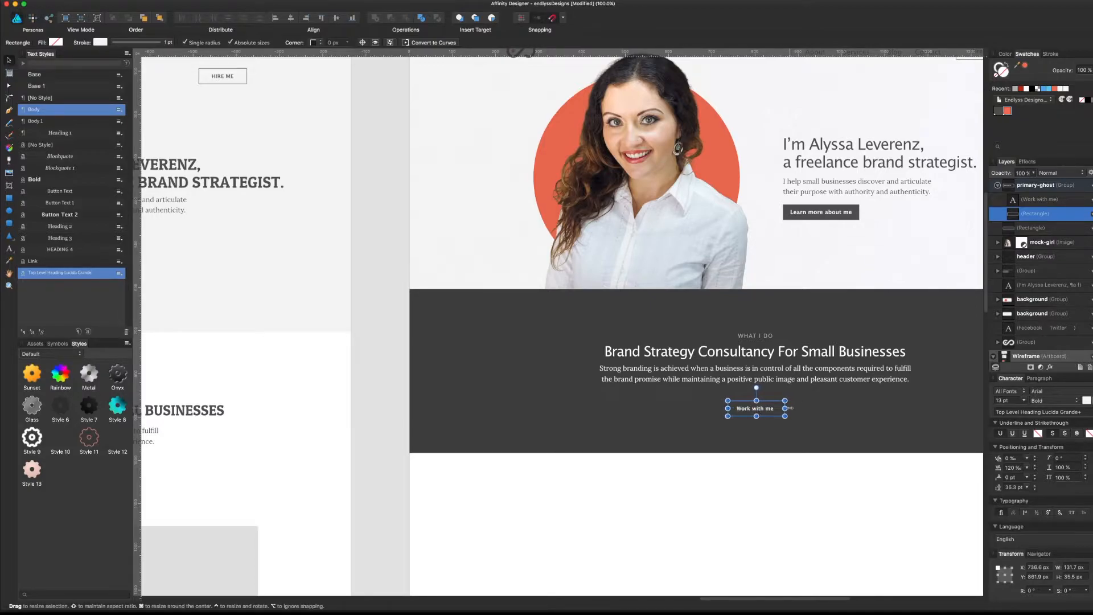
click(824, 473)
- Add a slight amount of noise to the dark band's fill
drag(818, 474, 615, 502)
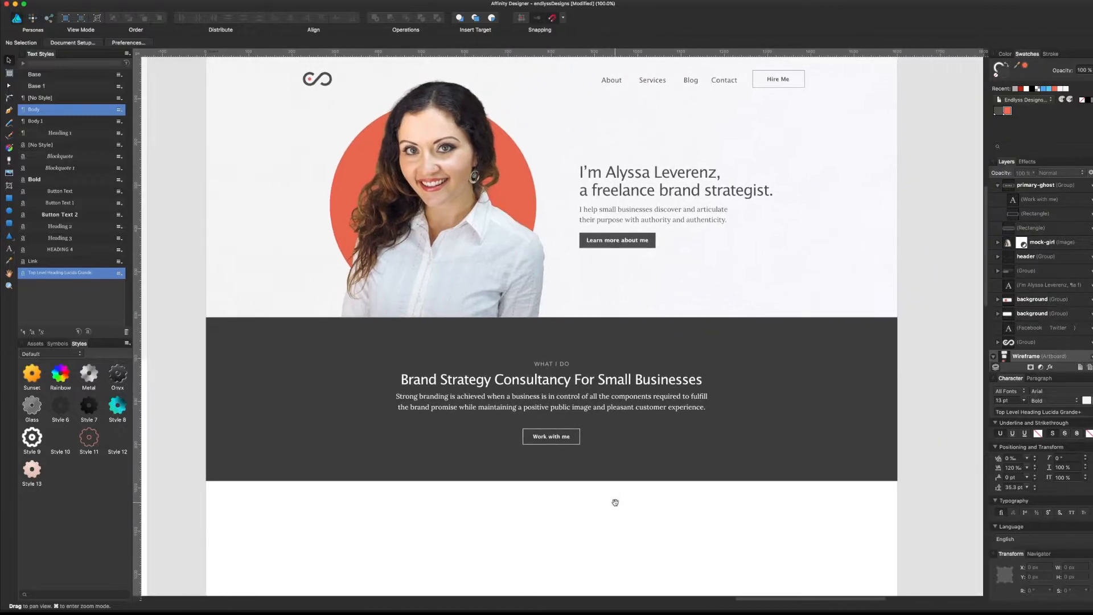
click(561, 438)
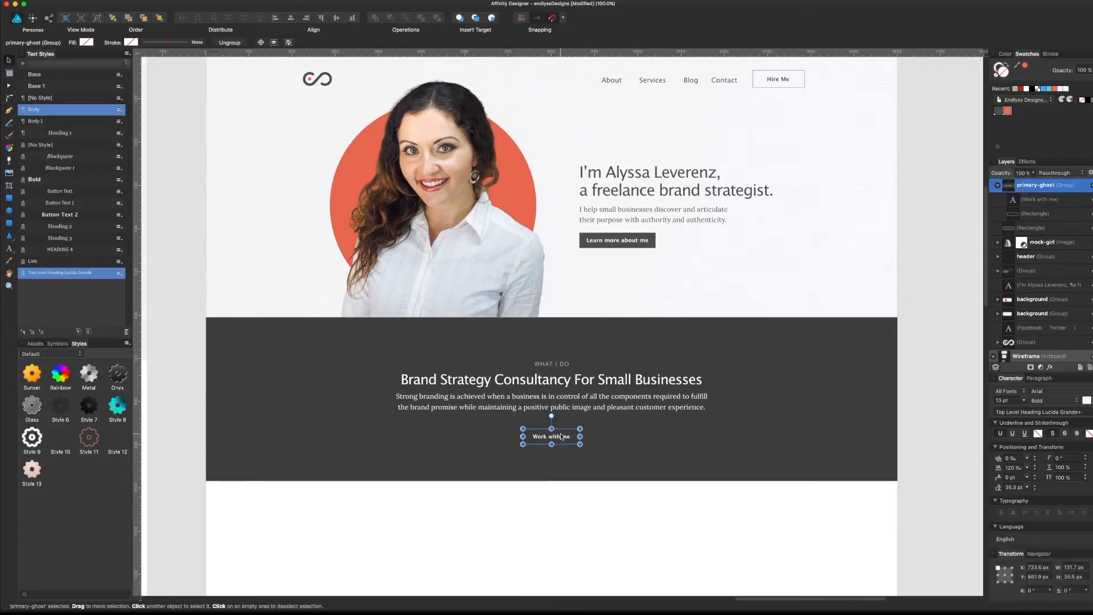
drag(547, 464, 581, 466)
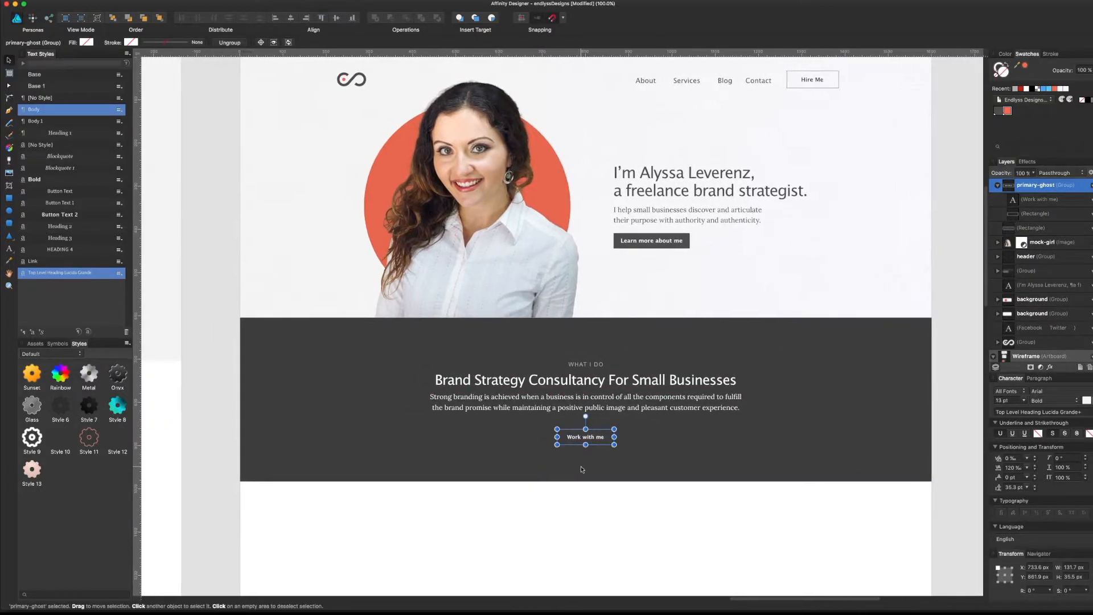
key(super+plus)
click(581, 470)
scroll(391, 336, down, 3)
scroll(390, 336, left, 3)
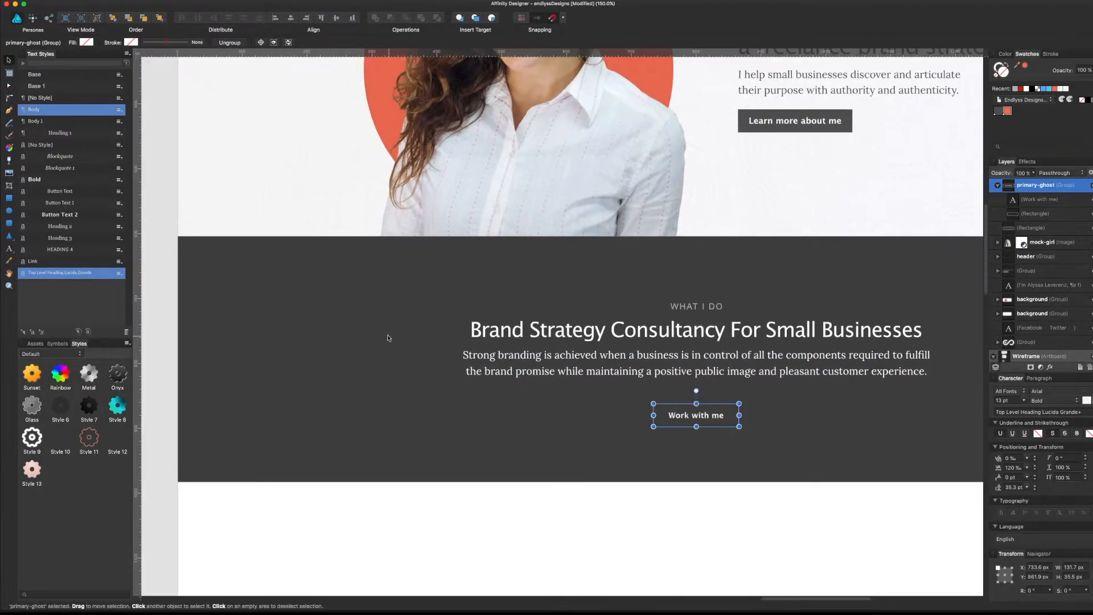
click(56, 43)
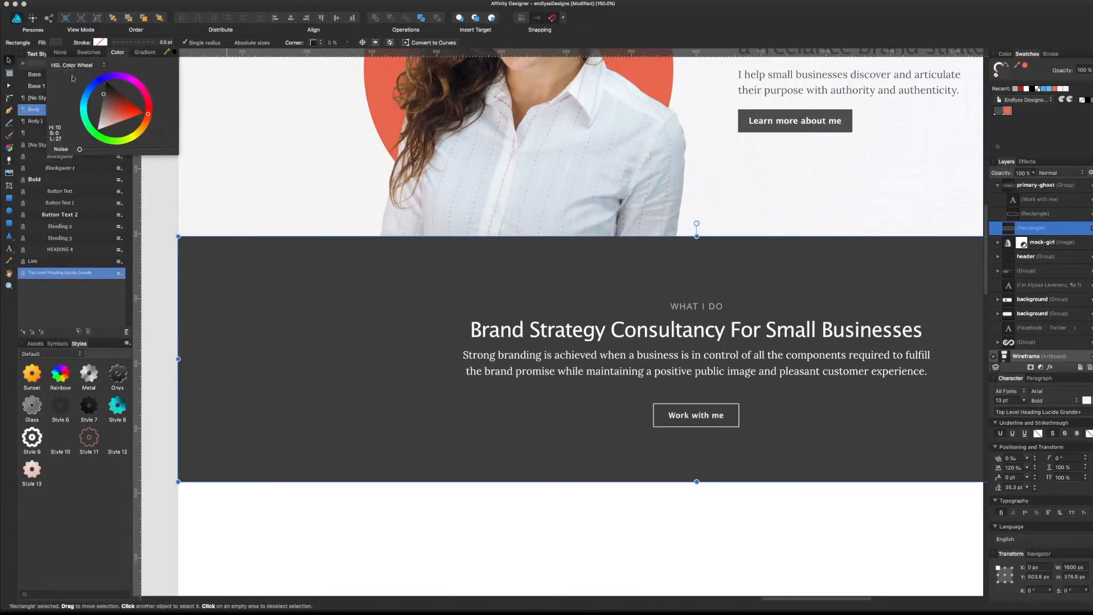
drag(87, 150, 88, 152)
click(431, 496)
- Align the WHAT I DO label, heading, paragraph and ghost button to a common horizontal centre, and deselect them
drag(596, 490, 438, 505)
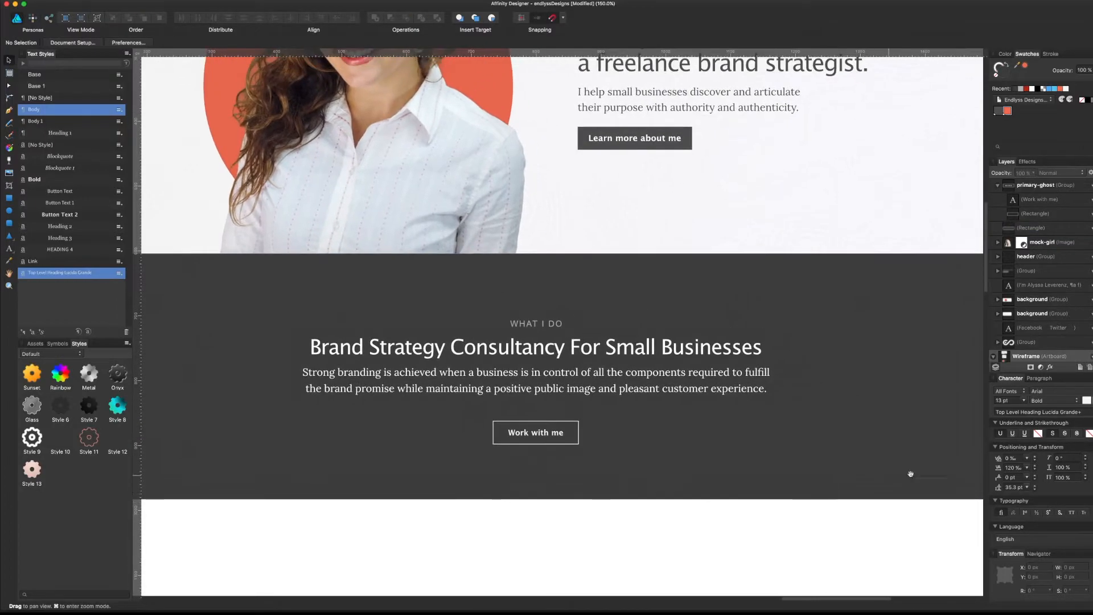
drag(926, 473, 774, 480)
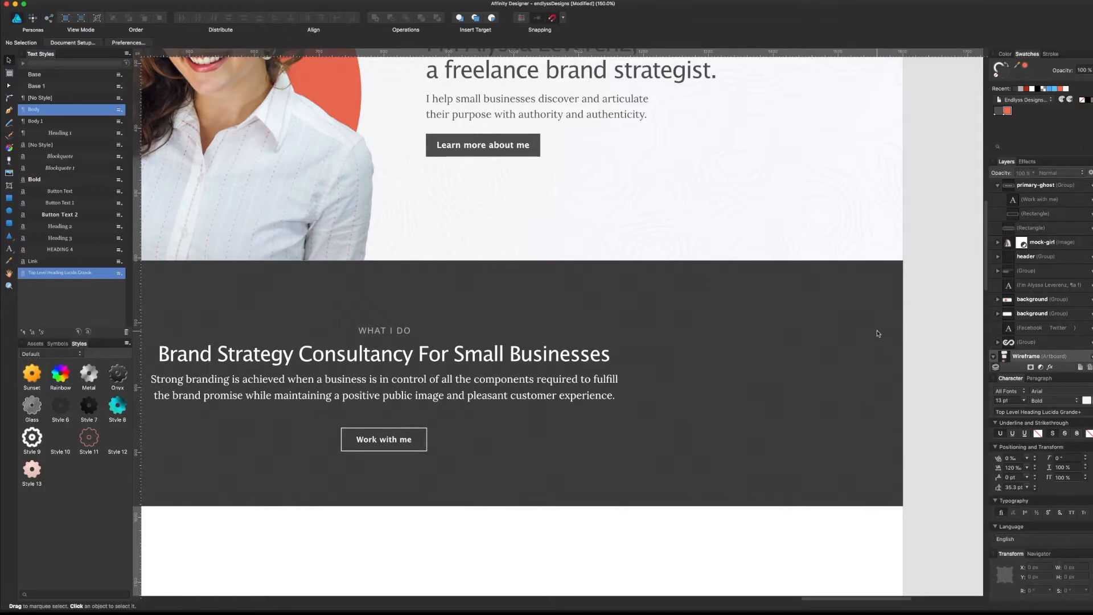
drag(532, 538, 585, 536)
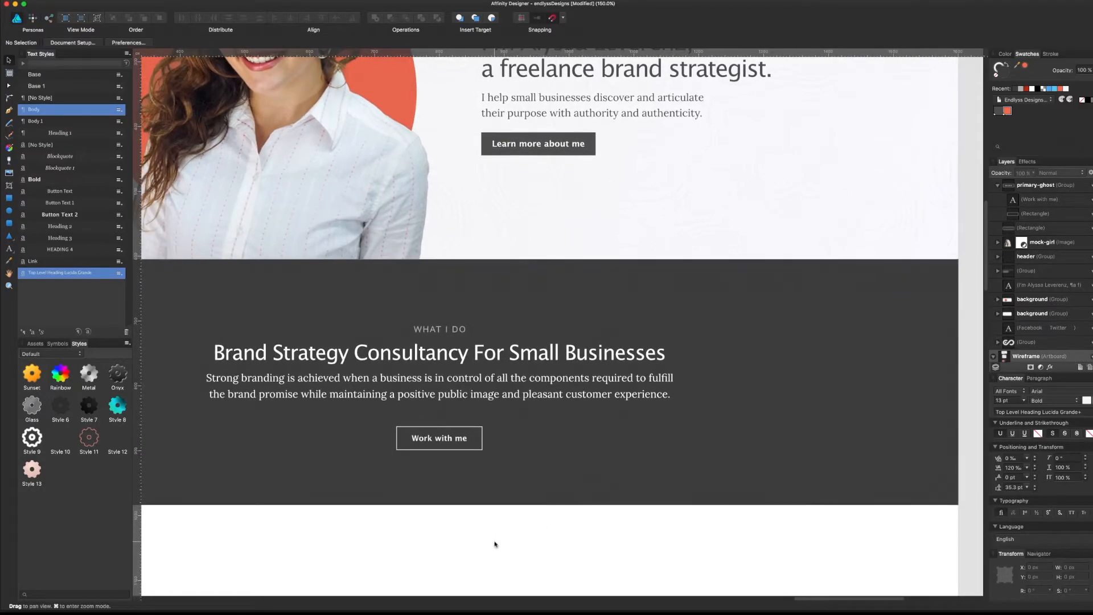
drag(494, 541, 600, 532)
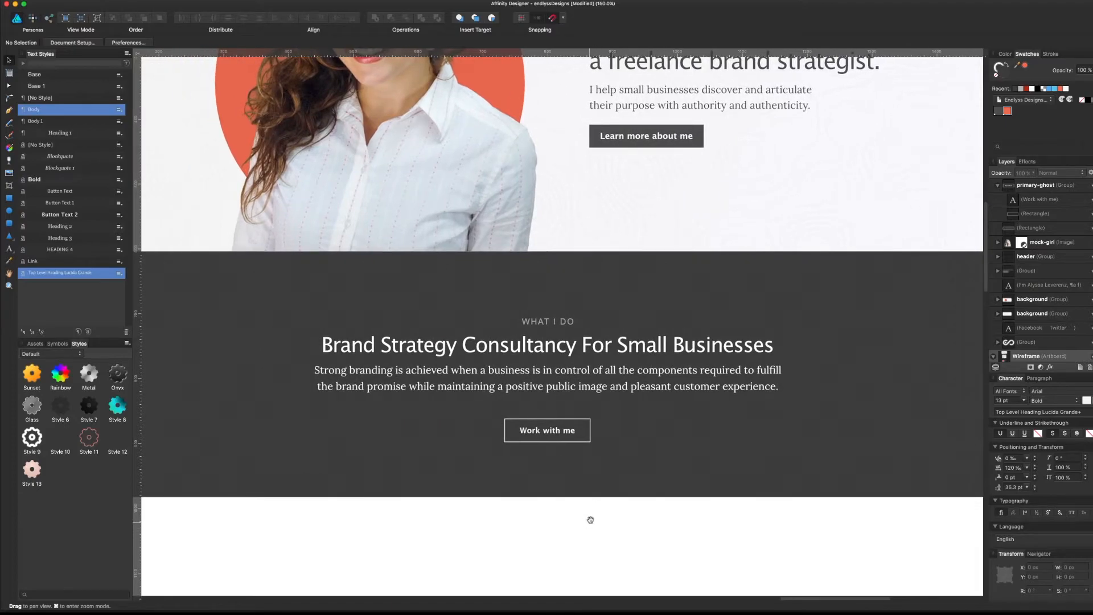
click(576, 346)
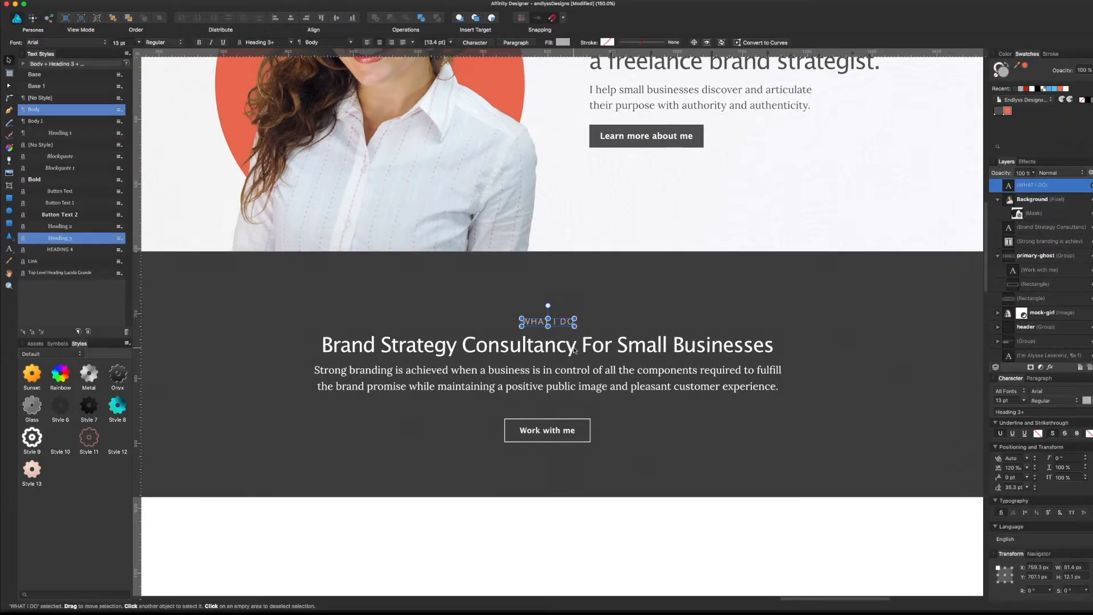
shift+click(575, 375)
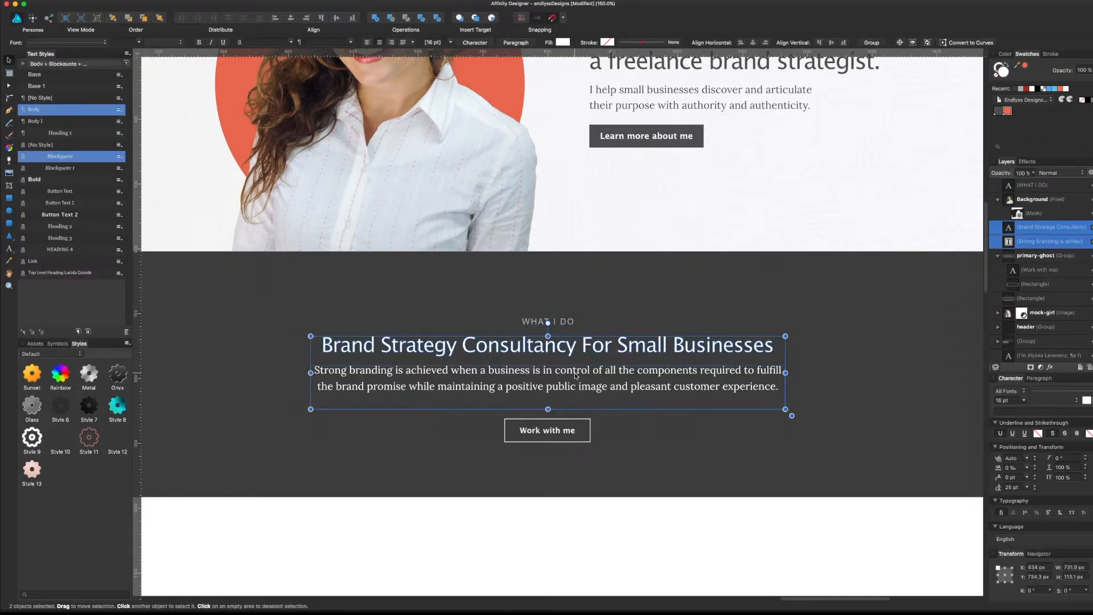
shift+click(566, 324)
shift+click(559, 431)
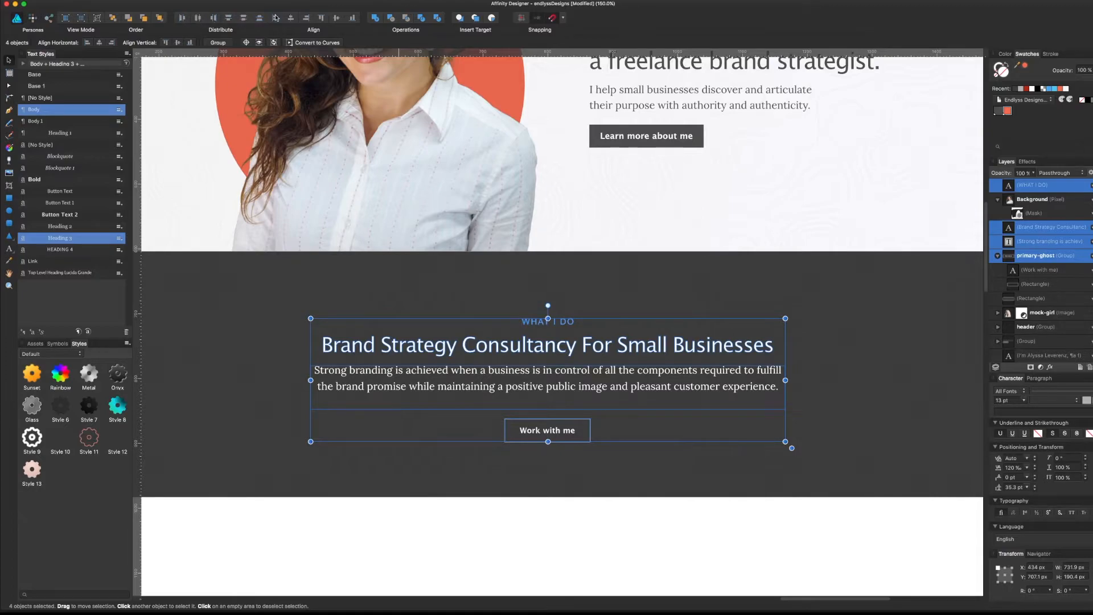
click(486, 515)
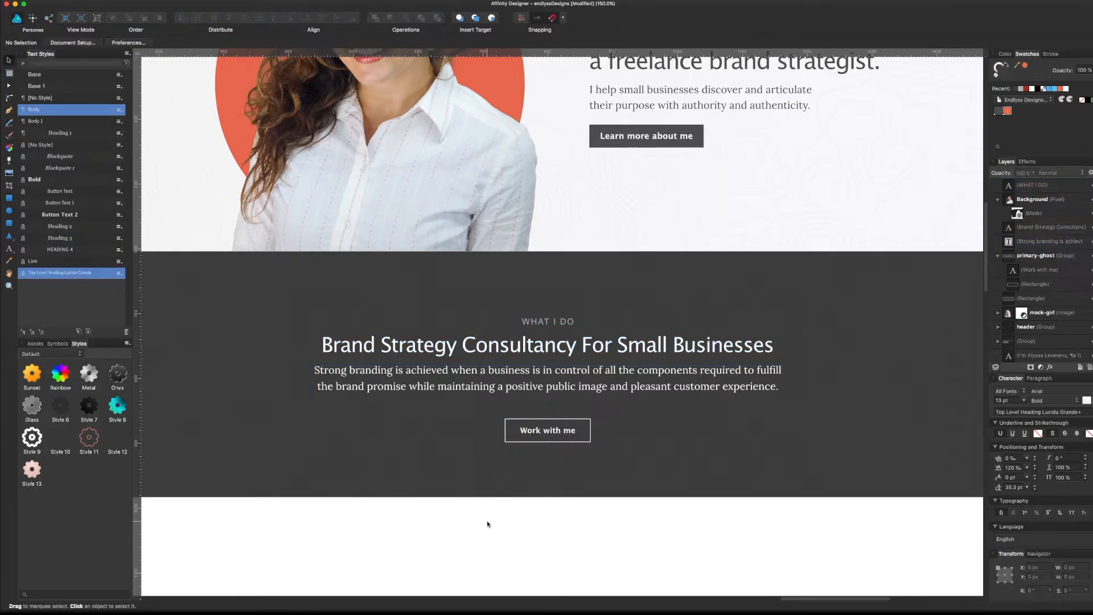
- Shorten the dark band from its lower edge to a height of about 347 px
key(super+1)
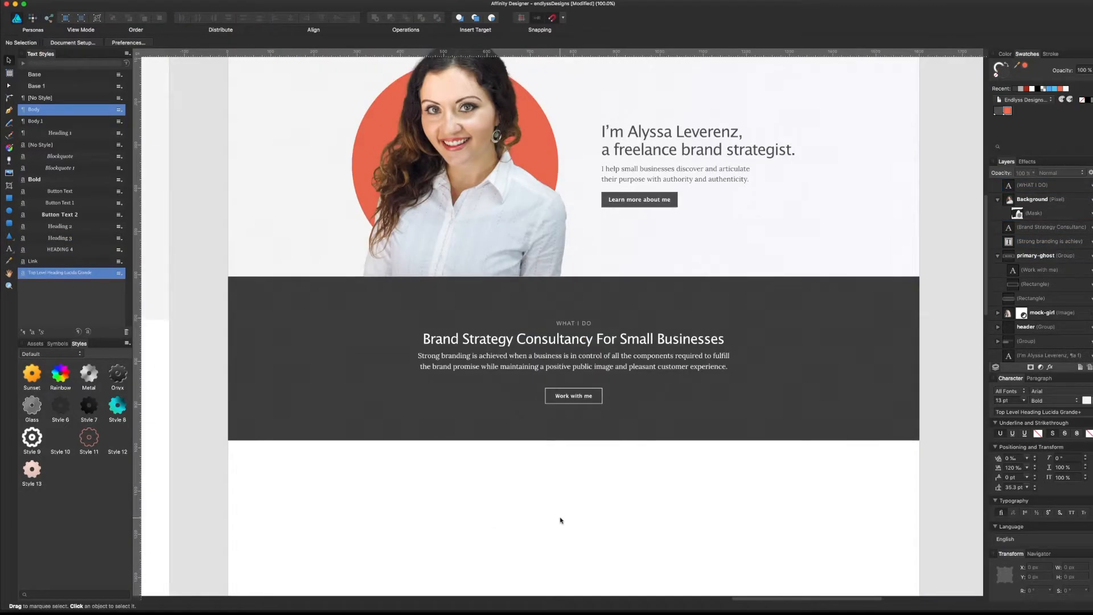
key(super+minus)
click(590, 403)
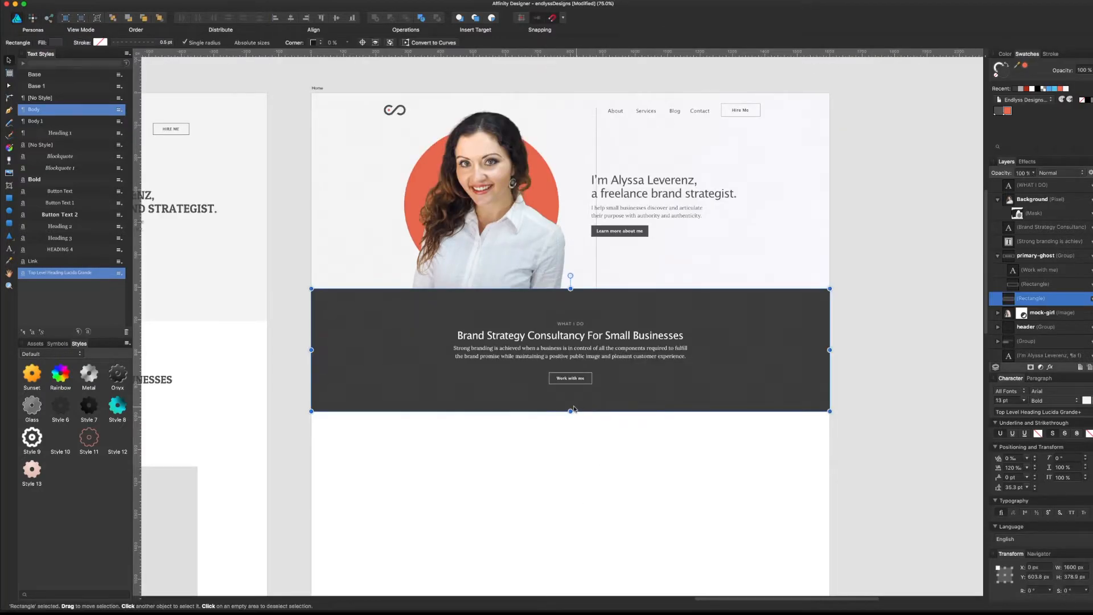
drag(571, 411, 570, 400)
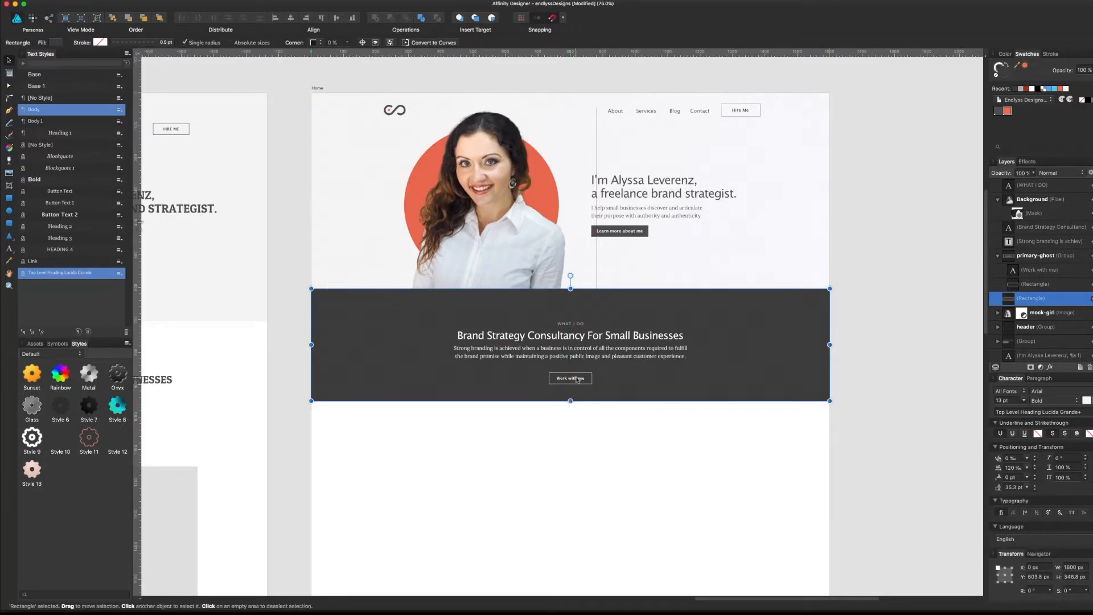
- Move the label, heading, paragraph and ghost button together slightly up on the dark band, and save the document
click(577, 379)
shift+click(579, 350)
shift+click(578, 336)
shift+click(576, 325)
drag(576, 325, 576, 317)
click(563, 477)
drag(562, 475, 594, 525)
scroll(602, 512, down, 5)
key(super+s)
- Move the dark band's label, heading, paragraph and ghost button together slightly down, placing the label at about Y 690 px
scroll(628, 222, down, 2)
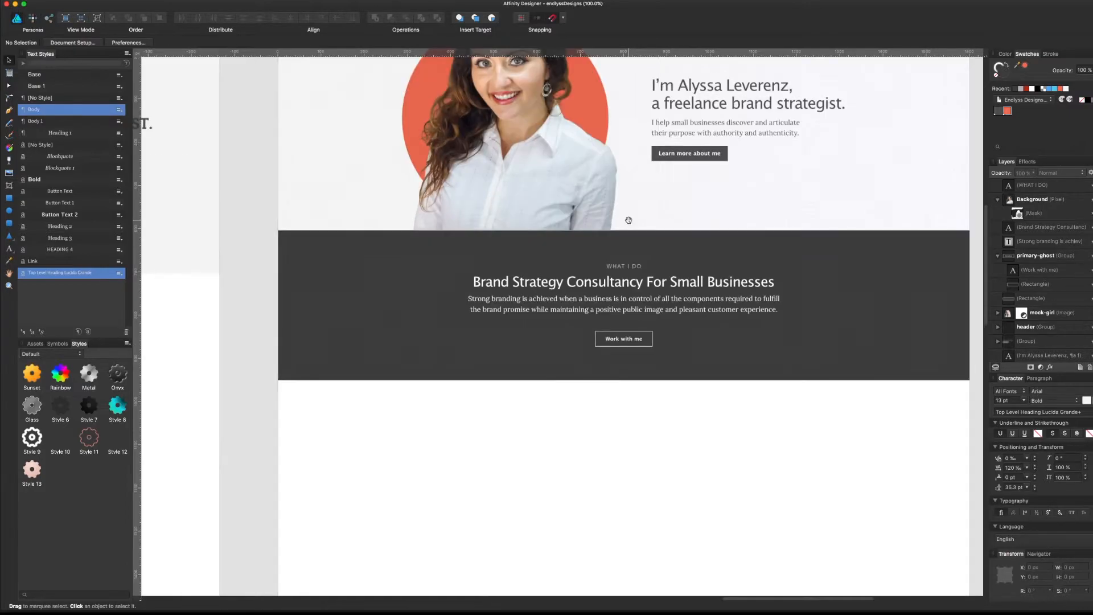
key(super+1)
scroll(587, 347, down, 3)
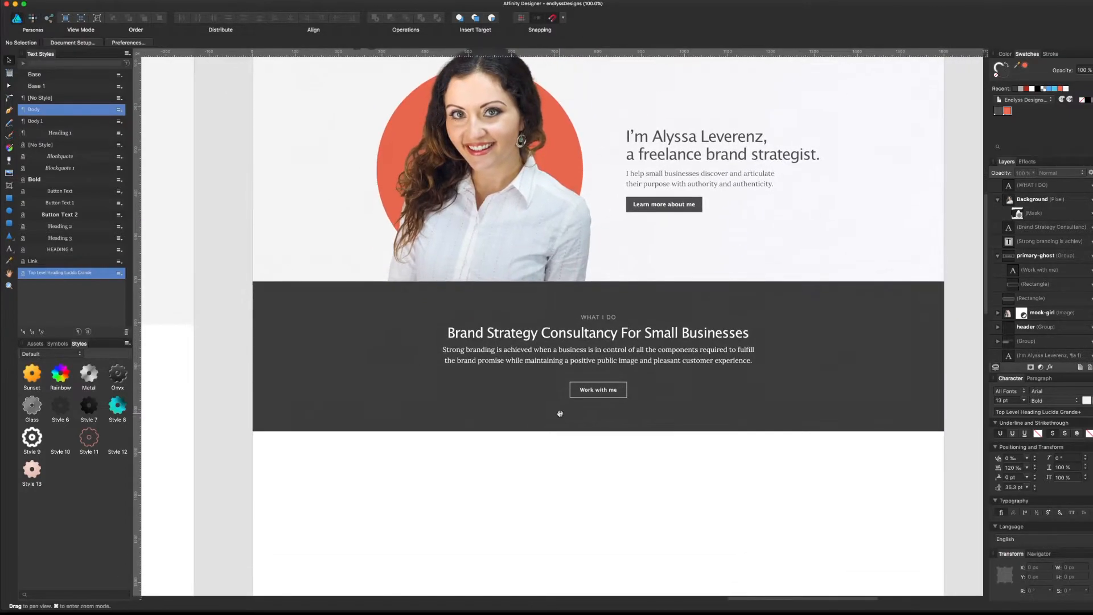
scroll(530, 376, up, 5)
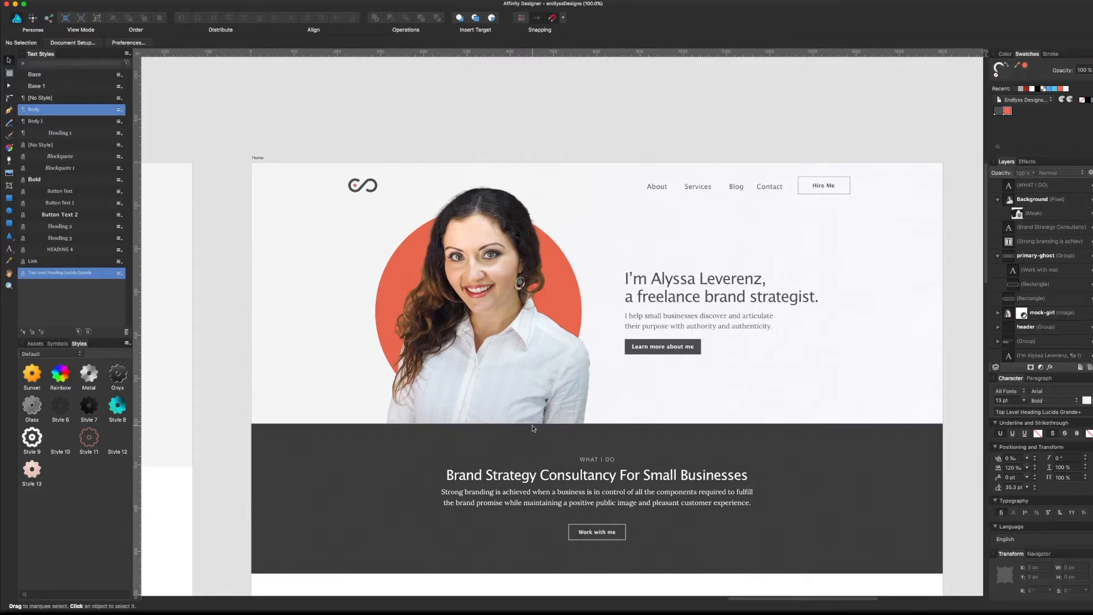
scroll(539, 332, down, 8)
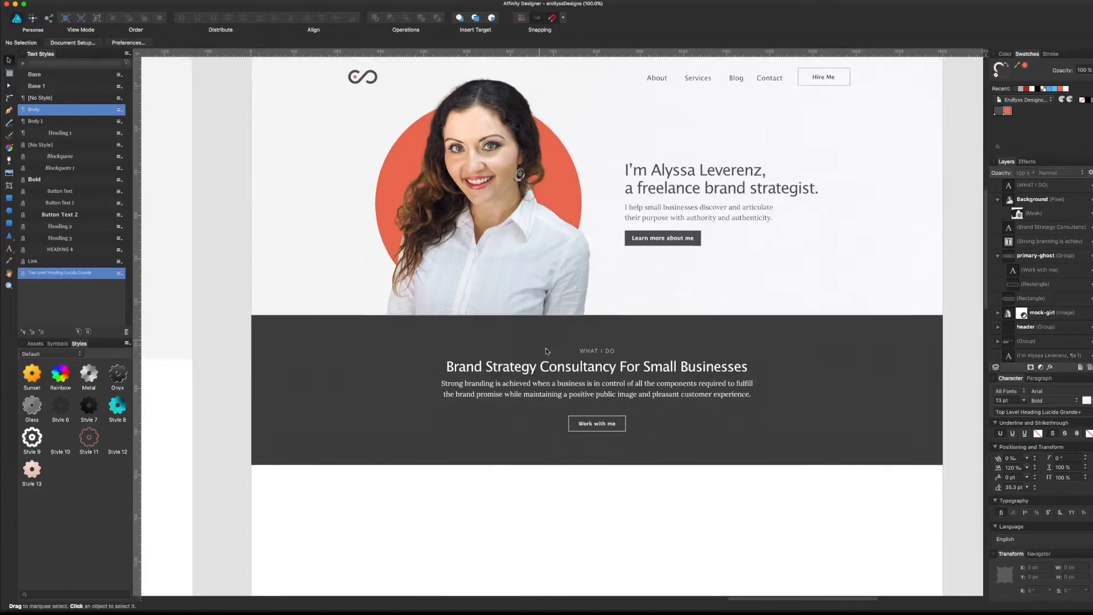
scroll(660, 387, down, 1)
click(596, 310)
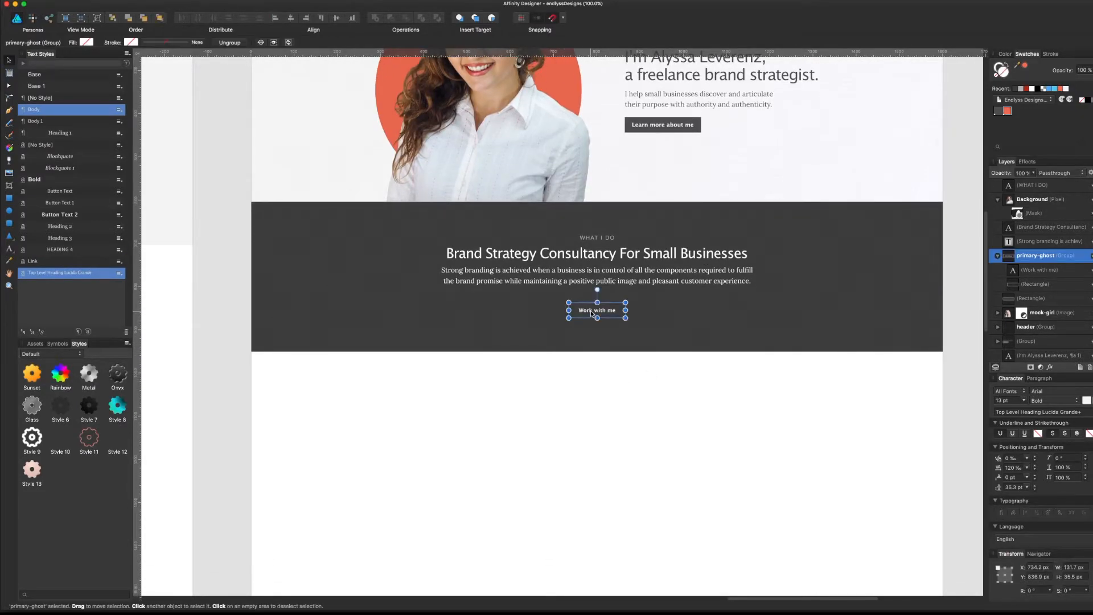
shift+click(594, 276)
shift+click(594, 252)
shift+click(594, 239)
drag(594, 239, 594, 244)
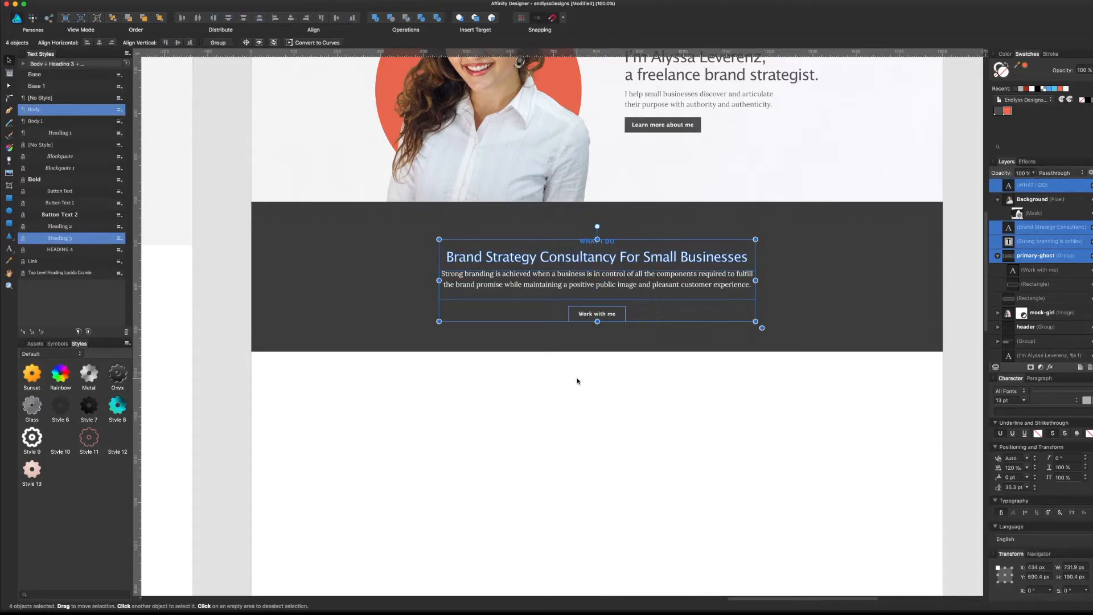
click(564, 390)
- Review the hero text and the What I Do content on the Home page for spacing and balance
scroll(572, 427, up, 3)
scroll(572, 427, left, 1)
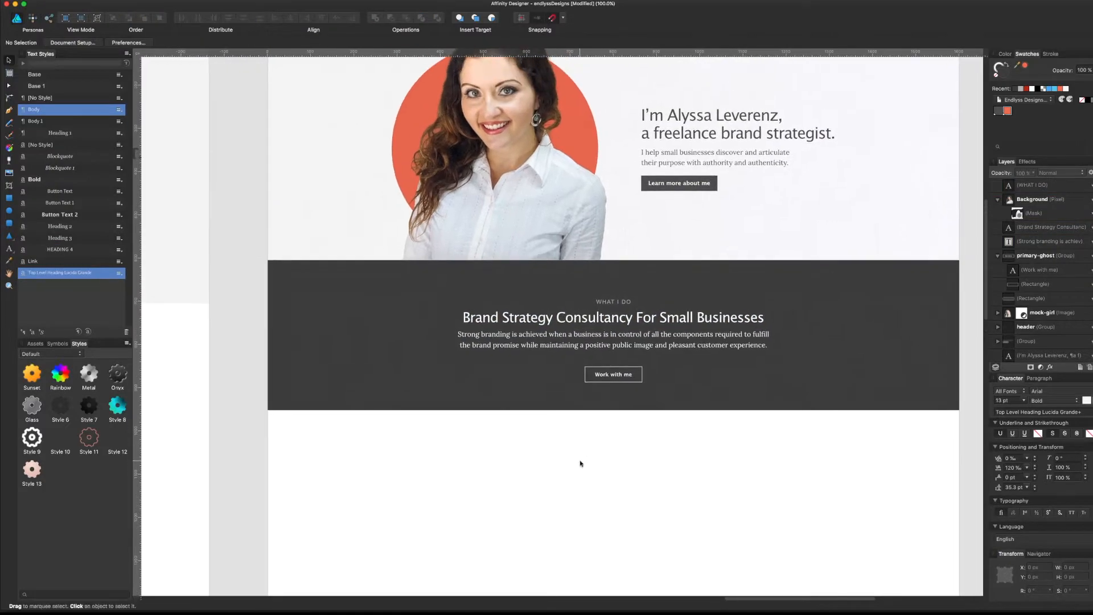
scroll(578, 462, up, 2)
scroll(578, 462, right, 1)
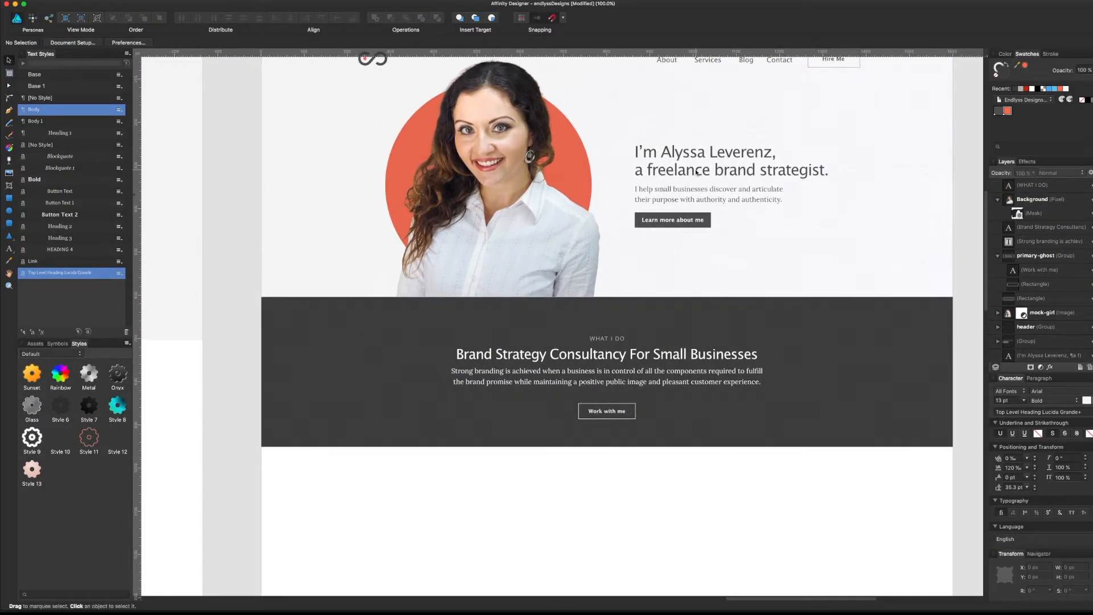
click(697, 172)
click(700, 200)
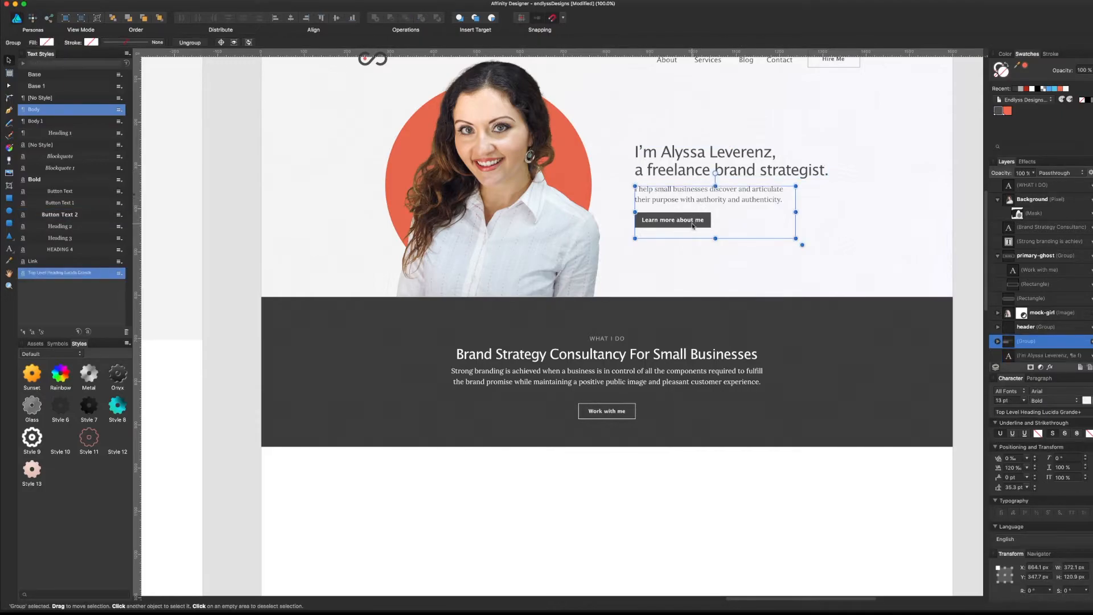
click(663, 377)
click(576, 475)
- Following the wireframe's How I Work section, duplicate the WHAT I DO label into the white area below the band, at about X 68, Y 1376 px
drag(526, 474, 621, 467)
scroll(496, 501, left, 10)
scroll(496, 501, down, 6)
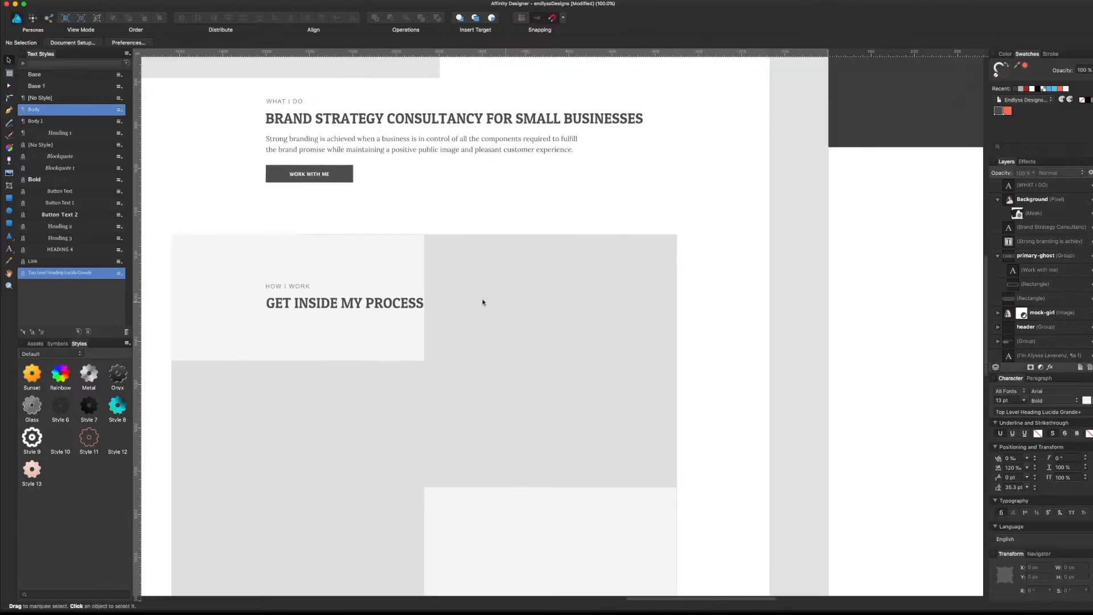
click(422, 303)
scroll(624, 317, right, 15)
scroll(570, 194, up, 3)
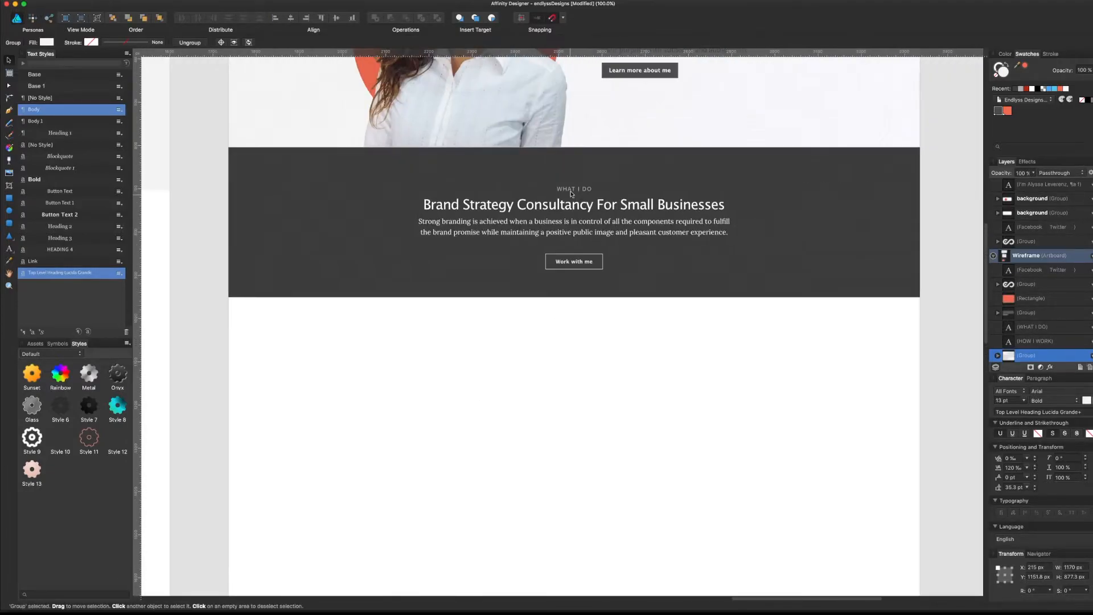
click(574, 185)
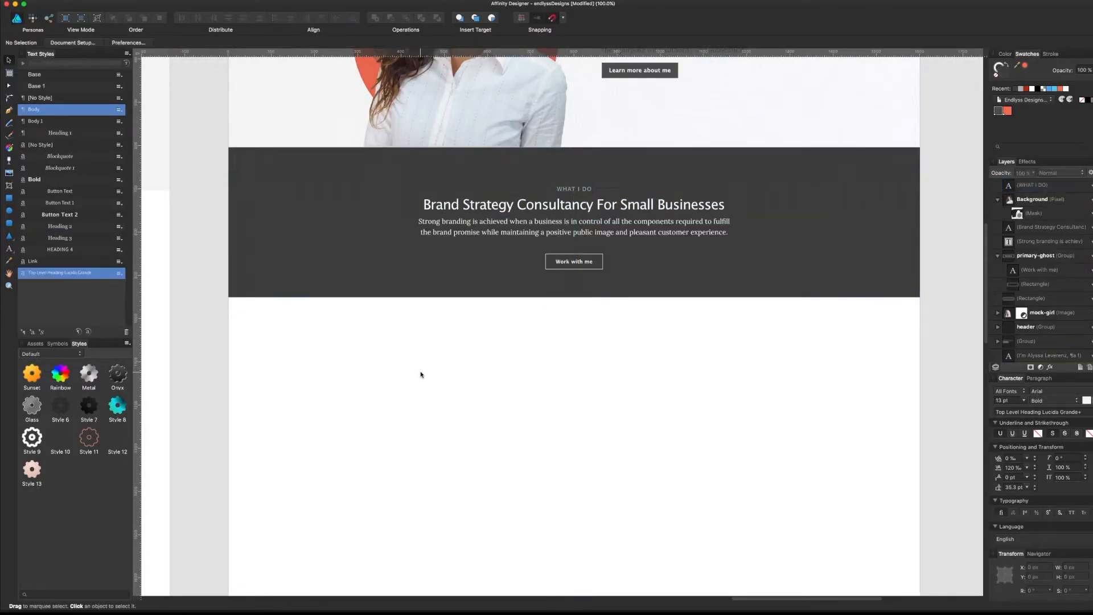
drag(584, 190, 285, 483)
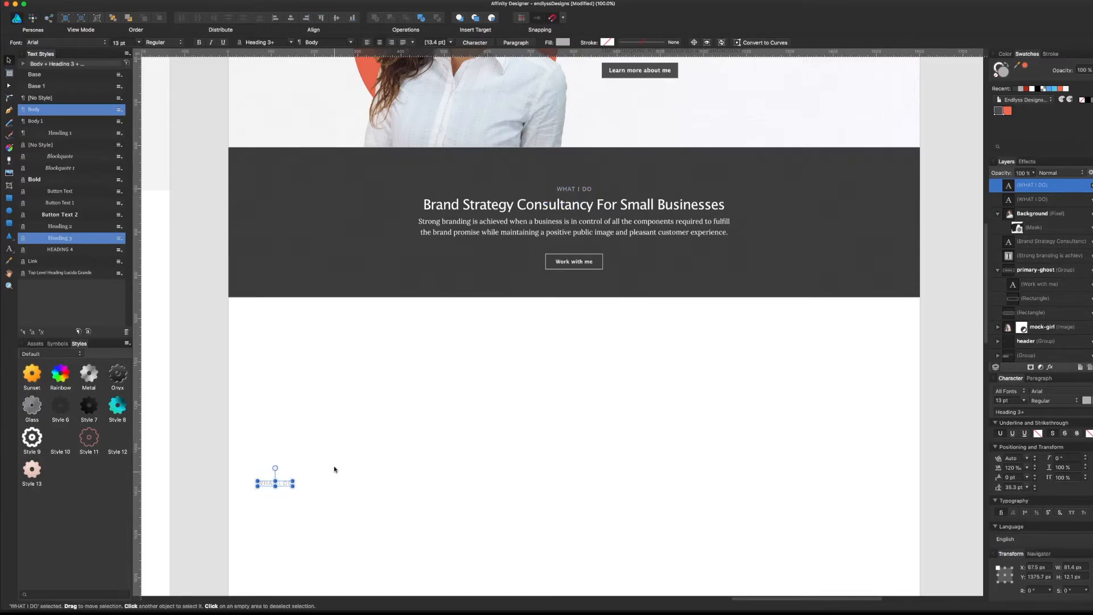
click(323, 476)
- Group the WHAT I DO label, heading, paragraph, ghost button and dark background rectangle of the Home page's band
drag(592, 309, 555, 174)
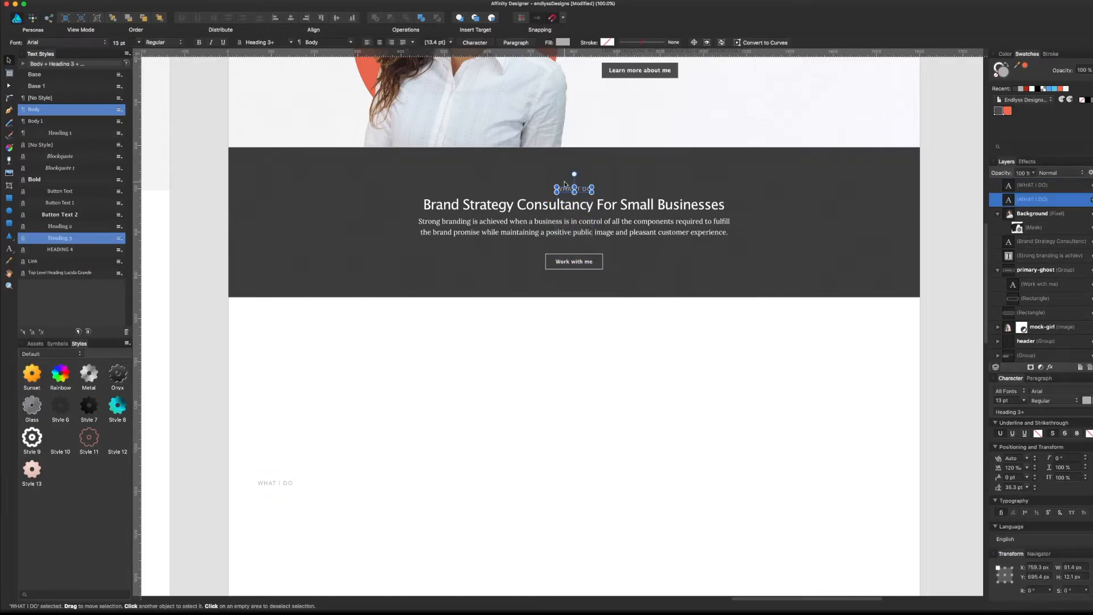
shift+click(579, 218)
click(580, 210)
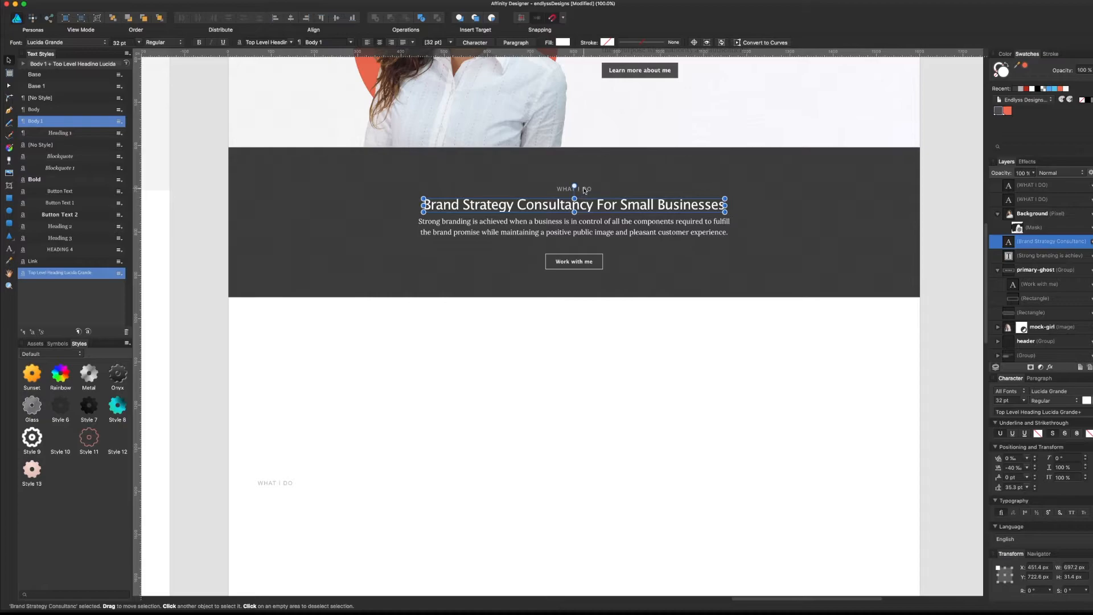
shift+click(584, 190)
shift+click(582, 223)
shift+click(582, 260)
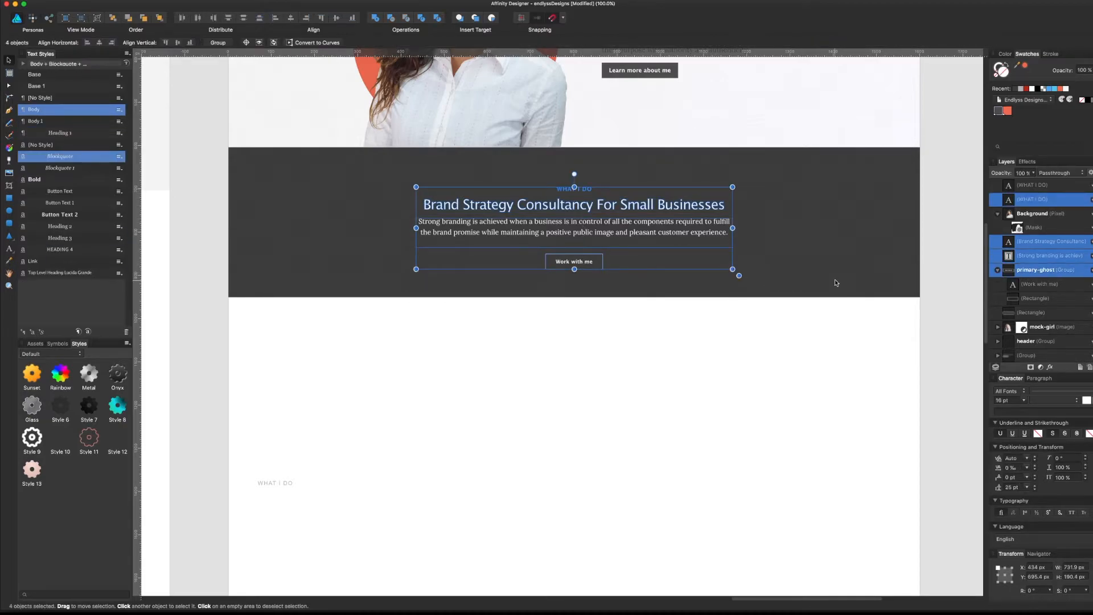
shift+click(835, 283)
key(super+g)
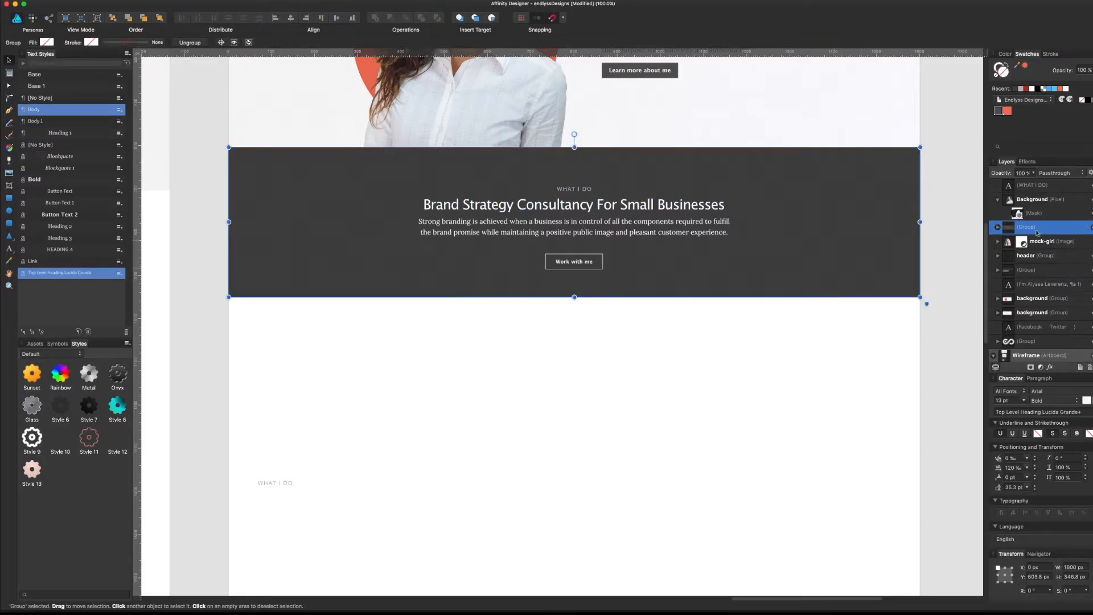
- Name the dark band's group "what I do" and save the document
double_click(1027, 228)
text(what I do)
key(Return)
click(960, 309)
key(super+s)
- Move the copied label up to about X 373, Y 1118 px below the dark band and change its text to HOW I WORK
drag(290, 483, 422, 371)
key(space)
drag(461, 413, 490, 410)
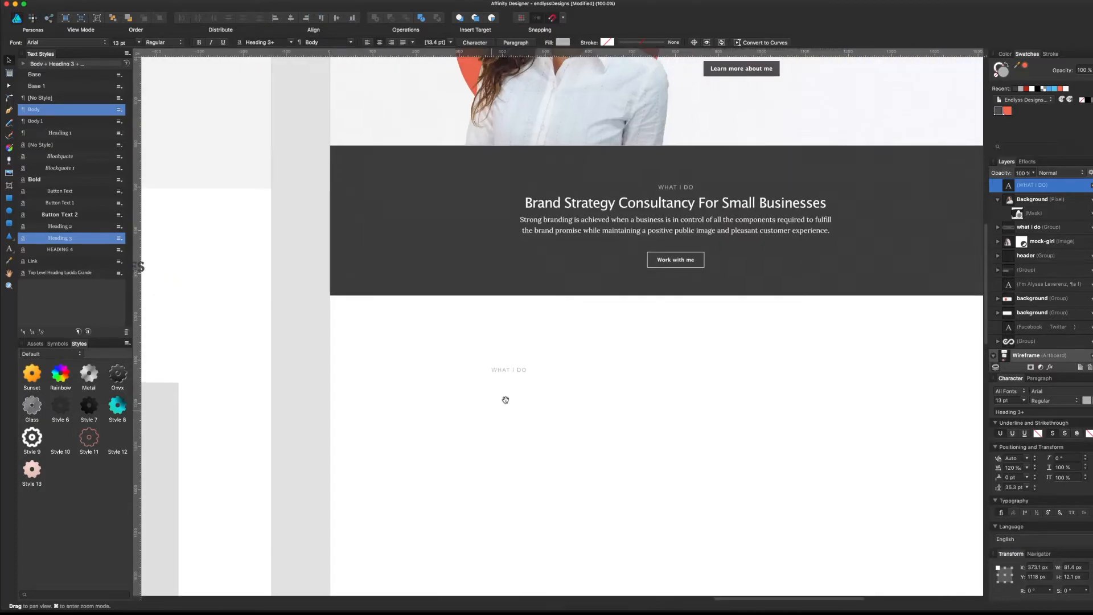
triple_click(519, 371)
text(HOW I WORK)
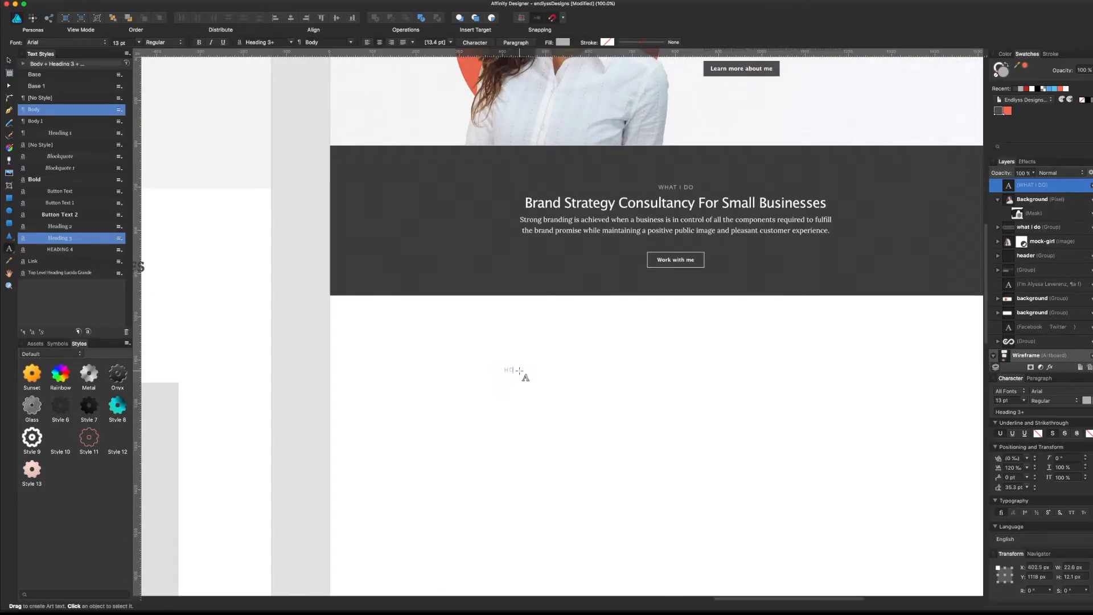
key(Escape)
click(600, 327)
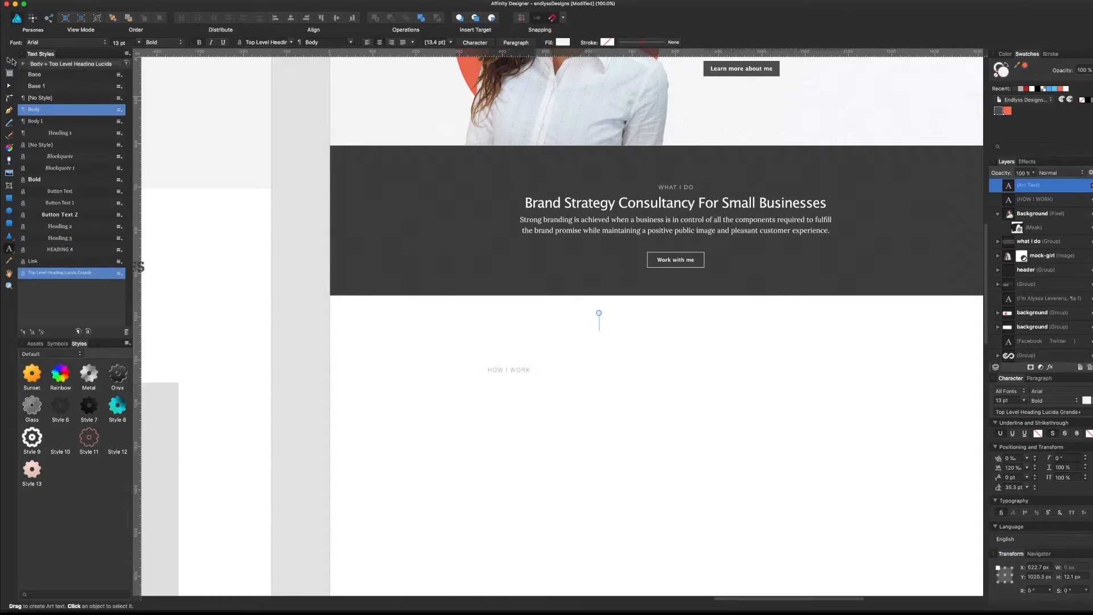
key(Escape)
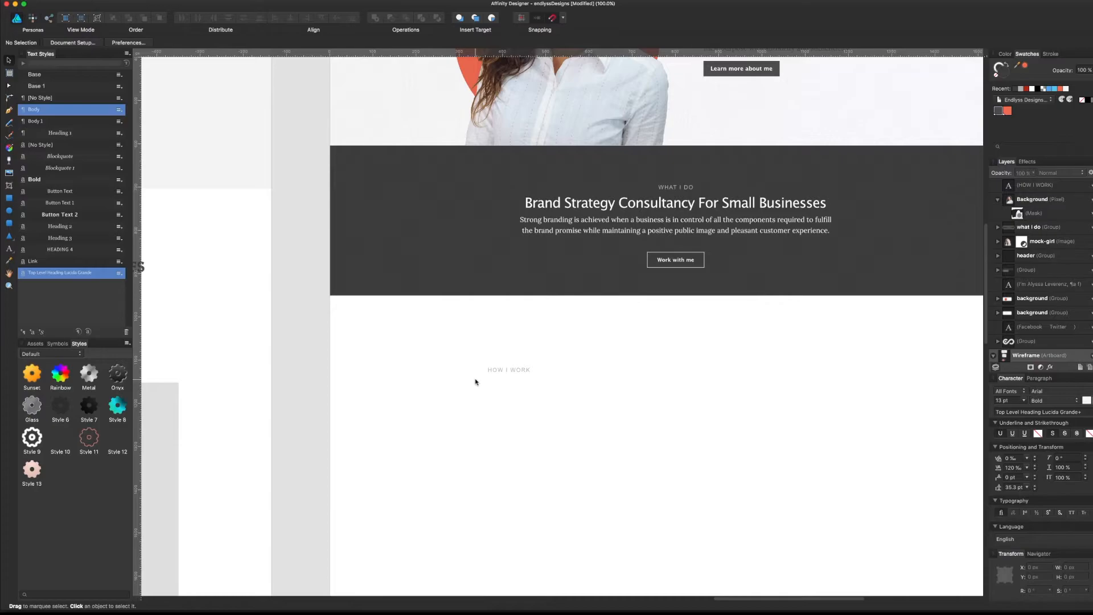
- Show the guides and examine the position and text settings of the wireframe's HOW I WORK label
key(super+semicolon)
scroll(475, 381, left, 15)
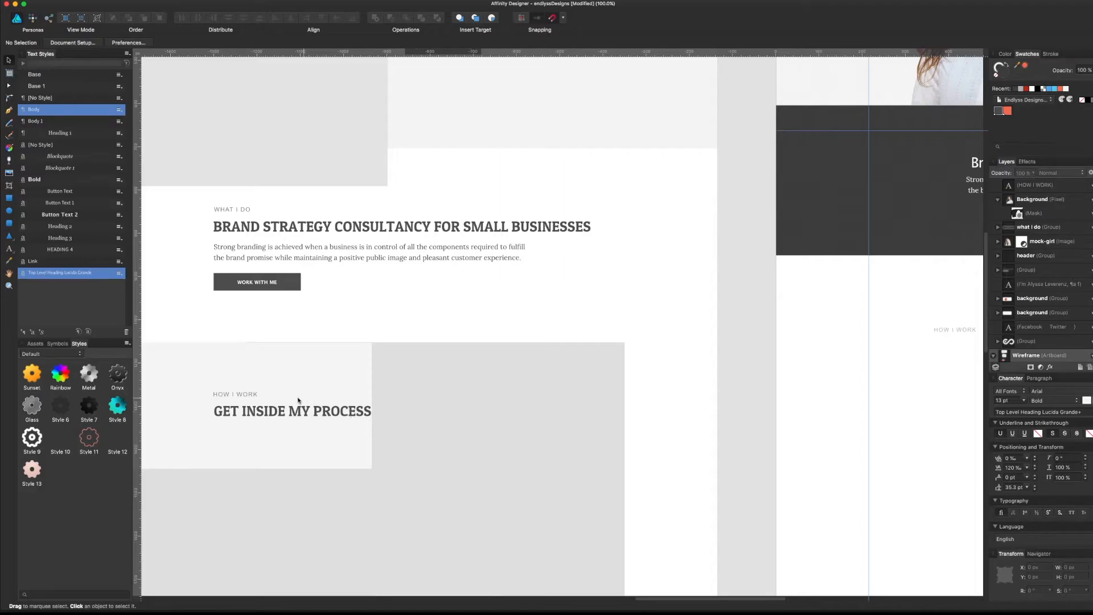
click(237, 397)
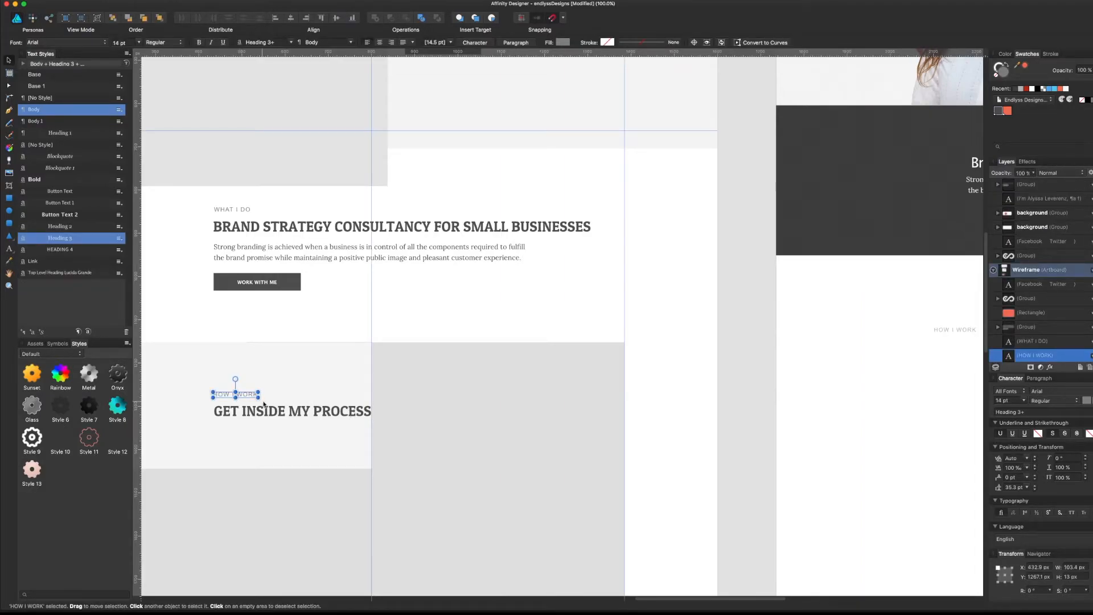
click(707, 382)
scroll(573, 393, right, 15)
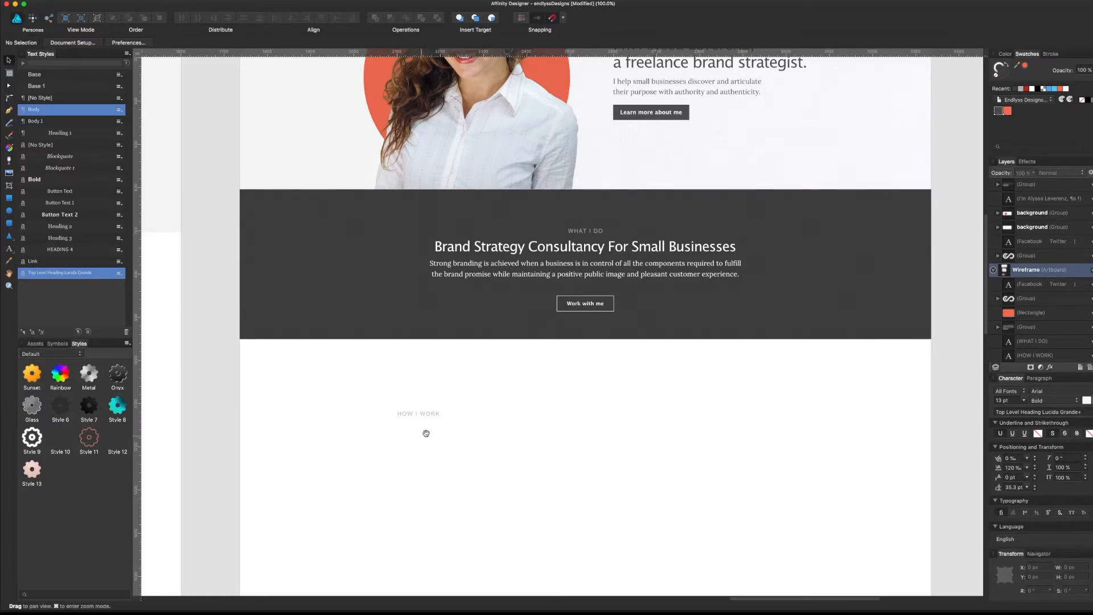
scroll(416, 440, up, 3)
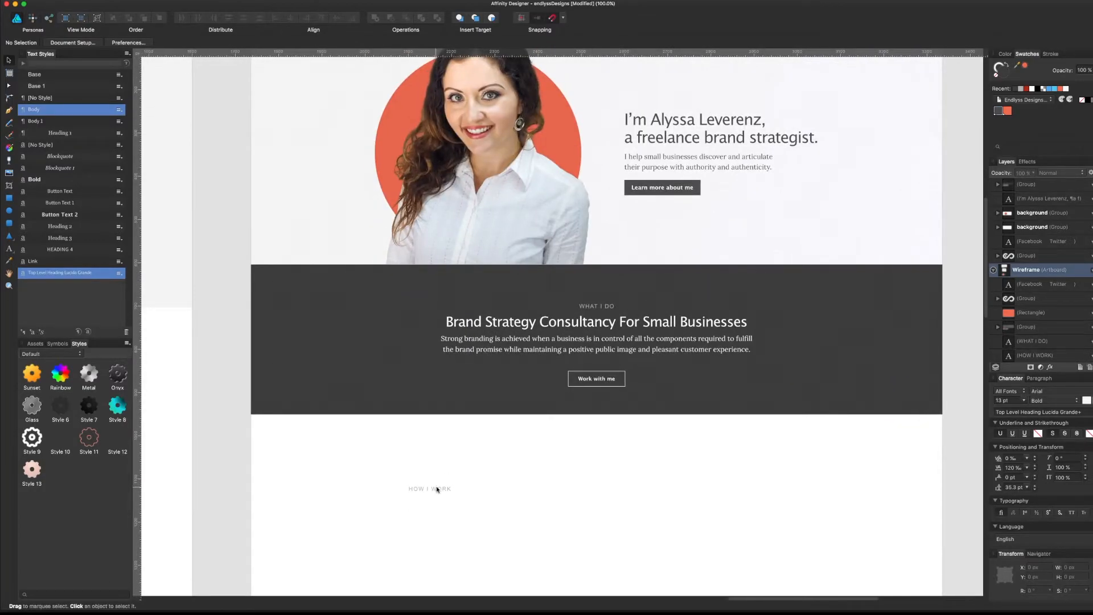
- Place the Home page's HOW I WORK label slightly inside the first column guide, at about X 278, Y 1079 px
drag(436, 489, 402, 471)
key(super+semicolon)
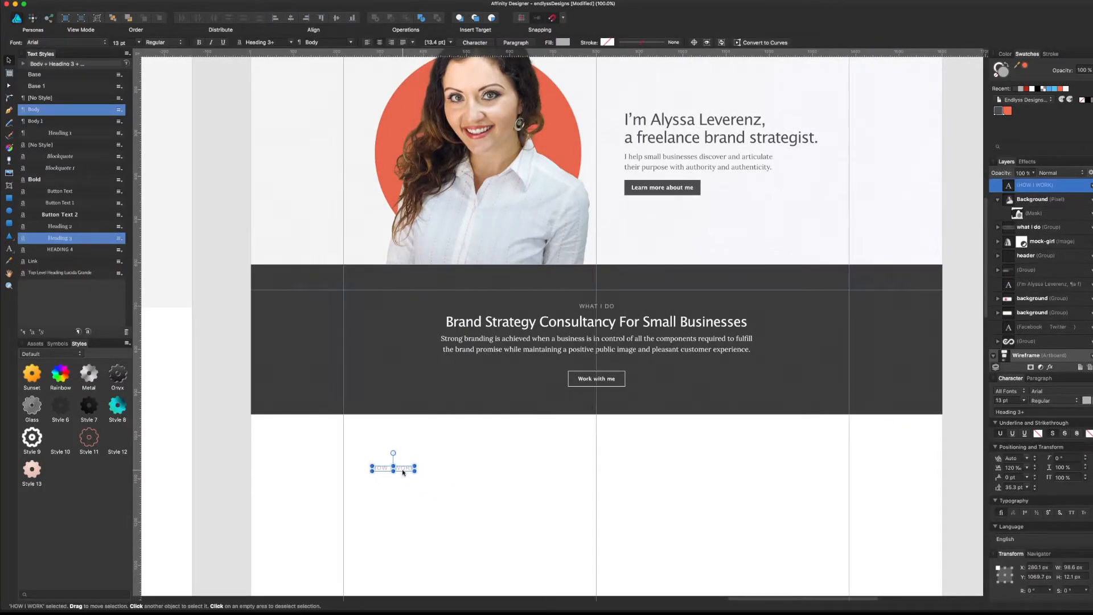
drag(402, 472, 378, 472)
mouse_move(514, 512)
mouse_down()
mouse_move(520, 502)
mouse_move(473, 583)
mouse_move(504, 498)
mouse_move(534, 315)
mouse_move(729, 340)
mouse_move(726, 357)
mouse_move(832, 341)
mouse_move(412, 371)
mouse_up()
drag(740, 315, 524, 392)
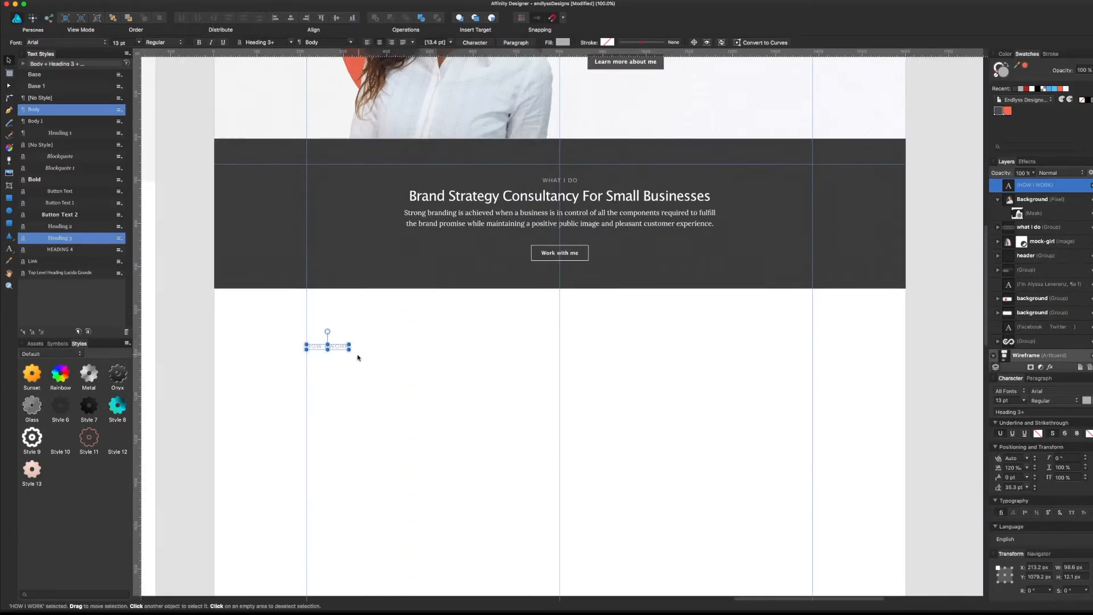
drag(342, 350, 370, 349)
click(547, 359)
drag(551, 359, 485, 345)
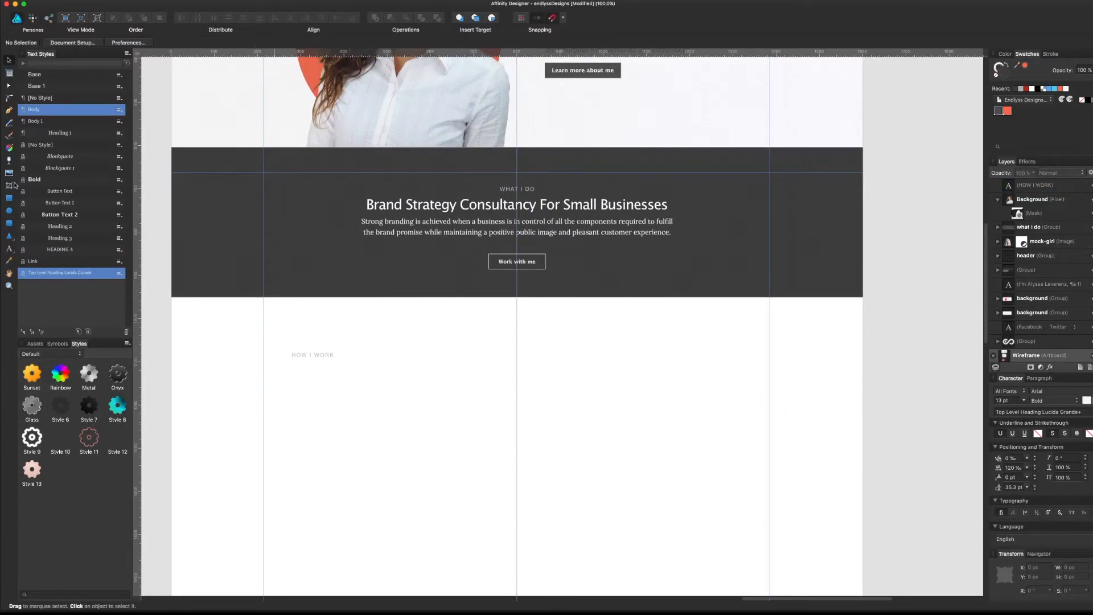
- Copy the wireframe's Get inside my process heading onto the Home page, beneath the HOW I WORK label at about X 278, Y 1129 px
drag(229, 431, 843, 395)
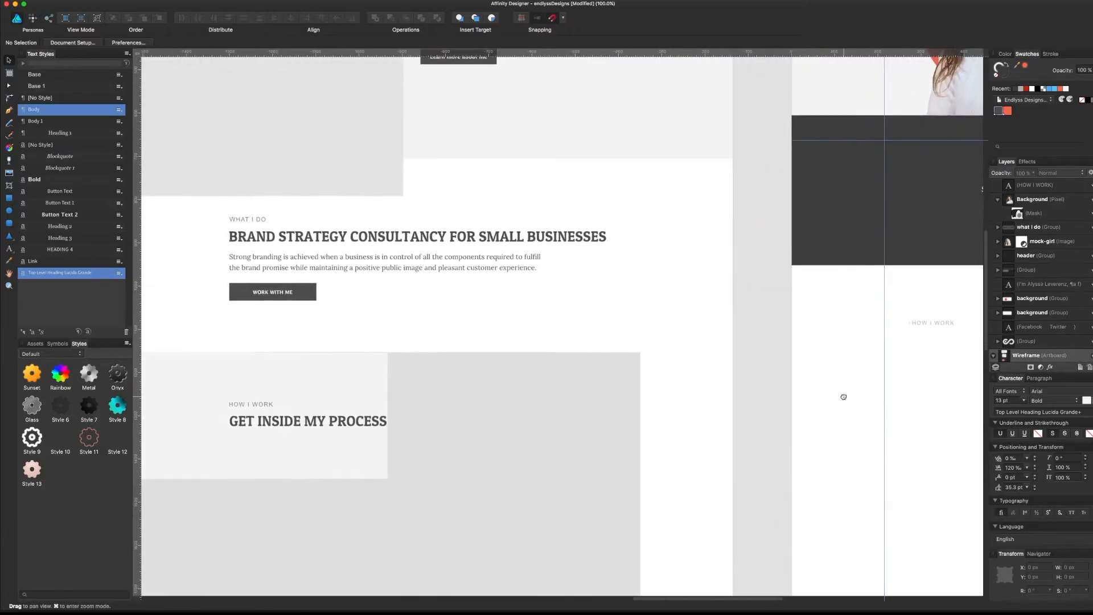
click(324, 425)
double_click(353, 424)
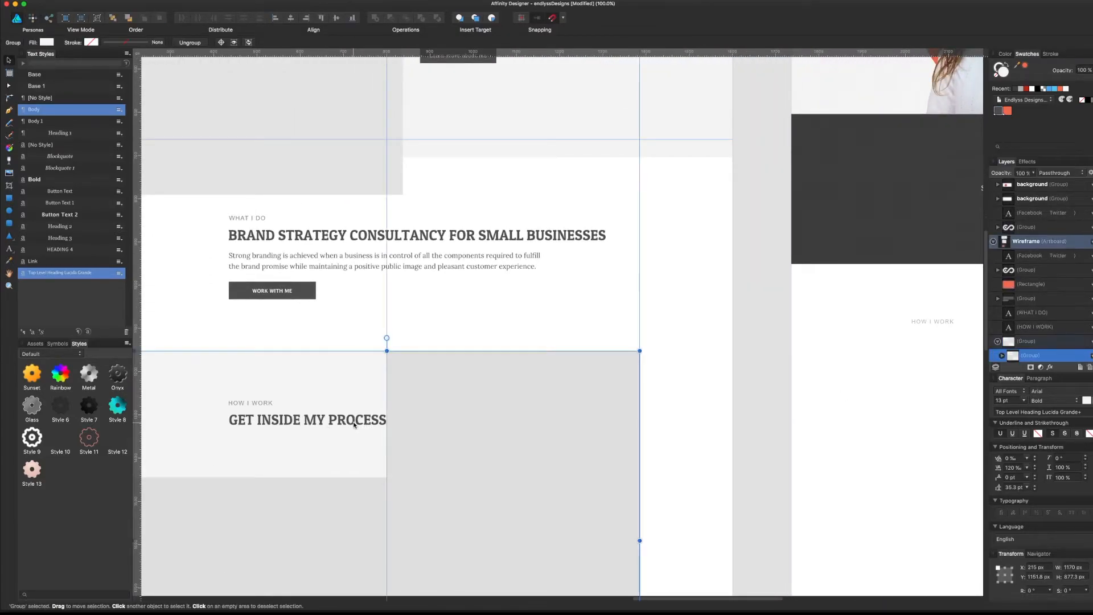
double_click(354, 424)
key(super+c)
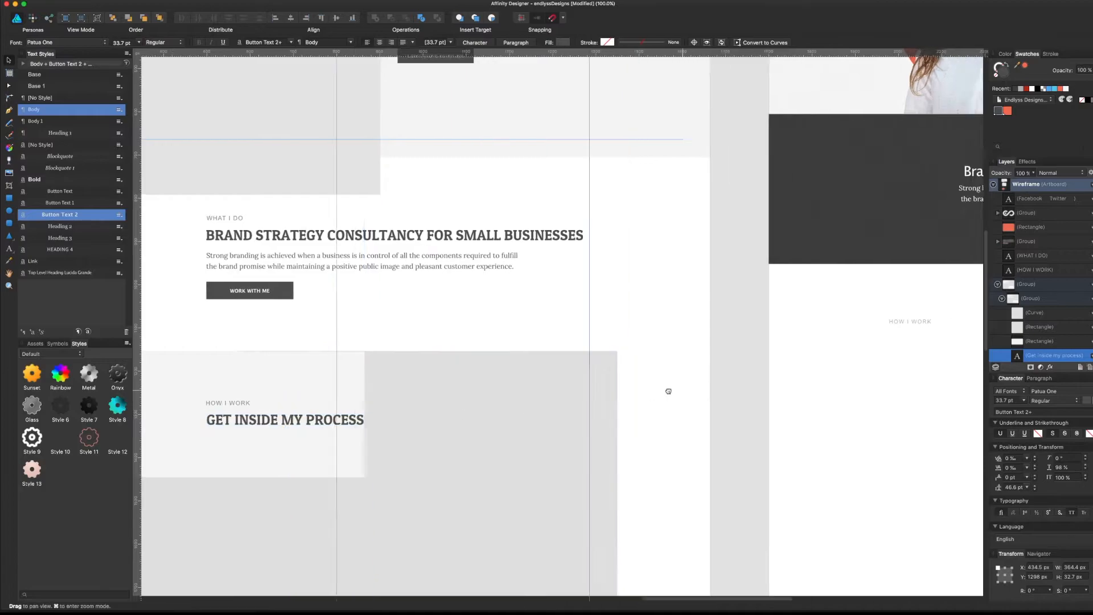
drag(969, 389, 383, 401)
key(super+v)
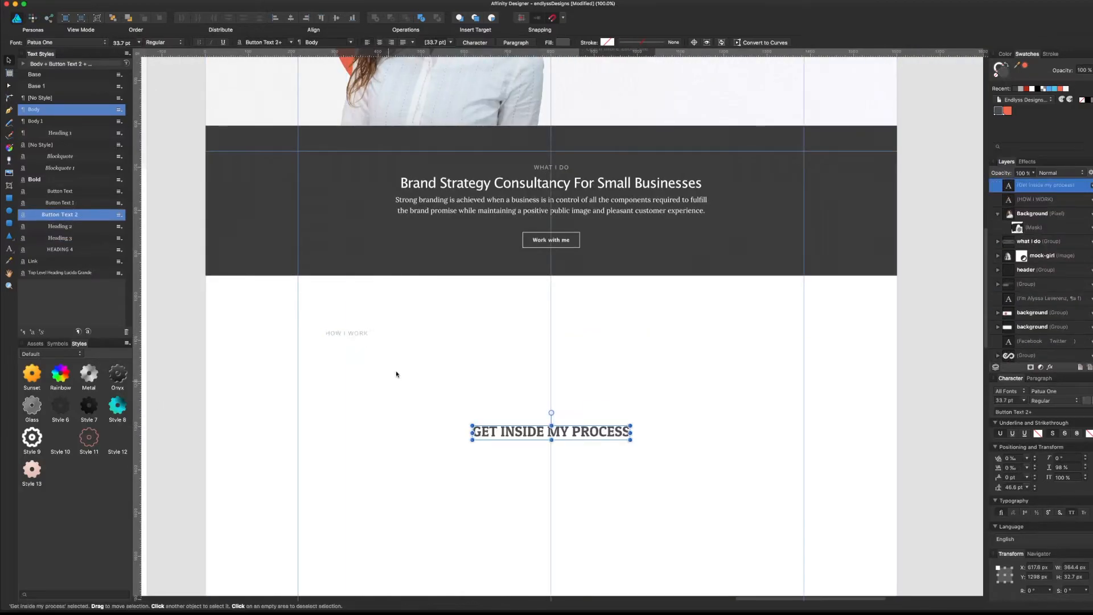
drag(532, 435, 386, 362)
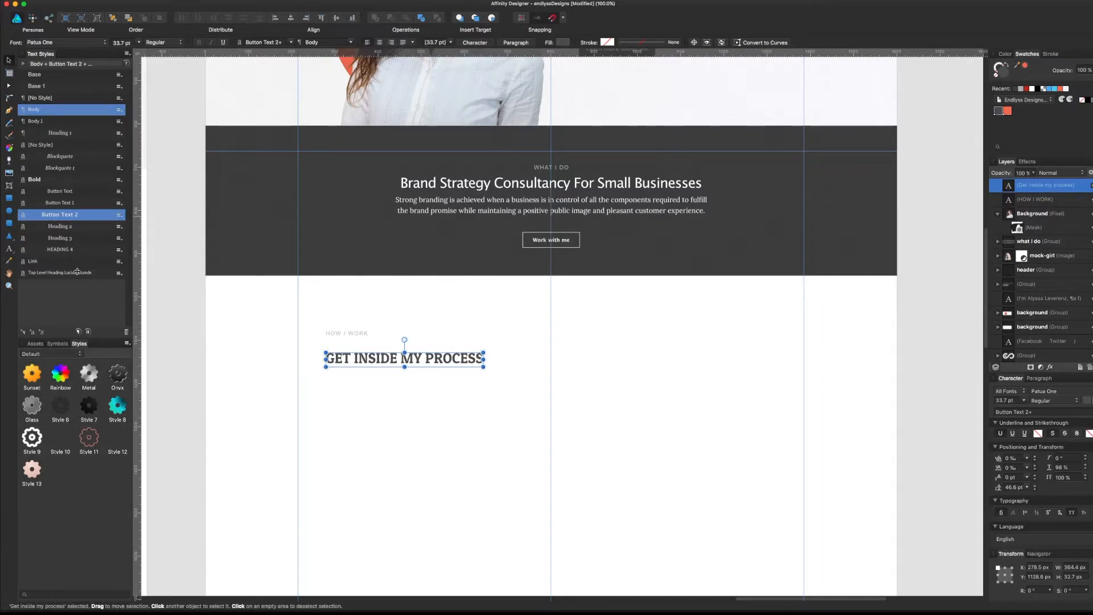
- Apply the Top Level Heading Lucida Grande style to the Get inside my process heading and reduce its size to 30 pt
click(77, 272)
click(398, 386)
click(434, 363)
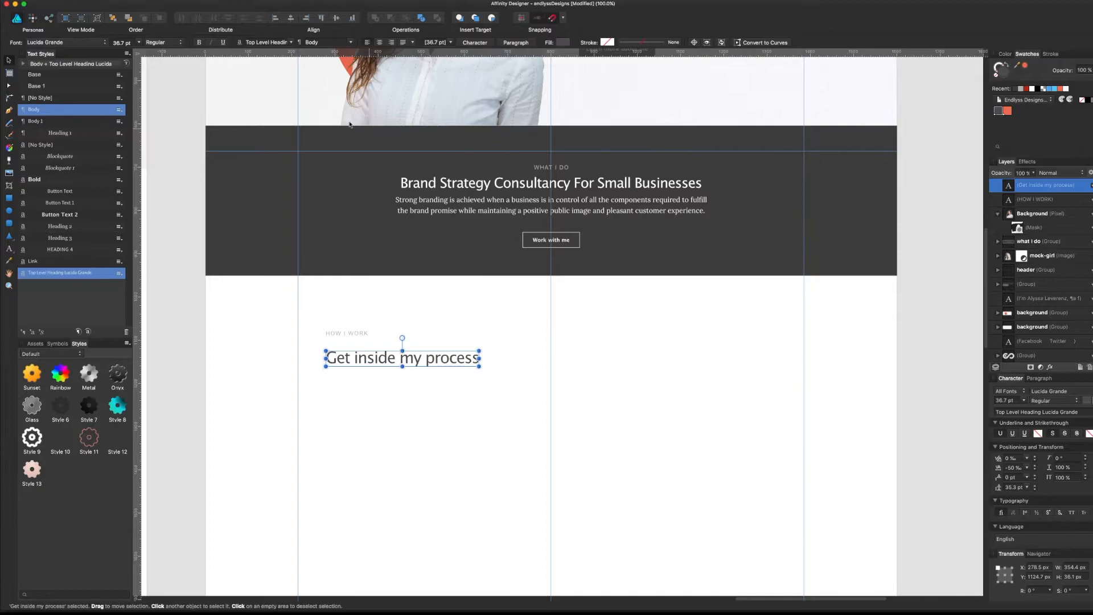
click(137, 44)
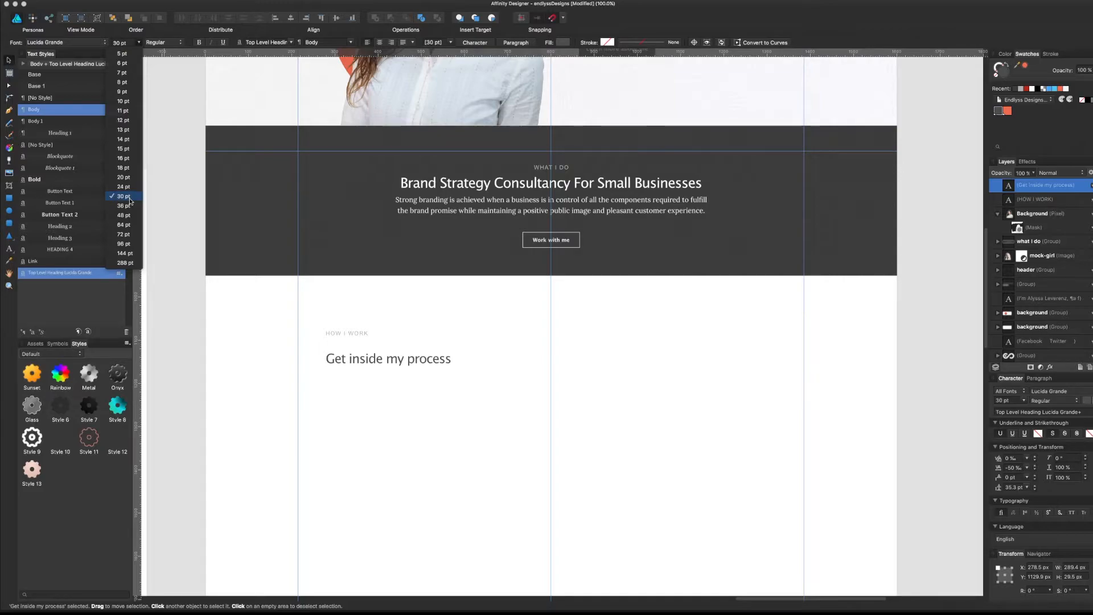
click(124, 197)
- Match the Get inside my process heading to the dark band's heading at 32 pt, and move it slightly up towards its label
click(472, 183)
click(472, 183)
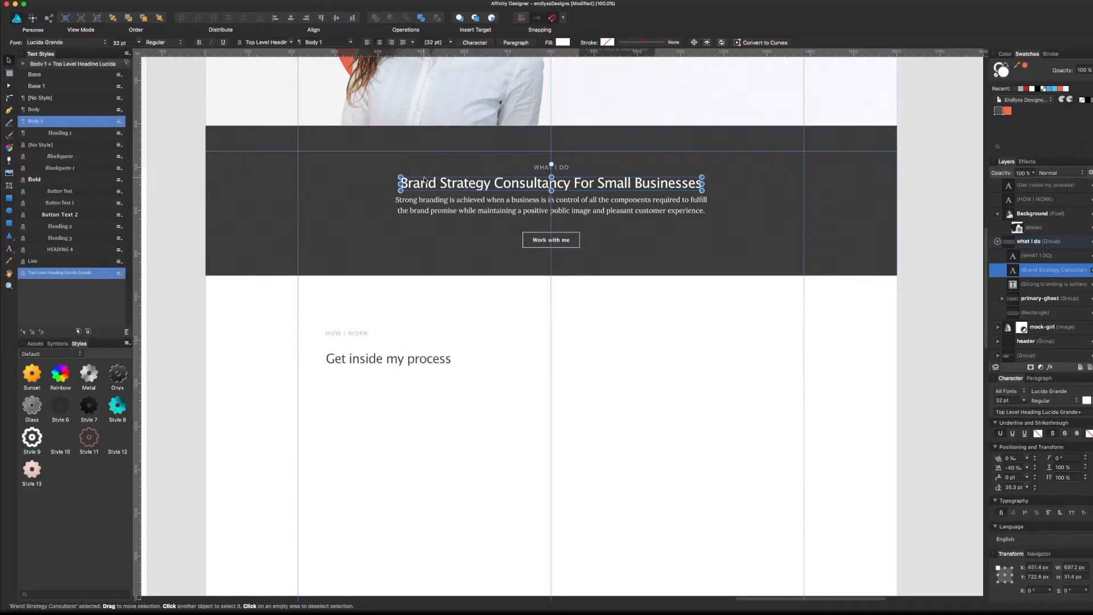
click(354, 357)
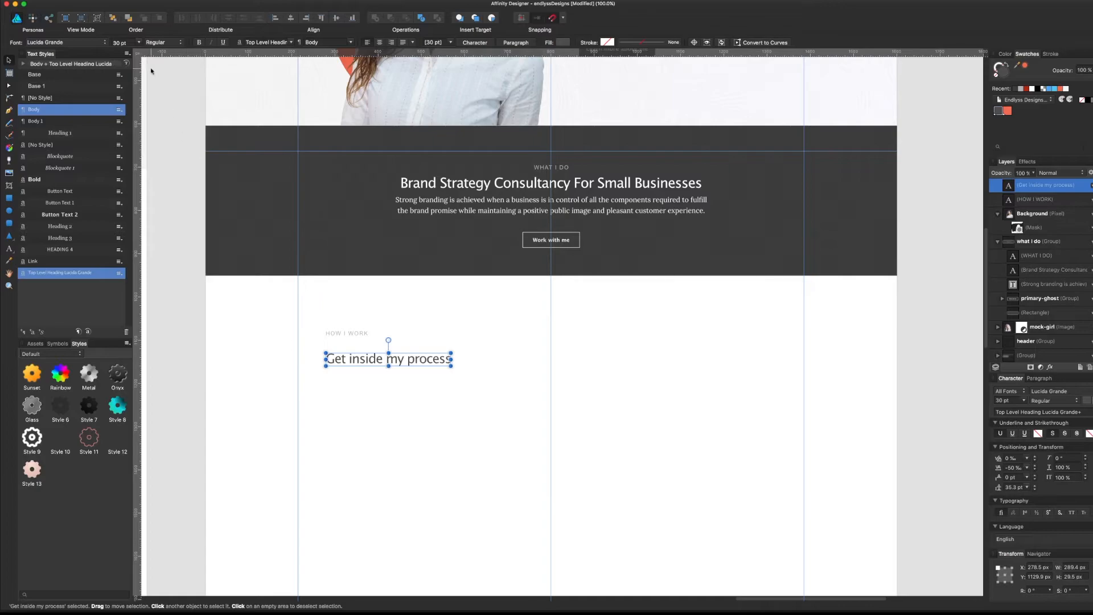
click(136, 43)
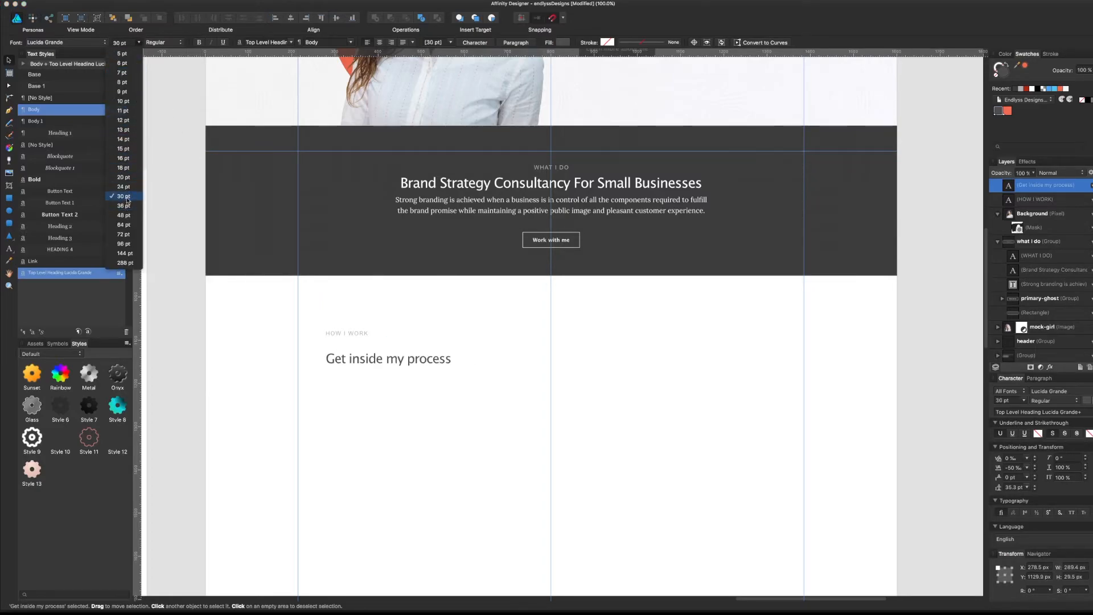
click(127, 199)
click(131, 42)
text(32)
key(Return)
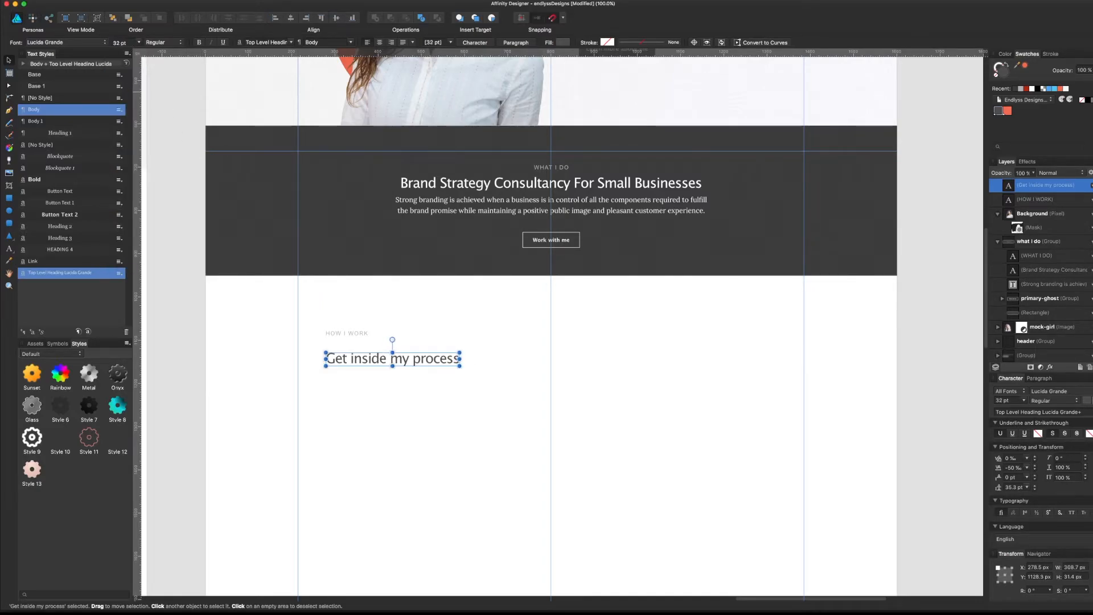
click(370, 461)
drag(403, 359, 399, 355)
- Darken the HOW I WORK label's text colour to grey #929292
click(358, 333)
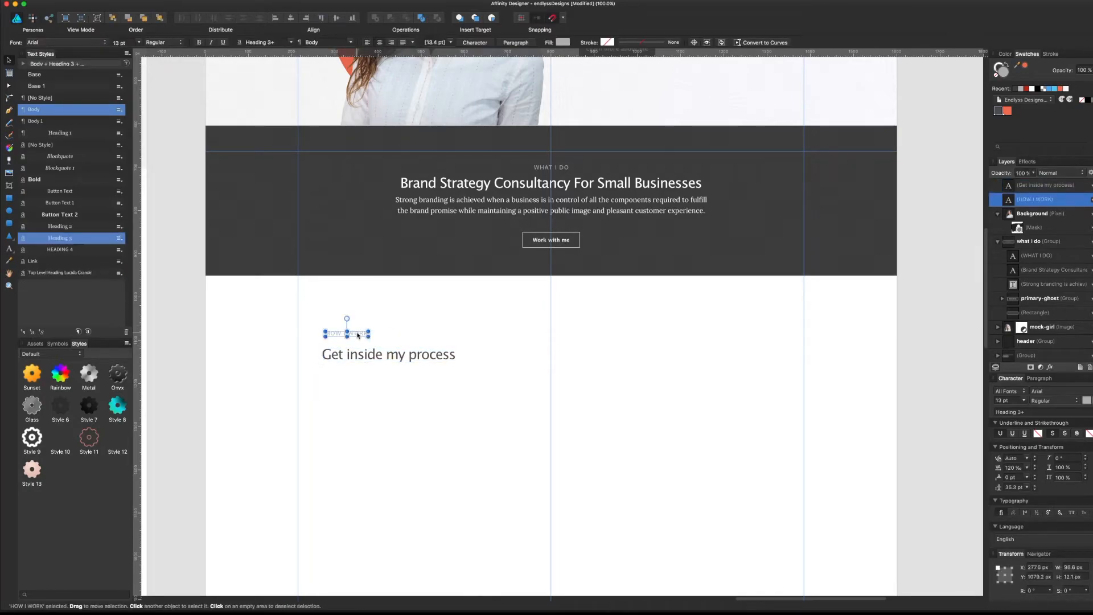
double_click(1000, 71)
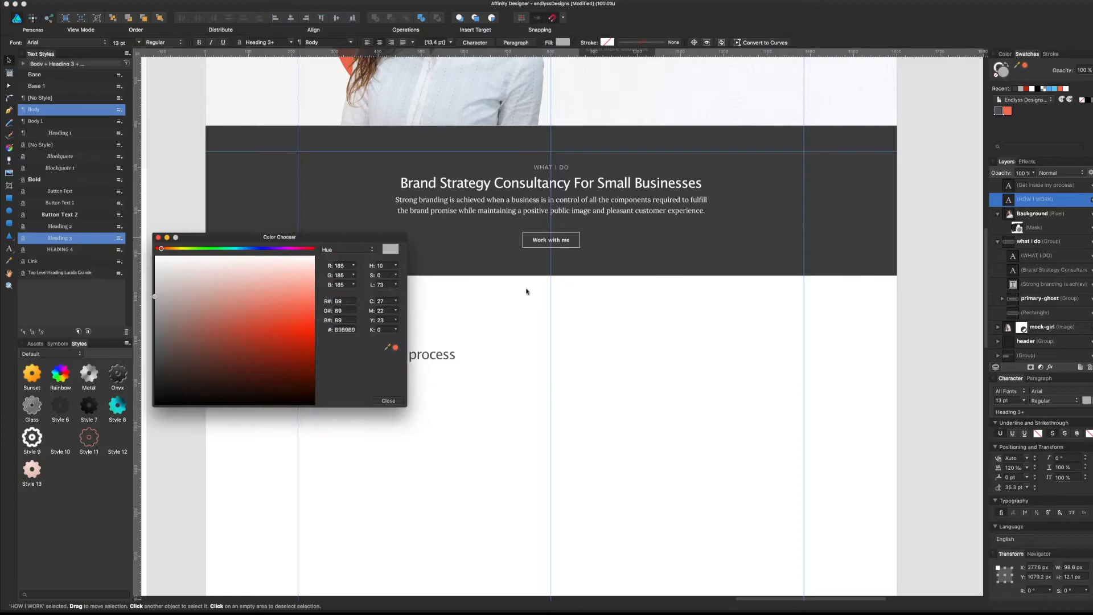
drag(154, 296, 155, 332)
drag(248, 243, 639, 315)
drag(547, 411, 529, 393)
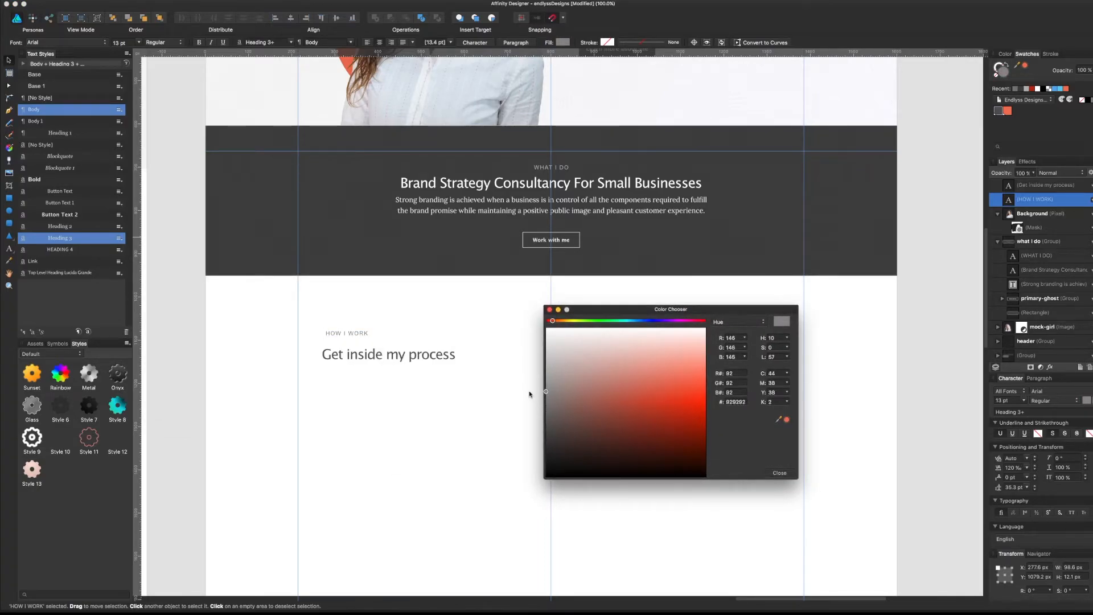
click(779, 472)
click(364, 388)
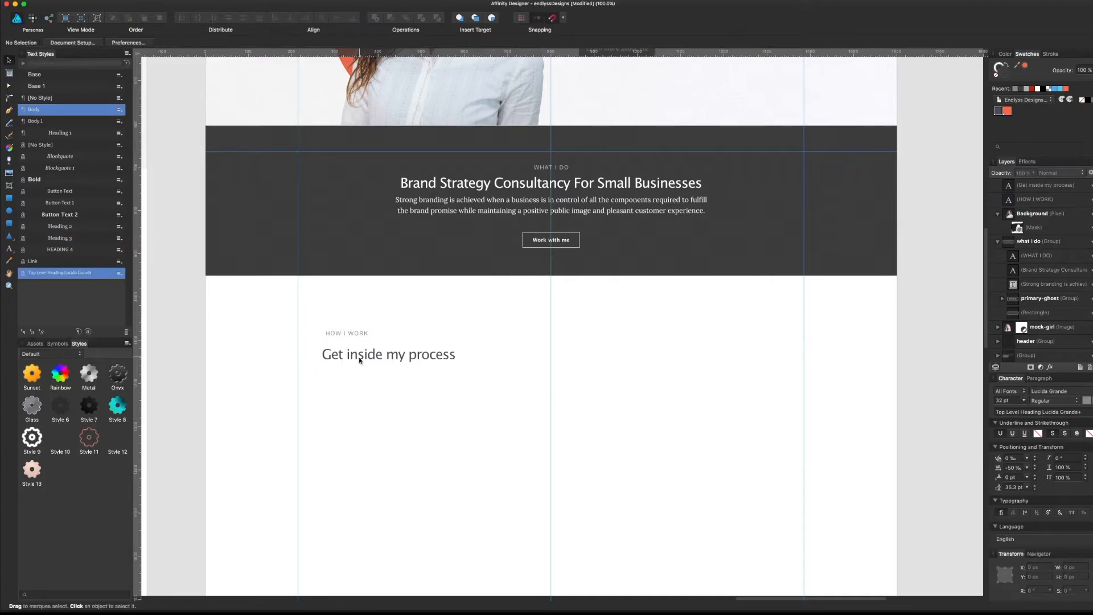
- Shift the Get inside my process heading slightly so its starting edge aligns with the HOW I WORK label
click(363, 357)
drag(362, 357, 366, 357)
- Examine the wireframe's How I Work block layout and compare it with the Home page design
drag(445, 455, 461, 383)
drag(190, 415, 784, 328)
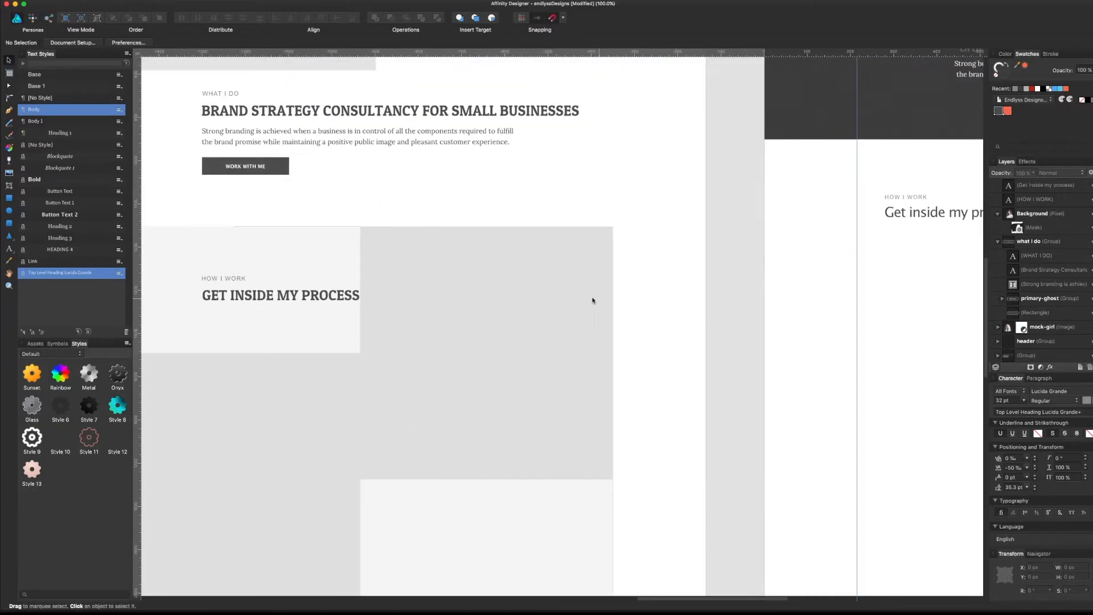
click(594, 300)
click(739, 412)
drag(825, 373, 214, 423)
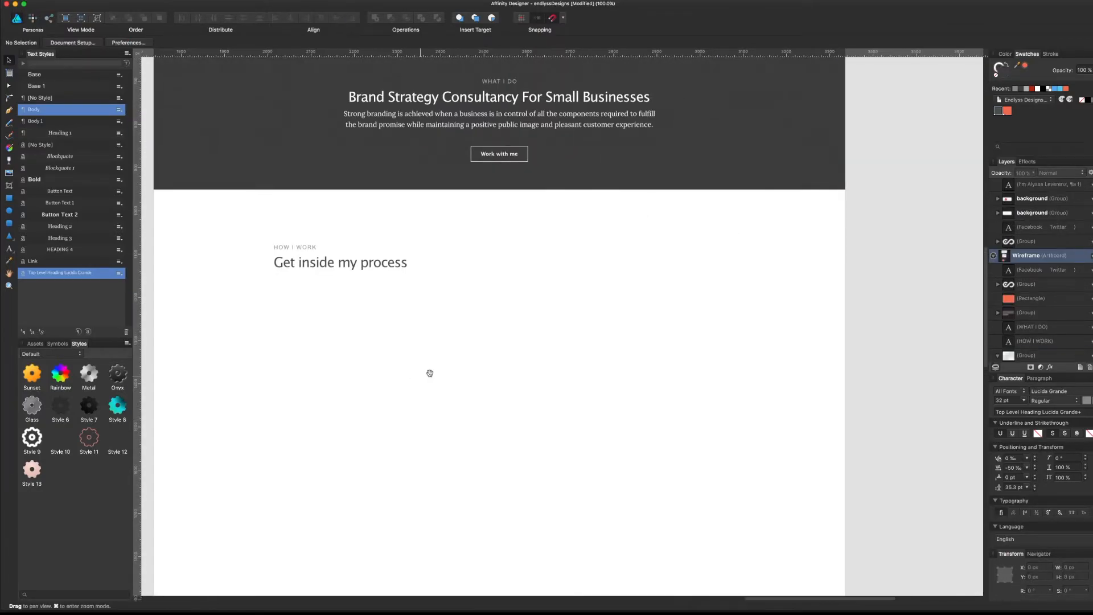
click(9, 199)
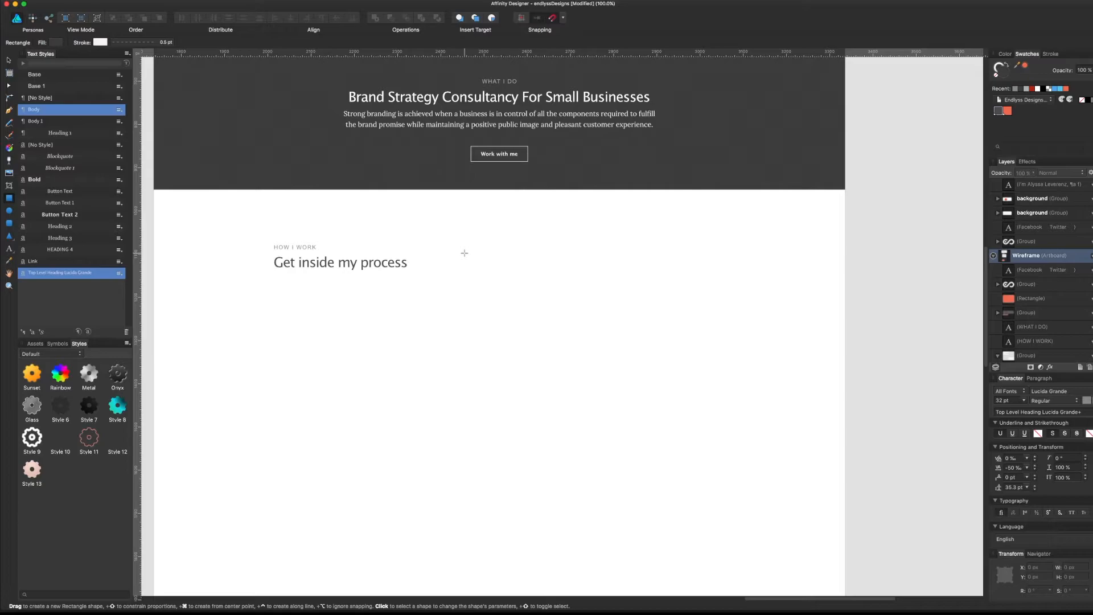
key(v)
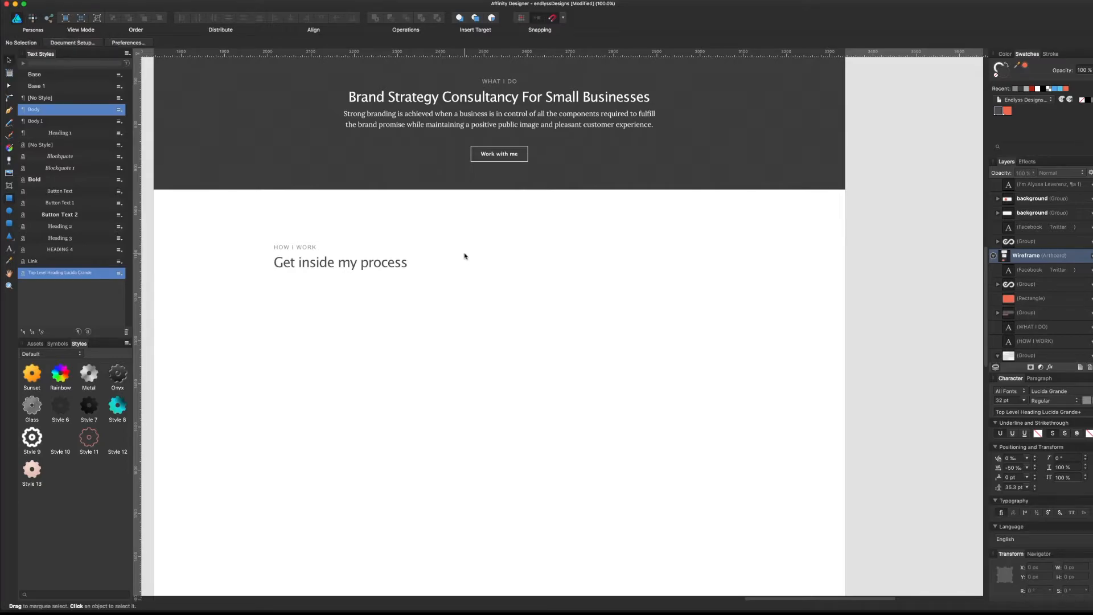
scroll(464, 256, up, 10)
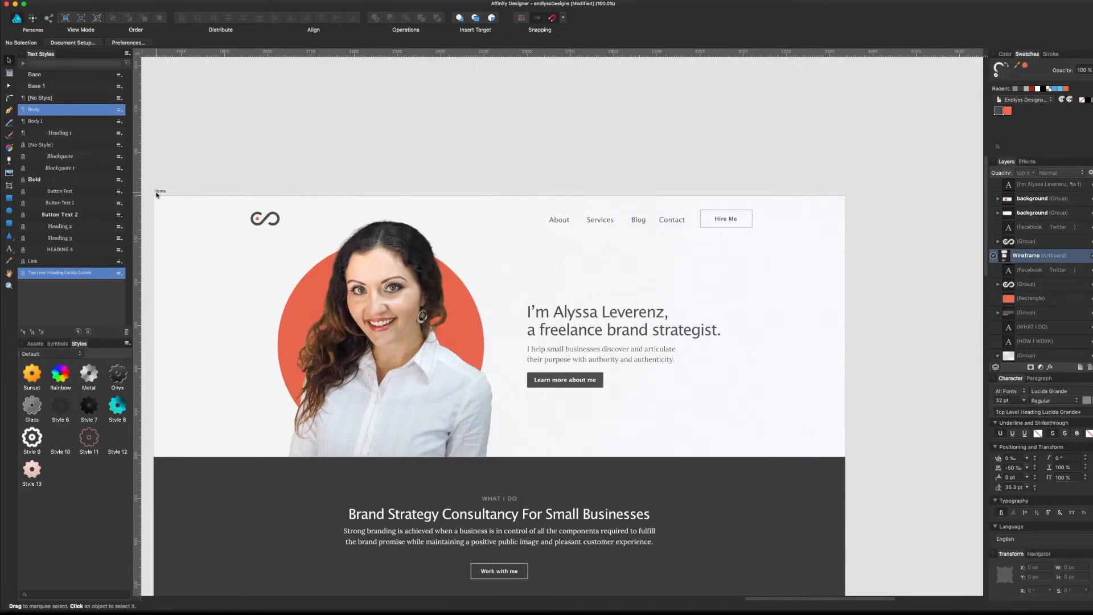
- Draw a rectangle about 585 by 263 px beside the Get inside my process heading, between the centre and outer column guides
click(157, 195)
scroll(427, 282, down, 10)
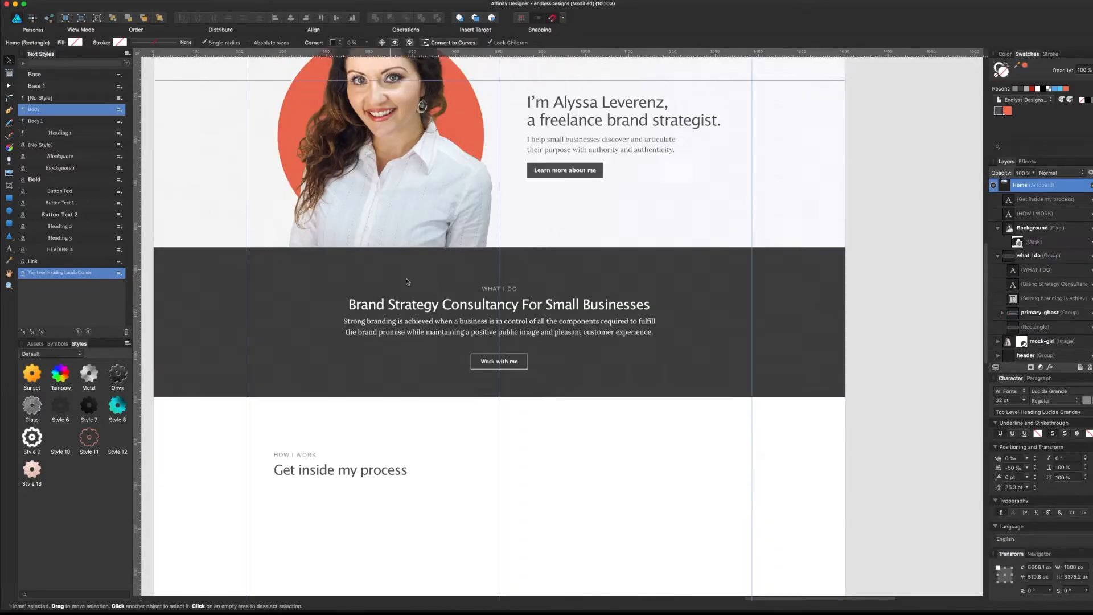
scroll(593, 293, up, 4)
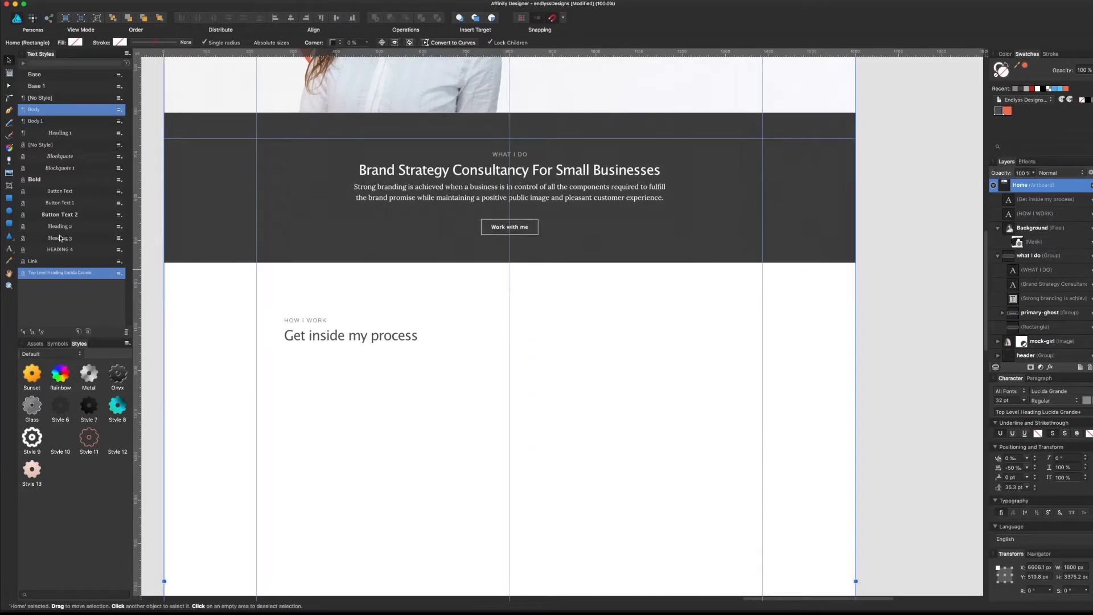
click(10, 199)
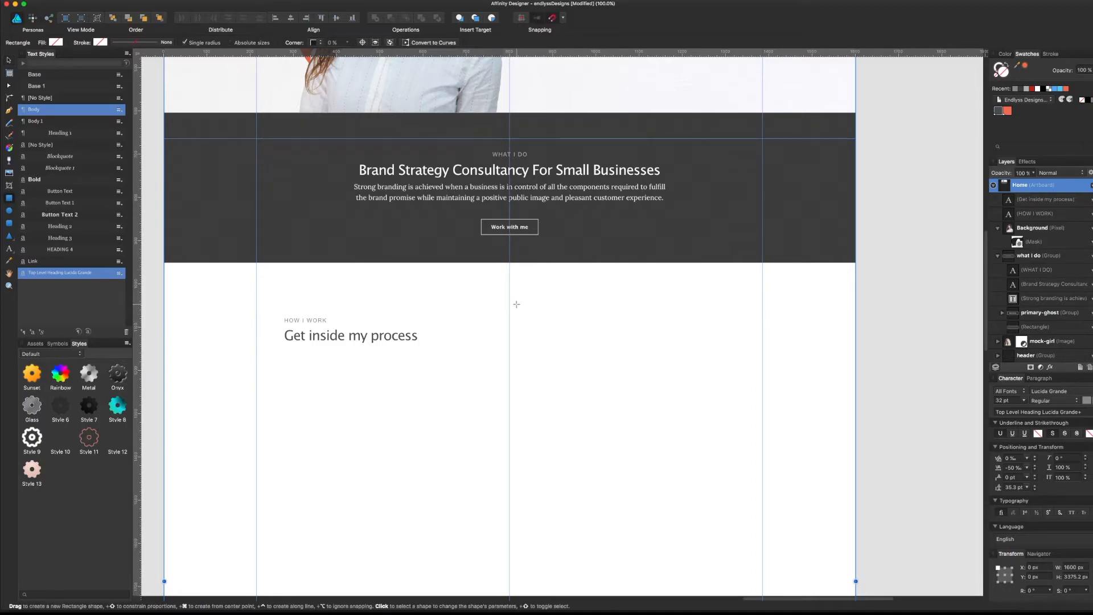
drag(510, 302, 763, 416)
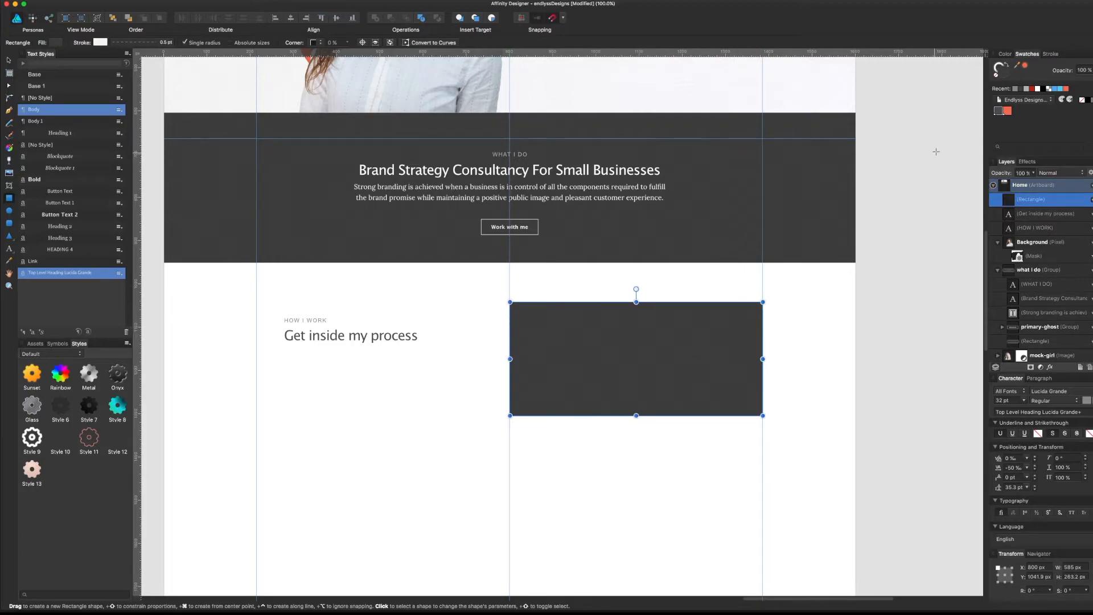
- Fill the new rectangle with the orange swatch from the Endlyss Designs document palette
click(1049, 101)
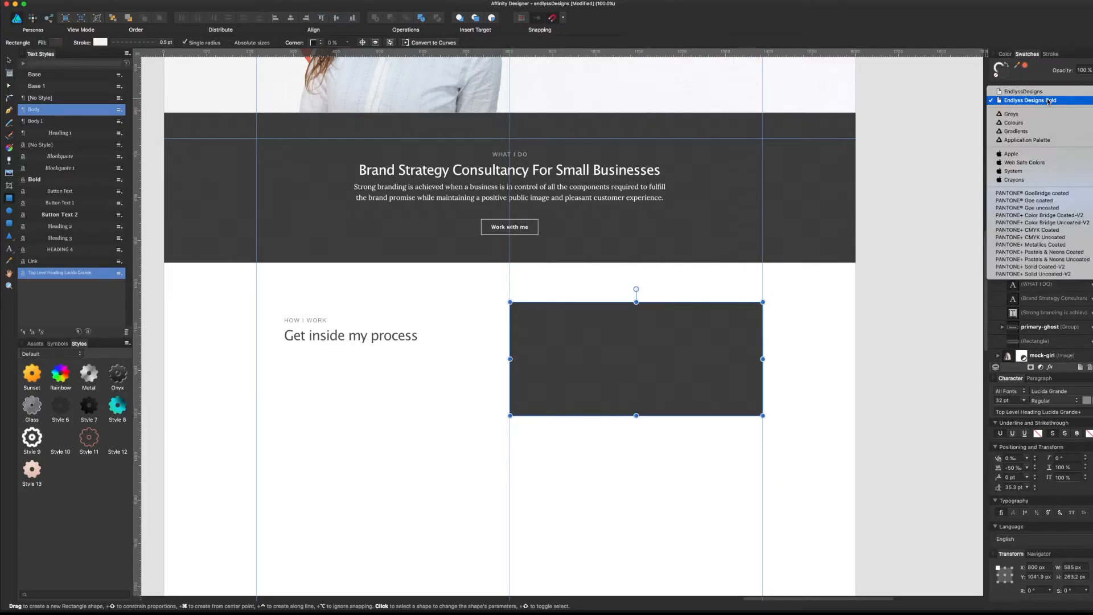
click(1048, 100)
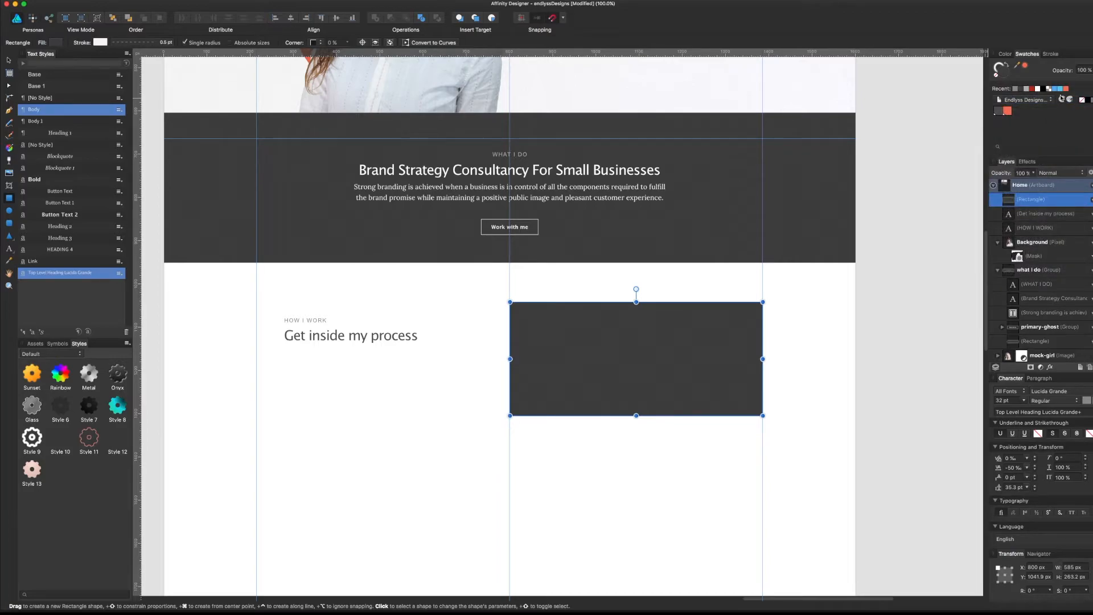
click(1007, 111)
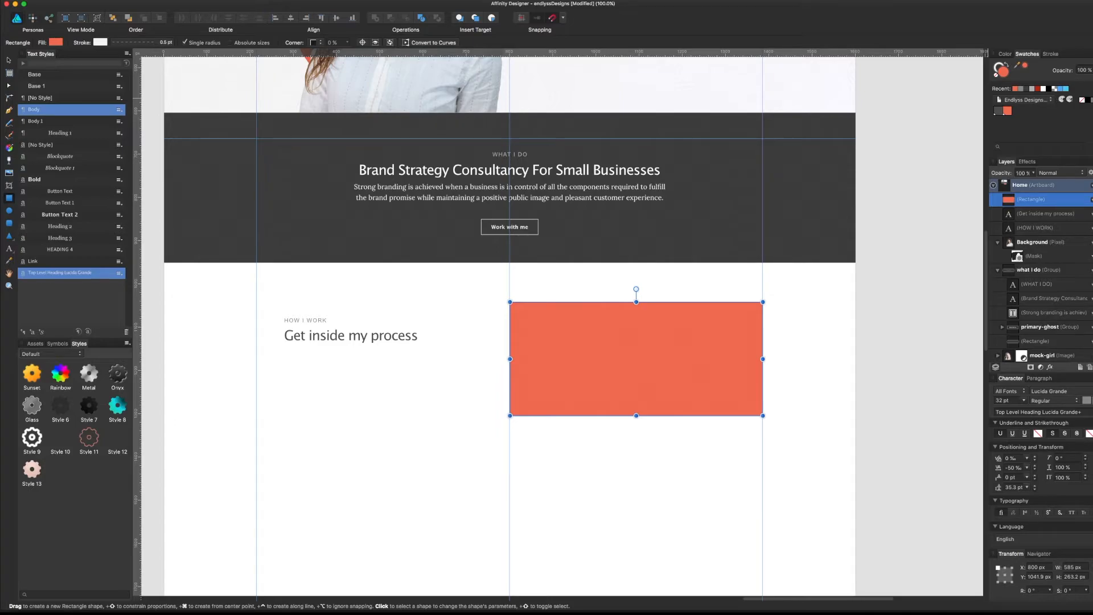
- Create a Tints color chord from the orange swatch in the Endlyss Designs palette
drag(1092, 56, 1013, 56)
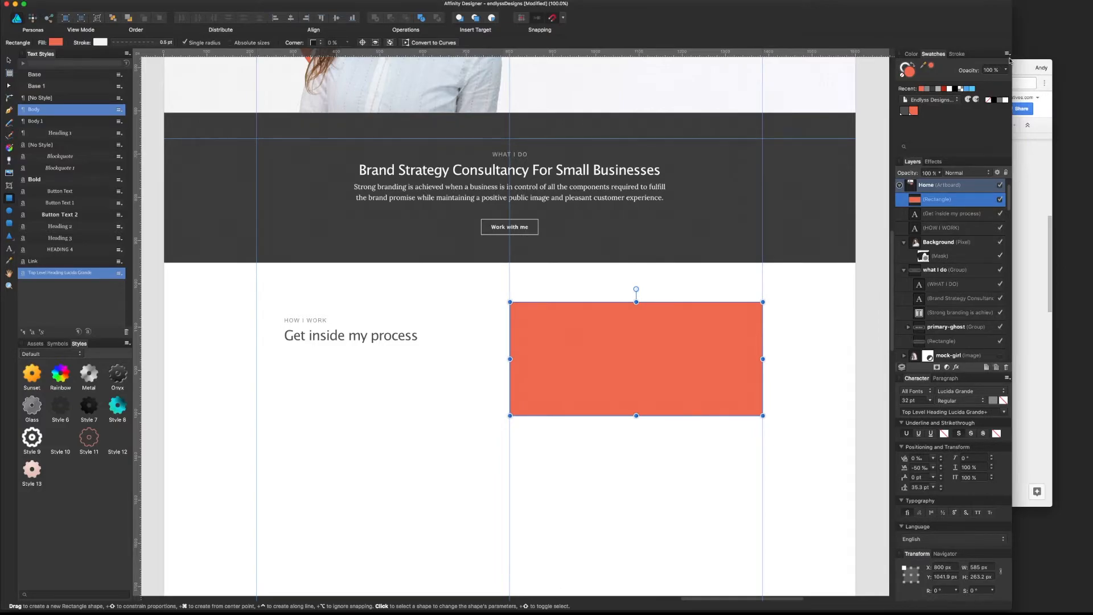
click(1007, 54)
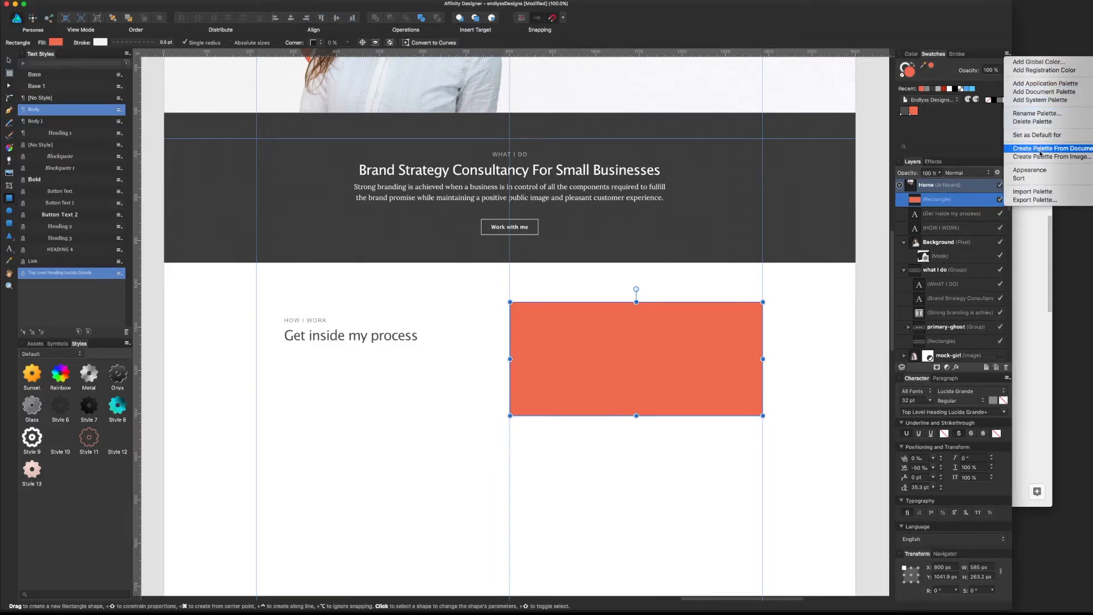
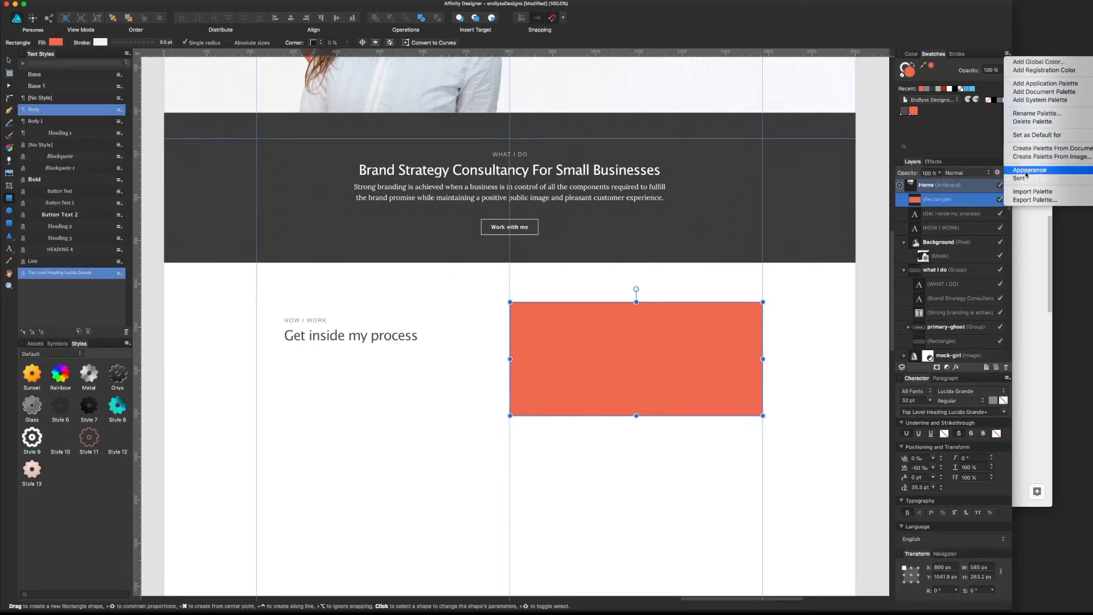
click(974, 144)
right_click(914, 111)
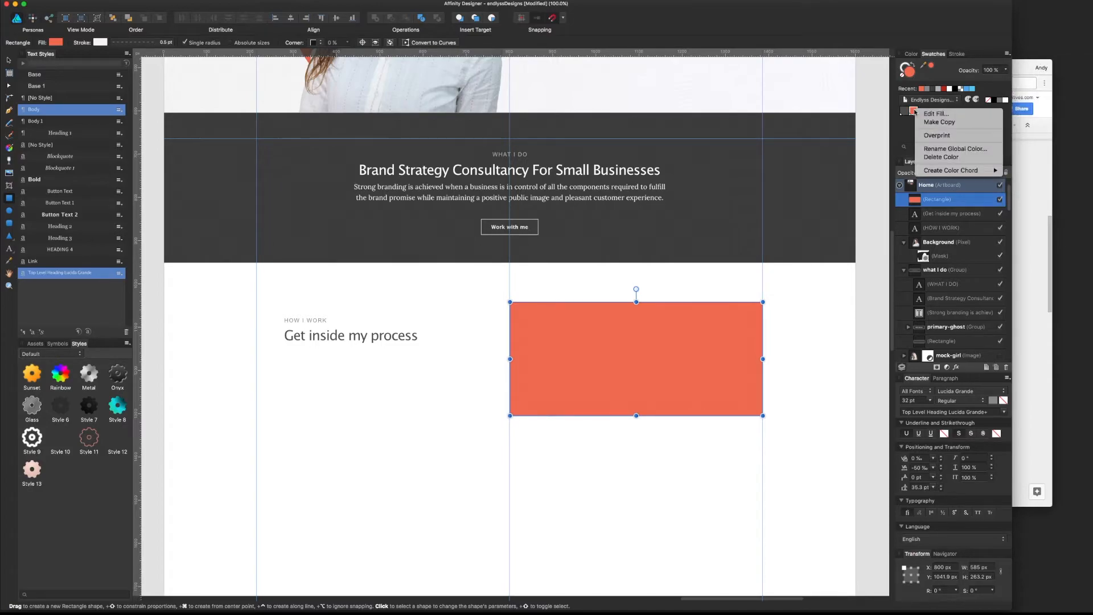
mouse_move(943, 175)
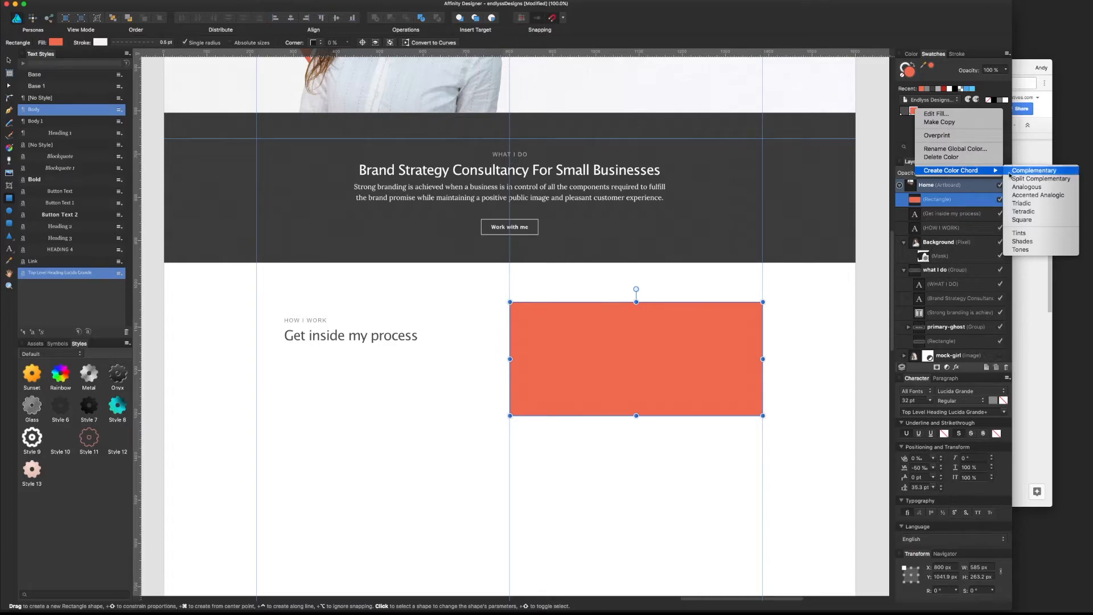
click(1020, 234)
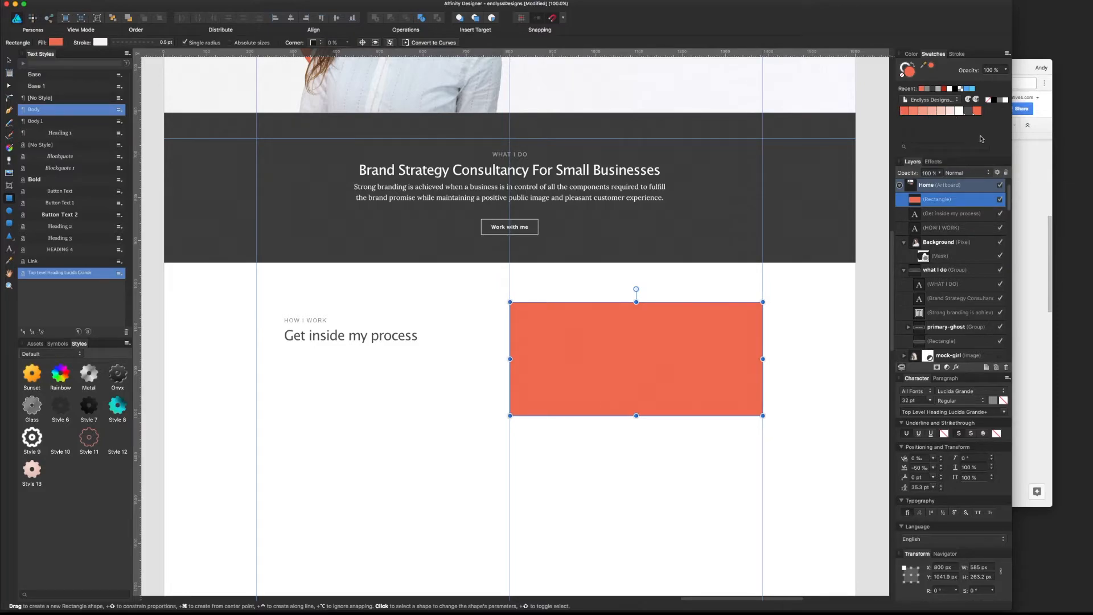
drag(1012, 138, 1091, 139)
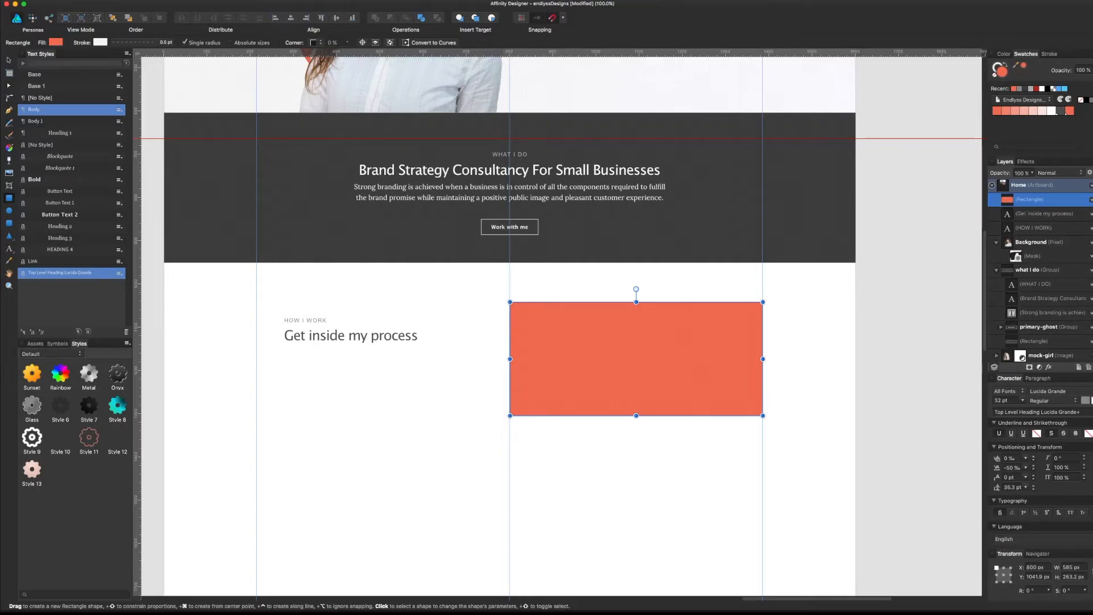
- Try a lighter orange tint as the rectangle's fill and undo it
click(876, 329)
click(720, 335)
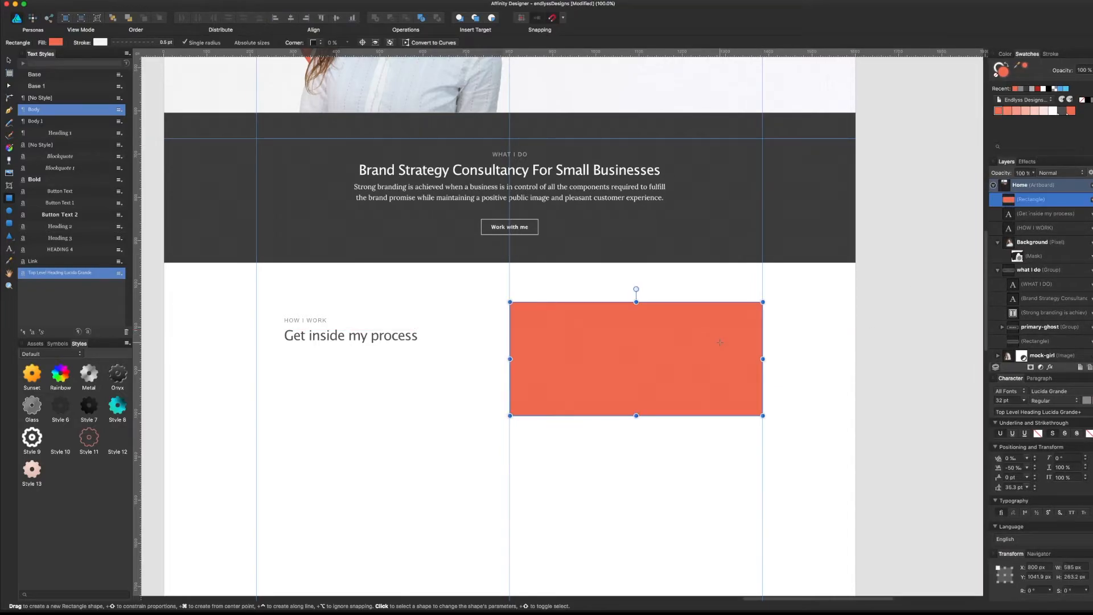
click(797, 321)
key(space)
drag(457, 358, 685, 350)
drag(516, 384, 316, 464)
drag(557, 337, 548, 361)
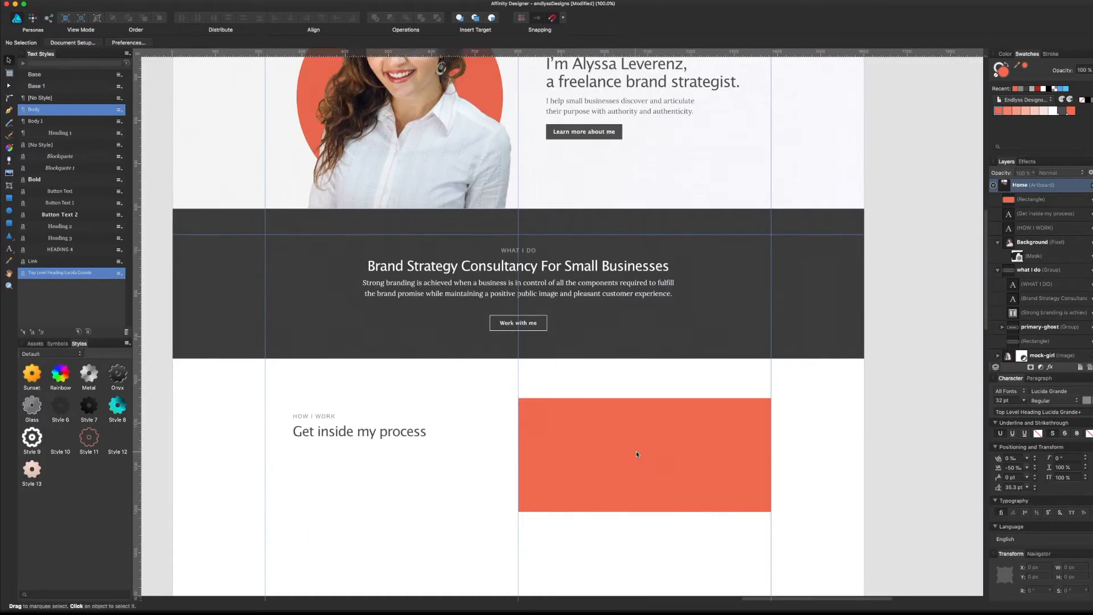
click(637, 453)
click(1027, 112)
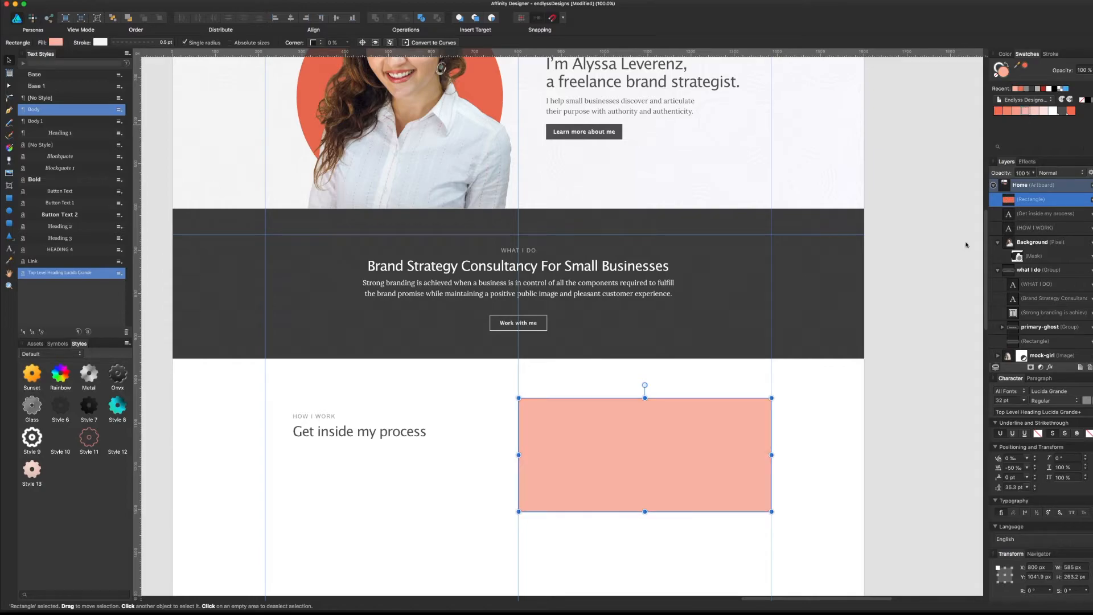
click(786, 412)
scroll(841, 336, down, 3)
click(729, 369)
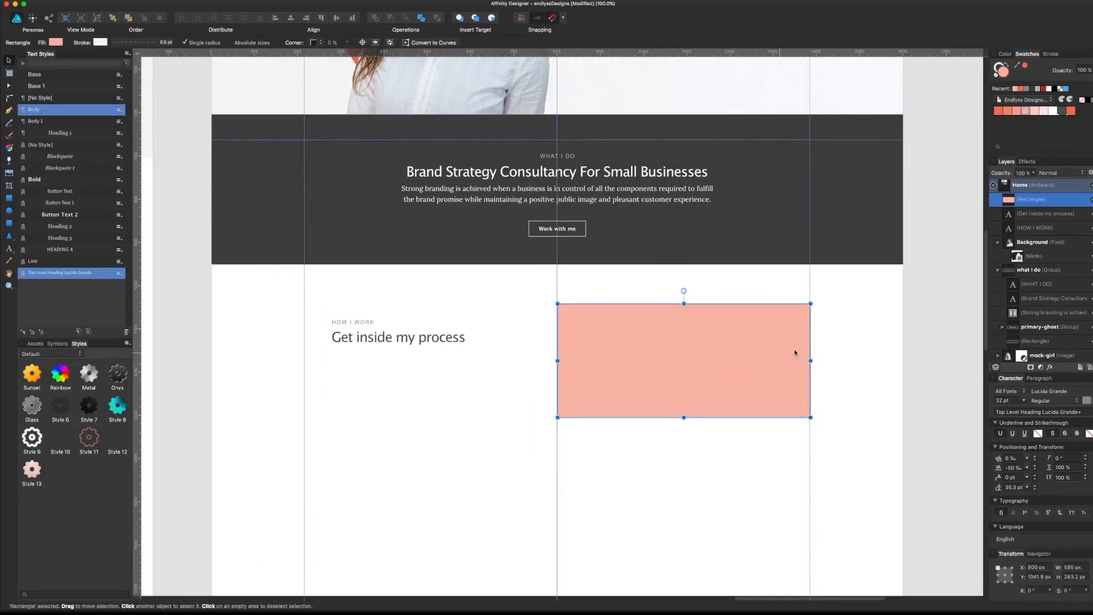
key(super+z)
- Duplicate the orange rectangle into the cell below the heading and fill the copy with the next lighter tint
click(849, 375)
drag(383, 423, 799, 401)
drag(613, 411, 524, 395)
drag(758, 388, 298, 406)
click(636, 329)
alt+shift+drag(636, 328, 384, 443)
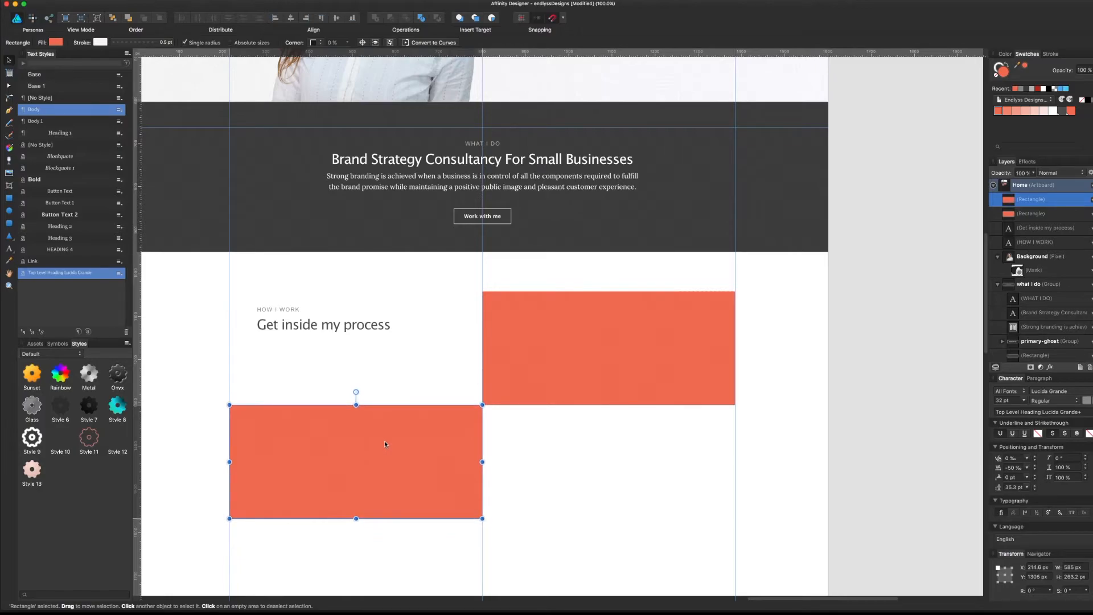
click(551, 454)
click(449, 454)
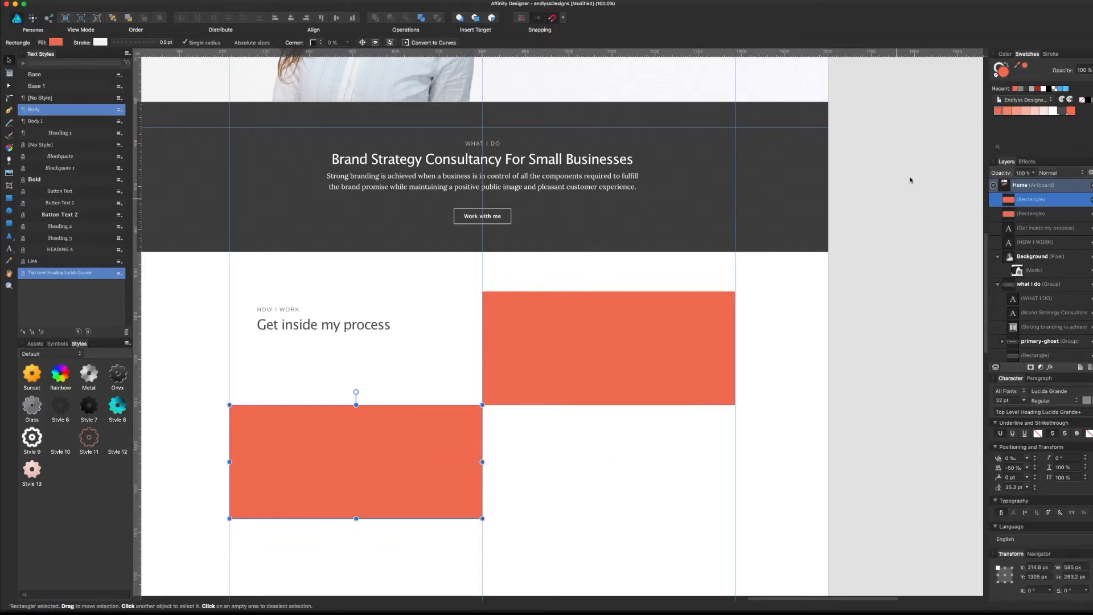
click(1006, 113)
- Add three more rectangle copies to complete the two-column block grid, filling each one with a progressively lighter orange tint
alt+drag(439, 443, 692, 448)
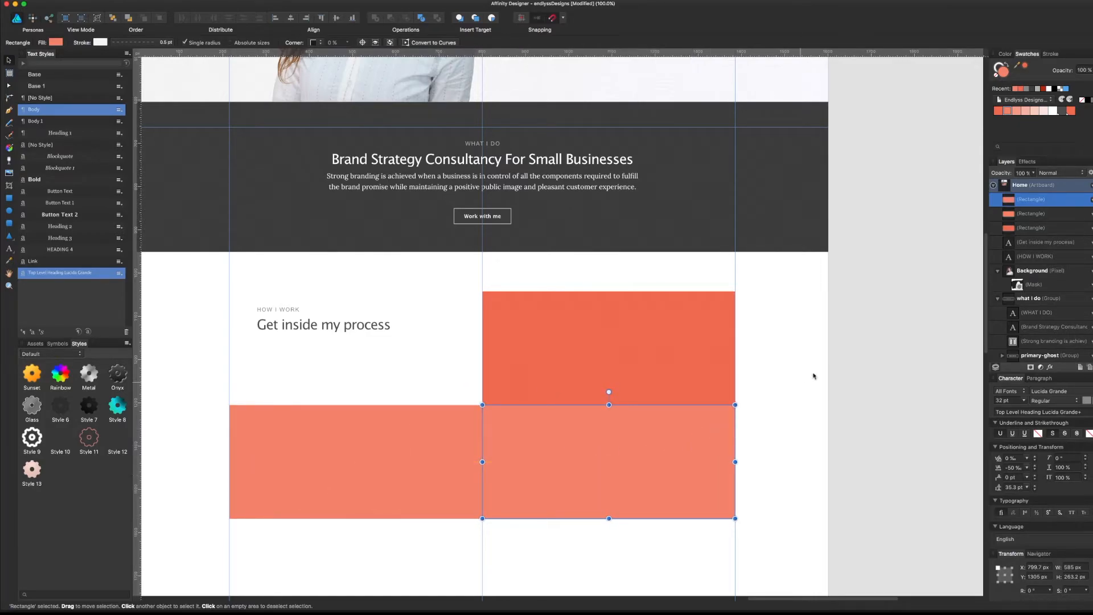
click(1015, 111)
scroll(903, 271, down, 5)
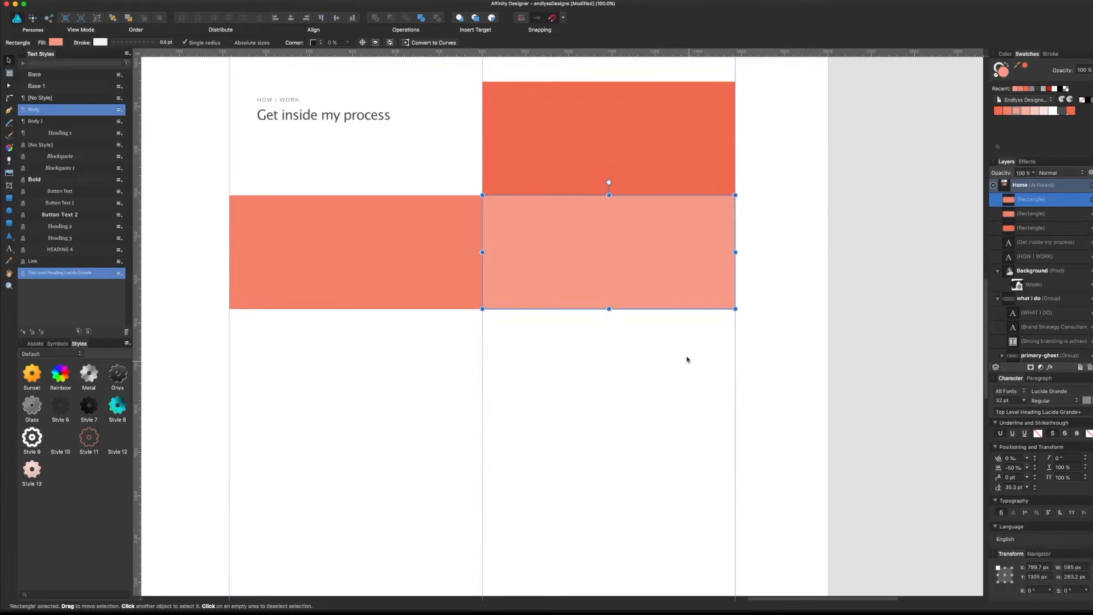
drag(673, 253, 426, 359)
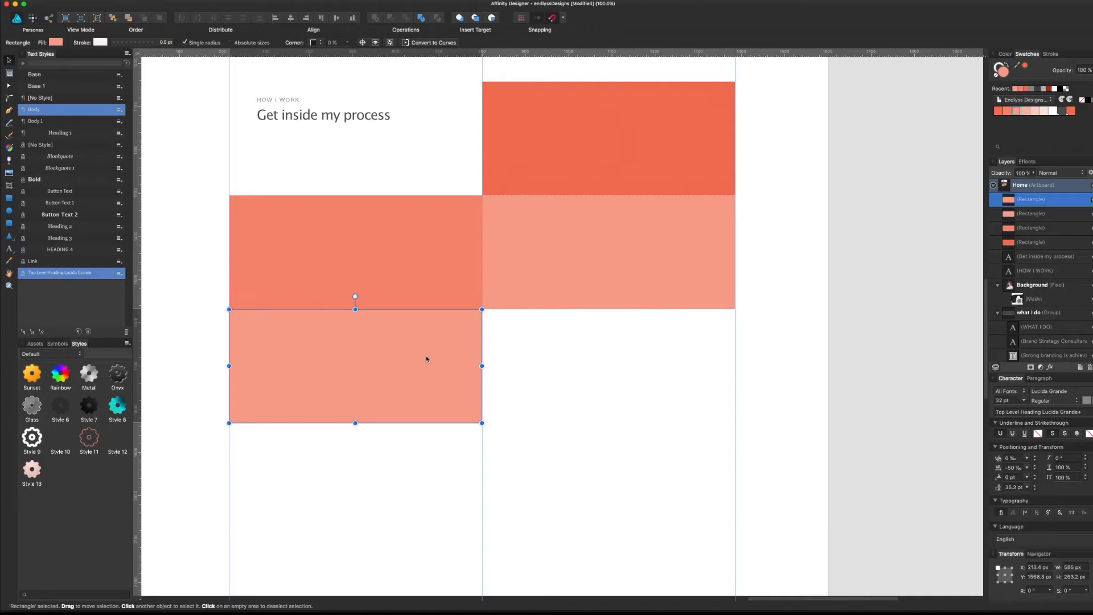
click(1024, 112)
drag(454, 349, 697, 359)
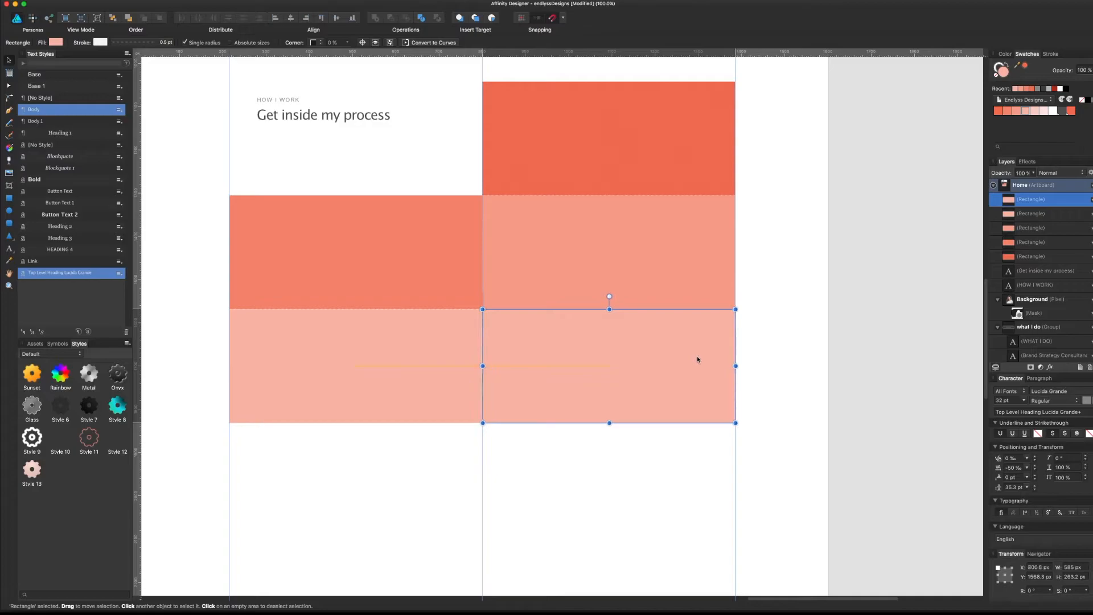
click(1036, 114)
click(520, 429)
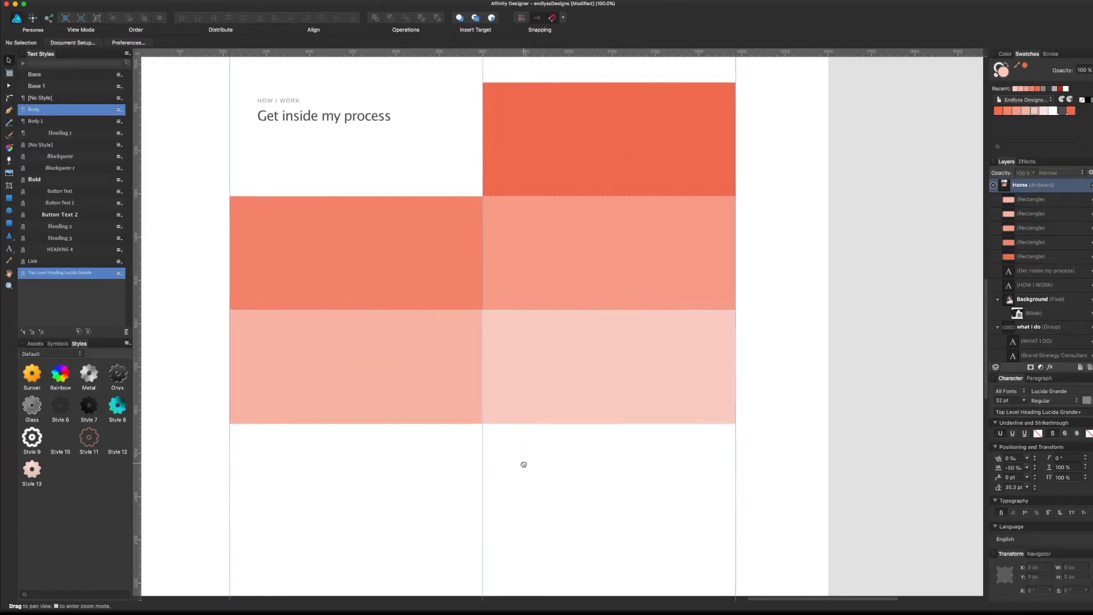
- Remove the white stroke from all five orange and tinted rectangles, and hide the guides
scroll(530, 444, up, 1)
click(538, 424)
shift+click(444, 373)
shift+click(435, 276)
shift+click(544, 249)
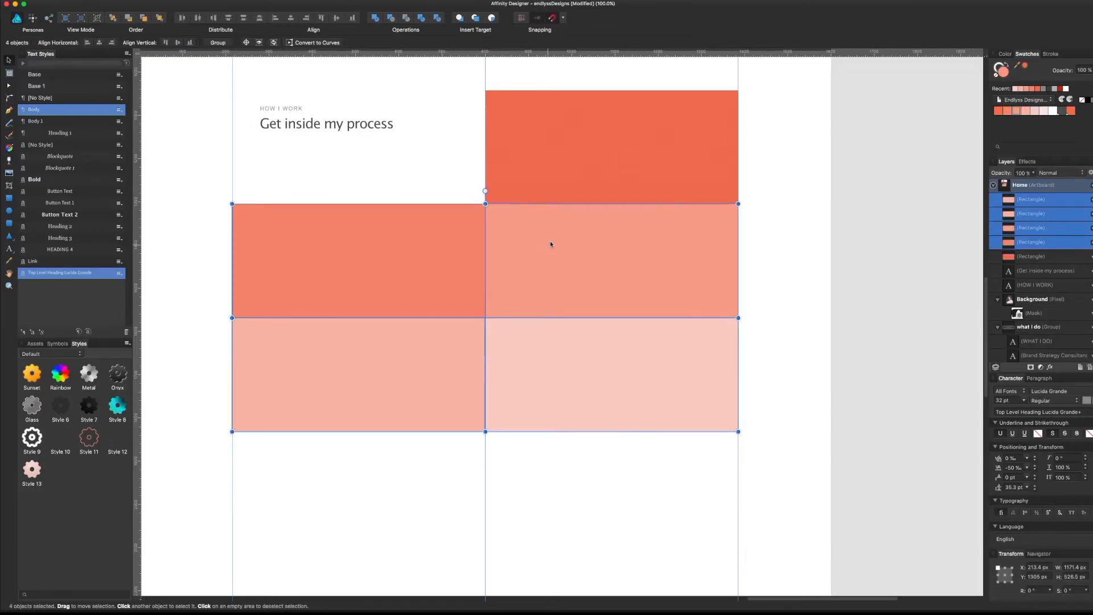
shift+click(575, 176)
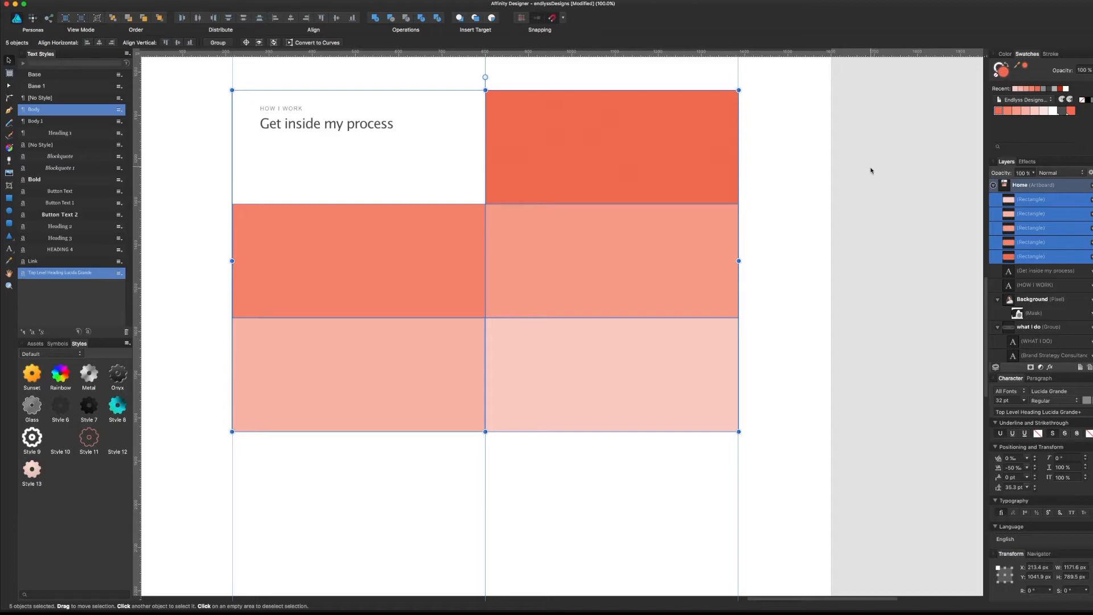
click(848, 192)
scroll(800, 195, up, 3)
scroll(801, 195, left, 2)
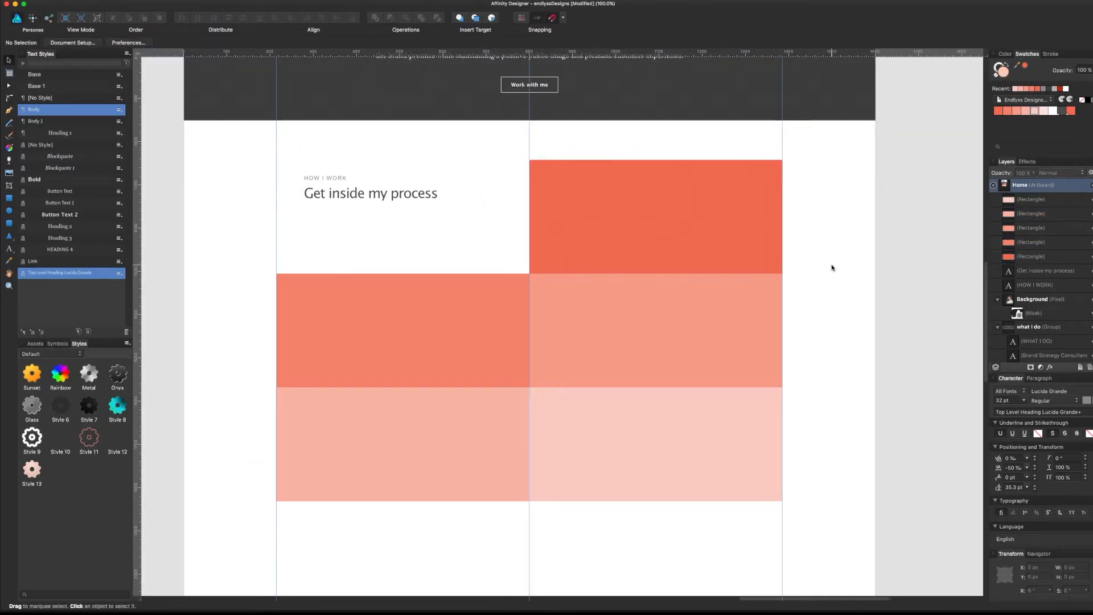
key(super+;)
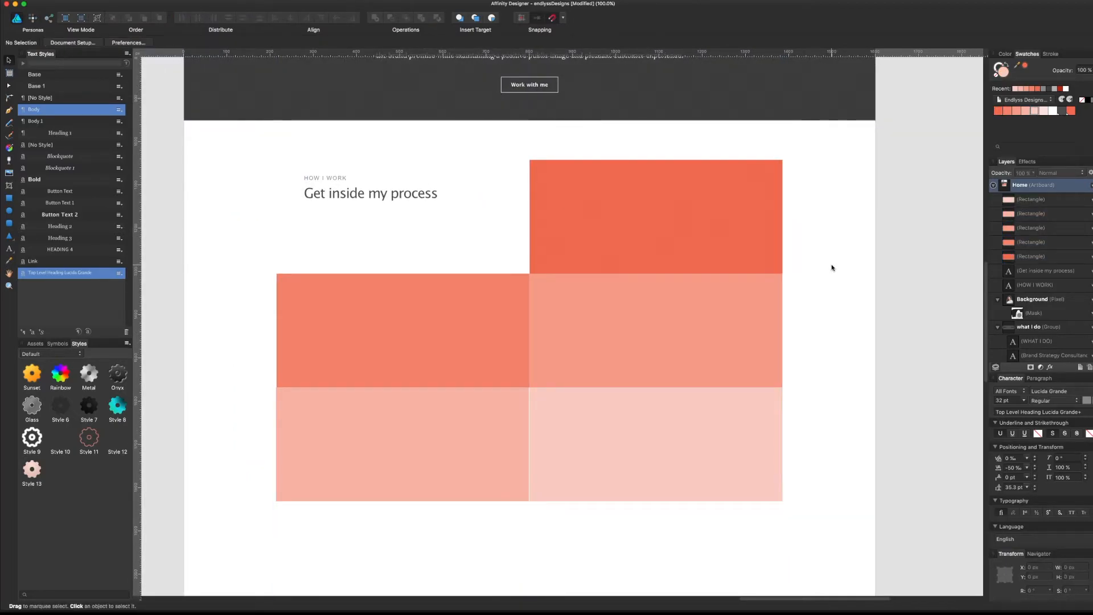
- Nudge the first-column rectangle in the lowest row sideways to close the thin gap to its neighbour, and check the adjoining blocks
click(486, 418)
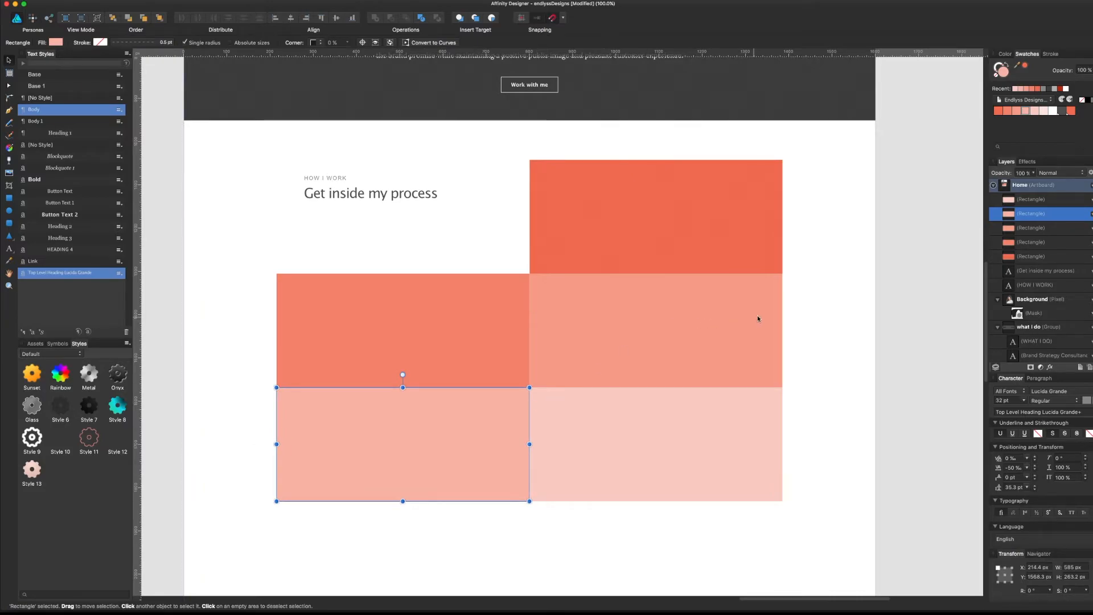
click(817, 272)
drag(817, 272, 846, 280)
click(548, 329)
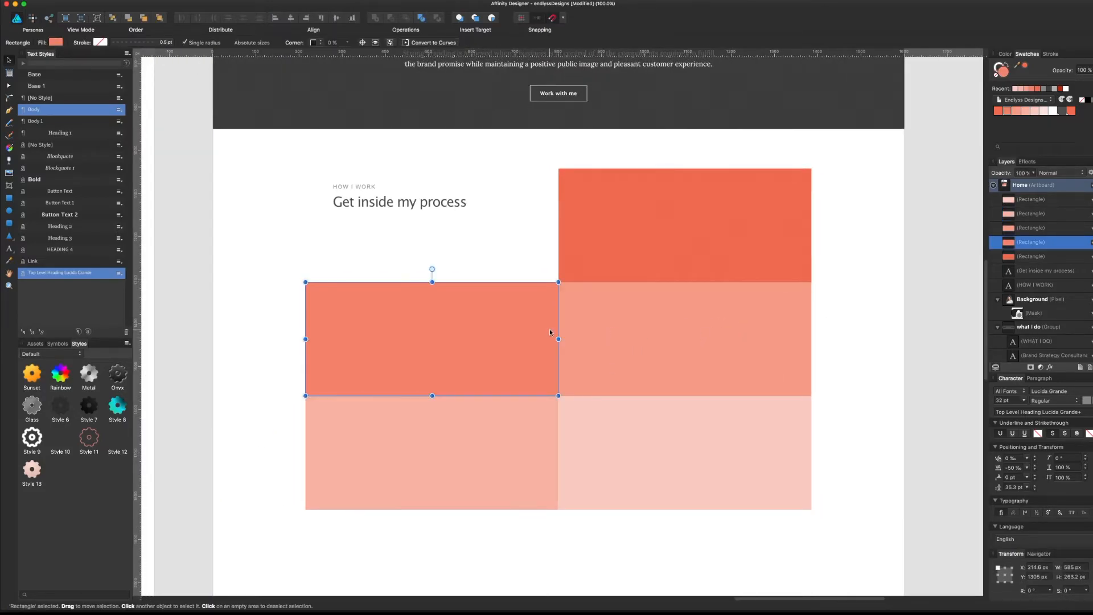
click(655, 447)
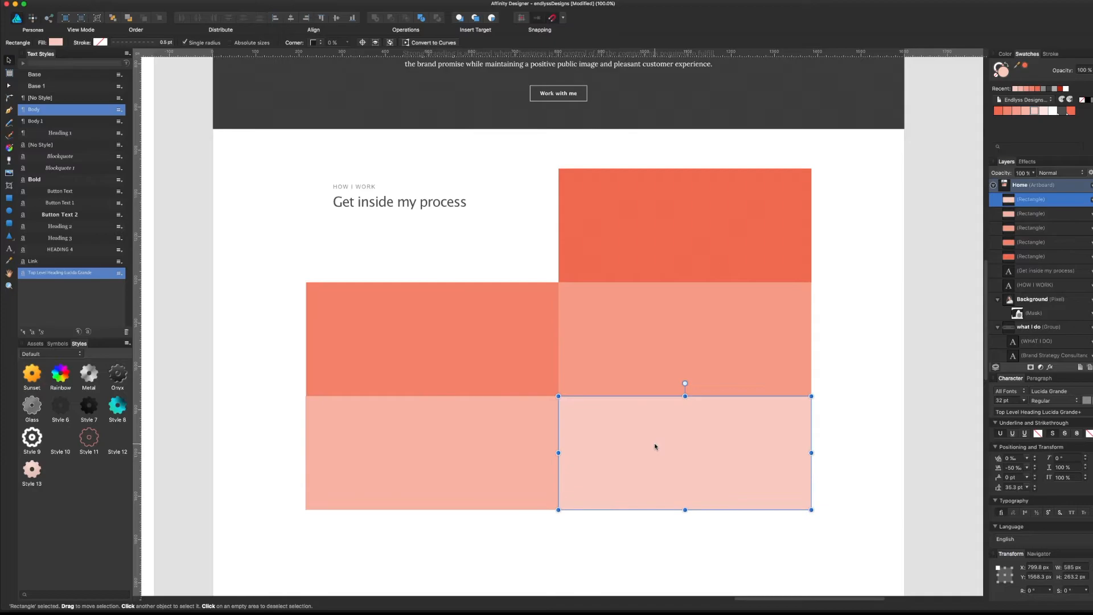
click(829, 368)
mouse_move(829, 368)
mouse_down()
mouse_move(834, 424)
mouse_move(842, 368)
mouse_up()
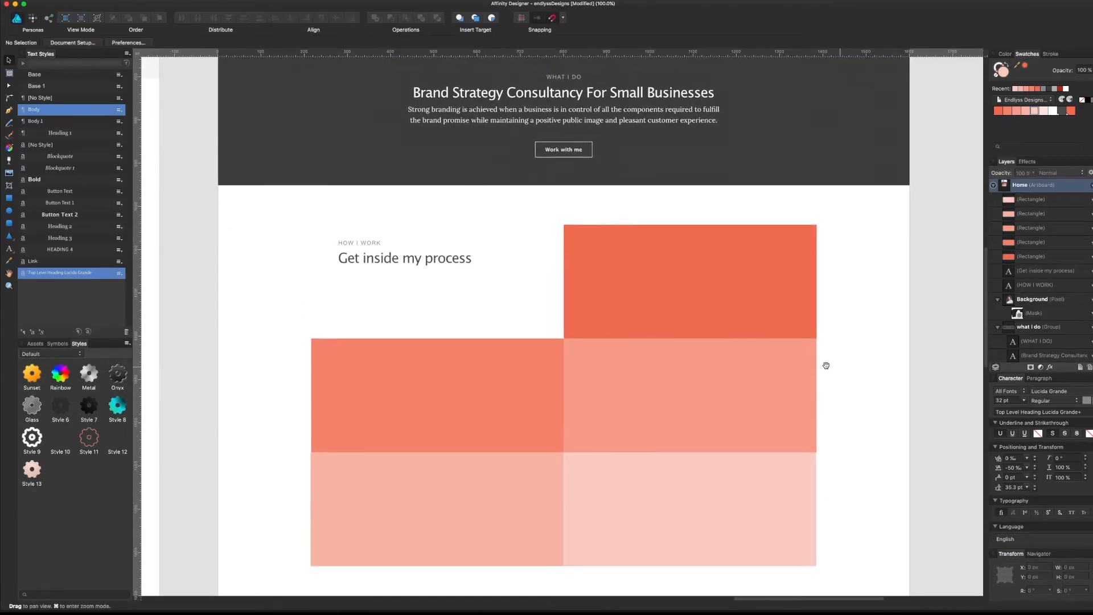
- Move the HOW I WORK label and Get inside my process heading together to the centre of the empty grid cell
click(470, 263)
shift+click(360, 242)
drag(360, 242, 453, 176)
click(412, 239)
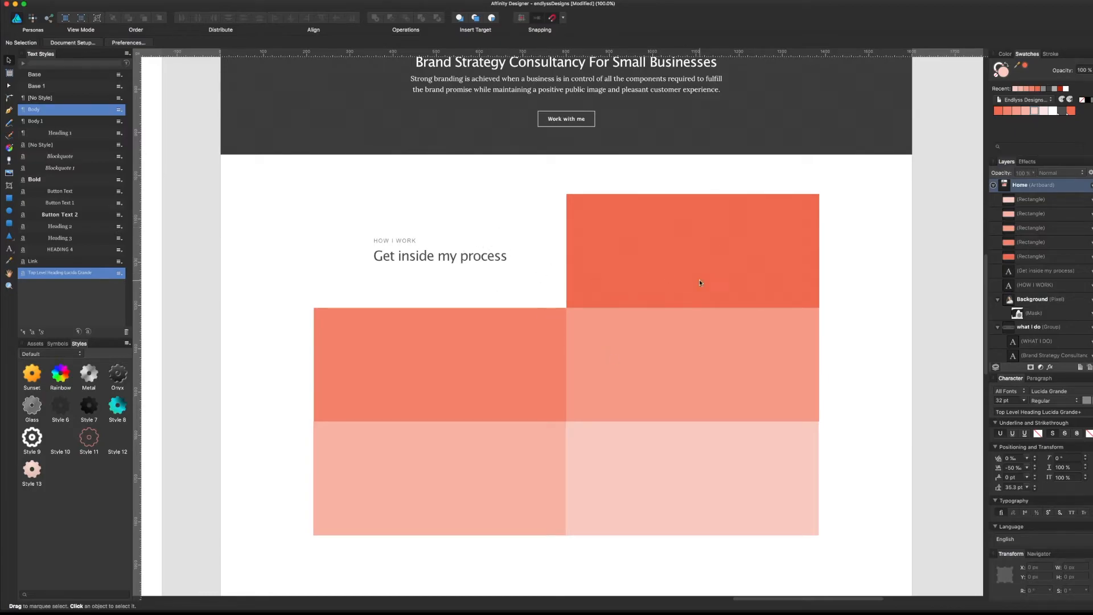
- Fill the uppermost second-column block with the palest orange tint and the first-column middle block with the next darker tint
drag(511, 238, 512, 310)
drag(714, 358, 679, 302)
click(678, 301)
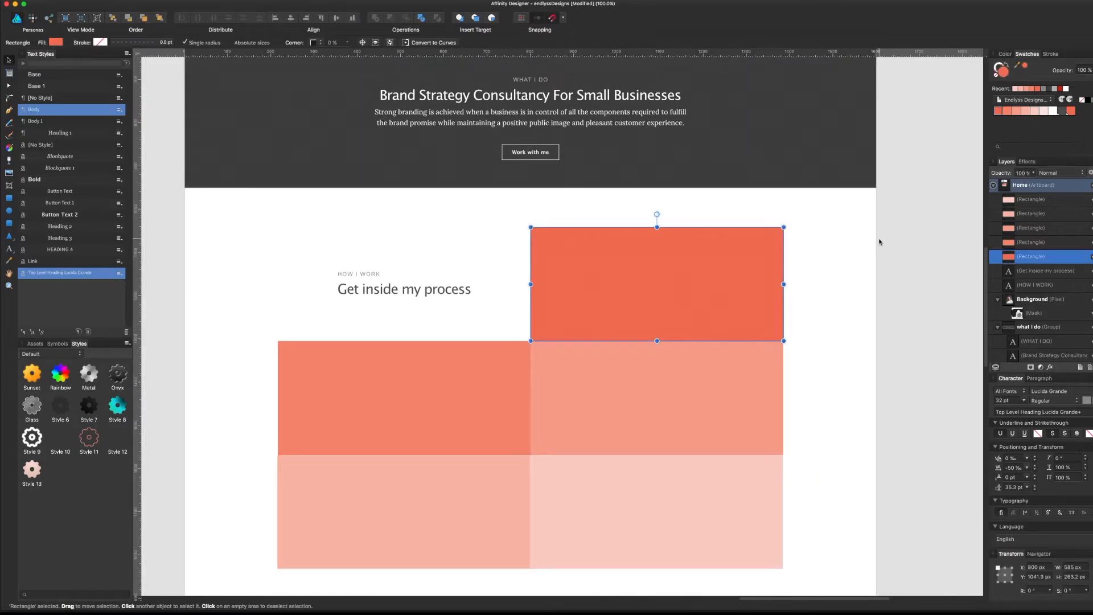
click(1035, 111)
click(470, 405)
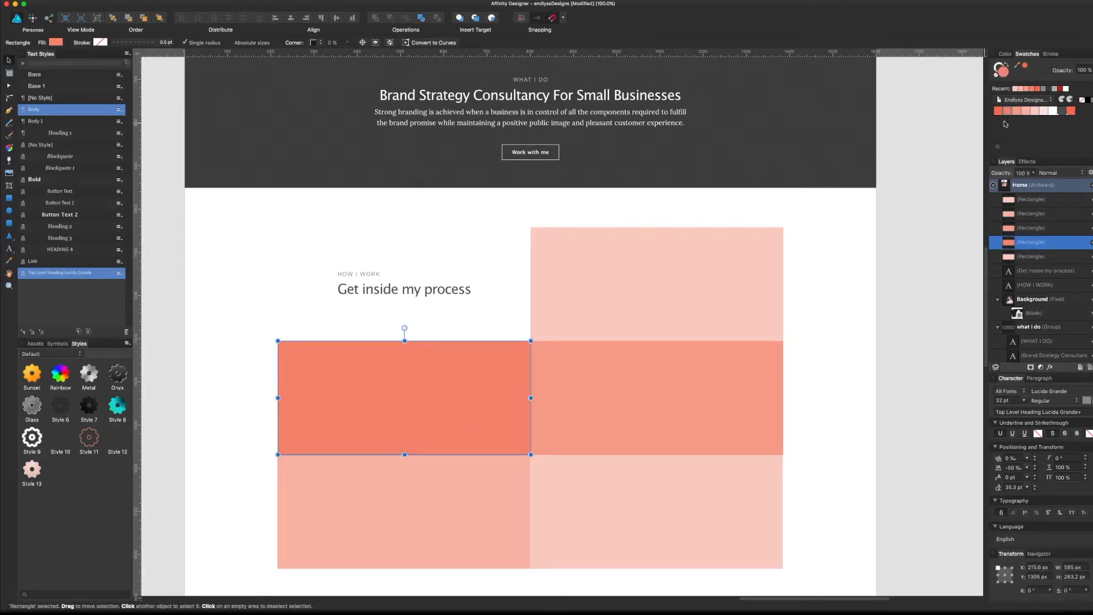
click(717, 259)
click(505, 364)
click(1023, 113)
- Fill the second-column middle block and both lowest blocks with progressively stronger oranges, finishing with solid orange in the second column
click(702, 408)
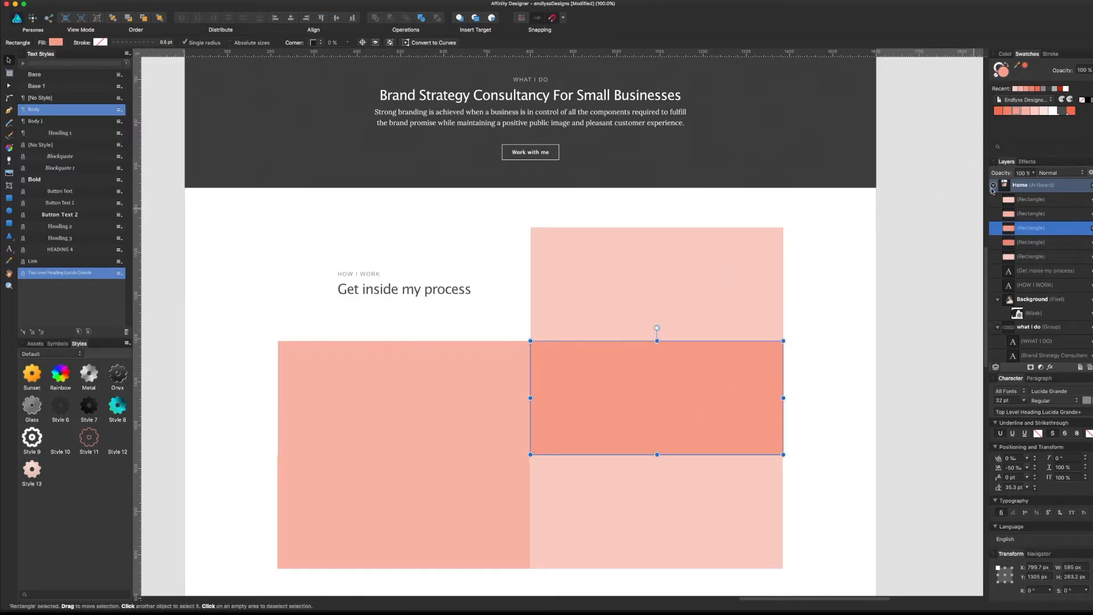
click(1008, 114)
click(513, 517)
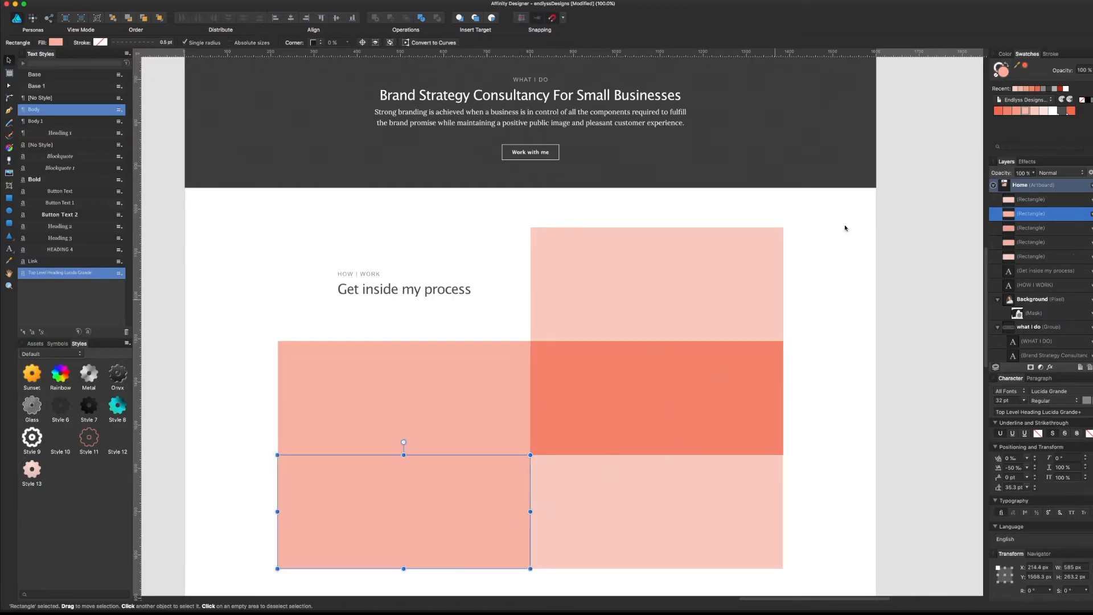
click(1007, 112)
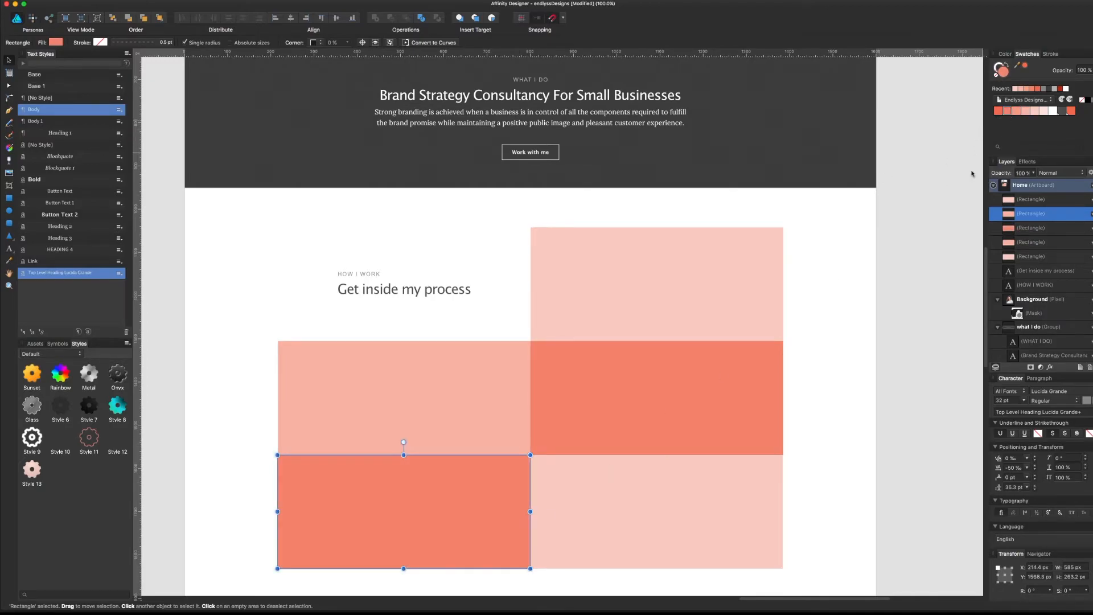
click(655, 545)
click(1000, 110)
click(805, 370)
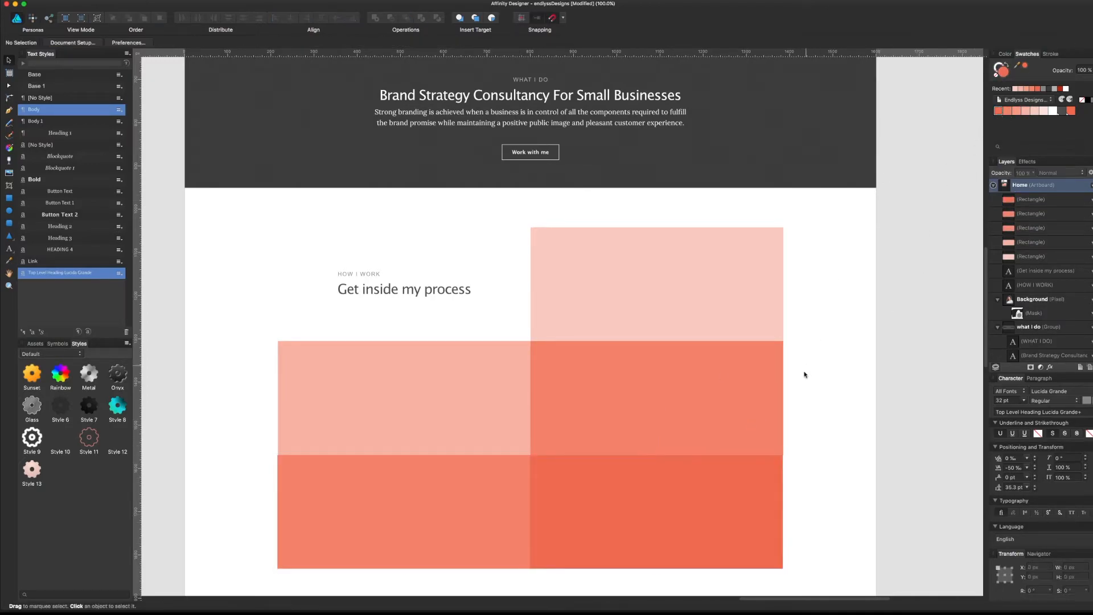
scroll(805, 370, down, 2)
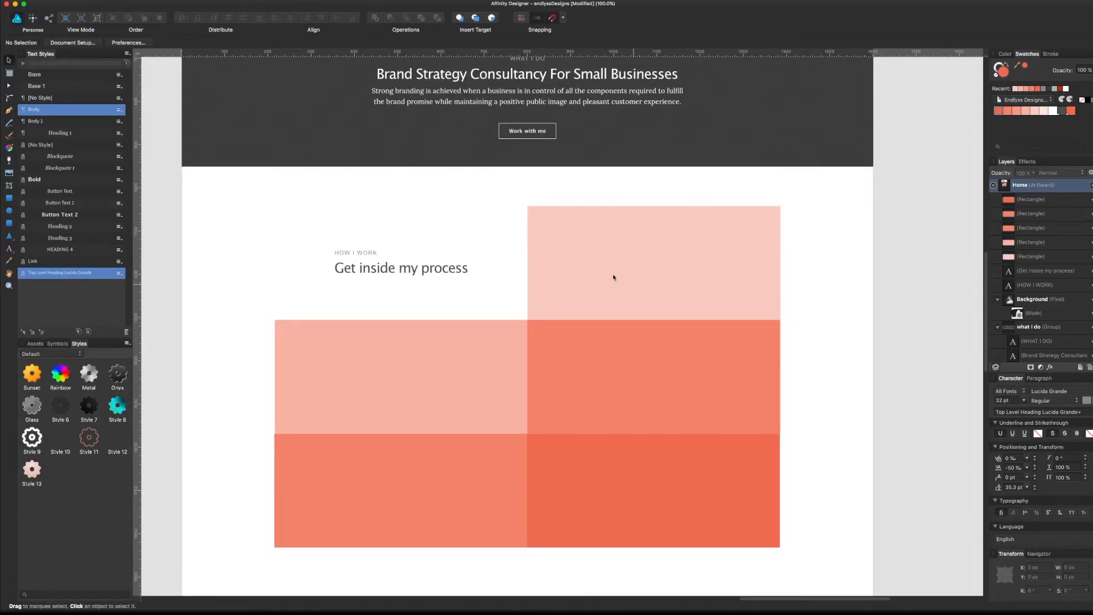
- Left-align the three second-column blocks and nudge the grid blocks slightly sideways so the columns meet cleanly
drag(514, 270, 547, 289)
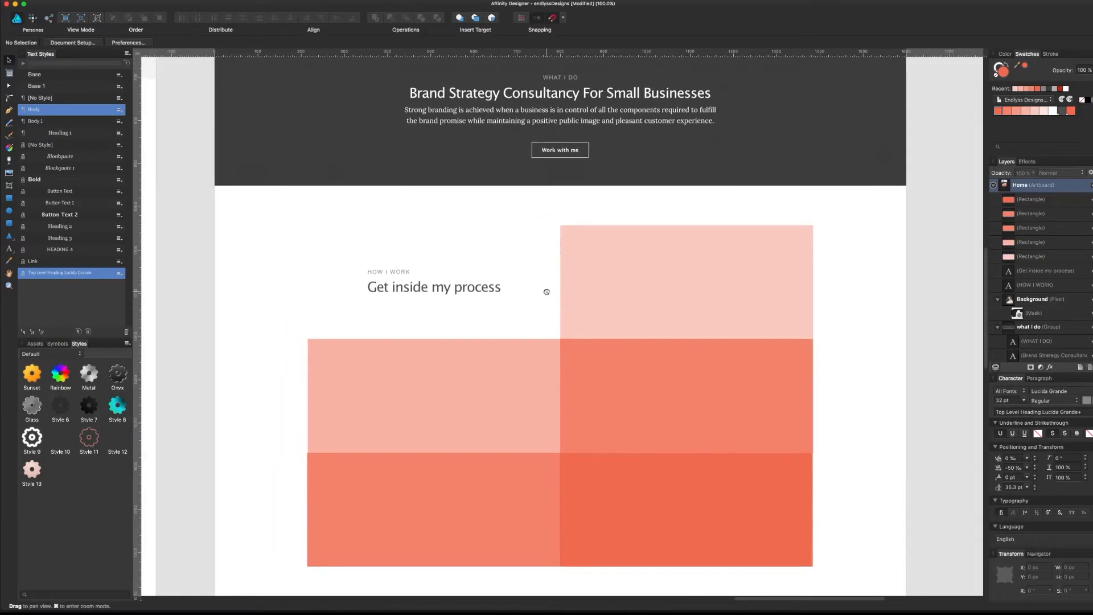
click(665, 494)
shift+click(655, 427)
shift+click(658, 324)
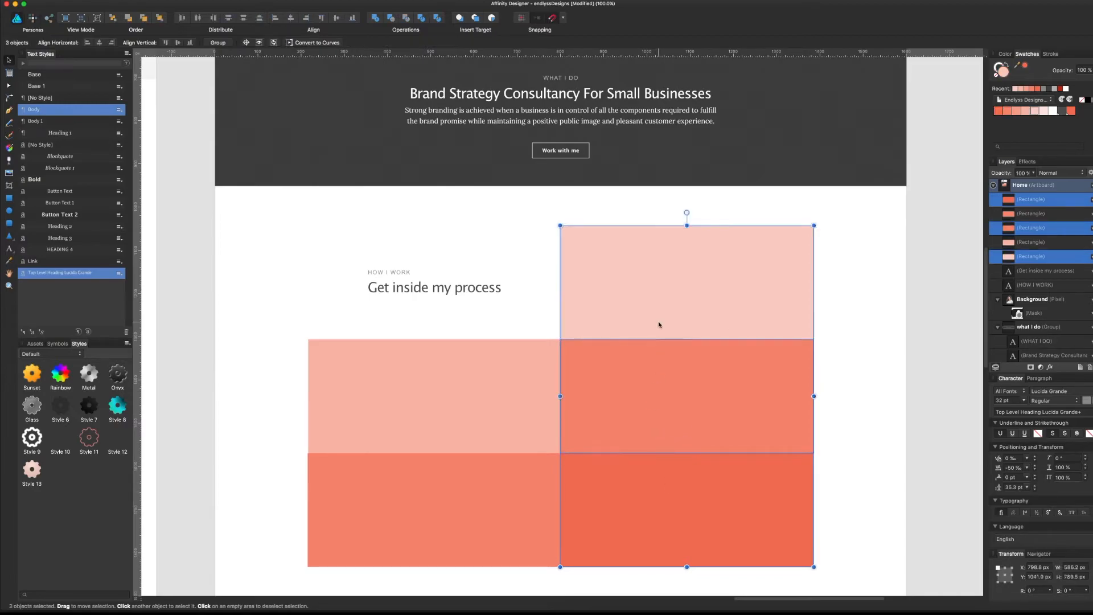
click(277, 20)
key(Right)
click(382, 192)
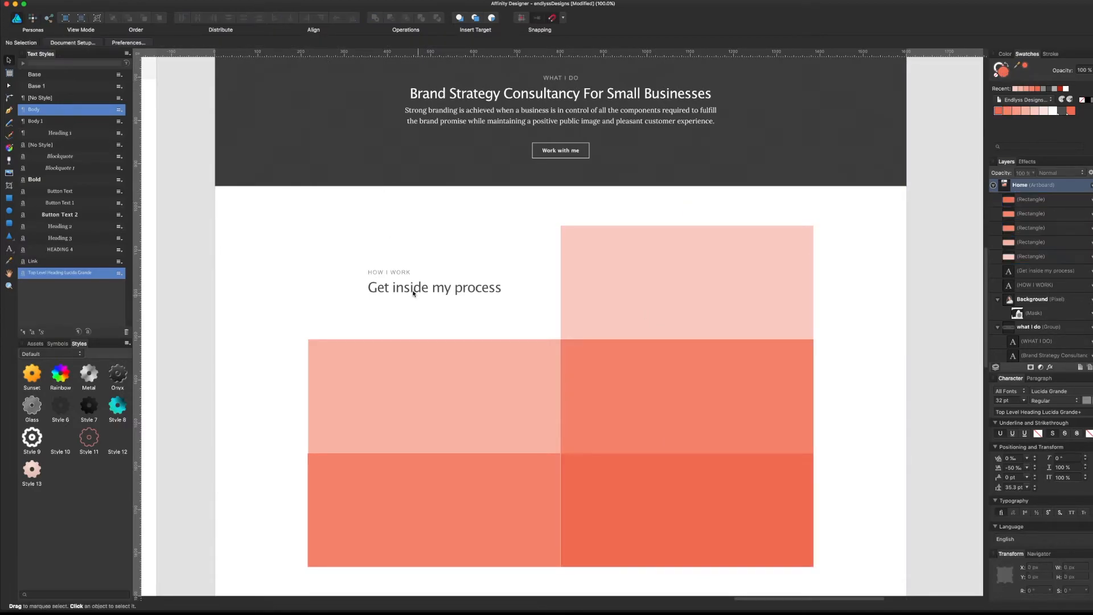
click(471, 483)
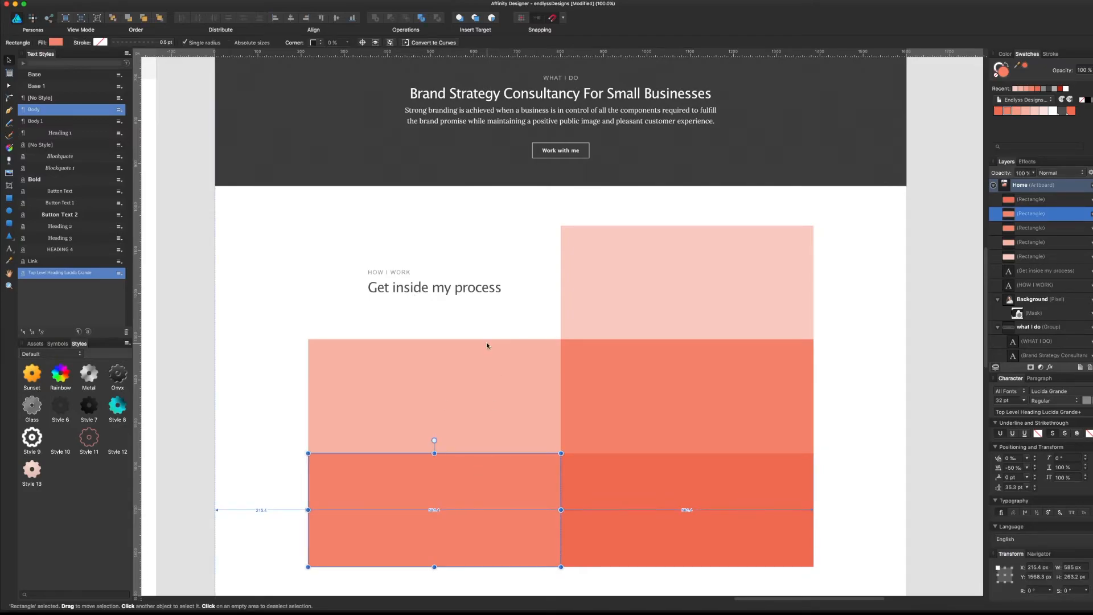
- Add the text 'Learn my creative process and what to expect from our partnership.' under the heading, with 5 pt paragraph spacing
click(443, 325)
drag(443, 325, 508, 329)
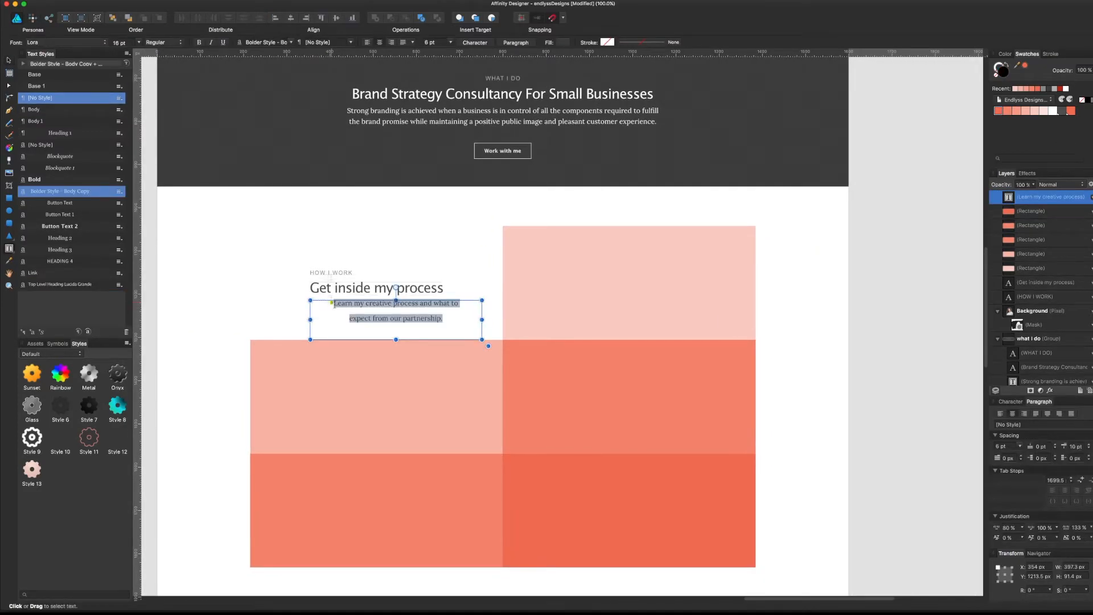
click(396, 325)
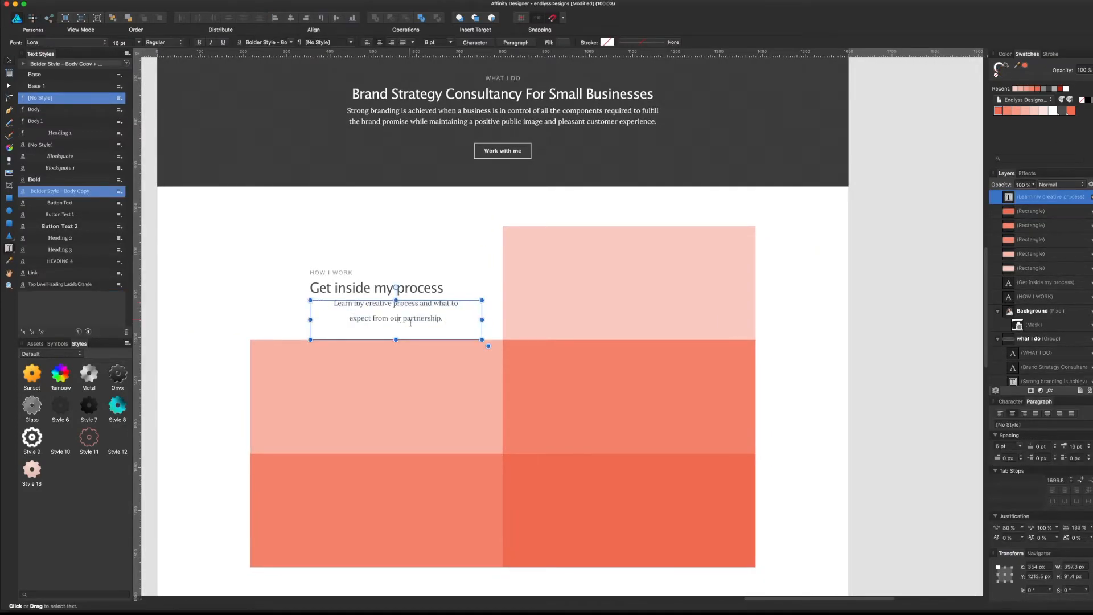
key(super+a)
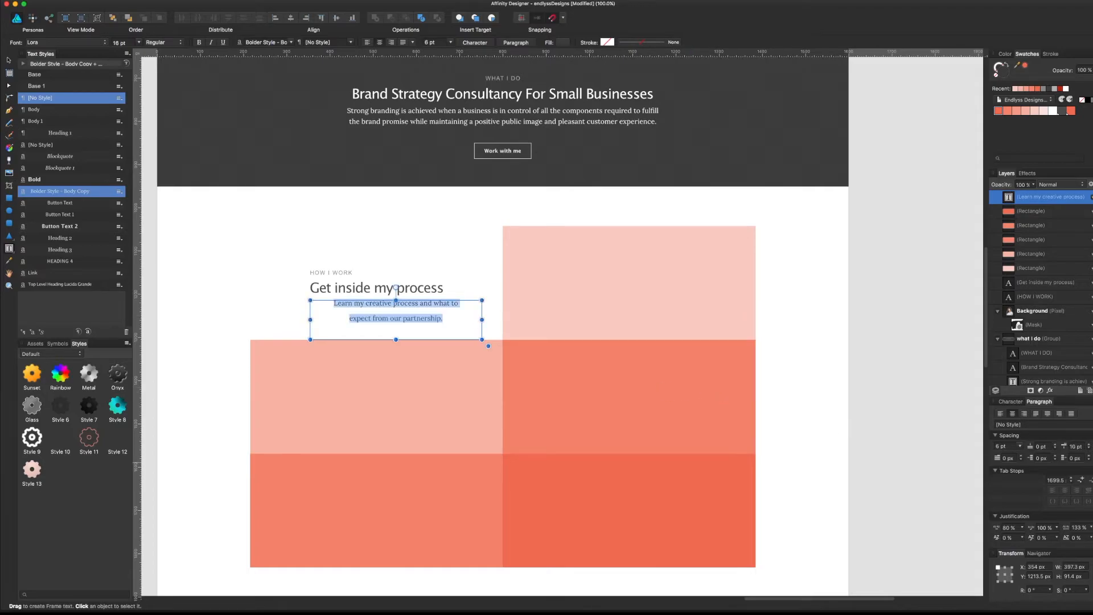
click(1078, 446)
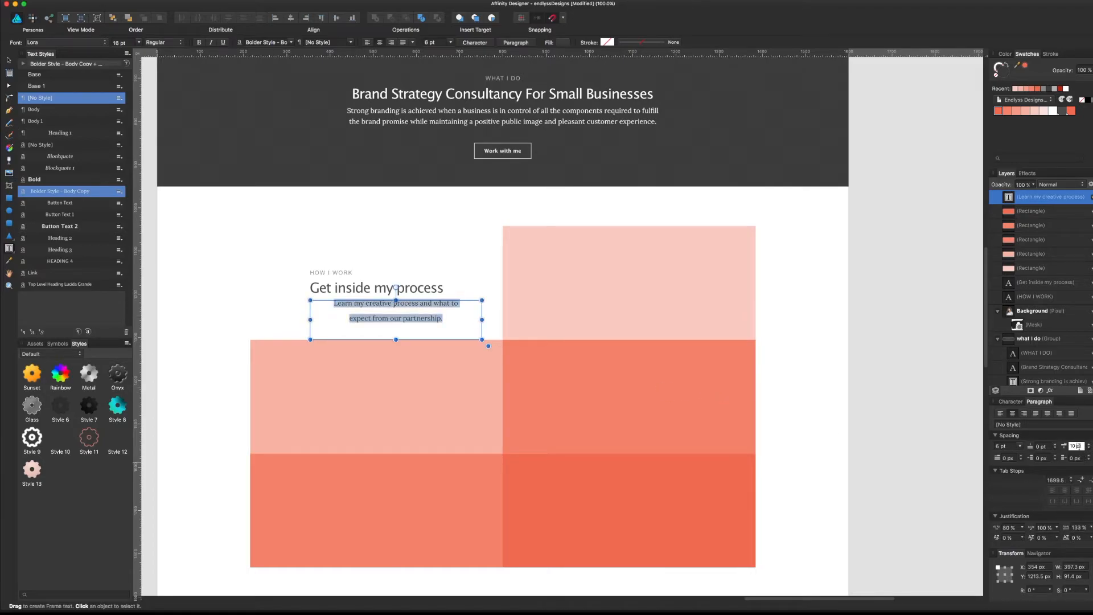
text(5)
key(Return)
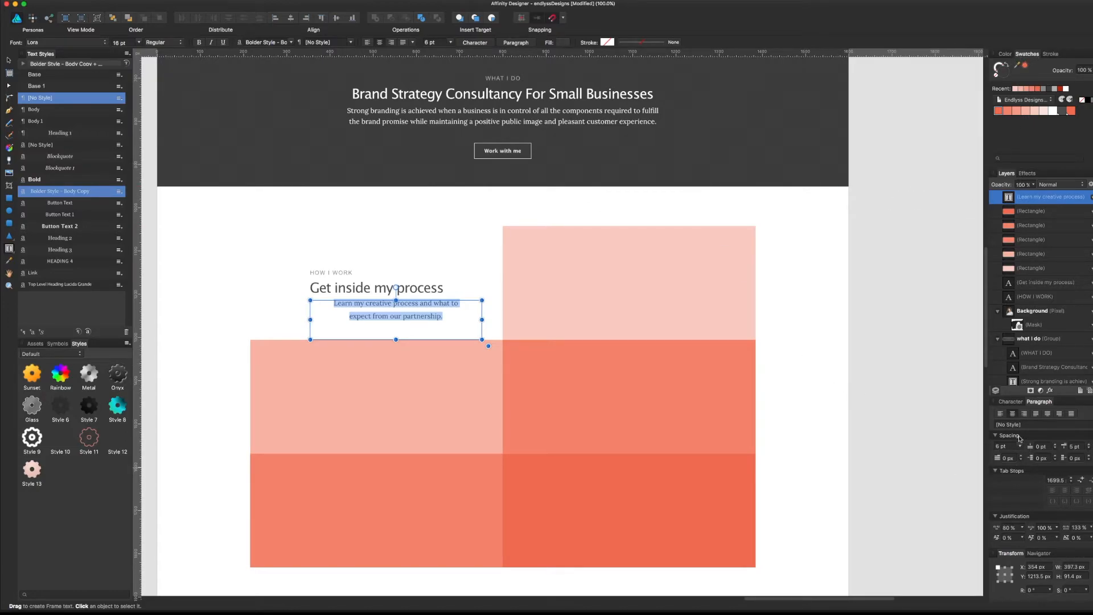
- Left-align the text under the heading, set its leading to 16 pt and its paragraph spacing to 0 pt
click(1002, 416)
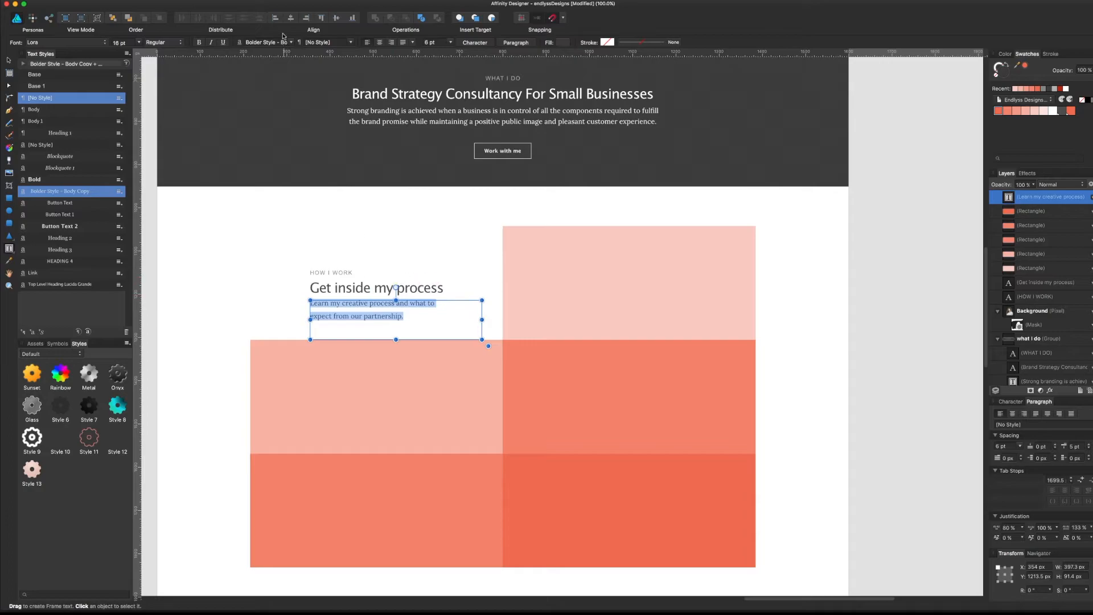
click(444, 46)
click(442, 59)
click(1089, 449)
click(1089, 449)
click(1089, 449)
click(1089, 449)
click(1089, 449)
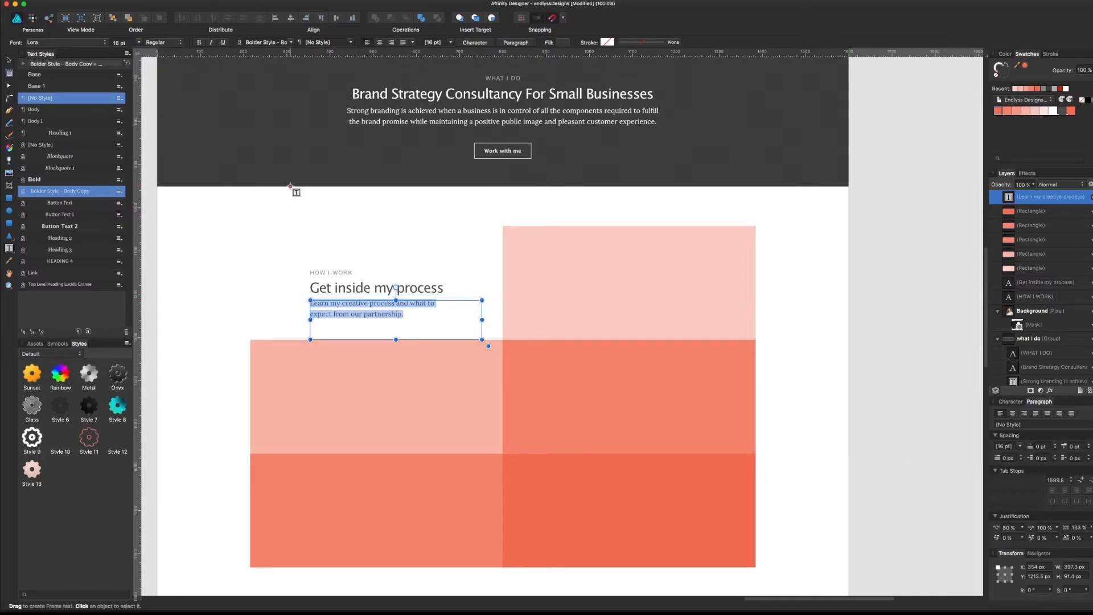
- Move the HOW I WORK label, the heading and the body text together up and to the left within their cell
click(376, 330)
click(9, 60)
click(285, 251)
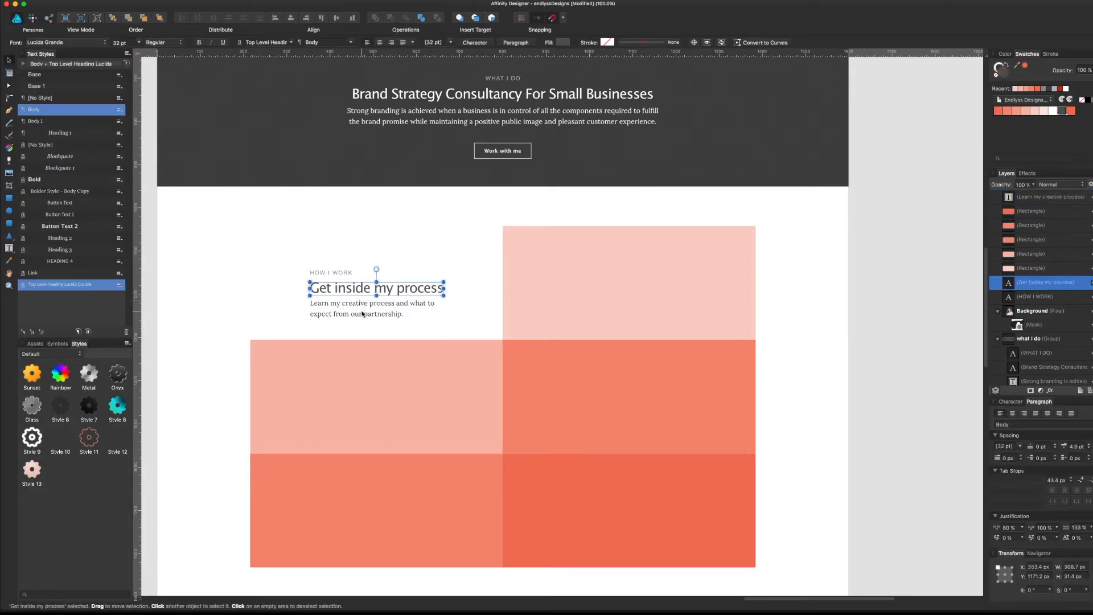
shift+click(362, 314)
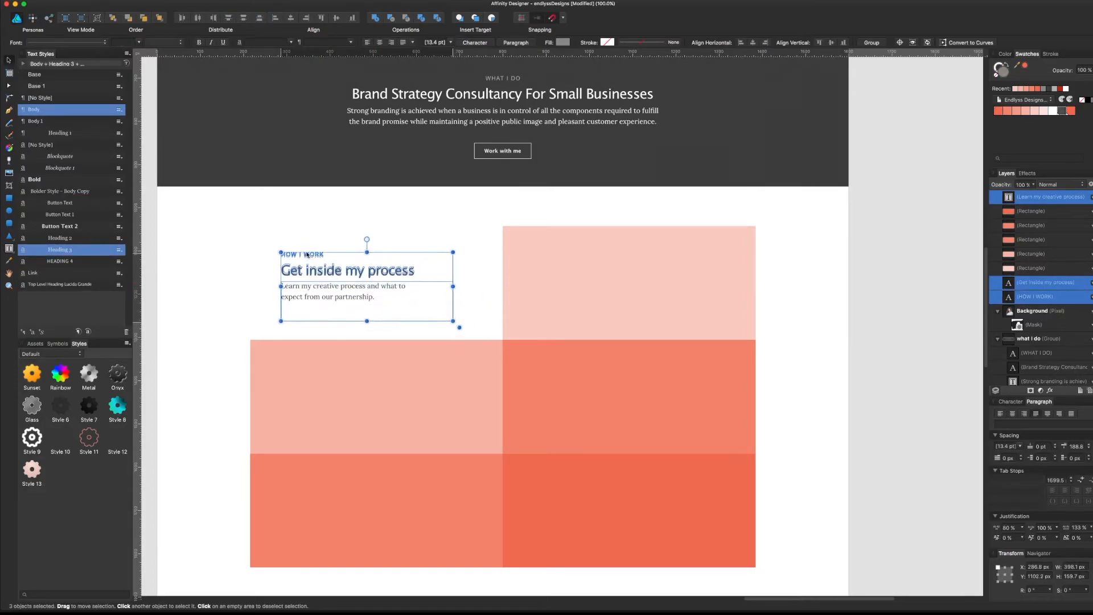
- Set the HOW I WORK label in orange Helvetica Neue and widen the body text frame below the heading
click(315, 253)
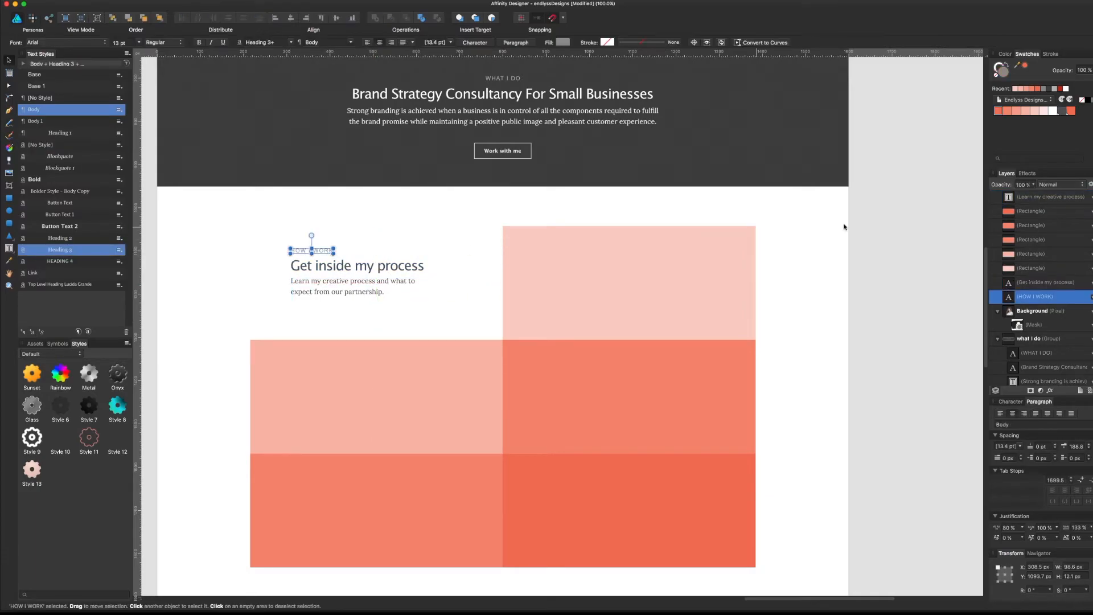
click(791, 294)
drag(242, 276, 208, 255)
- Copy the Discovery heading from the website copy in the browser and place it as white text in the palest block
click(582, 264)
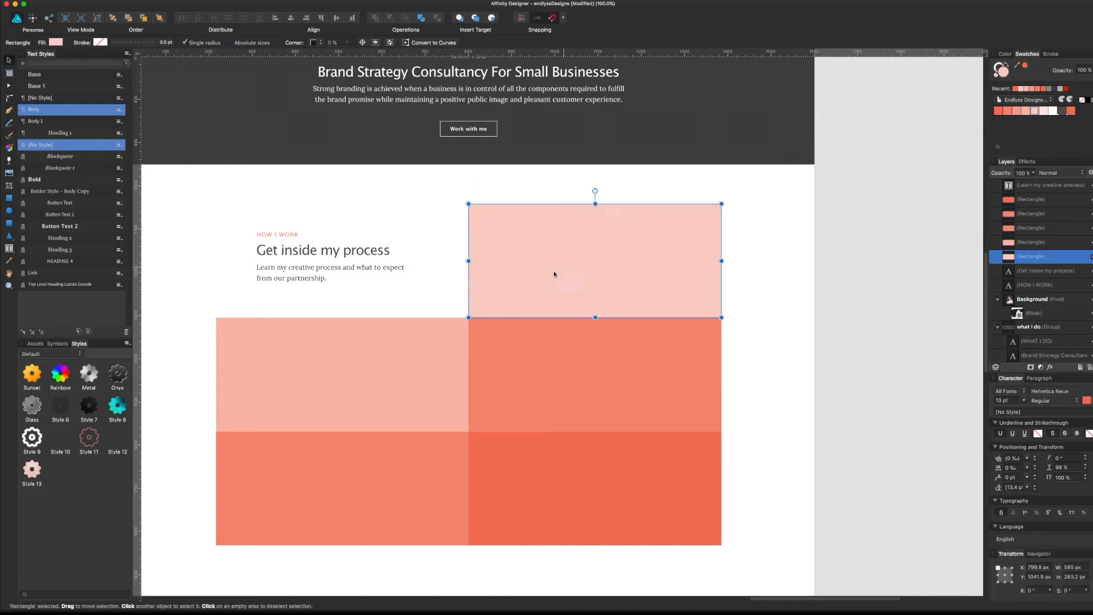
key(super+Tab)
click(409, 301)
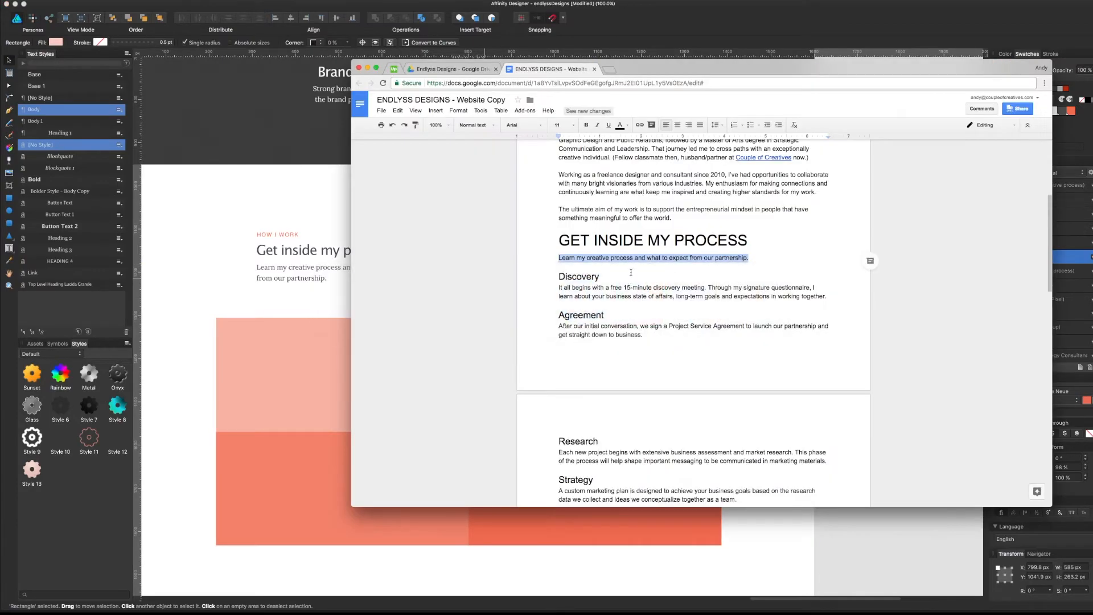
scroll(622, 289, up, 2)
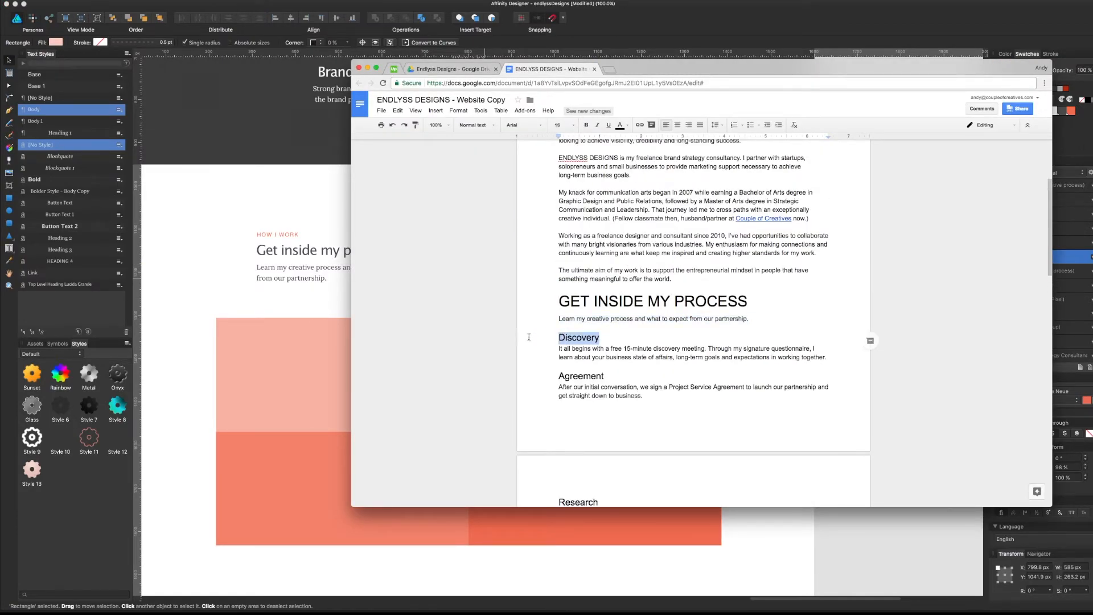
key(super+Tab)
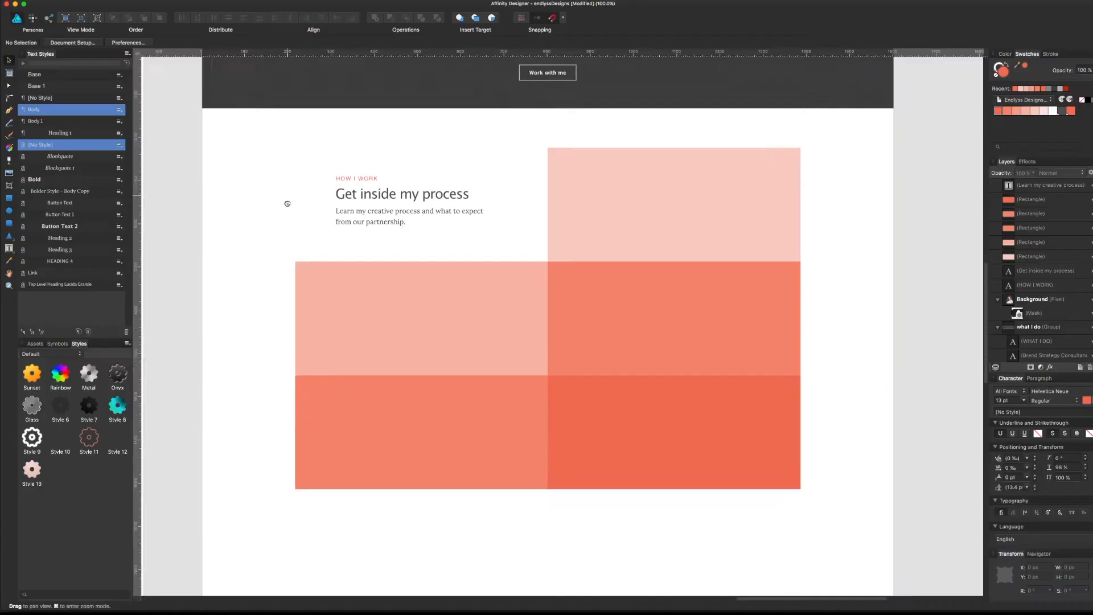
scroll(748, 305, up, 2)
scroll(749, 306, right, 2)
key(super+Tab)
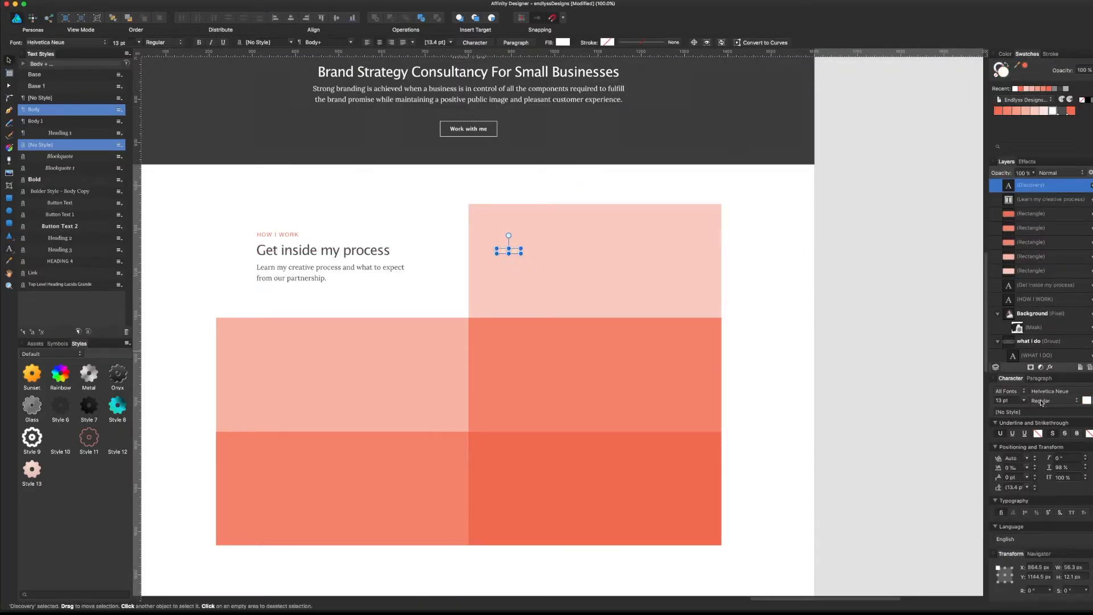
- Enlarge the Discovery heading to 24 pt and paste its 'It all begins with a free 15-minute discovery meeting' paragraph beneath it in white
key(super+Tab)
click(191, 298)
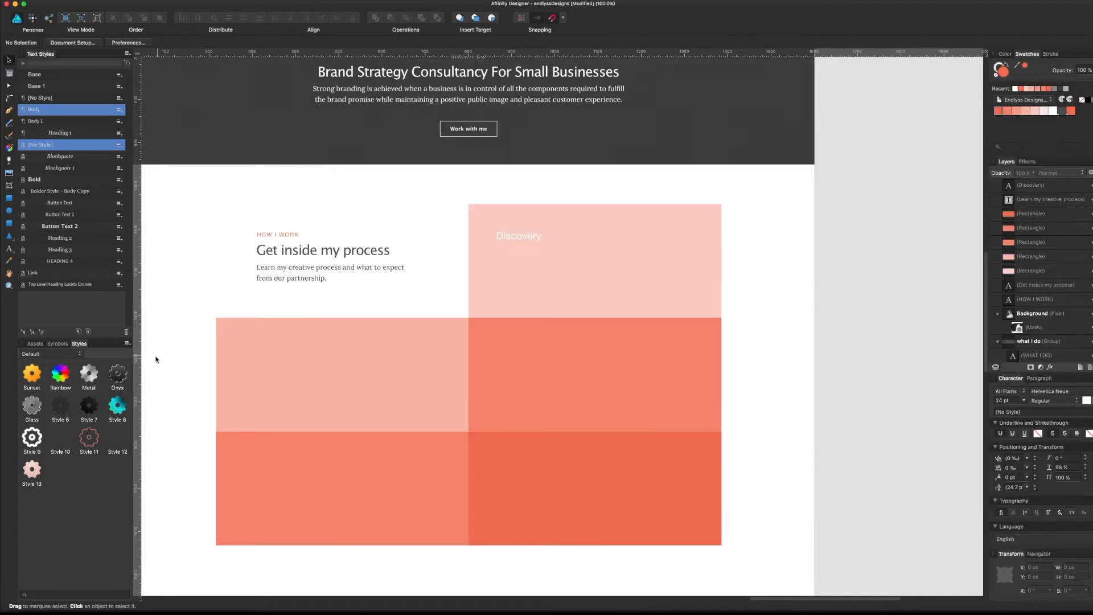
key(super+v)
- Darken the Discovery block and the first-column middle block by one tint each, and fill the second-column middle block with a stronger orange
click(655, 219)
click(1025, 111)
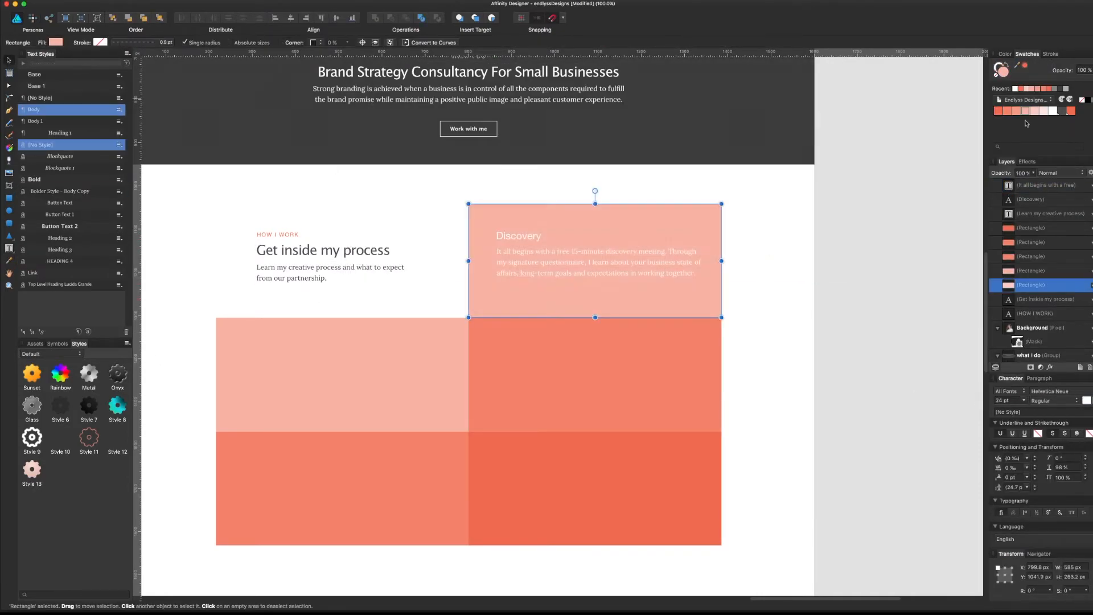
click(398, 373)
click(1015, 111)
click(714, 378)
click(997, 111)
click(634, 437)
- Delete the second-column middle block to leave an empty white cell in the grid
key(super+Tab)
key(super+Tab)
click(546, 274)
shift+click(521, 236)
scroll(433, 359, down, 4)
click(429, 359)
drag(429, 359, 682, 472)
drag(658, 310, 659, 425)
drag(410, 370, 409, 484)
key(Delete)
- Enlarge the Get inside my process heading to 36 pt
scroll(583, 273, up, 3)
mouse_move(456, 353)
mouse_down()
mouse_move(534, 353)
mouse_move(446, 351)
mouse_up()
scroll(624, 378, down, 1)
click(530, 438)
click(617, 312)
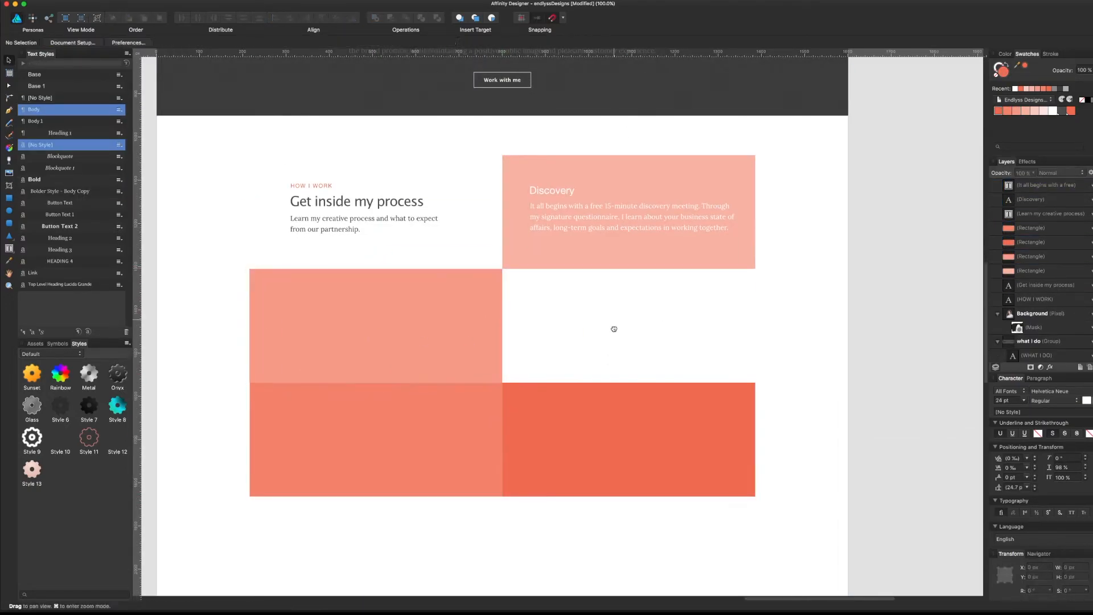
drag(617, 312, 618, 336)
click(342, 224)
drag(342, 224, 338, 221)
- Rotate the HOW I WORK label by 90° and place it vertically to the left of the heading
click(139, 42)
click(122, 191)
click(300, 206)
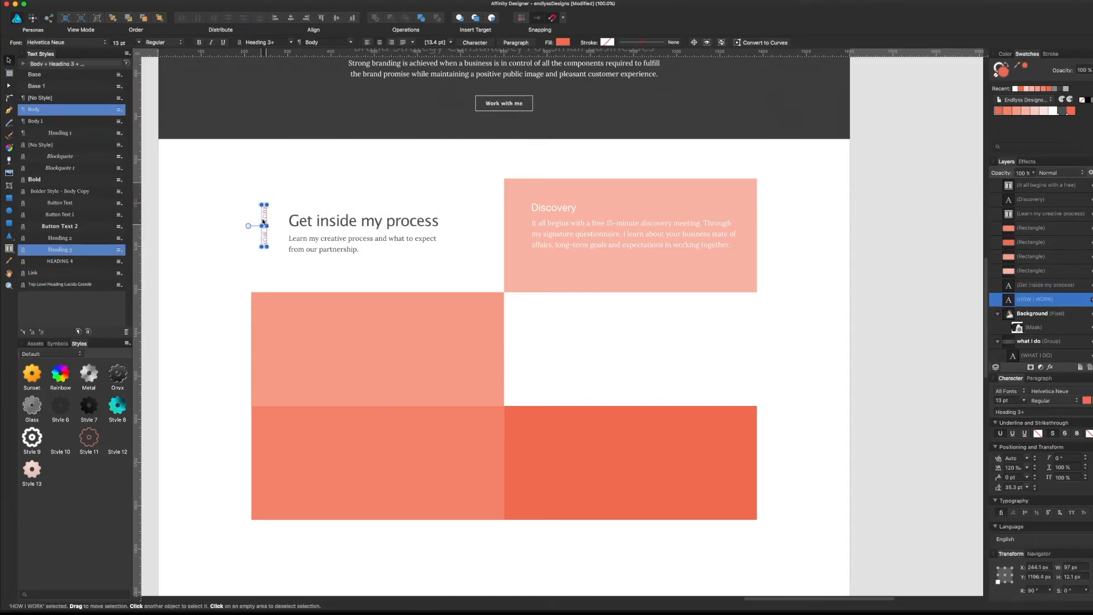
drag(267, 218, 258, 224)
- Move the heading and its body text slightly up to line up with the vertical HOW I WORK label
click(342, 242)
shift+click(344, 222)
drag(343, 217, 344, 212)
scroll(344, 239, up, 2)
click(230, 294)
click(346, 288)
click(567, 409)
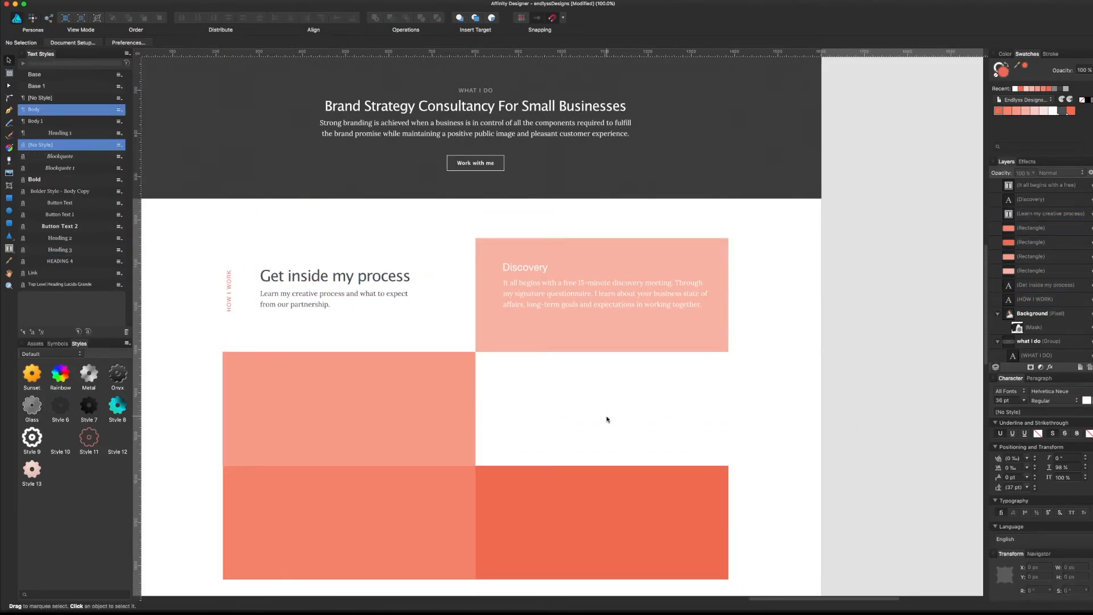
- Move the Discovery heading and its paragraph slightly down inside their block
scroll(569, 399, left, 2)
click(392, 258)
click(605, 275)
shift+click(586, 251)
- Copy the infinity logo from the page header, paste it, and place it about 94 × 40 px in the heading cell's lower corner
scroll(586, 254, up, 8)
click(385, 106)
scroll(386, 227, down, 6)
key(super+v)
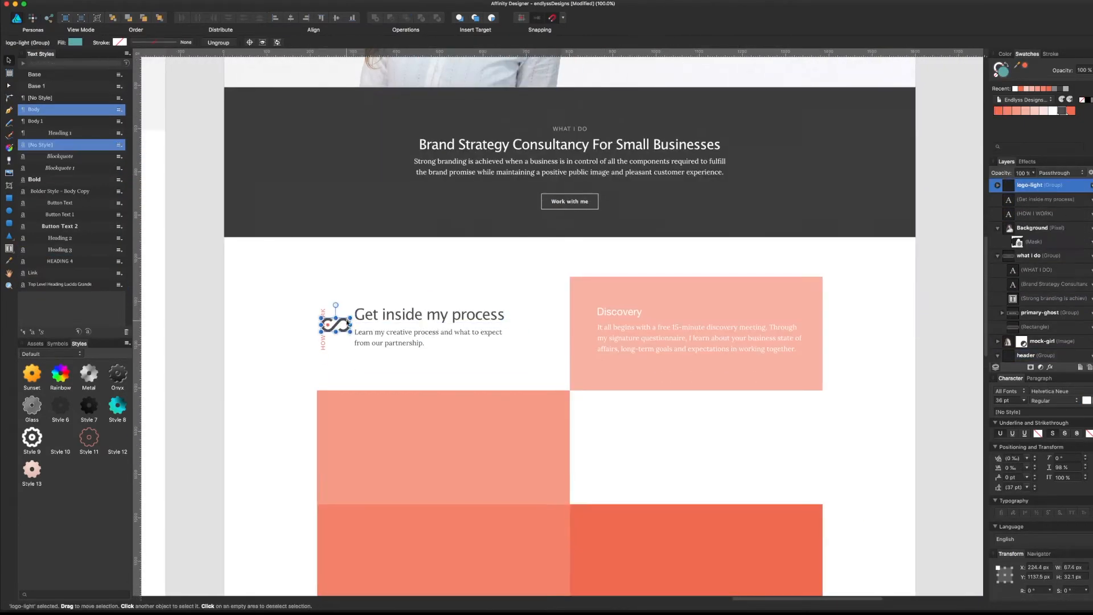
scroll(573, 431, down, 4)
scroll(573, 431, right, 3)
click(447, 251)
drag(440, 248, 417, 236)
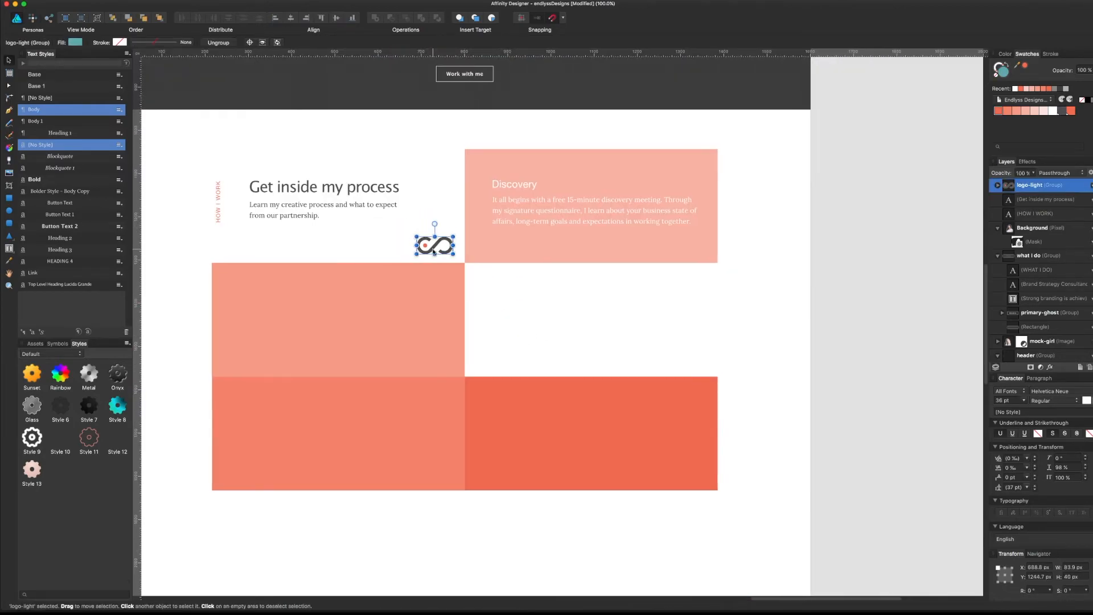
- Rotate the infinity logo upright, shrink it, and place it directly below the vertical HOW I WORK label
drag(261, 237, 278, 266)
click(235, 264)
shift+click(235, 230)
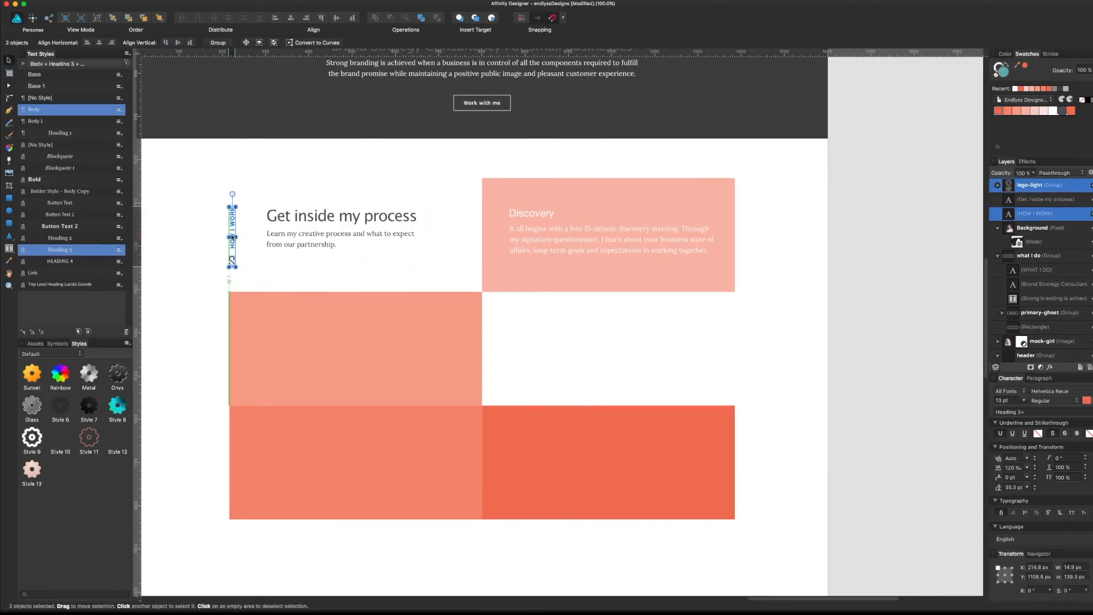
- Move the Get inside my process heading and its body text slightly higher beside the vertical label
click(314, 323)
shift+click(332, 303)
drag(332, 305, 332, 297)
click(490, 274)
mouse_move(473, 266)
mouse_down()
mouse_move(572, 261)
mouse_move(475, 267)
mouse_up()
- Move the Discovery heading and paragraph slightly up and to the left inside their block
click(529, 262)
click(529, 225)
scroll(543, 378, up, 3)
click(377, 295)
scroll(378, 295, right, 2)
click(573, 398)
click(573, 314)
shift+click(538, 279)
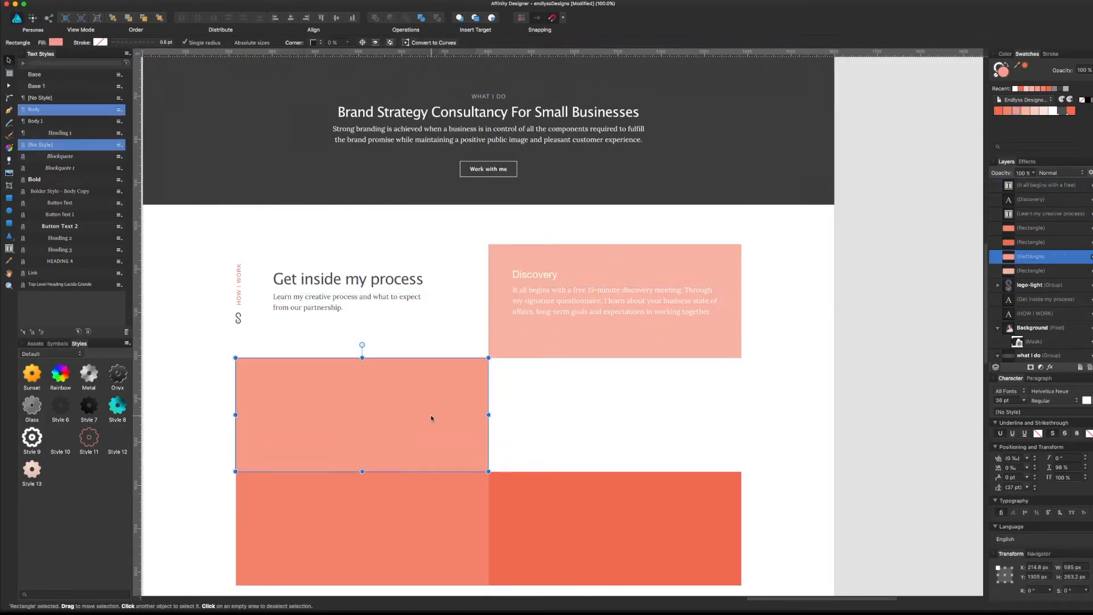
- Paste a copy of the Discovery heading and paragraph into the block below the heading cell and retitle it Agreement
key(super+v)
drag(604, 307, 351, 416)
double_click(318, 342)
text(Agreement)
- Replace the pasted paragraph with the Agreement copy from the website, starting "After our initial conversation"
key(super+Tab)
triple_click(576, 232)
key(super+c)
key(super+Tab)
triple_click(478, 365)
key(super+v)
- Set the Agreement block's height to 205 px and move its heading and paragraph slightly up
shift+click(311, 339)
click(626, 241)
shift+click(563, 227)
click(378, 419)
text(205)
key(Return)
click(364, 365)
shift+click(305, 340)
drag(305, 339, 305, 334)
- Set the Discovery and third orange blocks' heights to 205 px and move the third block down to the empty area
click(626, 290)
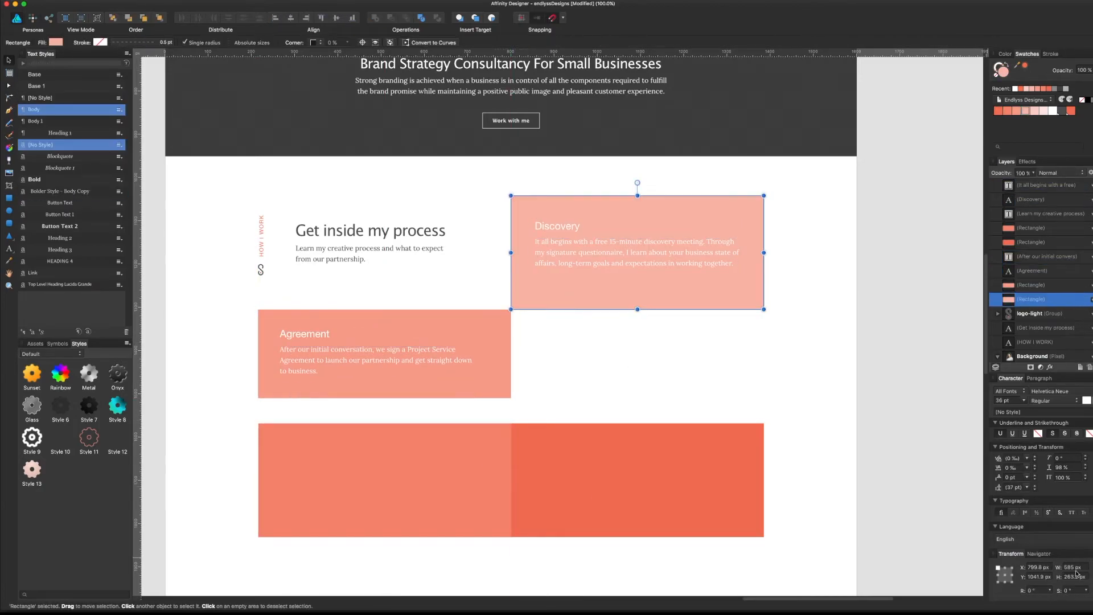
text(205)
key(Return)
drag(422, 478, 675, 339)
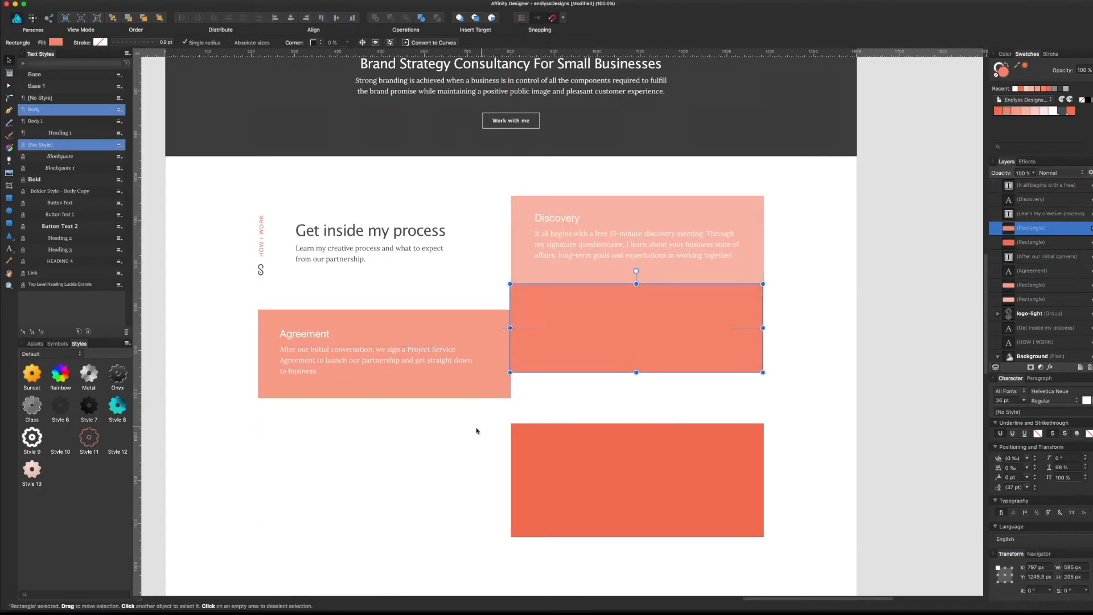
drag(580, 352, 285, 535)
- Group the Agreement block with its heading and paragraph, and place the group directly below the Discovery block
click(364, 360)
shift+click(307, 334)
shift+click(363, 323)
key(super+g)
drag(347, 342, 600, 317)
click(592, 395)
scroll(592, 396, down, 1)
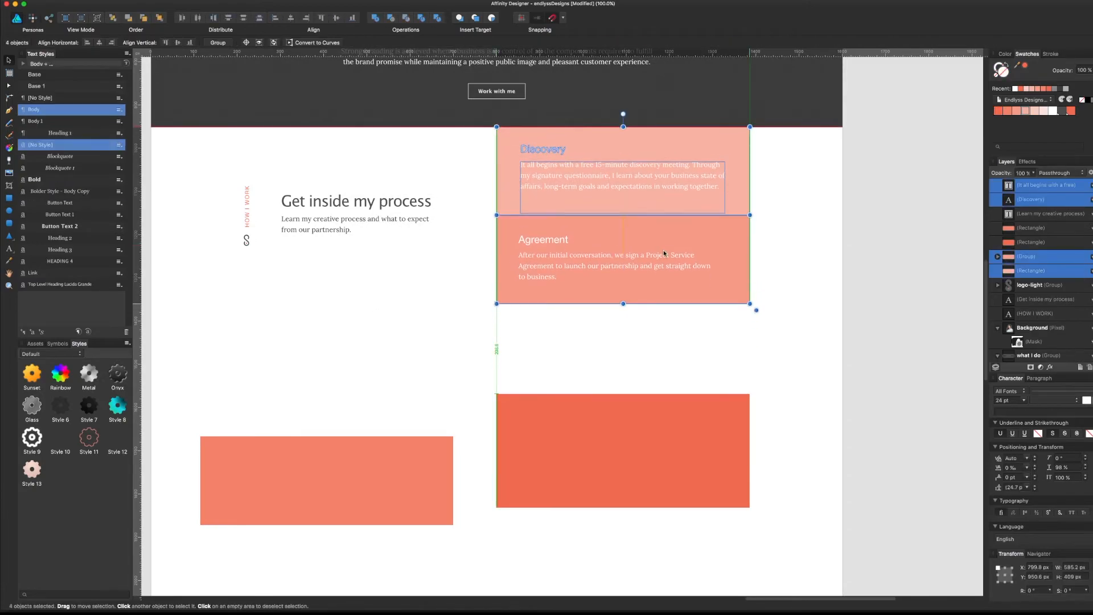
- Group the vertical label, logo, heading and intro text, move them up beneath the dark band, and widen the intro text to one line
scroll(663, 253, up, 3)
click(359, 296)
shift+click(335, 319)
shift+click(246, 302)
shift+click(246, 334)
key(super+g)
drag(334, 326, 356, 269)
double_click(320, 291)
key(v)
click(408, 389)
- Move the vertical label and logo closer to the heading, nudge the heading and intro text slightly right, and hide the guides
double_click(209, 262)
shift+click(209, 293)
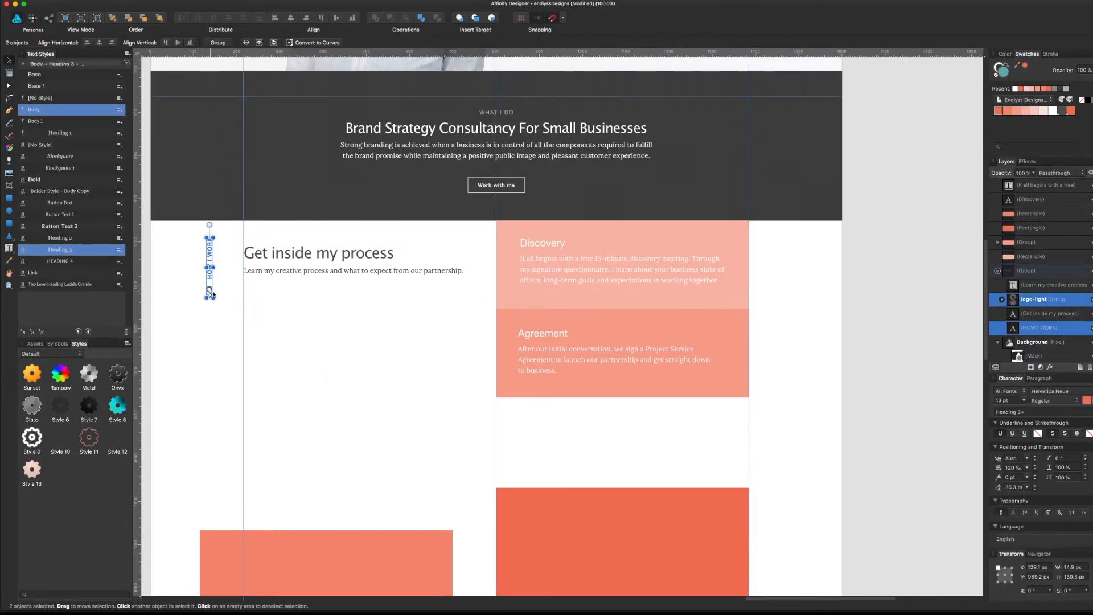
scroll(401, 391, up, 2)
double_click(341, 298)
shift+click(353, 316)
key(shift+Right)
click(422, 357)
key(super+;)
- Move the Discovery and Agreement blocks and the heading group slightly down to leave a gap below the dark band
click(561, 307)
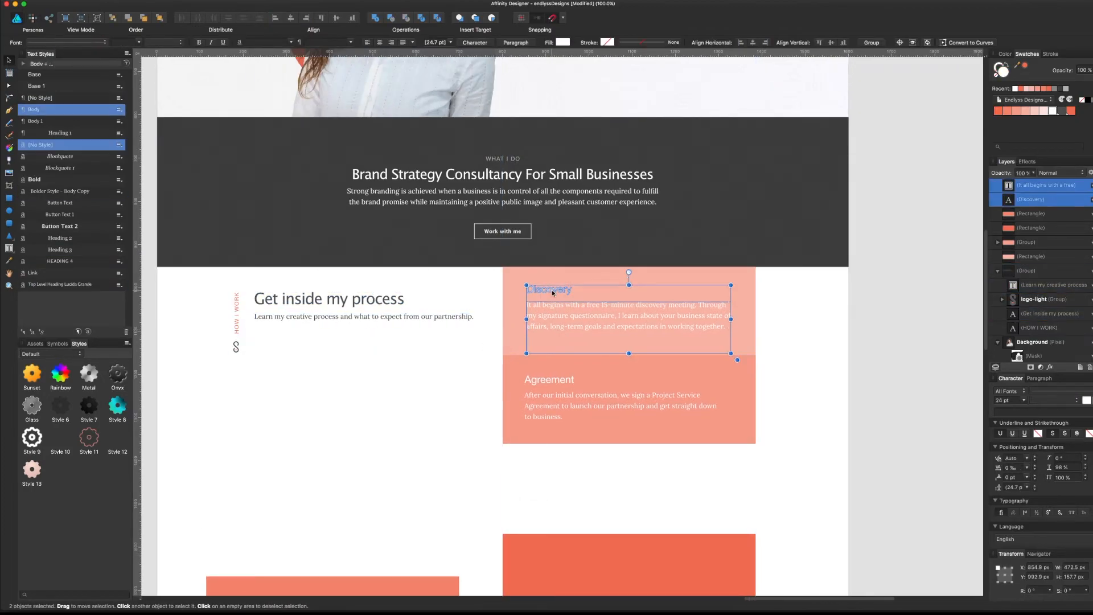
scroll(518, 417, up, 5)
scroll(519, 417, down, 5)
click(567, 304)
shift+click(585, 331)
shift+click(585, 358)
drag(585, 394, 585, 412)
scroll(398, 317, down, 5)
drag(376, 150, 375, 164)
click(397, 316)
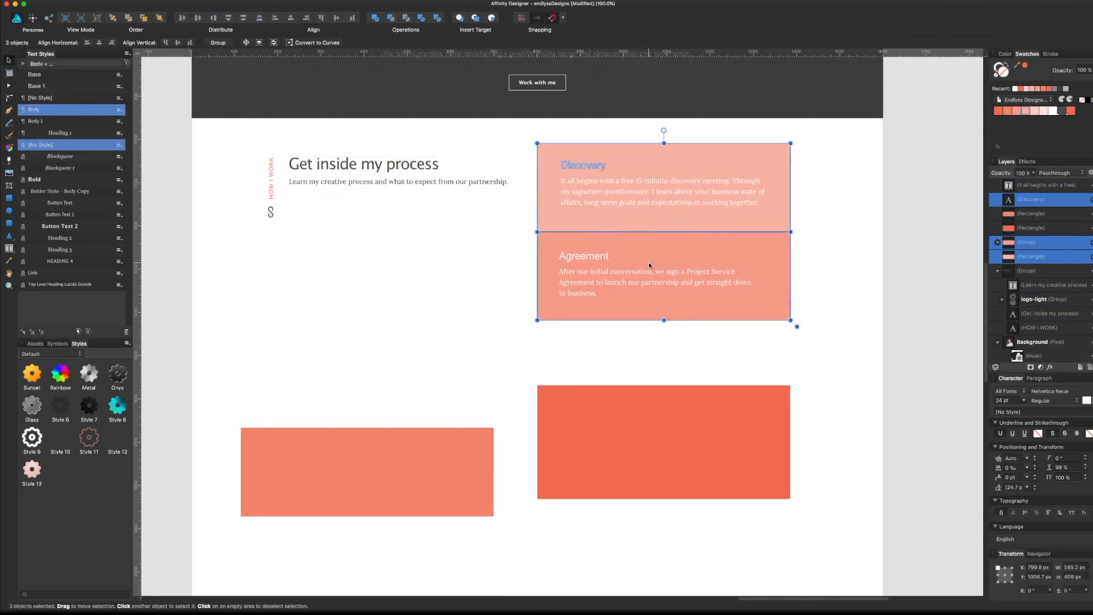
- Slant the WHAT I DO band's top edge upward to the right and send the Background layer behind the band's group
scroll(648, 264, up, 10)
click(884, 343)
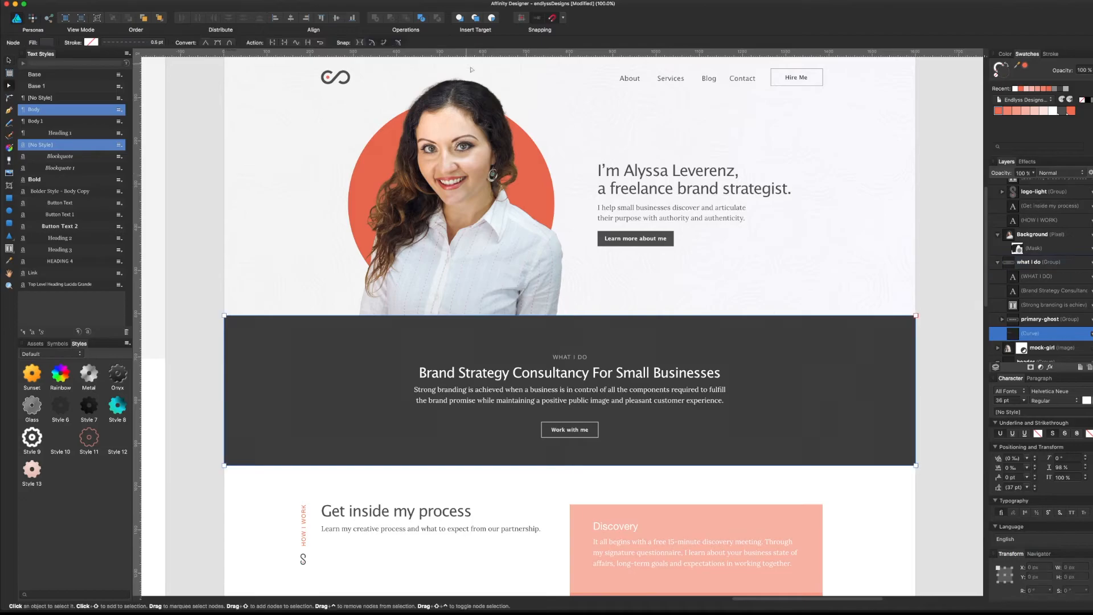
key(super+[)
click(798, 261)
click(917, 299)
scroll(915, 300, up, 4)
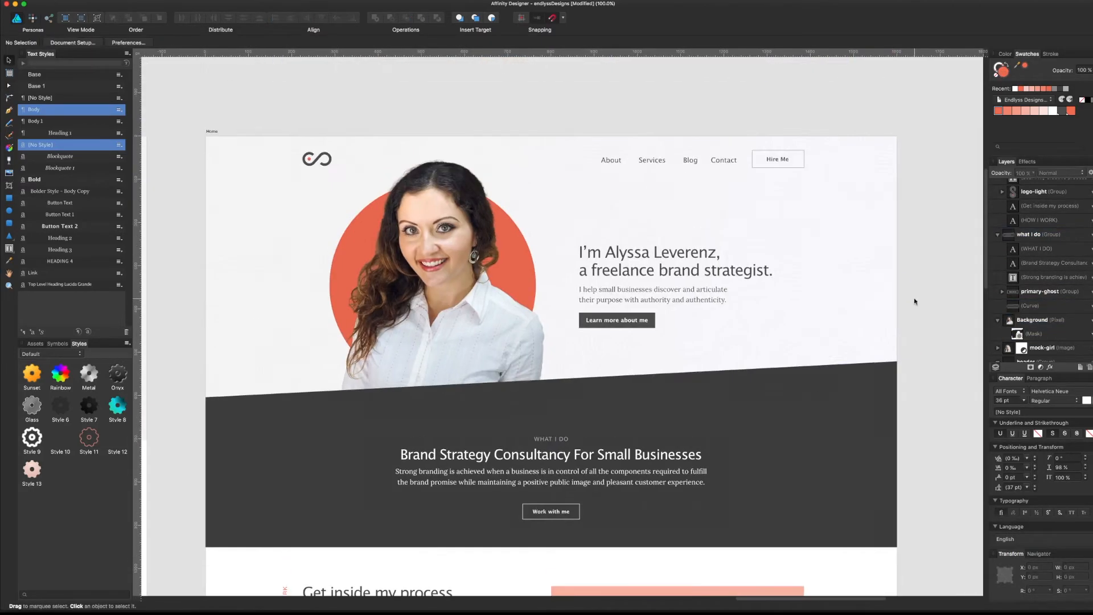
- Slant the WHAT I DO band's bottom edge by moving its lower-left corner node down
scroll(914, 300, down, 4)
double_click(251, 410)
key(a)
drag(209, 426, 209, 463)
key(v)
- Move the How I Work heading group and the process blocks down to clear the band's slanted bottom edge
scroll(376, 398, down, 5)
drag(376, 290, 375, 320)
drag(647, 359, 647, 383)
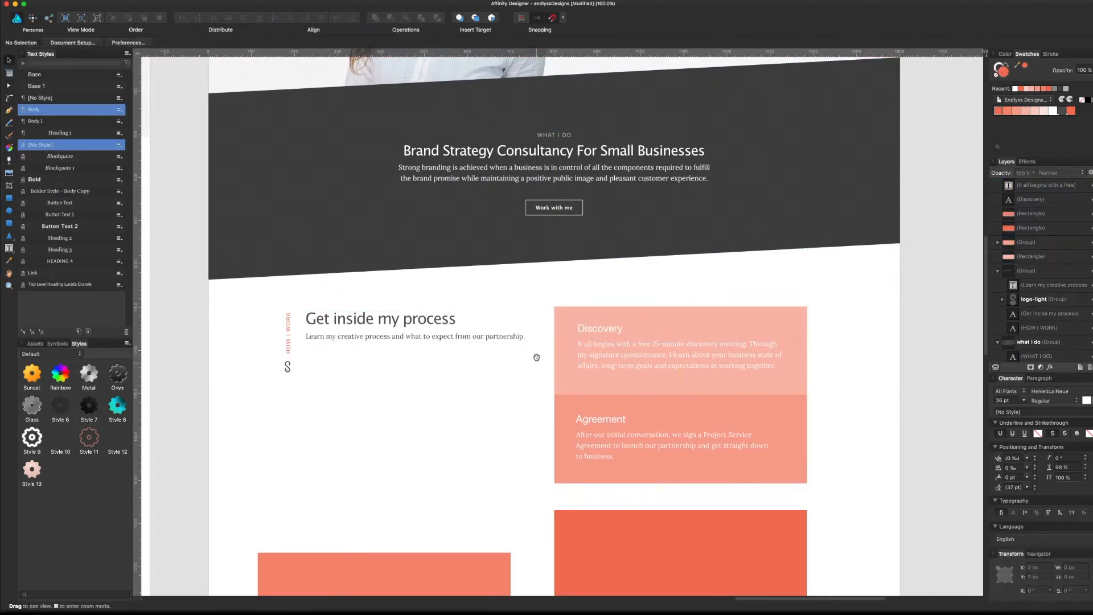
click(539, 375)
- Try to move the Get inside my process heading and intro text slightly lower beside the vertical label
scroll(539, 375, up, 8)
click(841, 295)
scroll(842, 364, down, 1)
scroll(841, 423, down, 8)
click(256, 282)
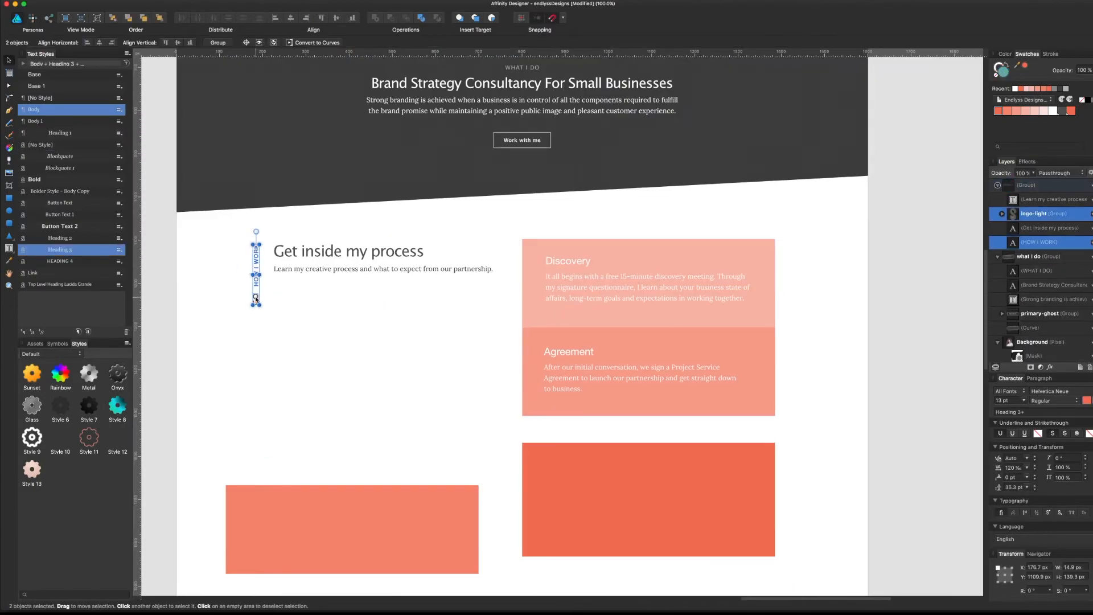
click(339, 252)
drag(339, 269, 340, 283)
click(463, 346)
scroll(463, 346, up, 4)
key(super+z)
key(super+z)
key(super+z)
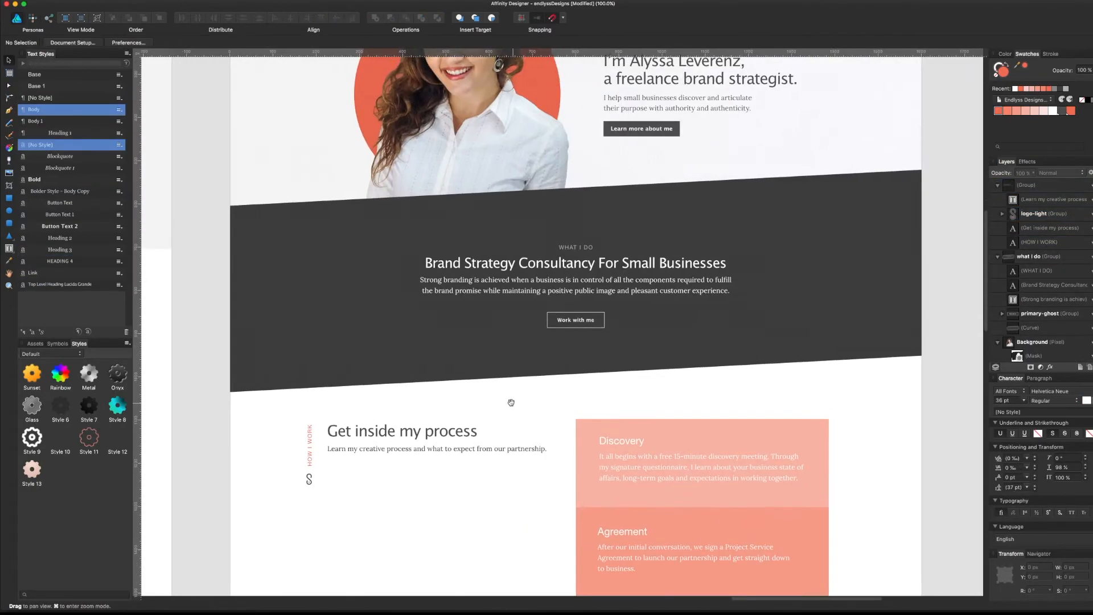
- Set the HOW I WORK label and infinity logo horizontally above the Discovery block, ungrouped, and recolour the label dark grey
click(271, 396)
shift+click(272, 430)
drag(271, 363, 316, 409)
click(693, 345)
right_click(673, 359)
click(700, 407)
click(674, 359)
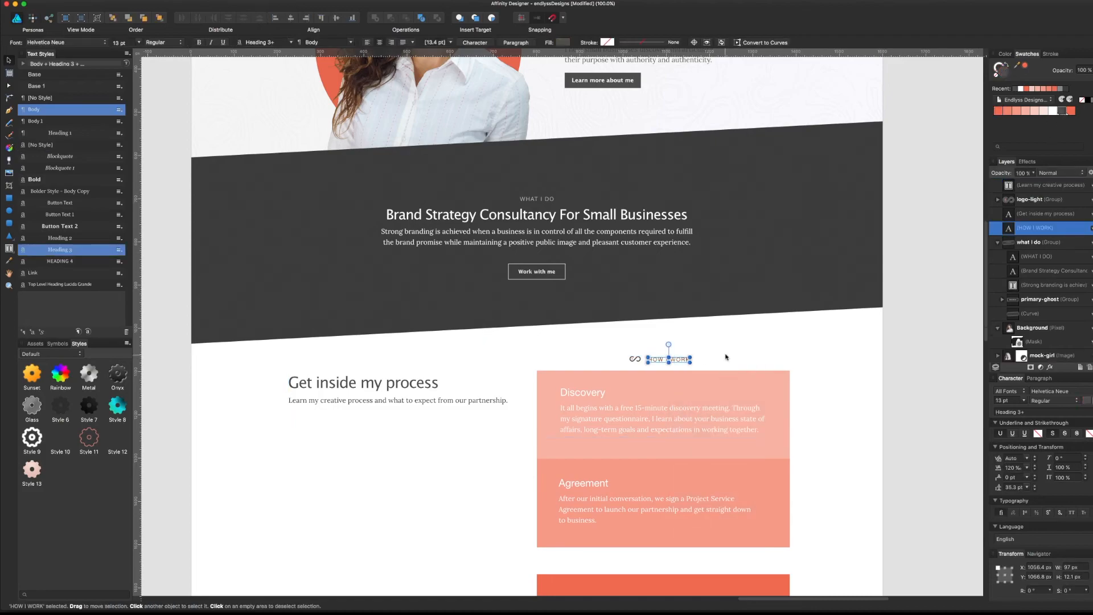
click(1062, 111)
- Apply a layer effect to the infinity logo and spread the logo and HOW I WORK label apart above the Discovery block
click(1030, 199)
click(1049, 367)
click(420, 306)
click(562, 296)
click(652, 403)
click(675, 359)
drag(635, 359, 543, 359)
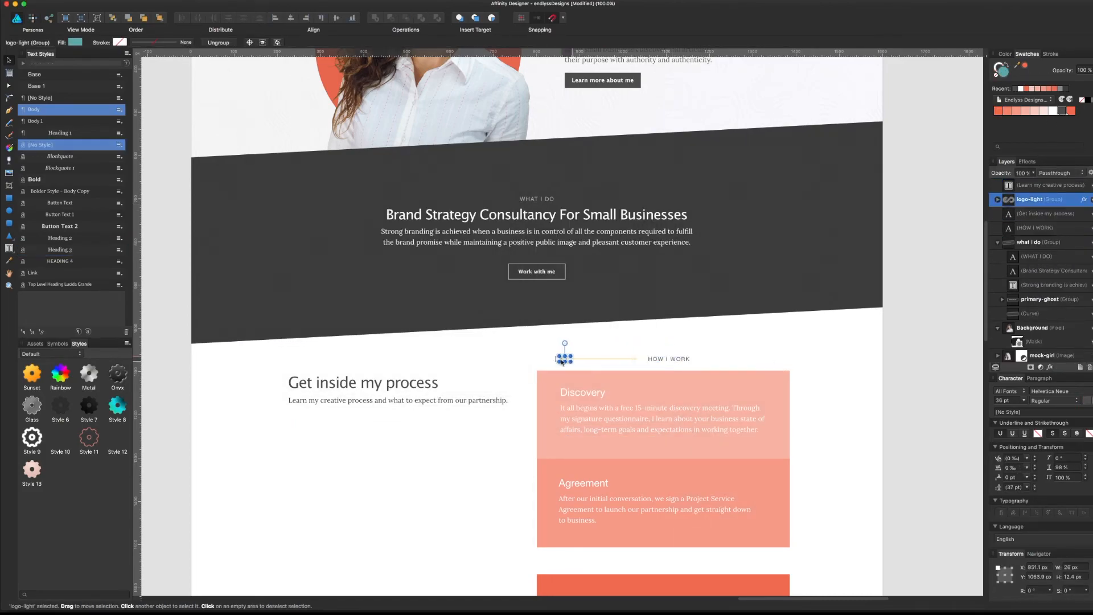
drag(668, 359, 769, 359)
click(836, 351)
- Rearrange the lower orange blocks beneath the Discovery and Agreement blocks
scroll(837, 351, down, 5)
drag(752, 447, 752, 421)
drag(666, 501, 666, 475)
drag(370, 501, 667, 514)
drag(650, 442, 391, 442)
drag(666, 514, 667, 432)
- Delete the small infinity logo and move the HOW I WORK label to the page's centre above the heading
scroll(825, 341, up, 2)
click(553, 232)
key(Delete)
drag(778, 232, 567, 232)
click(678, 292)
- Group the Discovery block with its text, place it below the intro text, and set the Agreement group beside it
scroll(678, 363, up, 3)
shift+click(737, 330)
key(super+g)
drag(735, 356, 469, 393)
scroll(646, 336, down, 5)
drag(647, 336, 654, 285)
shift+click(480, 217)
- Arrange the remaining orange blocks in two columns below the Discovery and Agreement row
scroll(480, 216, up, 4)
drag(399, 444, 397, 545)
drag(599, 470, 346, 434)
drag(370, 540, 631, 501)
- Fill the block below Discovery with the salmon swatch and darken it slightly with the lightness control
click(407, 410)
click(1016, 111)
double_click(1002, 71)
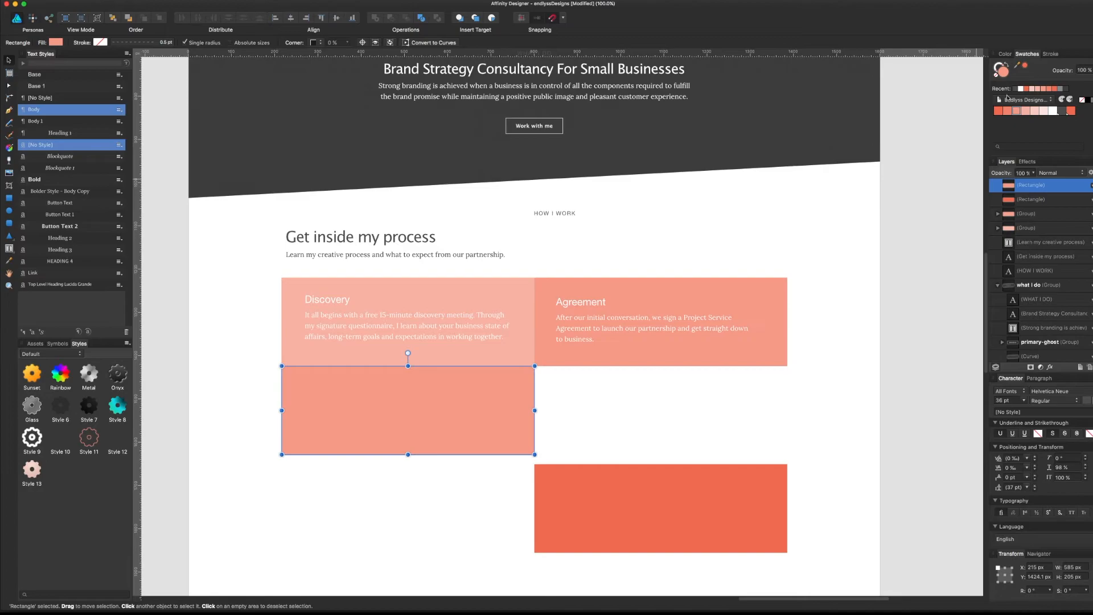
click(1005, 54)
drag(1076, 86, 1070, 85)
- Complete the three-row, two-column grid with block copies, align the darkest block in the last row, and darken the copy beside it
click(766, 408)
alt+drag(434, 414, 433, 504)
drag(631, 497, 630, 488)
click(472, 493)
drag(1070, 86, 1065, 86)
click(1080, 85)
click(355, 422)
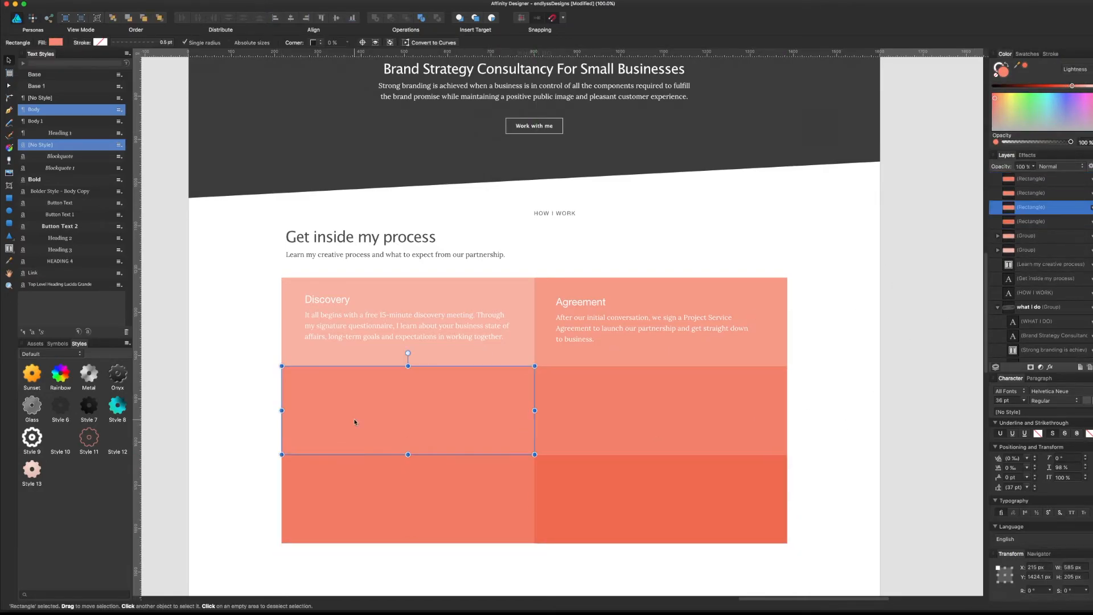
- Recolour the process blocks with lighter palette tints, including the background rectangles inside the Discovery and Agreement groups
click(1027, 54)
click(1025, 111)
click(483, 348)
click(1034, 111)
key(super+z)
click(997, 299)
click(1034, 342)
click(1034, 111)
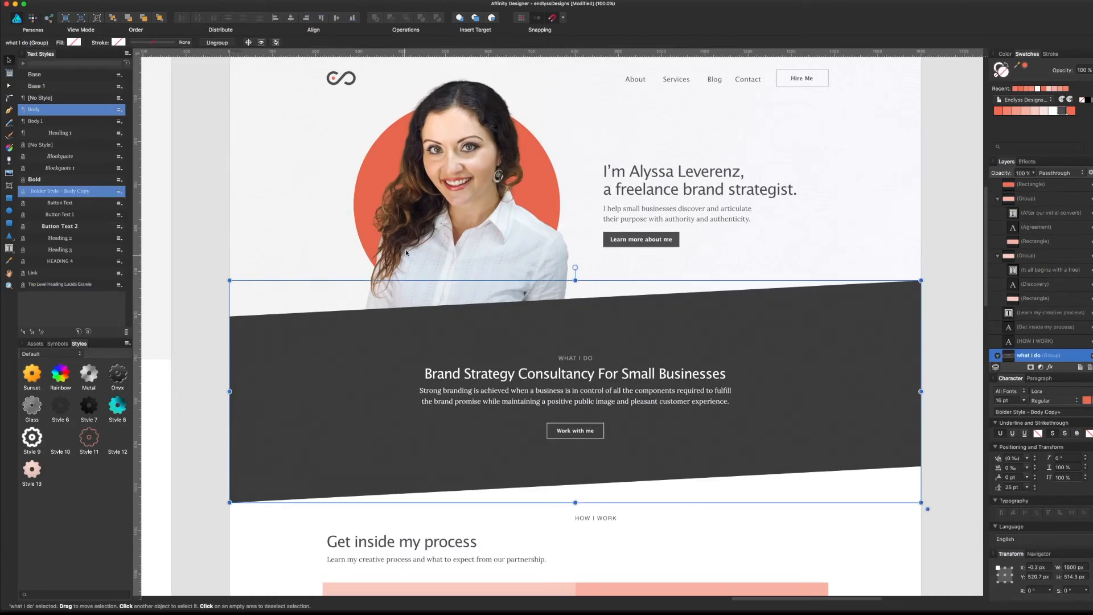
- Level the WHAT I DO band's slanted top and bottom edges by lowering its two right corner nodes
key(a)
drag(921, 279, 922, 313)
drag(921, 466, 922, 500)
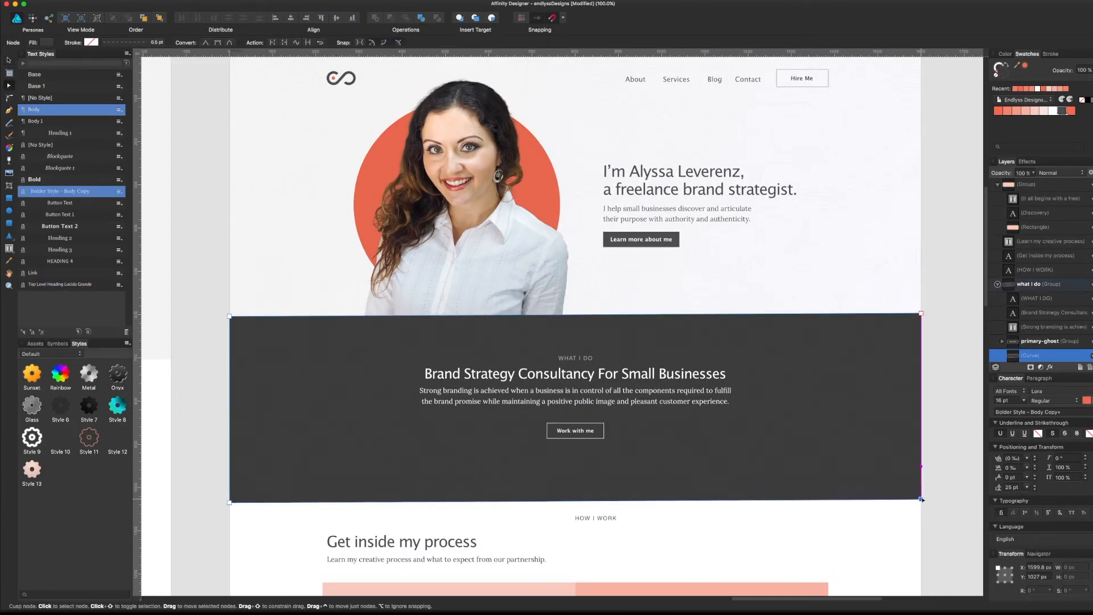
- Replace the WHAT I DO band with a new dark grey rectangle about 1619 × 382 px, placed behind the text
key(Delete)
key(m)
drag(229, 315, 929, 493)
key(v)
key(super+bracketleft)
key(super+bracketleft)
click(1064, 112)
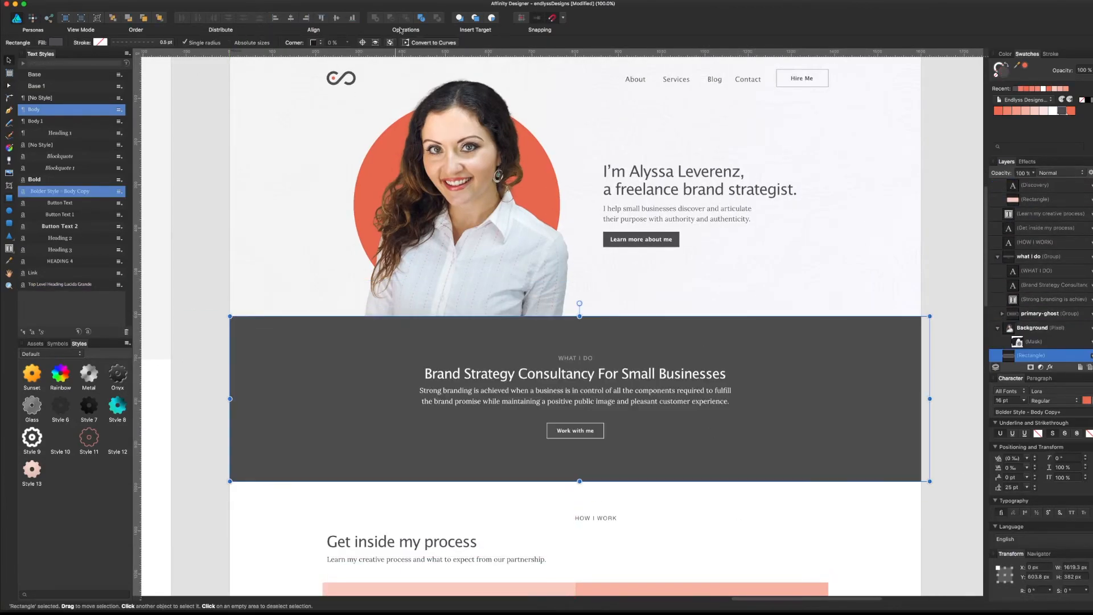
- Try converting the WHAT I DO band to curves, bringing it in front of the photo and bending its top edge into a wave
drag(752, 316, 755, 294)
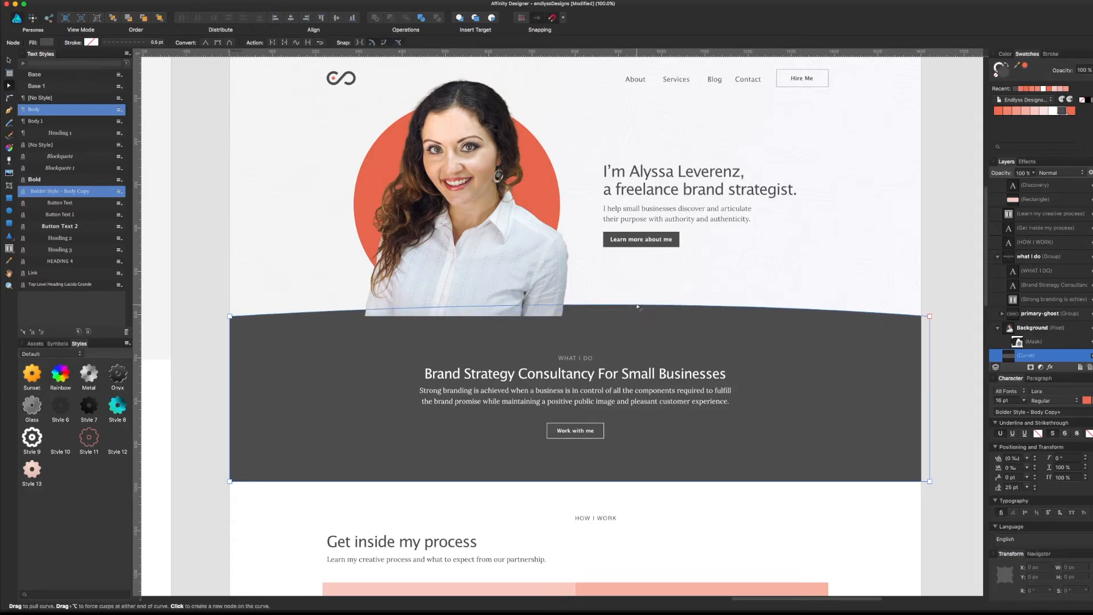
key(super+bracketright)
key(v)
scroll(626, 342, up, 3)
click(576, 393)
drag(576, 394, 576, 415)
drag(666, 410, 666, 397)
- Try bending the band's bottom edge upward and lowering its two bottom corner nodes
scroll(626, 427, down, 2)
drag(558, 498, 558, 493)
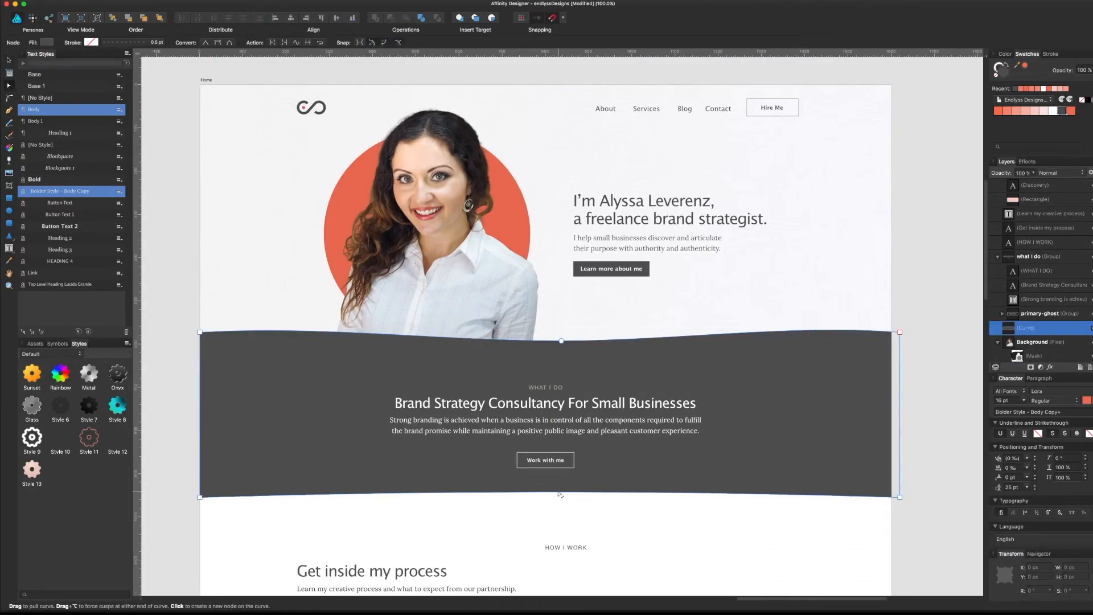
drag(200, 498, 200, 527)
drag(900, 497, 900, 527)
key(v)
scroll(895, 481, down, 1)
- Undo the curve and node edits made to the WHAT I DO band
key(super+z)
key(super+z)
key(super+z)
key(super+z)
key(super+z)
key(super+z)
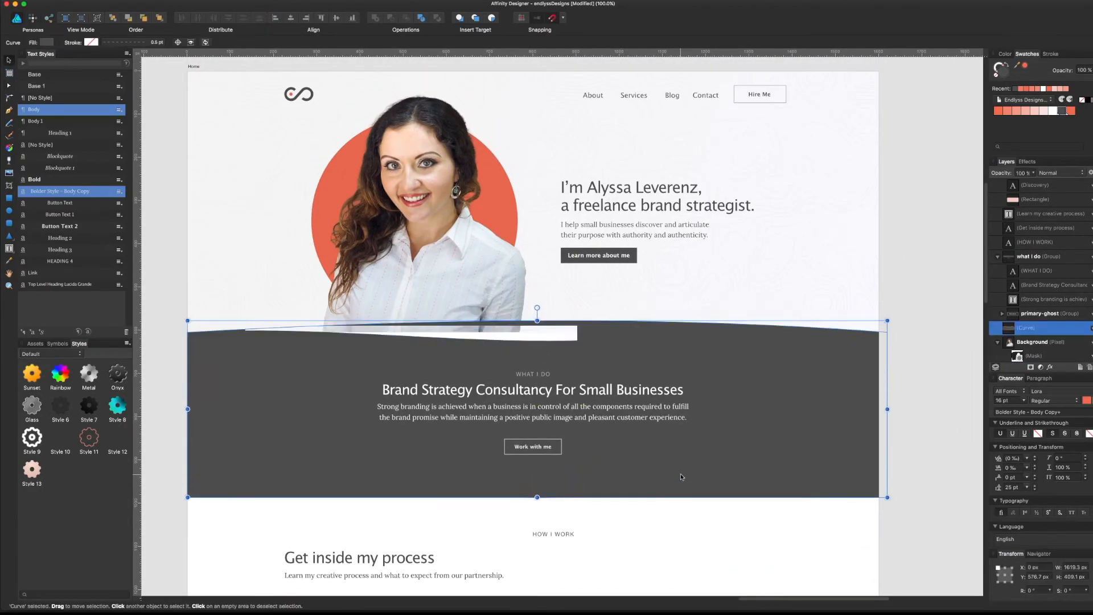
scroll(833, 302, up, 2)
key(super+z)
- Remove the dark band and recolour the WHAT I DO section's heading and body copy dark grey
click(674, 355)
click(716, 547)
drag(715, 546, 716, 552)
double_click(626, 420)
shift+click(660, 447)
click(1061, 111)
- Try a copy of the textured hero background directly below the hero, behind the WHAT I DO text
drag(875, 390, 869, 130)
click(795, 268)
mouse_move(825, 159)
mouse_down()
mouse_move(838, 358)
mouse_move(855, 411)
mouse_up()
- Try a horizontal line across the page along the hero's bottom edge with the Pen tool and adjust its colour
key(p)
click(200, 356)
shift+click(891, 356)
key(v)
drag(833, 356, 834, 356)
double_click(998, 67)
drag(561, 365, 511, 359)
click(777, 472)
click(912, 326)
drag(911, 326, 914, 305)
- Set the WHAT I DO label's text colour to grey #888888 and adjust the copied background behind it
drag(583, 421, 486, 397)
double_click(560, 376)
double_click(999, 67)
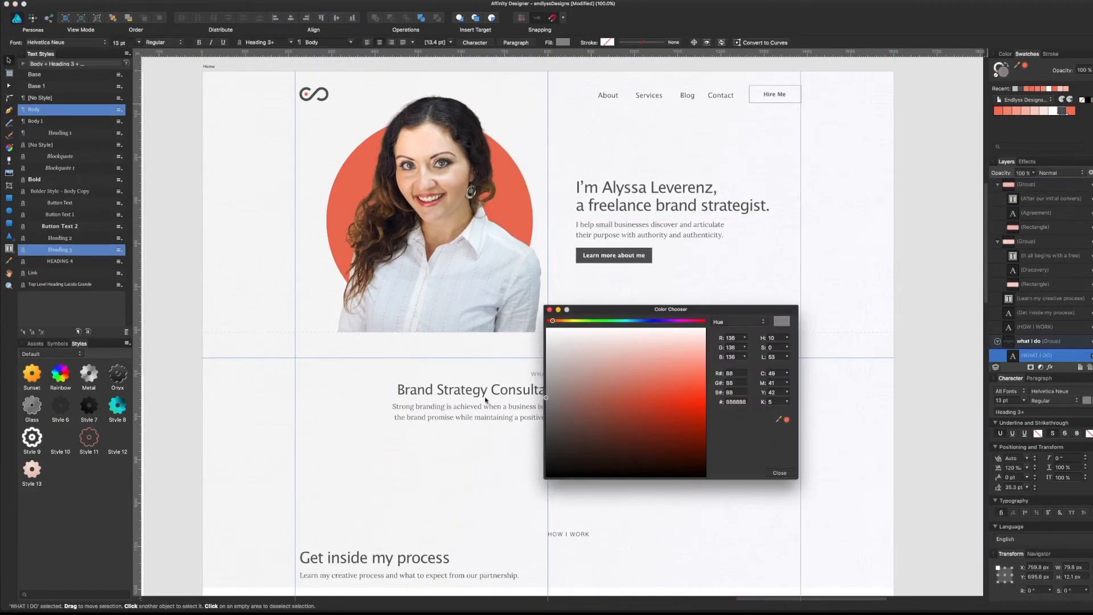
click(777, 472)
click(919, 206)
drag(920, 206, 914, 275)
click(800, 438)
drag(767, 453, 807, 402)
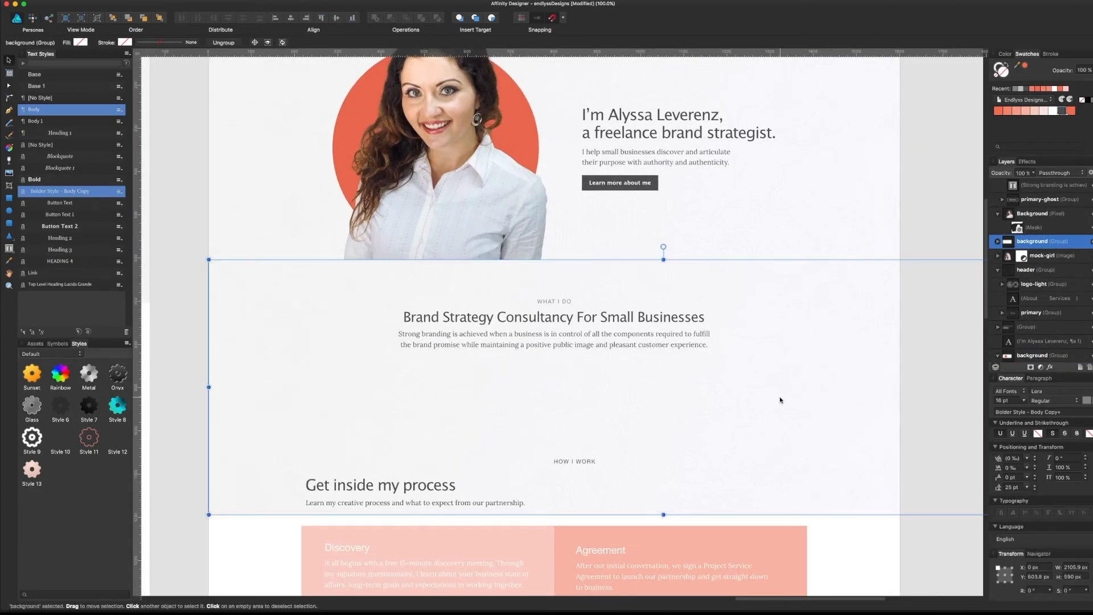
- Undo the copied section background, the dividing line and the text recolouring
key(super+z)
key(super+z)
key(super+z)
key(super+z)
key(super+z)
key(super+z)
- Draw a dark grey rectangle about 991 px wide overlapping the hero's bottom edge and place it behind the WHAT I DO text
click(9, 198)
drag(351, 246, 781, 444)
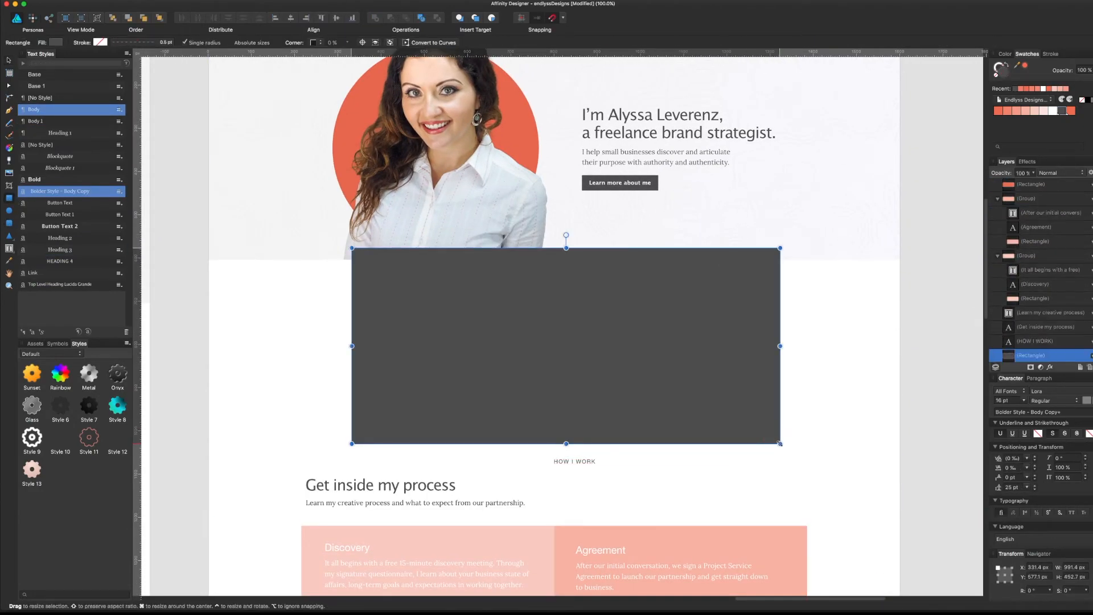
key(super+bracketleft)
drag(560, 439, 557, 425)
drag(556, 316, 556, 305)
drag(560, 341, 568, 416)
- Round the dark card's corners with an absolute radius of 10 px and raise its bottom edge slightly
click(410, 512)
click(336, 42)
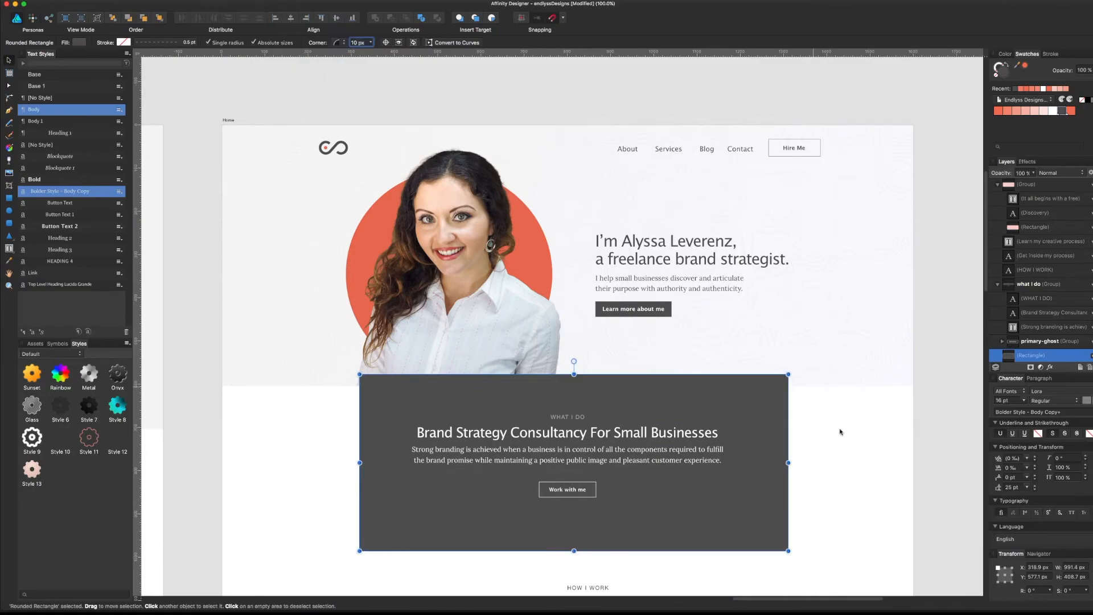
drag(574, 550, 574, 536)
click(854, 472)
scroll(776, 449, down, 1)
- Show the guides, align the card's left edge with the left column guide, and narrow it around the centred text
key(super+semicolon)
double_click(725, 470)
drag(725, 470, 681, 470)
drag(760, 441, 693, 441)
- Left-align the card's label, heading, body copy and button, with the body copy wrapped onto three lines
click(1036, 298)
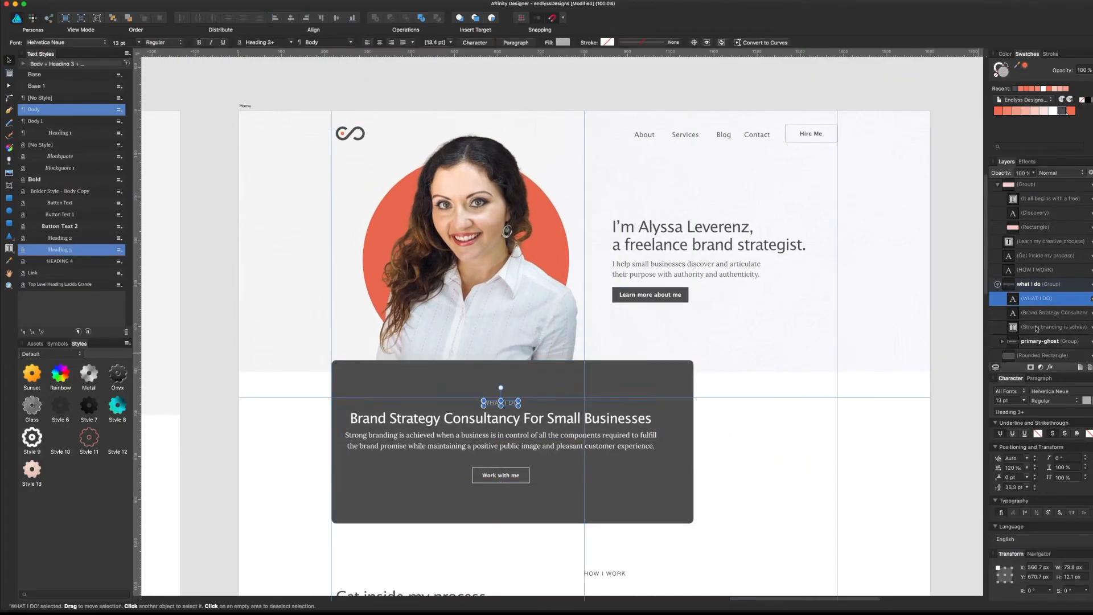
shift+click(1036, 326)
shift+click(1047, 341)
- Break the card heading before "For Small Businesses", lower the body copy and button, and extend the card's bottom edge
double_click(505, 421)
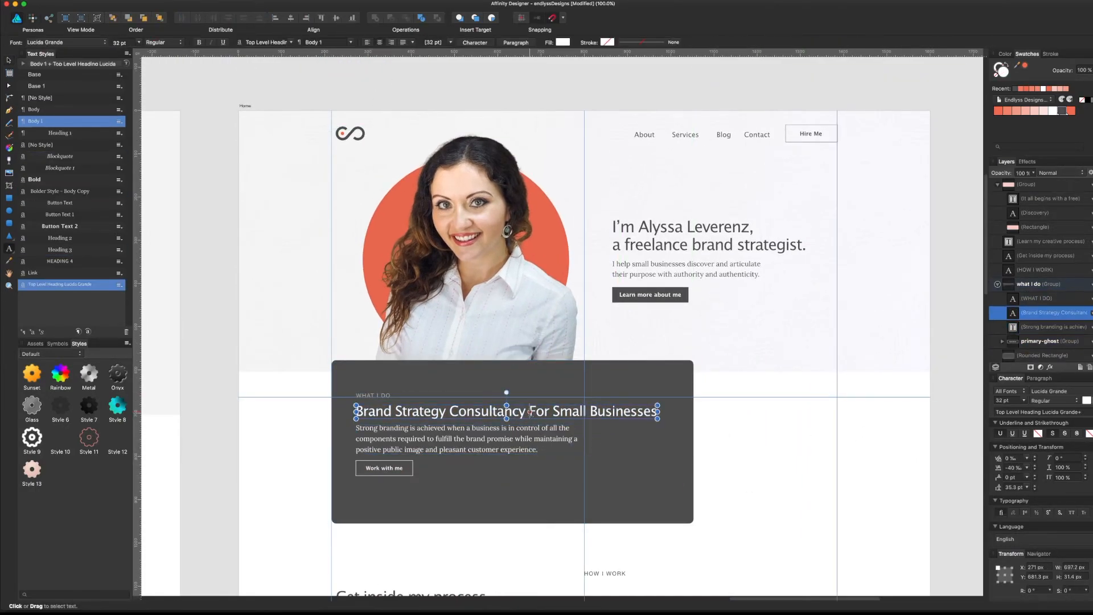
click(9, 60)
drag(512, 523, 512, 537)
double_click(384, 468)
drag(384, 468, 384, 506)
drag(398, 439, 398, 460)
drag(490, 412, 422, 415)
- Resize the card to about 720 × 378 px and shift it with its contents to the right, hiding the guides
drag(693, 449, 642, 449)
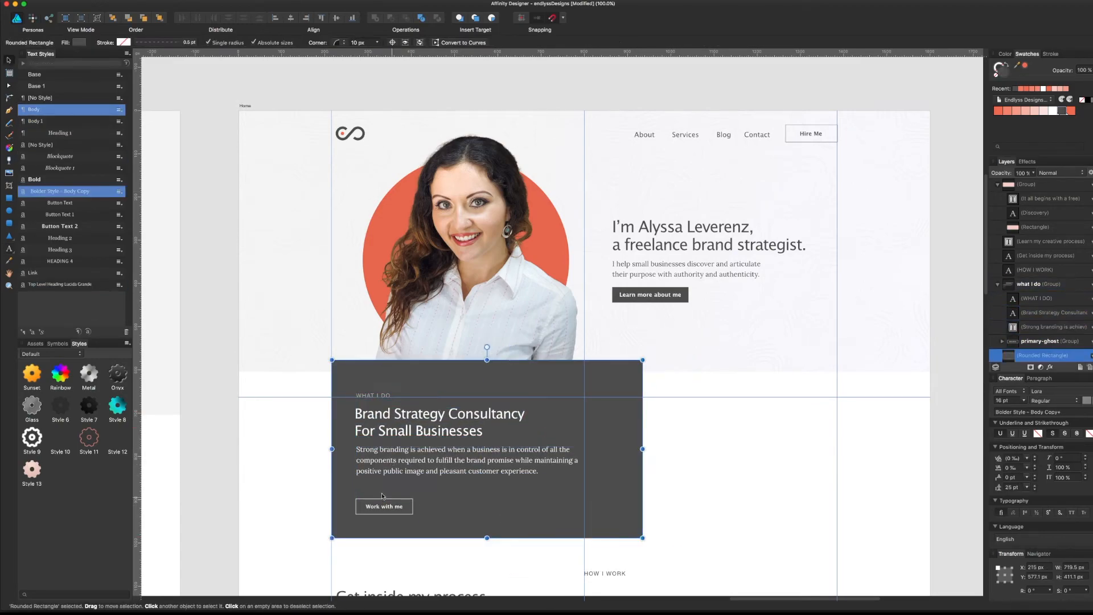
drag(402, 508, 458, 508)
scroll(776, 434, down, 3)
shift+click(657, 366)
key(super+semicolon)
scroll(655, 375, up, 1)
drag(522, 489, 522, 474)
- Move the card's text and button upward inside the card and group them with its background
double_click(420, 458)
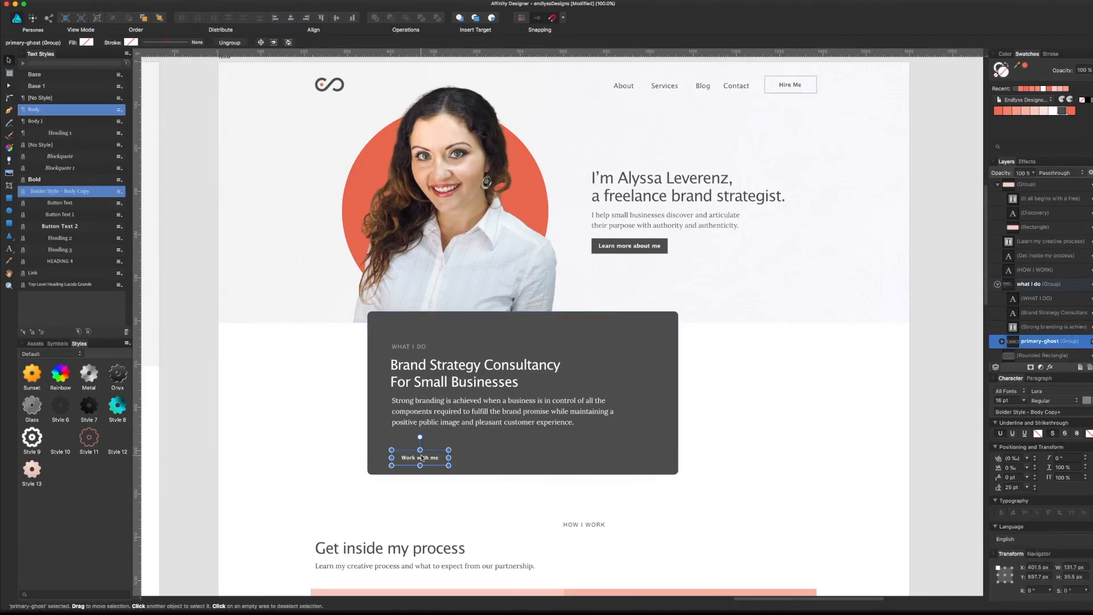
shift+click(411, 348)
drag(414, 349, 414, 336)
click(386, 349)
shift+click(450, 353)
key(super+g)
- Try the grouped card at the right column and flush with the left column guide
drag(551, 371, 699, 362)
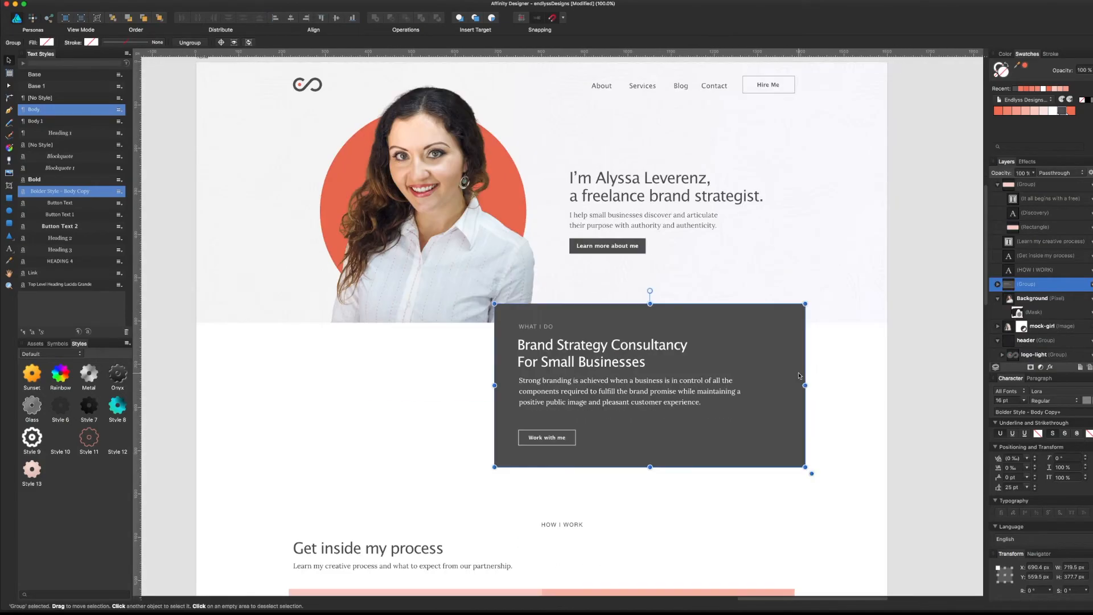
key(super+semicolon)
drag(720, 424, 710, 424)
drag(636, 360, 441, 359)
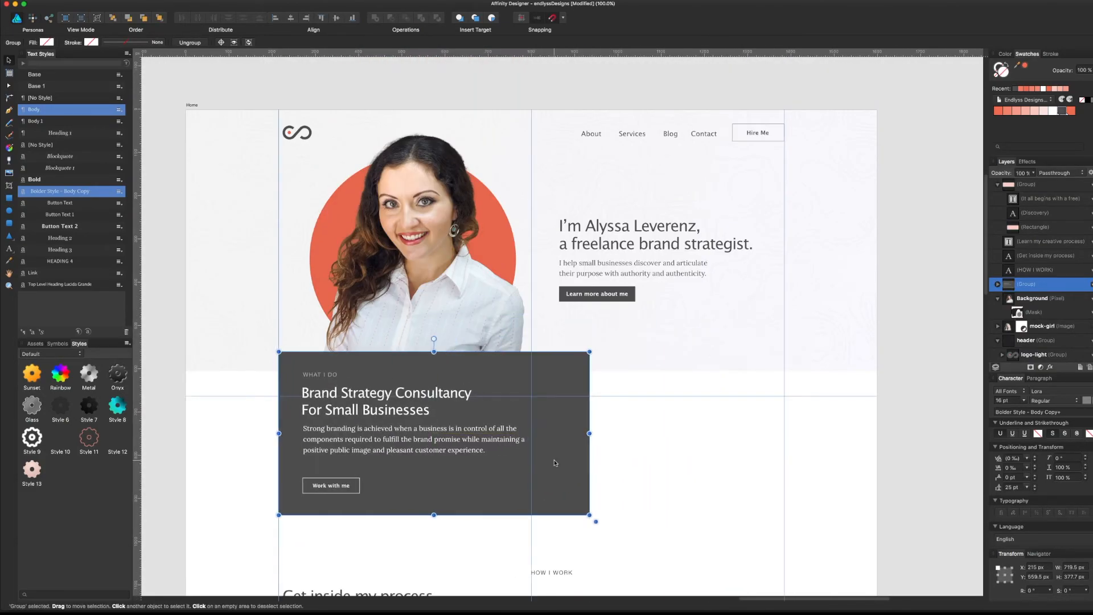
click(610, 393)
- Try an orange fill on the card's background and undo it
scroll(609, 393, down, 2)
double_click(570, 399)
click(1070, 111)
click(757, 410)
key(super+z)
scroll(756, 409, left, 5)
scroll(756, 410, up, 1)
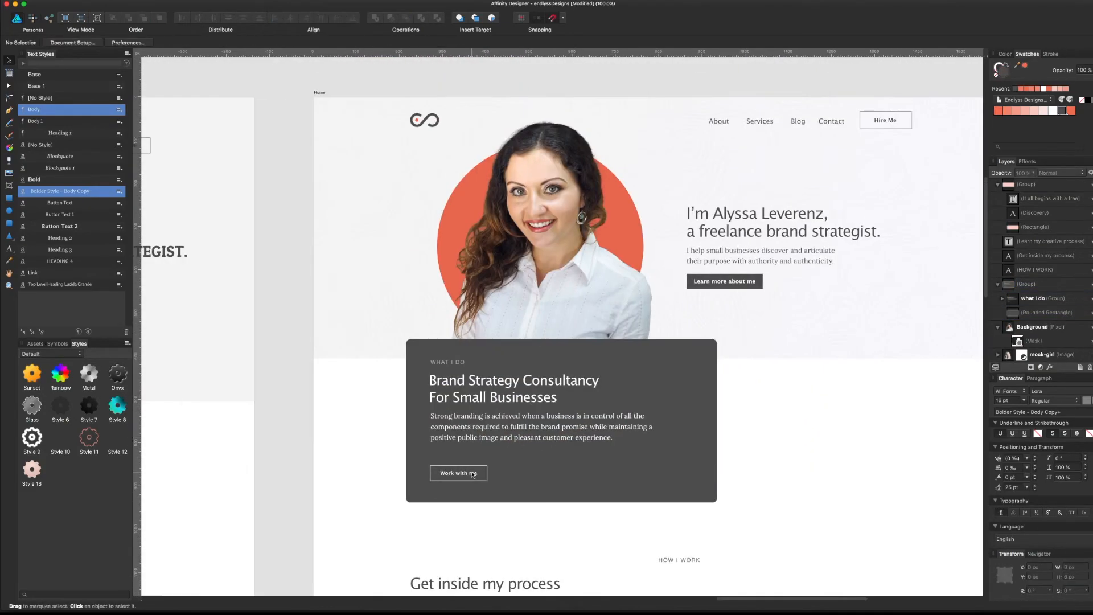
- Move the card toward the page's centre and fill its Work with me button with orange
scroll(778, 431, right, 3)
drag(564, 394, 673, 411)
click(793, 441)
scroll(793, 441, up, 2)
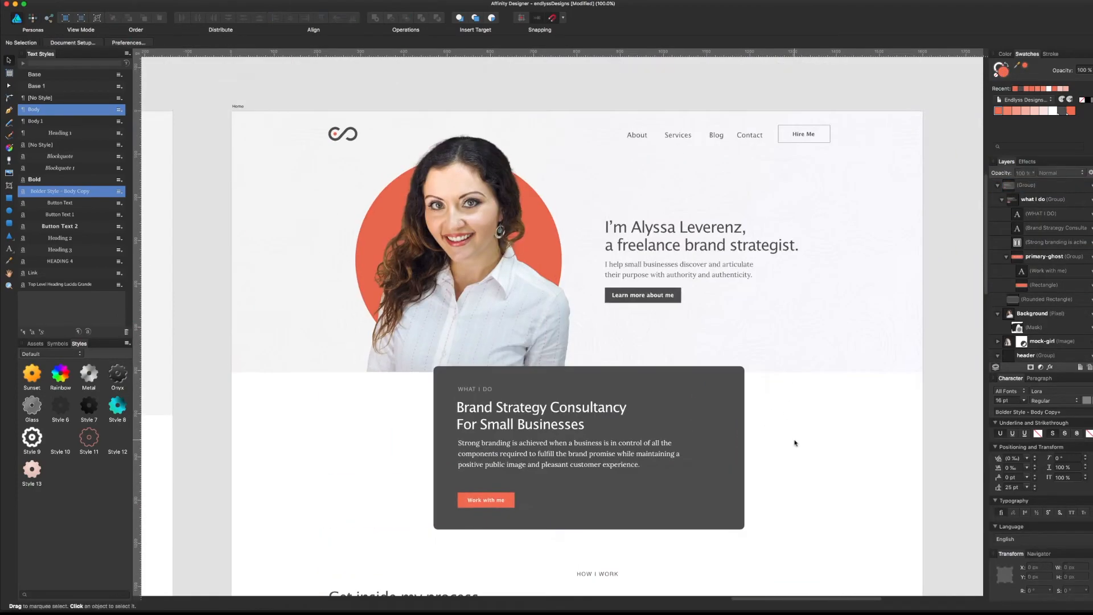
- Give the card's background an outer shadow in Multiply mode at 33% opacity and about 27 px radius, and fill it white
scroll(793, 440, down, 4)
click(643, 367)
double_click(643, 367)
click(1049, 367)
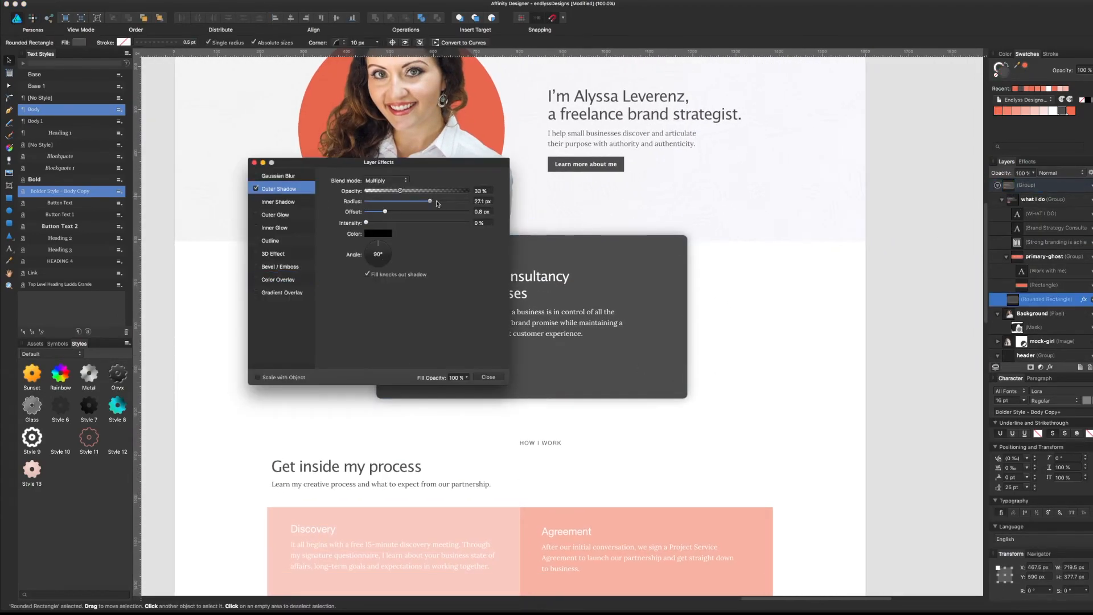
drag(375, 212, 200, 211)
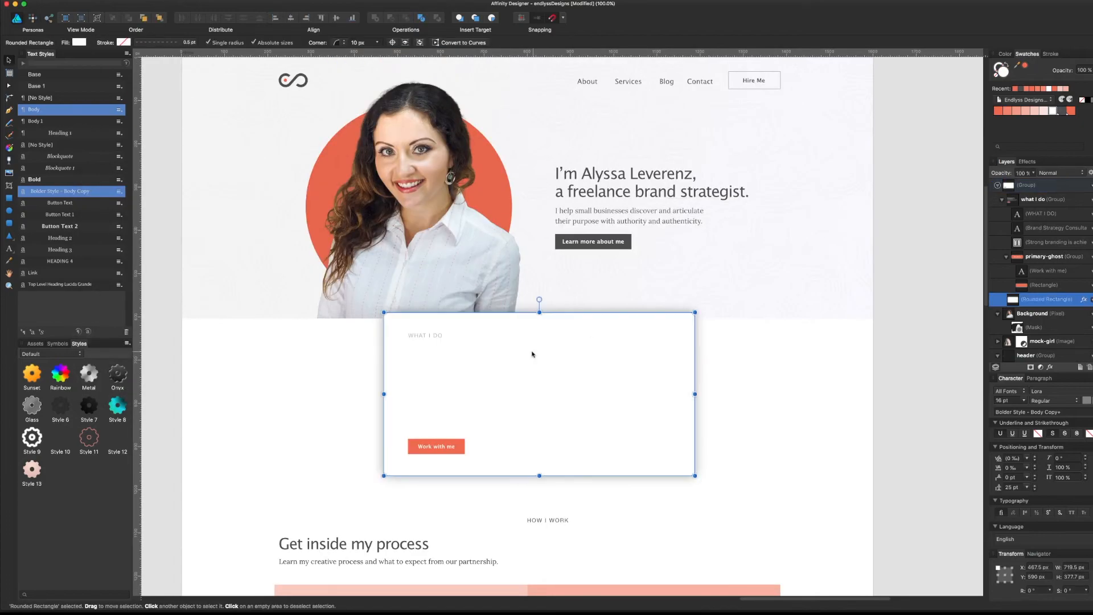
- Recolour the card's copy dark grey and soften its outer shadow to grey, Normal blend, 26% opacity and 100 px radius
click(1083, 299)
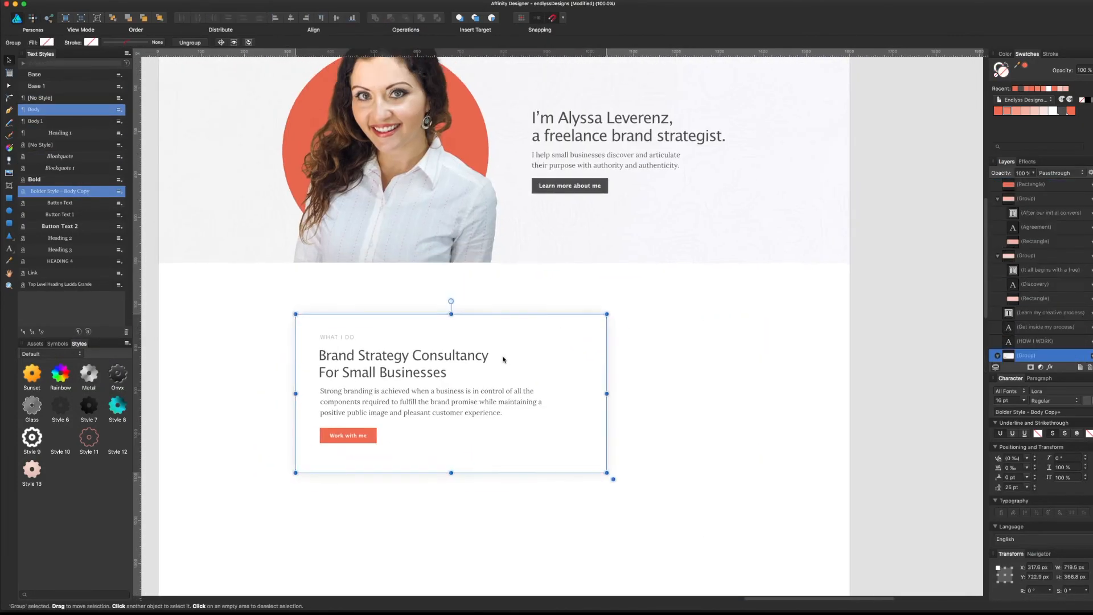
click(1043, 112)
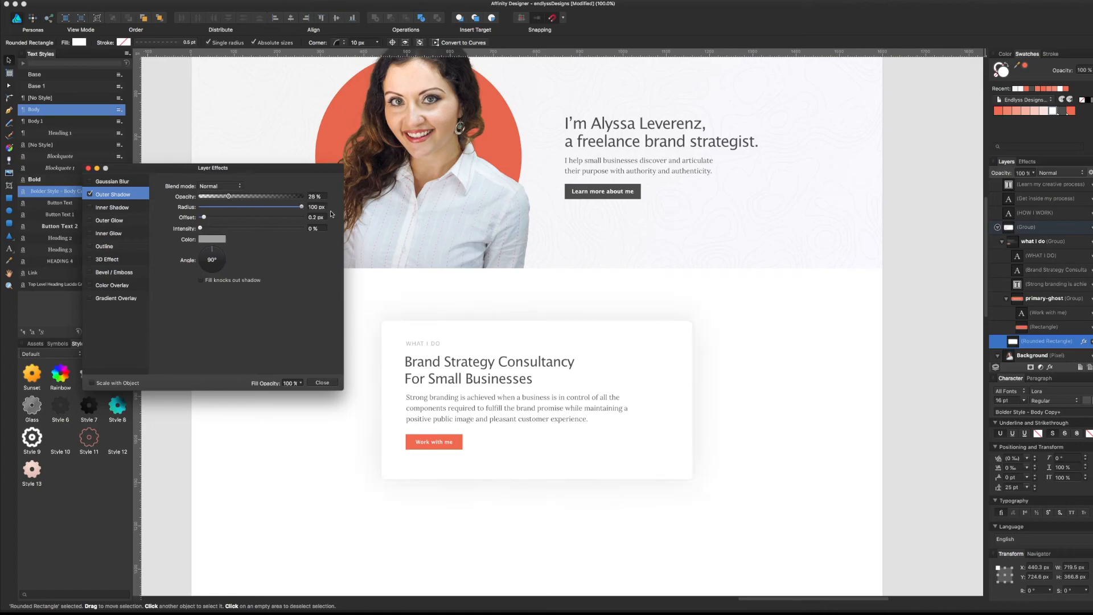
- Move the white card group up so it overlaps the hero's bottom edge
drag(626, 373, 627, 310)
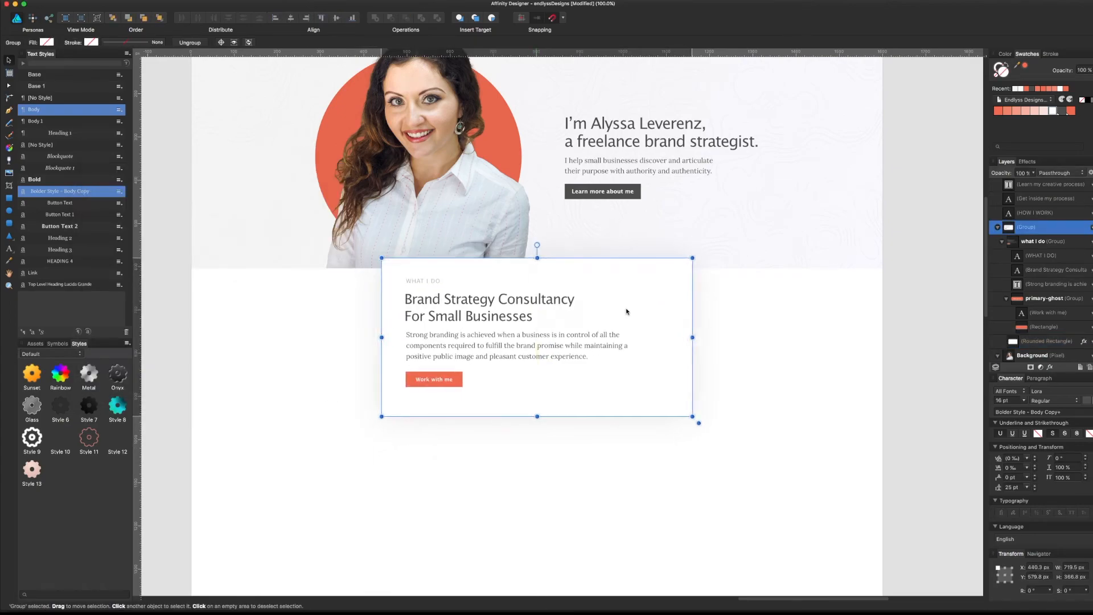
scroll(627, 309, up, 4)
click(783, 476)
scroll(783, 476, down, 3)
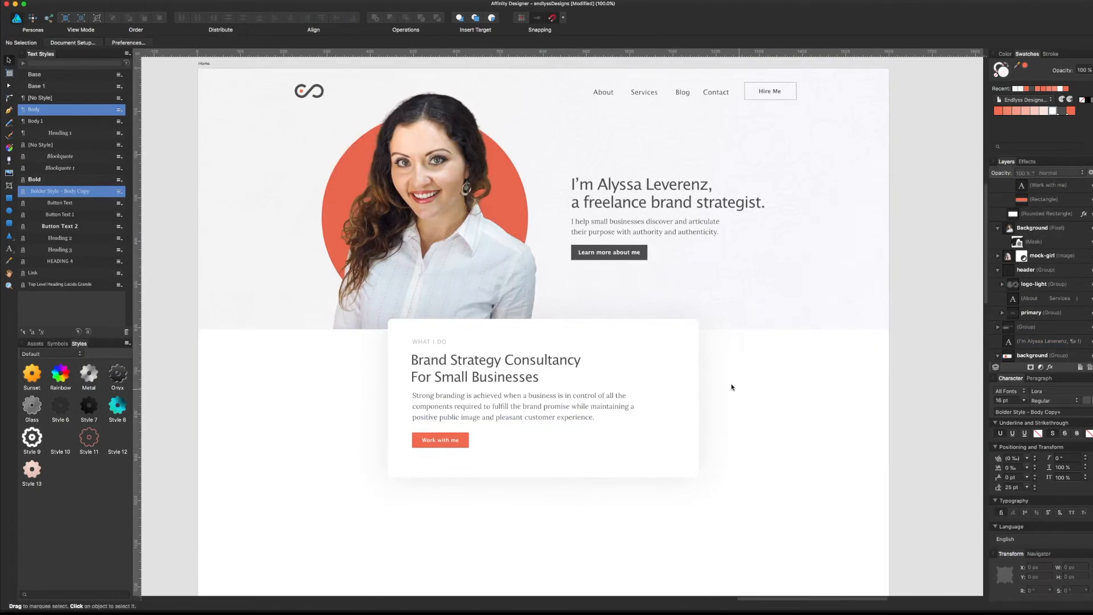
- Create a set of tint swatches from the palette's dark grey
scroll(769, 392, up, 3)
click(550, 440)
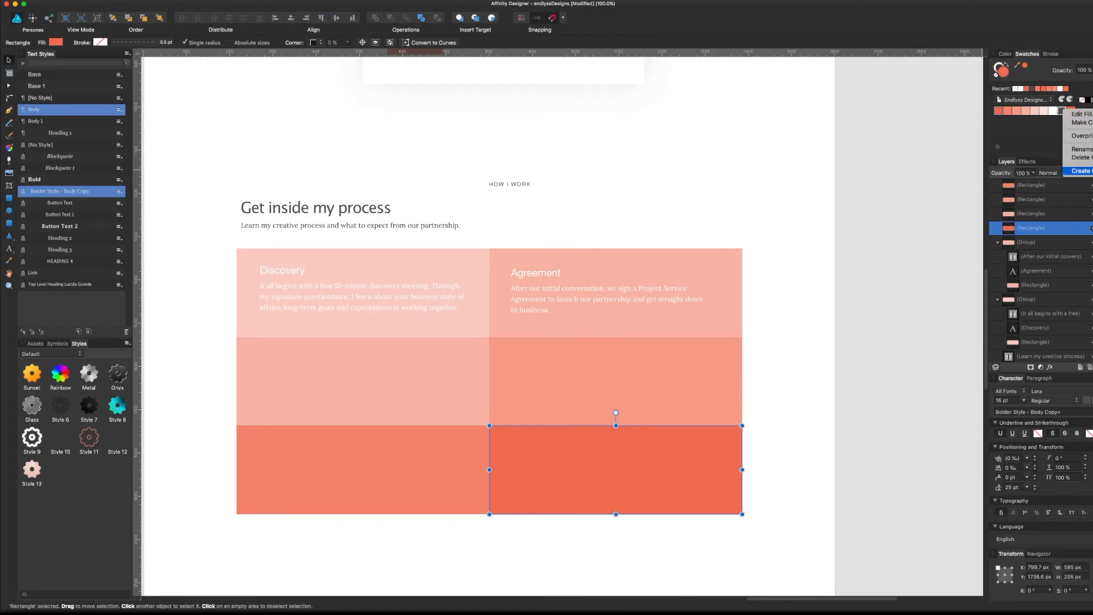
click(1079, 171)
- Recolour the process blocks with the grey tints, from darkest in the last row to lighter in the rows above
click(997, 111)
click(444, 470)
click(1007, 111)
click(626, 381)
click(1016, 111)
click(450, 381)
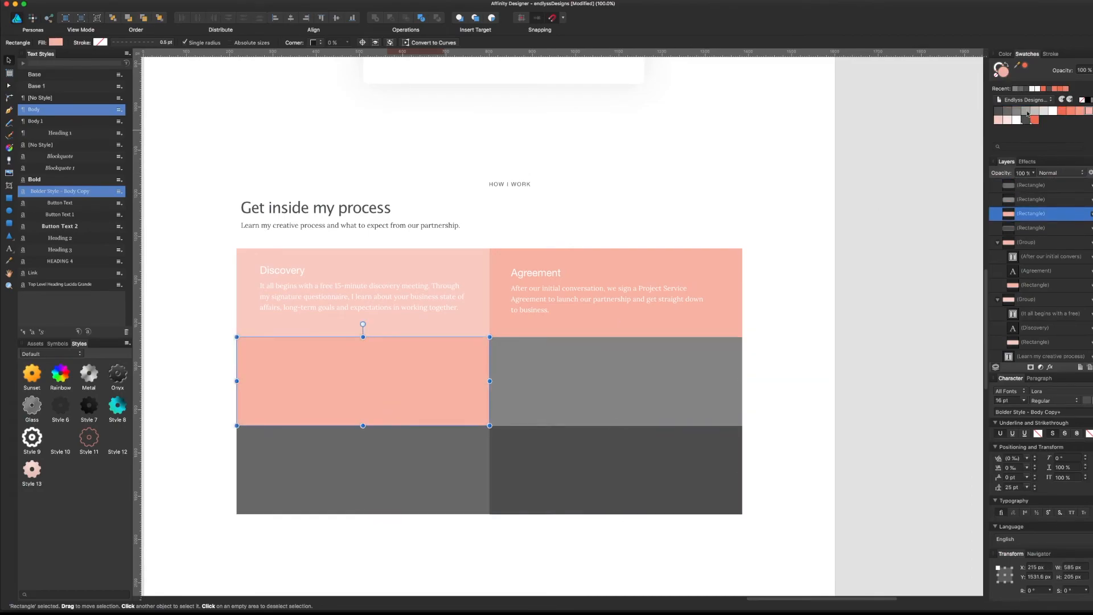
click(1025, 111)
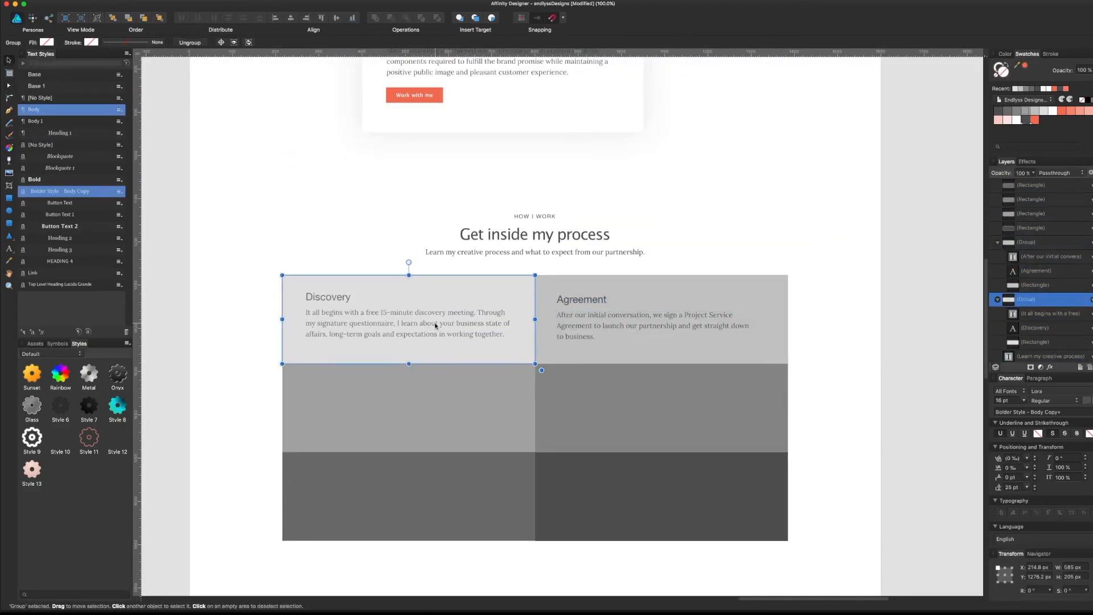
- Add the Strategy heading and its description from the browser's website copy document to the second row's left block
key(super+Tab)
click(253, 377)
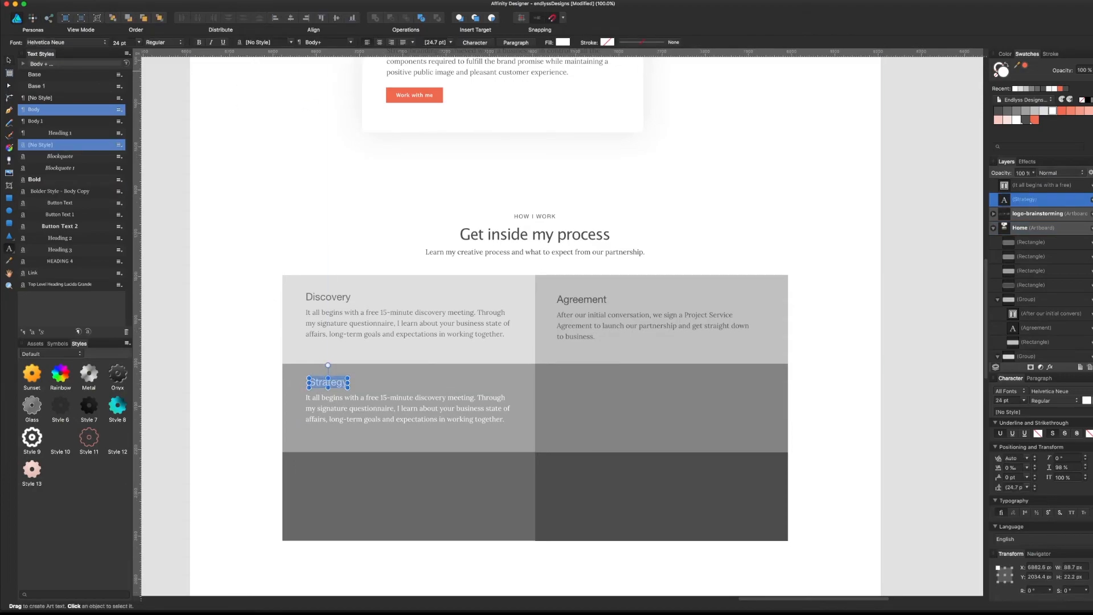
key(super+Tab)
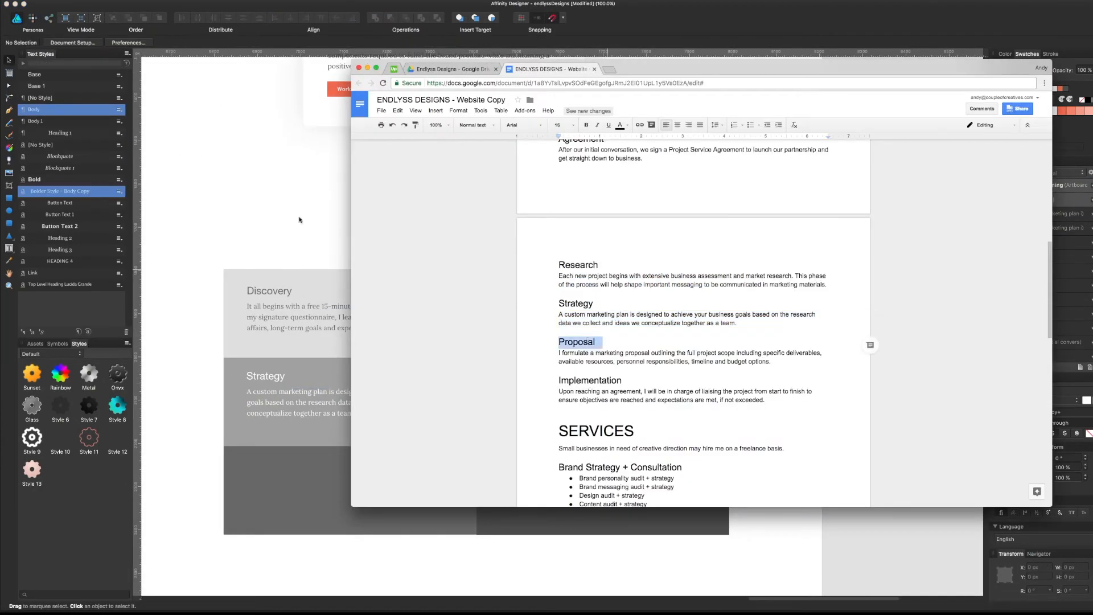
- Add the Proposal heading and its description from the website copy document to the second row's right block
key(super+Tab)
key(super+Tab)
key(super+Tab)
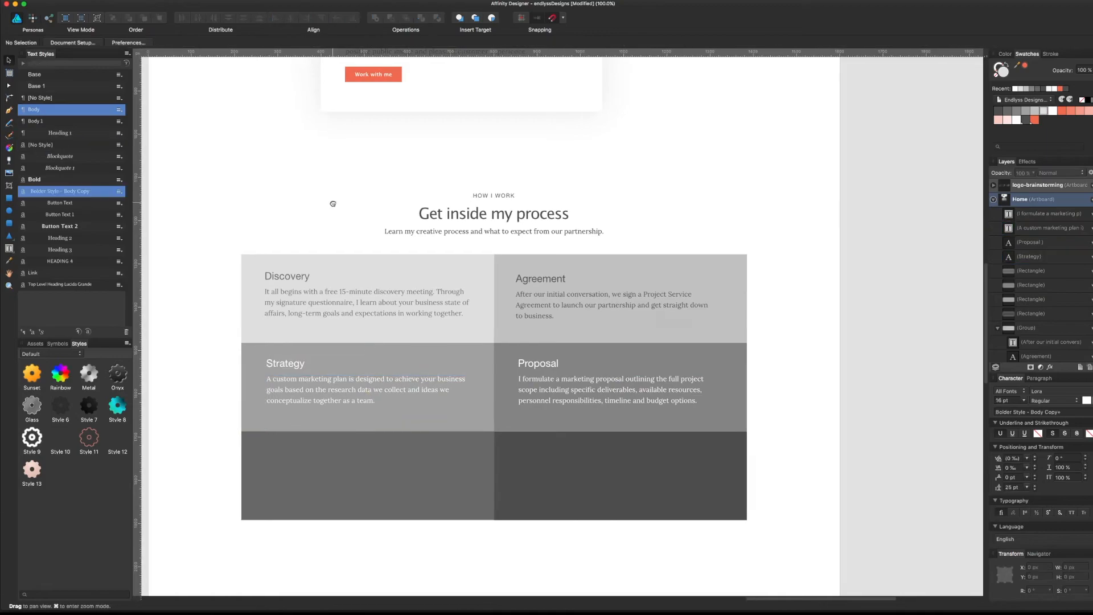
- Add the Implementation heading and its "Upon reaching an agreement" description from the website copy document to the last row's left block
click(289, 364)
text(Implementation)
key(super+Tab)
triple_click(626, 392)
key(super+Tab)
text(Upon reaching an agreement, I will be in charge of liaising the project from start to finish to ensure objectives are reached and expectations are met, if not exceeded.)
- Reorder the process text to match the copy document, placing Implementation last, Proposal beside it, and Strategy in the second row's right block
key(super+Tab)
scroll(591, 336, up, 3)
key(super+Tab)
key(super+Tab)
key(super+Tab)
drag(290, 454, 541, 454)
drag(536, 364, 284, 448)
drag(289, 365, 540, 365)
- Copy the Strategy text into the second row's left block and replace it with the Research heading and description from the copy document
drag(541, 364, 290, 345)
text(Research)
triple_click(318, 389)
key(super+Tab)
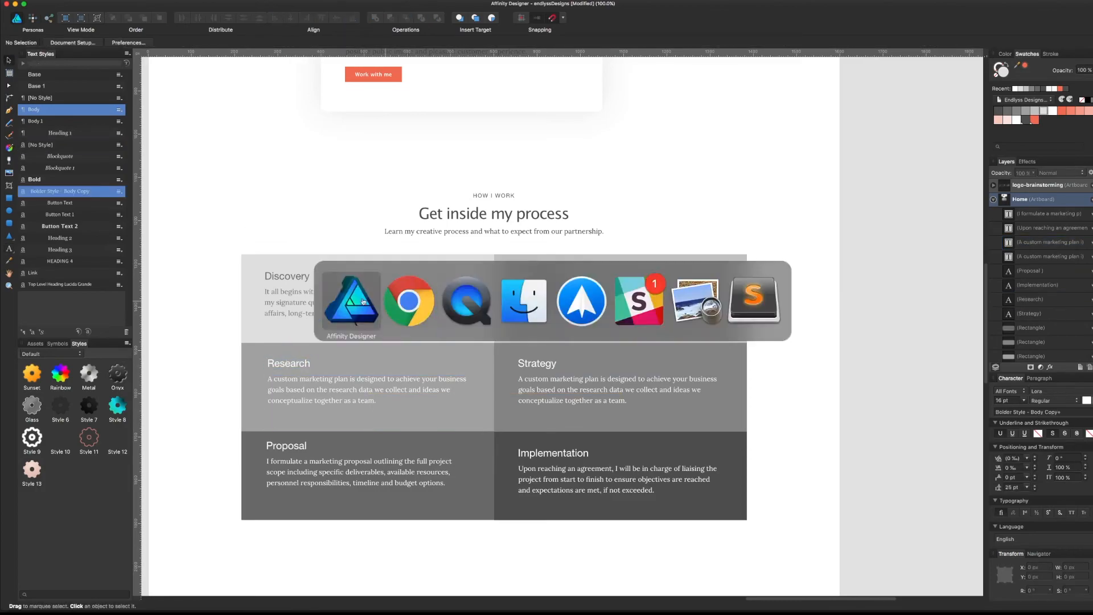
key(super+c)
key(super+Tab)
key(super+v)
- Lower the Proposal heading and description together to line up with the Implementation text
click(287, 447)
shift+click(342, 472)
drag(342, 471, 341, 480)
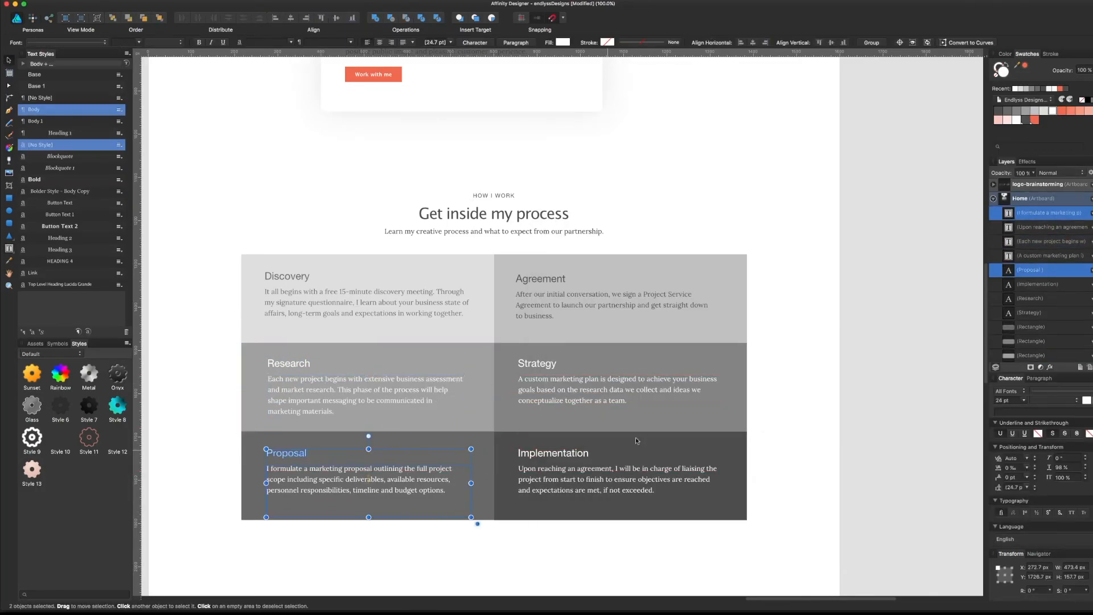
- Draw a rectangle spanning the page behind the How I Work section, send it beneath the content and fill it with coral
click(513, 558)
scroll(512, 309, up, 1)
scroll(742, 139, down, 3)
scroll(742, 138, up, 1)
mouse_move(801, 577)
mouse_down()
mouse_move(236, 168)
mouse_move(925, 558)
mouse_up()
click(331, 168)
scroll(332, 168, left, 2)
key(m)
key(super+shift+bracketleft)
key(v)
drag(854, 455, 854, 444)
click(1034, 120)
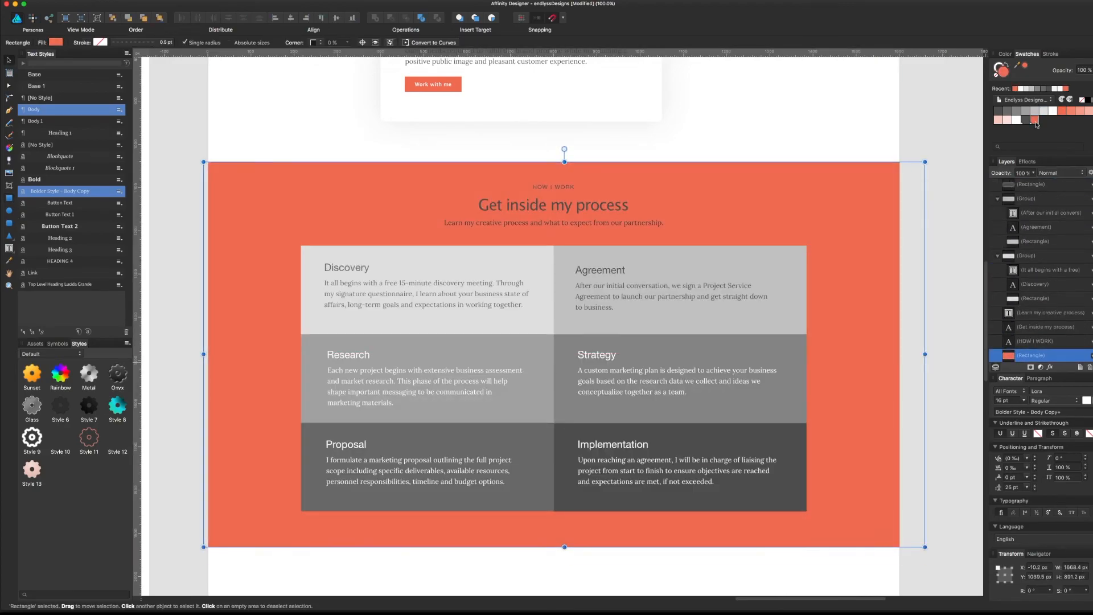
- Recolour the HOW I WORK label, the Get inside my process heading and its subheading white
scroll(740, 187, down, 3)
click(553, 168)
shift+click(554, 150)
shift+click(553, 131)
click(1053, 110)
- Remove the Agreement block's grey fill and make its heading and description white
click(842, 193)
click(763, 222)
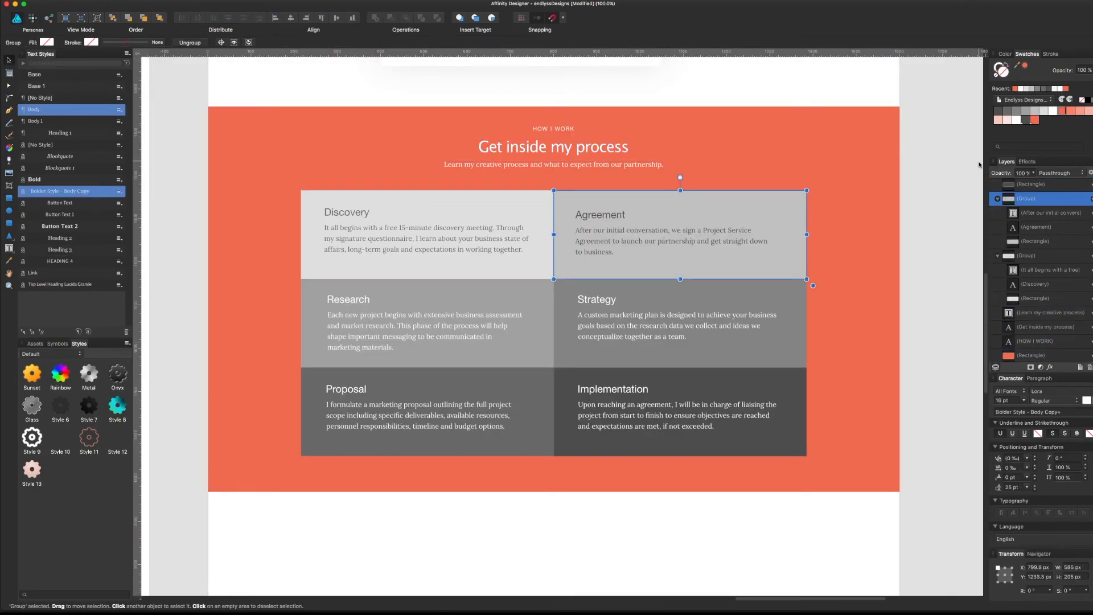
click(996, 75)
click(1050, 213)
shift+click(1036, 227)
click(1053, 111)
- Remove the Discovery block's grey fill and set up a thin white outline for the top-row blocks
scroll(701, 305, up, 3)
click(484, 318)
click(1035, 299)
click(996, 75)
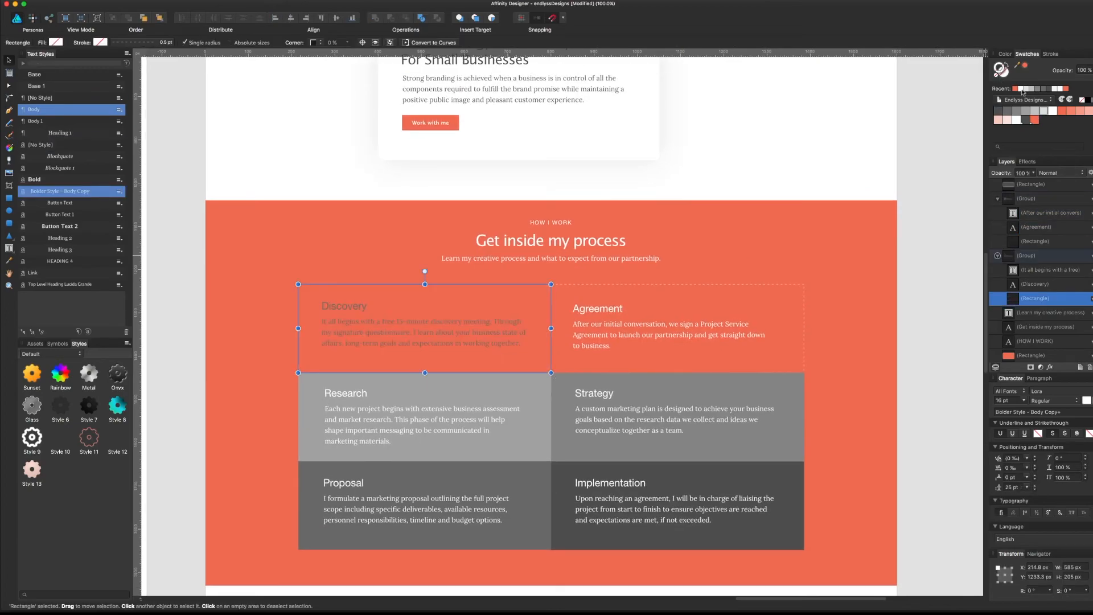
shift+click(800, 285)
shift+click(626, 258)
click(1052, 110)
click(1050, 53)
drag(1011, 78, 1029, 78)
- Apply a thin solid white outline to the rectangles of all six process blocks
shift+click(398, 322)
shift+click(444, 393)
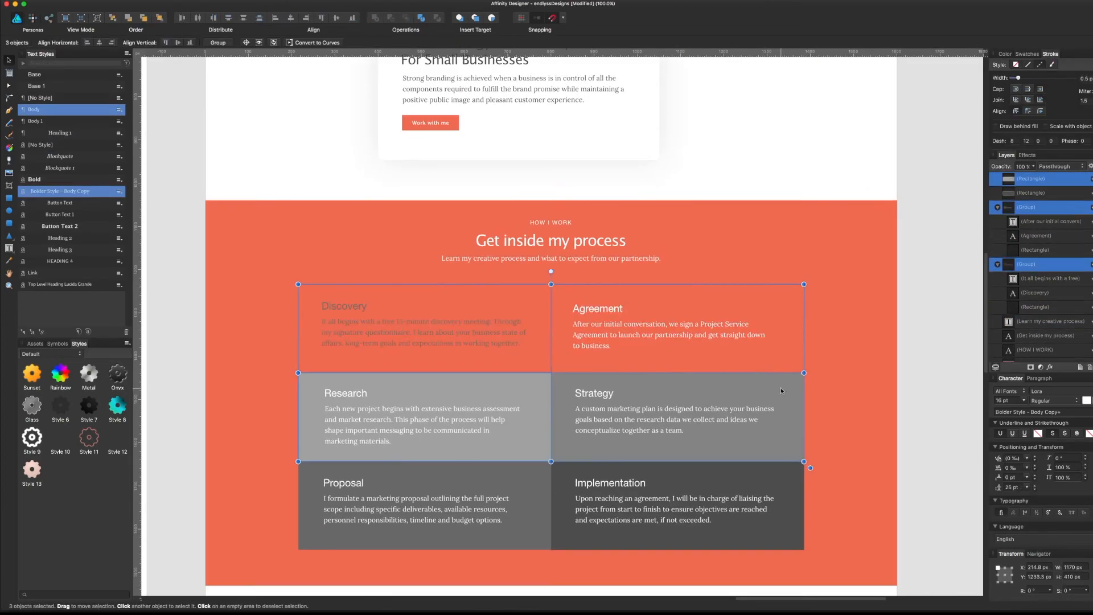
shift+click(444, 478)
shift+click(706, 477)
shift+click(706, 392)
click(1036, 330)
super+click(1036, 273)
super+click(1033, 216)
super+click(1032, 202)
super+click(1033, 188)
scroll(1032, 196, up, 2)
- Remove the fill from the remaining grey process rectangles and make the Discovery heading and description white
click(1005, 54)
click(1031, 213)
shift+click(1032, 241)
click(995, 75)
click(1035, 340)
shift+click(1047, 327)
click(1089, 86)
- Enlarge the process subheading slightly and lower it together with the heading and HOW I WORK label
scroll(752, 280, up, 5)
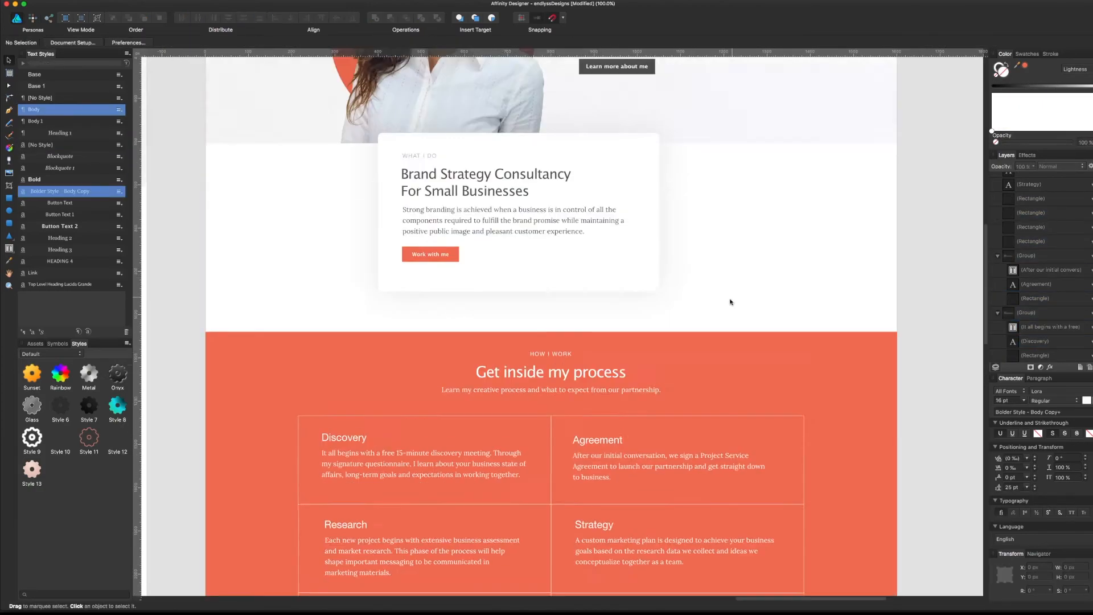
scroll(752, 280, down, 5)
click(575, 247)
drag(686, 261, 710, 262)
shift+click(569, 230)
shift+click(568, 211)
drag(568, 211, 568, 217)
- Draw a small rectangle behind the HOW I WORK label with a dark fill at 10% opacity
scroll(596, 261, up, 2)
click(596, 262)
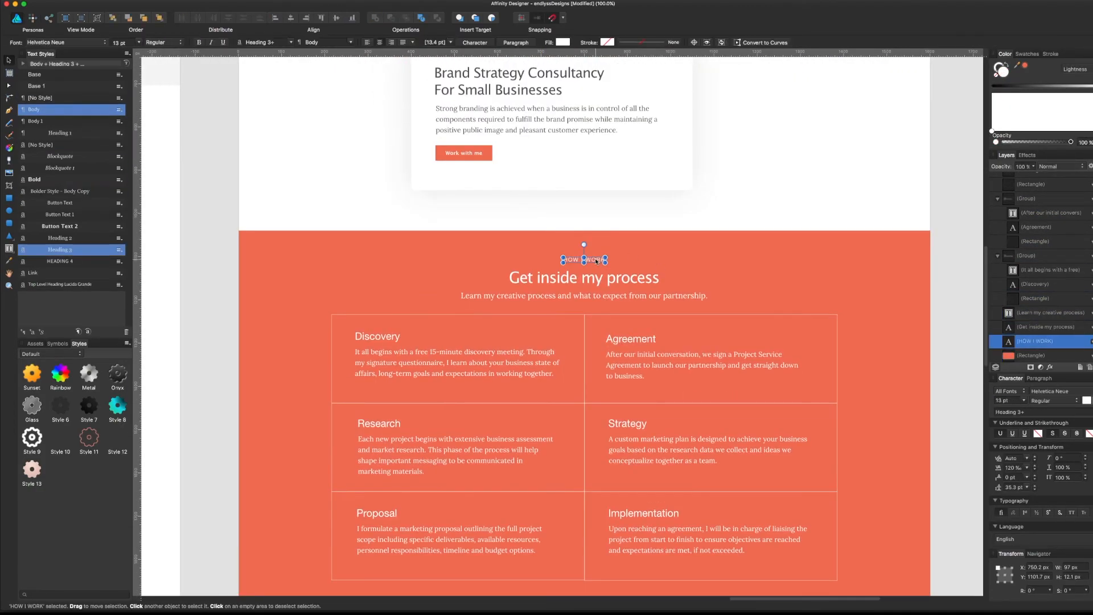
key(super+plus)
key(super+plus)
drag(731, 322, 731, 322)
key(super+bracketleft)
click(1025, 66)
drag(1066, 86, 1016, 86)
drag(1070, 142, 1012, 143)
- Fit the translucent rectangle around the HOW I WORK label at about 127 by 26 px, undoing the last resize
key(v)
drag(670, 274, 684, 275)
shift+click(660, 296)
drag(661, 295, 660, 277)
click(719, 277)
click(697, 277)
drag(586, 245, 586, 254)
drag(711, 303, 689, 298)
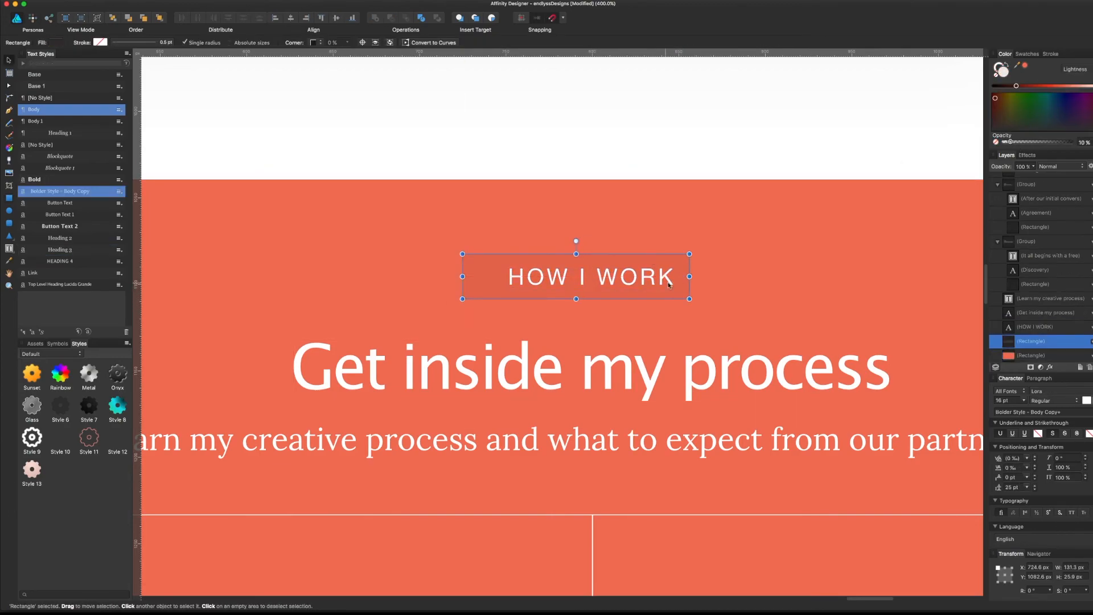
key(super+z)
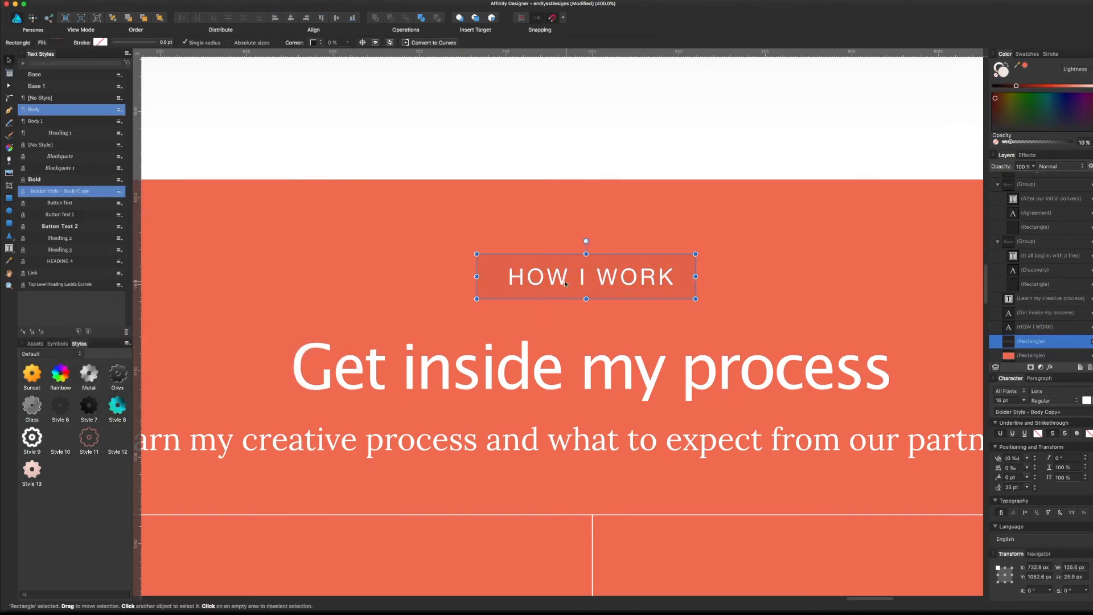
- Round the label rectangle's corners to 52% and centre it behind HOW I WORK
click(55, 43)
click(316, 42)
click(337, 47)
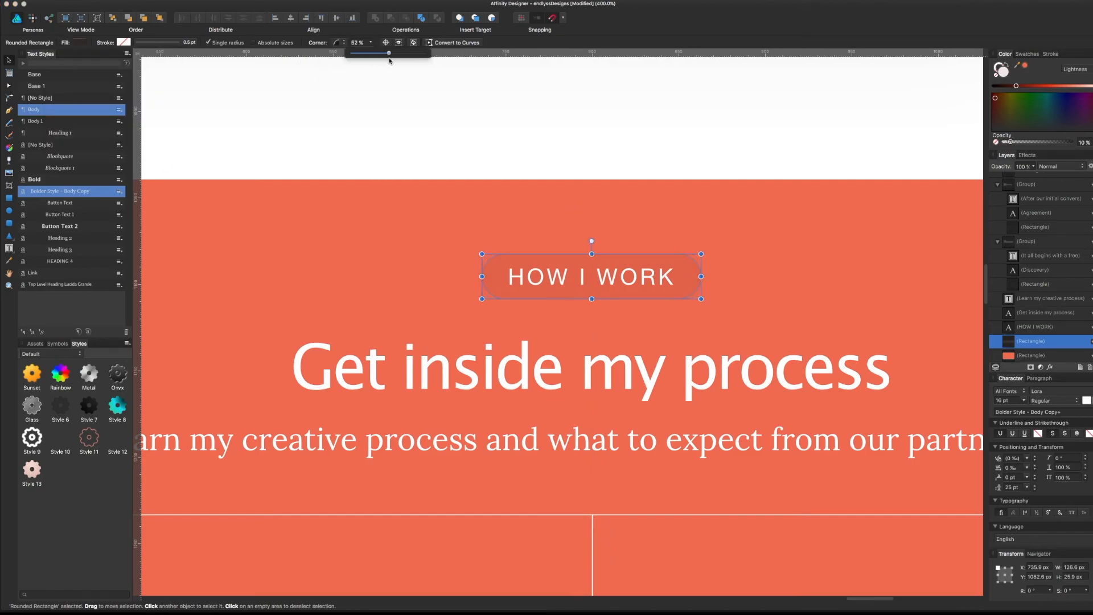
key(super+d)
- Group the HOW I WORK label with its rounded background and nudge the group into the section's centre
key(super+minus)
key(super+minus)
key(super+minus)
key(super+equal)
click(569, 313)
key(super+equal)
shift+click(622, 312)
key(super+g)
mouse_move(623, 314)
mouse_down()
mouse_move(638, 329)
mouse_move(621, 314)
mouse_up()
- Select the whole process grid with its texts and lower it slightly within the coral section
key(super+minus)
key(super+minus)
key(super+minus)
scroll(620, 319, down, 5)
drag(791, 250, 373, 432)
shift+click(473, 239)
shift+click(637, 241)
drag(674, 377, 674, 391)
- Lower the HOW I WORK badge, heading and subheading together to rebalance the spacing above the grid
click(588, 190)
shift+click(588, 181)
shift+click(576, 160)
drag(576, 161, 575, 171)
- Extend the coral background slightly downward to balance the space below the process grid
scroll(672, 273, up, 3)
click(744, 289)
key(super+equal)
scroll(753, 412, down, 2)
click(745, 449)
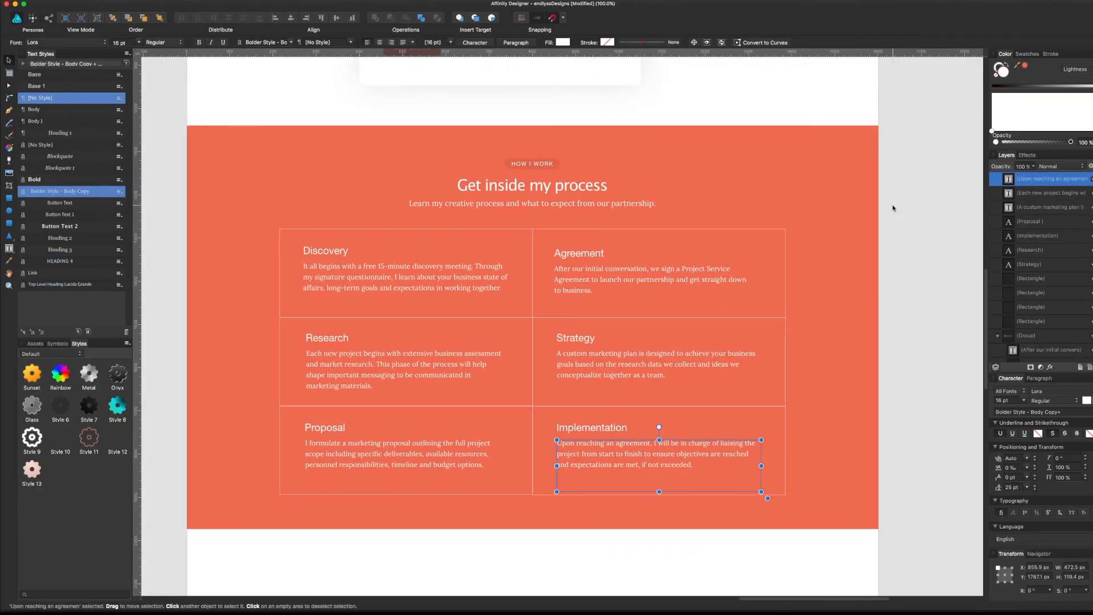
drag(794, 262, 816, 205)
click(816, 205)
drag(555, 472, 555, 485)
drag(777, 227, 778, 487)
drag(641, 393, 561, 393)
key(super+d)
- Reposition the WHAT I DO card beneath the hero and widen its white rounded rectangle
drag(837, 427, 798, 345)
drag(513, 283, 634, 284)
drag(665, 272, 646, 330)
double_click(647, 330)
drag(651, 374, 766, 374)
mouse_move(489, 354)
mouse_down()
mouse_move(419, 353)
mouse_move(473, 354)
mouse_up()
click(813, 380)
drag(814, 381, 838, 431)
- Stretch the WHAT I DO card to about 1150 px wide, extend it down to the coral section and shift its text right
double_click(468, 405)
drag(468, 405, 510, 405)
click(692, 421)
drag(721, 424, 790, 424)
drag(276, 425, 278, 425)
drag(528, 503, 528, 554)
click(495, 405)
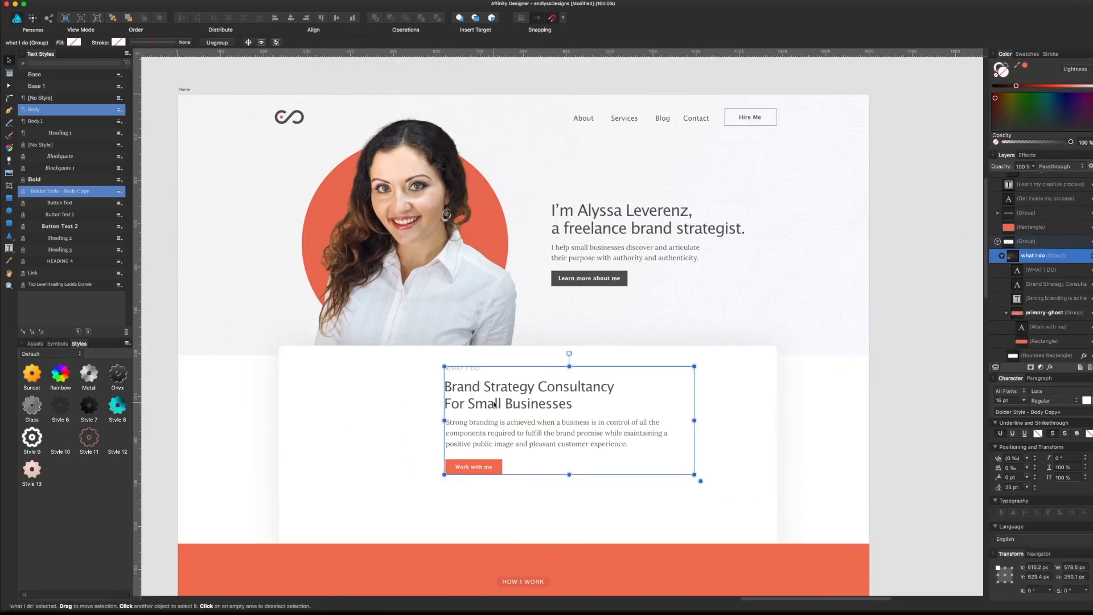
drag(494, 405, 526, 433)
- Duplicate the header logo symbol and place it enlarged in the empty left part of the WHAT I DO card
click(293, 117)
double_click(293, 117)
drag(293, 117, 412, 421)
drag(561, 443, 577, 319)
drag(389, 307, 503, 309)
click(433, 364)
- Draw a rectangle about 556 by 641 px clipped inside the card behind the large logo and change its hue
click(9, 198)
drag(352, 194, 592, 472)
key(v)
drag(1026, 216, 1026, 215)
drag(1015, 86, 1063, 85)
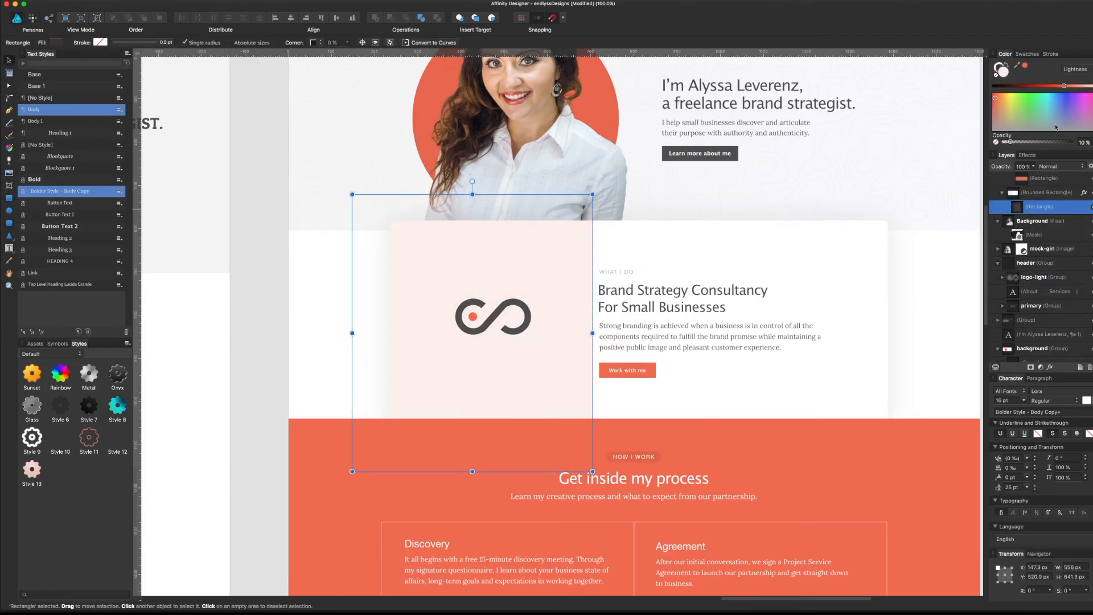
- Make the clipped rectangle opaque, shorten it from its lower edge and try other fill colours
drag(1011, 141, 1070, 142)
click(56, 42)
drag(472, 472, 472, 444)
drag(1063, 85, 1019, 85)
click(1024, 65)
click(1017, 55)
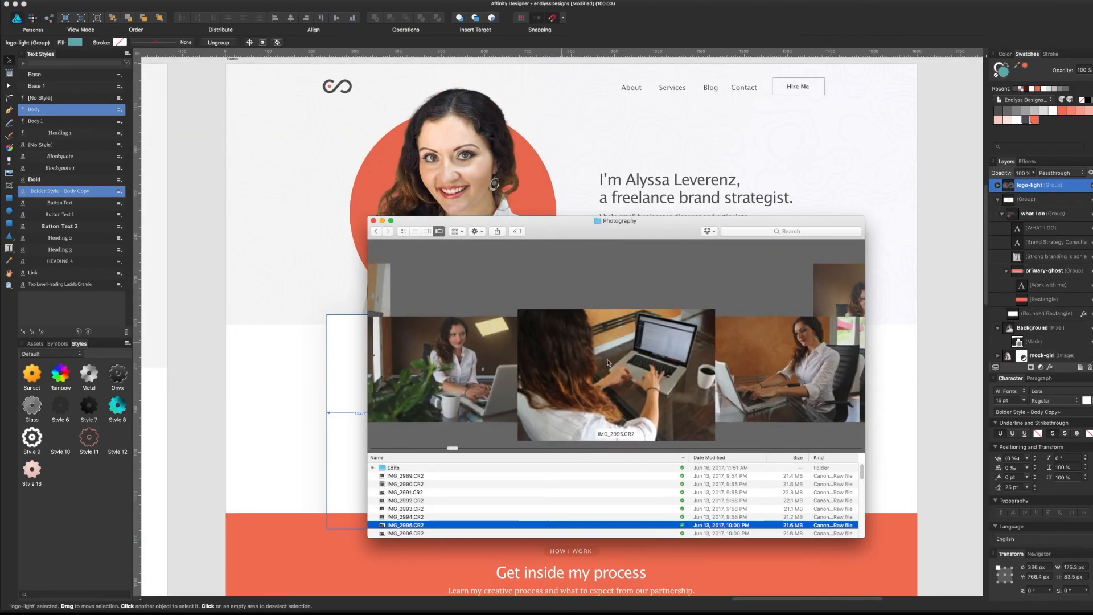
- Switch to Affinity Photo with the laptop photo IMG_2995.CR2, develop it and save it as a document
click(286, 145)
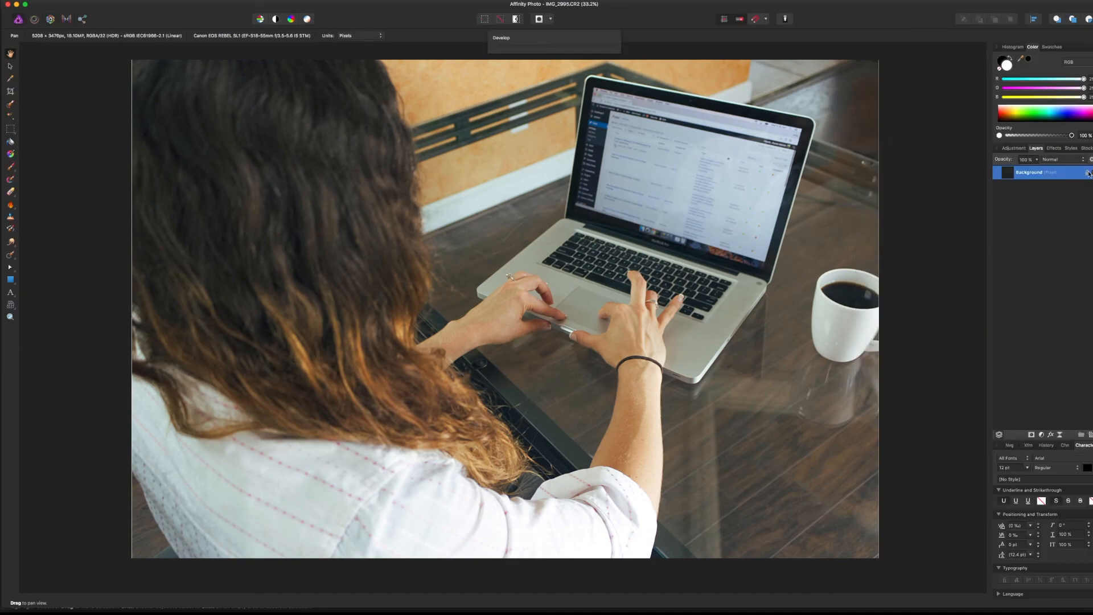
key(v)
key(super+shift+s)
key(Return)
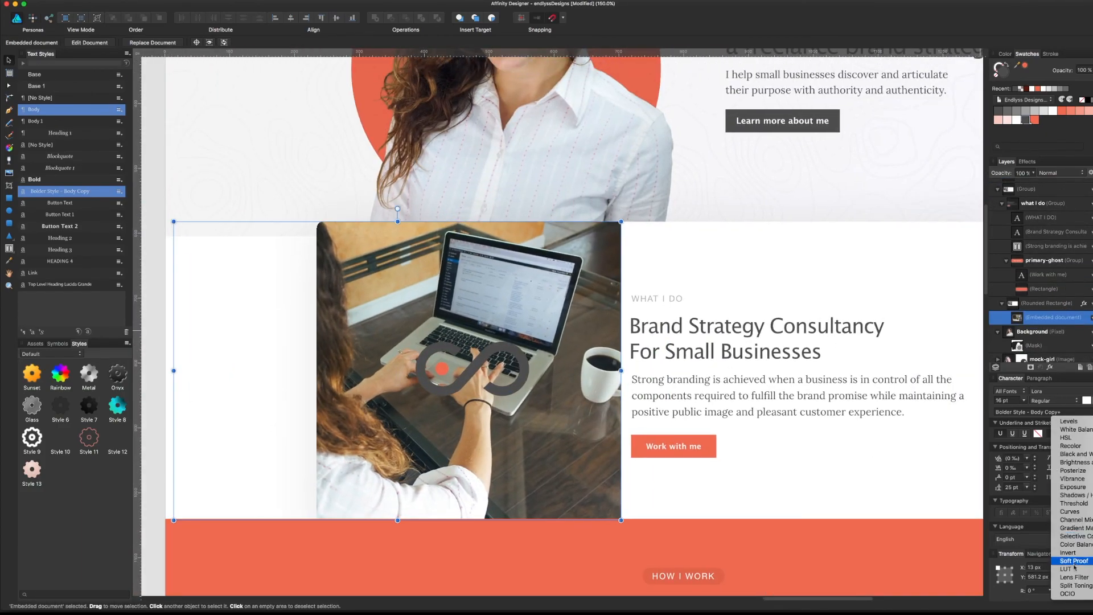
- Add a Black and White adjustment to the embedded laptop photo and raise its first colour sliders to lighten the tones
click(1075, 454)
drag(892, 469, 914, 468)
drag(892, 485, 908, 486)
click(820, 438)
- Lower the embedded laptop photo's layer opacity so it fades behind the large logo
click(1052, 317)
click(1033, 173)
drag(1035, 184, 984, 185)
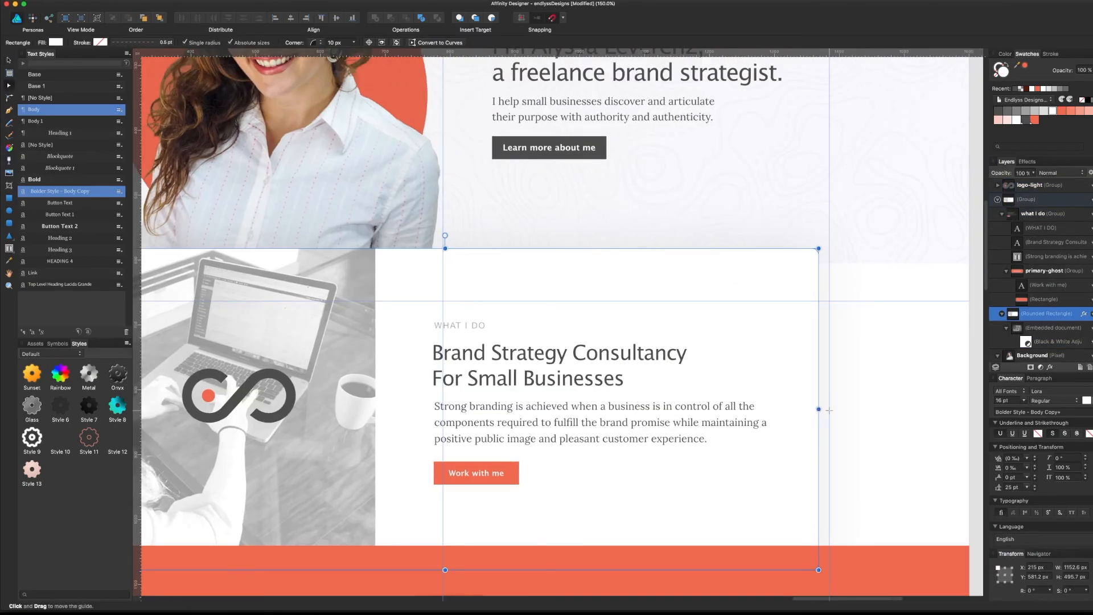
- Move the WHAT I DO text and button group up and slightly left within the white card
key(v)
scroll(1040, 296, down, 1)
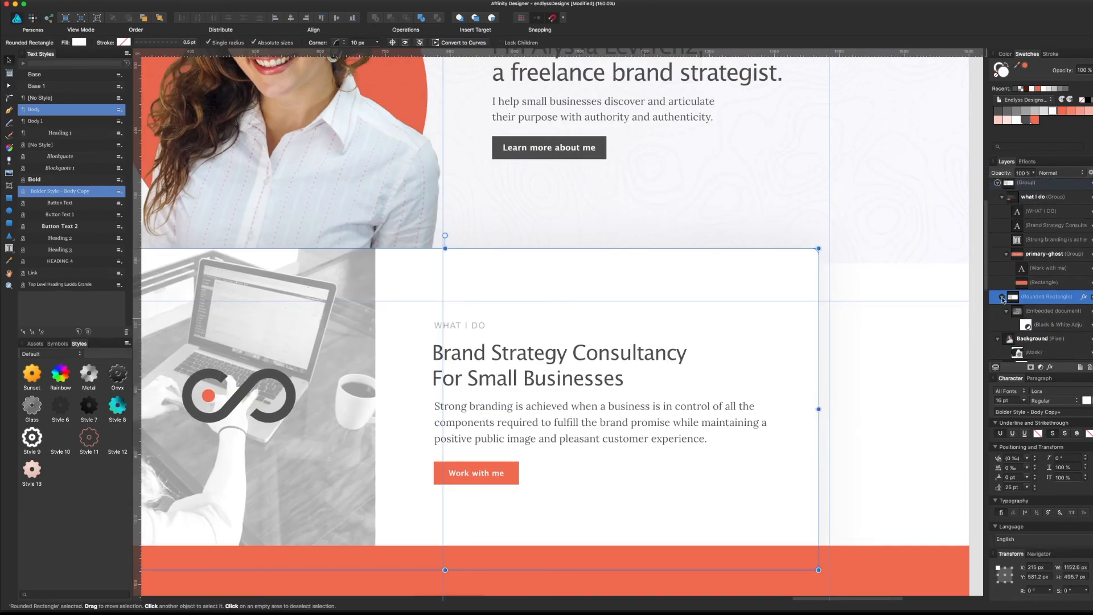
scroll(822, 410, left, 3)
scroll(822, 410, down, 1)
drag(659, 410, 650, 390)
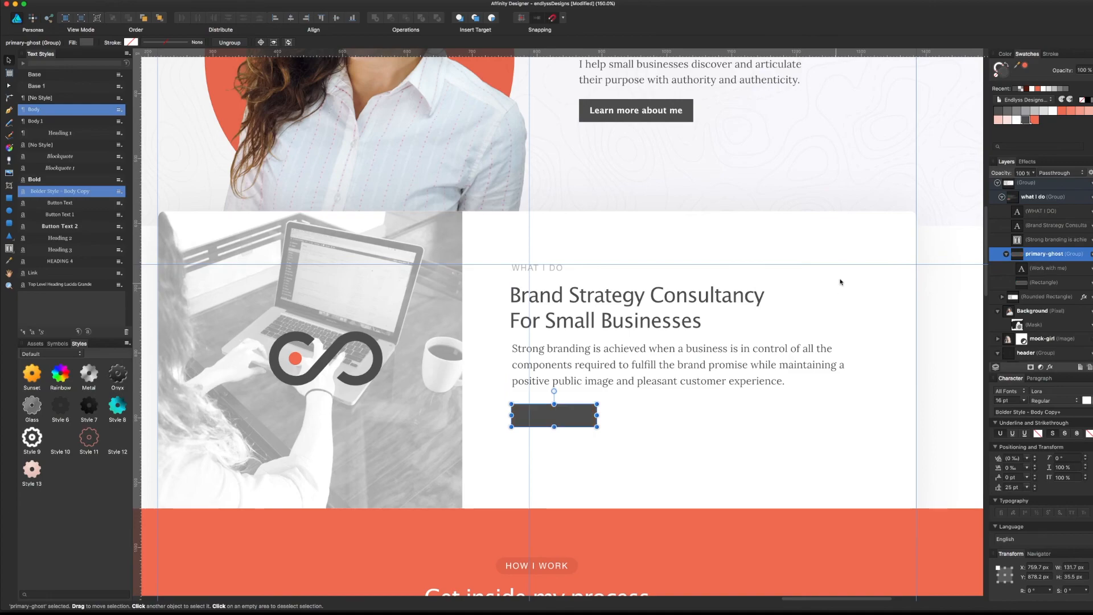
- Delete the WHAT I DO section's rounded white card together with its faded laptop photo and logo
click(1047, 268)
click(1053, 111)
scroll(833, 289, left, 3)
click(1046, 297)
click(380, 375)
key(super+minus)
key(super+minus)
scroll(741, 361, down, 4)
click(1041, 314)
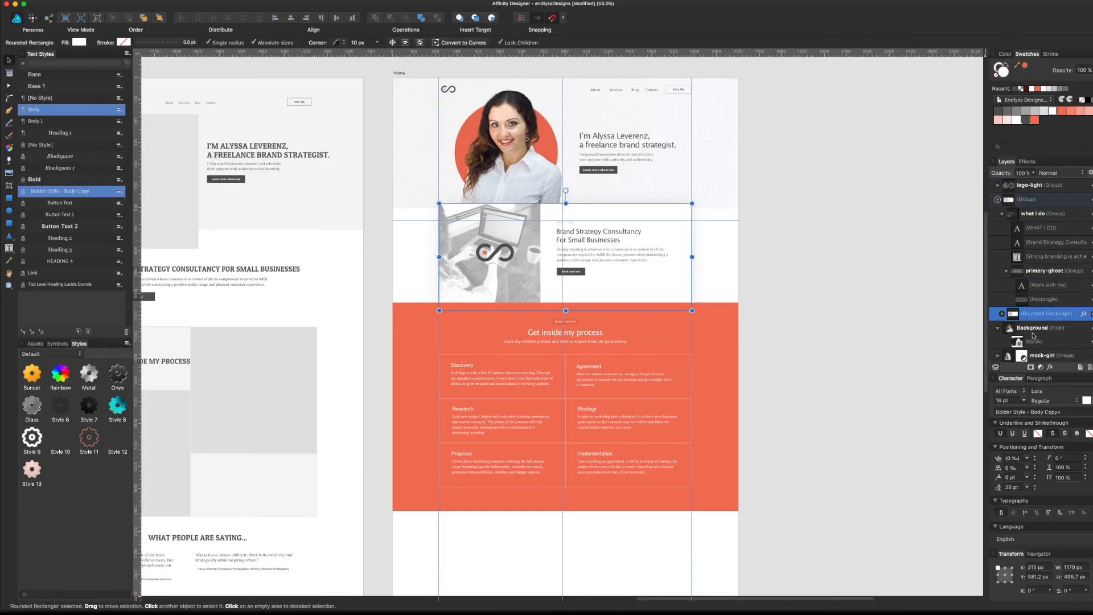
key(Delete)
click(724, 314)
key(super+z)
key(super+plus)
double_click(472, 284)
key(Delete)
- Move the WHAT I DO text group to the left side of the section and join its heading onto one line
scroll(585, 285, up, 4)
drag(764, 394, 559, 406)
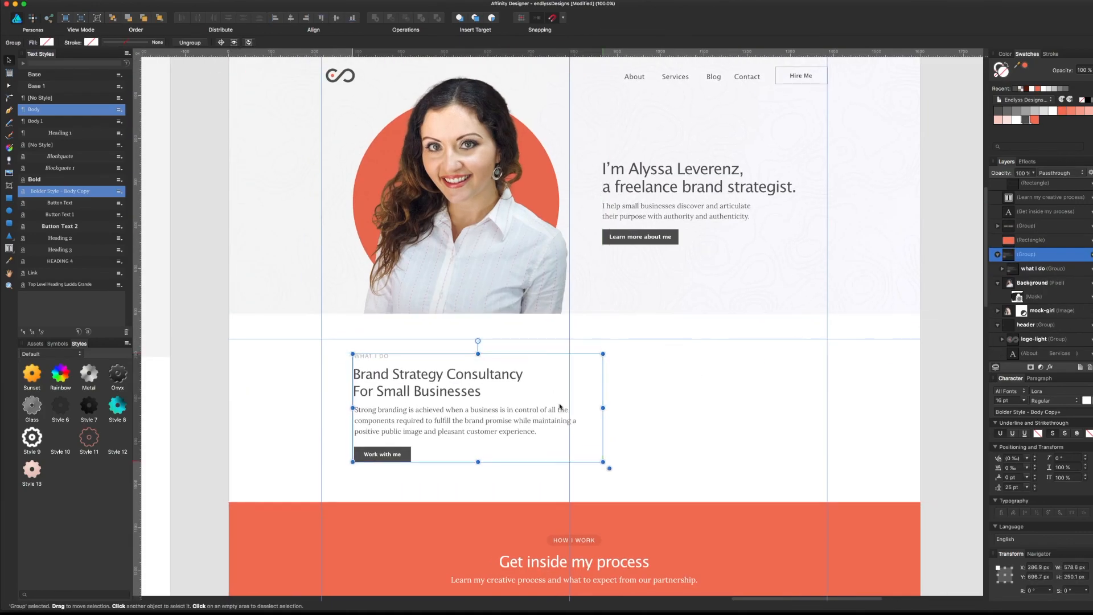
double_click(354, 391)
key(BackSpace)
- Widen the WHAT I DO paragraph so it wraps onto two lines and move the Work with me button up beneath it
drag(452, 422, 451, 415)
drag(602, 424, 694, 422)
click(371, 355)
shift+click(387, 374)
shift+click(388, 400)
drag(386, 454, 377, 426)
shift+click(388, 428)
click(497, 466)
- Move the whole How I Work section up to reduce the white space below the WHAT I DO text
key(super+minus)
key(super+minus)
drag(757, 515, 370, 285)
drag(490, 434, 490, 421)
click(756, 308)
key(super+plus)
key(super+plus)
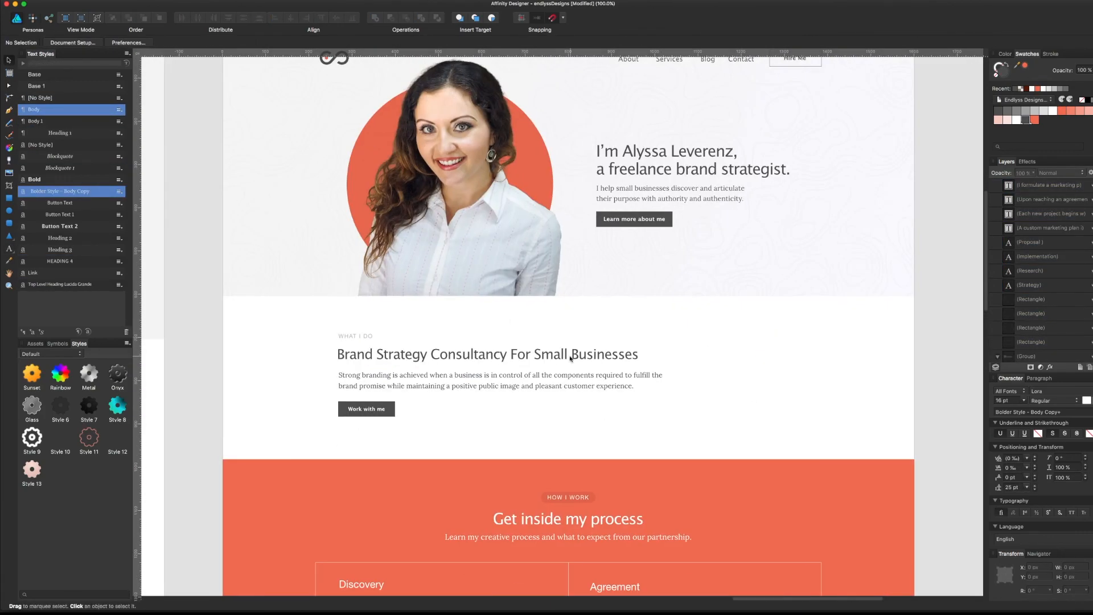
- Show the guides and narrow the Discovery block so its right edge meets the centre guide
key(super+;)
click(512, 375)
click(490, 435)
scroll(490, 434, up, 3)
scroll(766, 470, down, 8)
click(483, 289)
click(365, 323)
shift+click(259, 454)
click(259, 452)
click(571, 451)
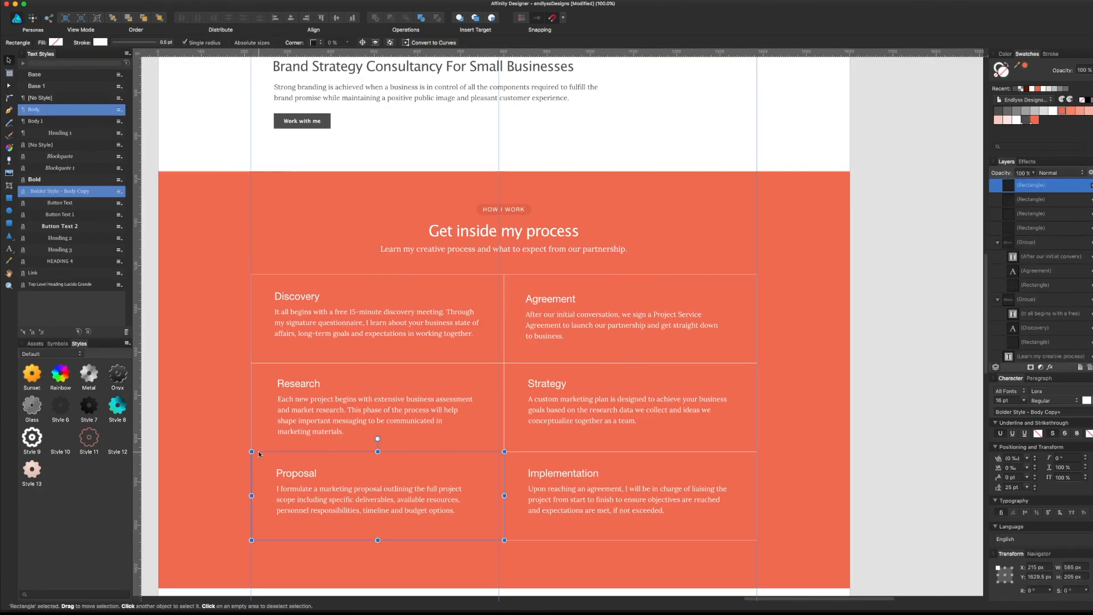
drag(692, 307, 697, 307)
scroll(804, 280, up, 1)
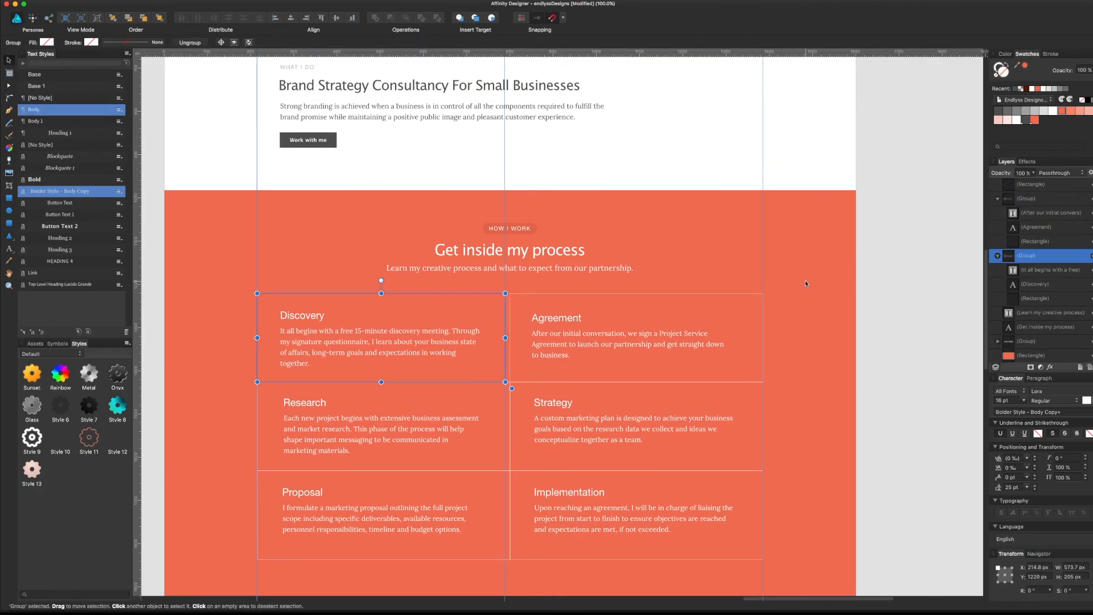
- Adjust the remaining process blocks to the narrower width so both columns meet at the centre guide
double_click(387, 332)
drag(491, 337, 496, 337)
click(387, 332)
shift+click(626, 334)
shift+click(387, 420)
shift+click(604, 419)
key(super+z)
key(super+z)
key(super+z)
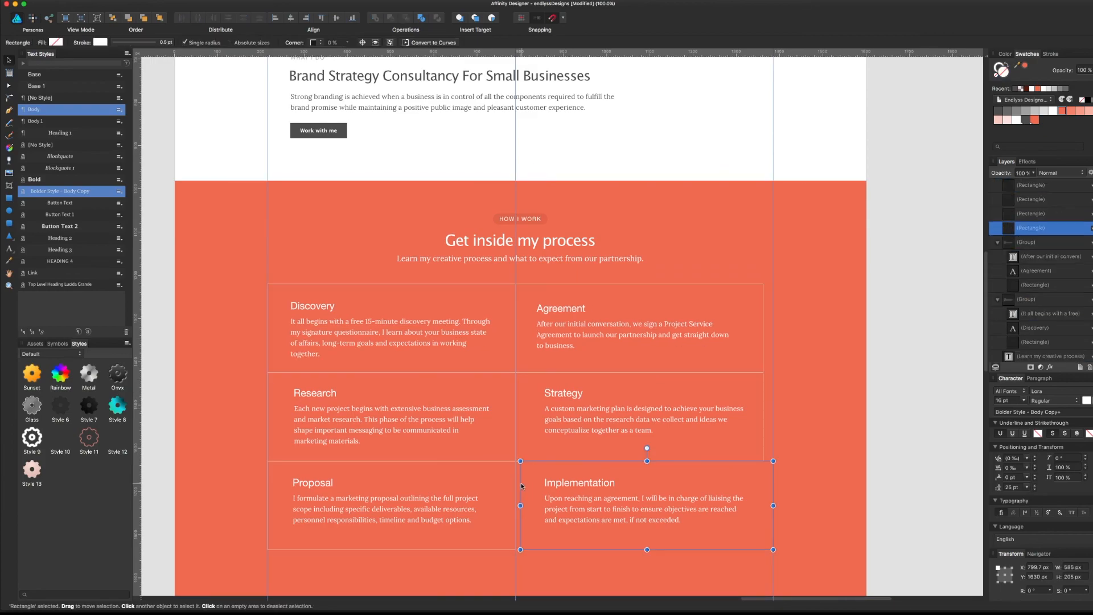
- Group the six process blocks and centre the grid horizontally in the coral How I Work section
shift+click(654, 375)
shift+click(619, 323)
shift+click(616, 296)
shift+click(393, 324)
shift+click(269, 402)
shift+click(269, 486)
shift+click(848, 394)
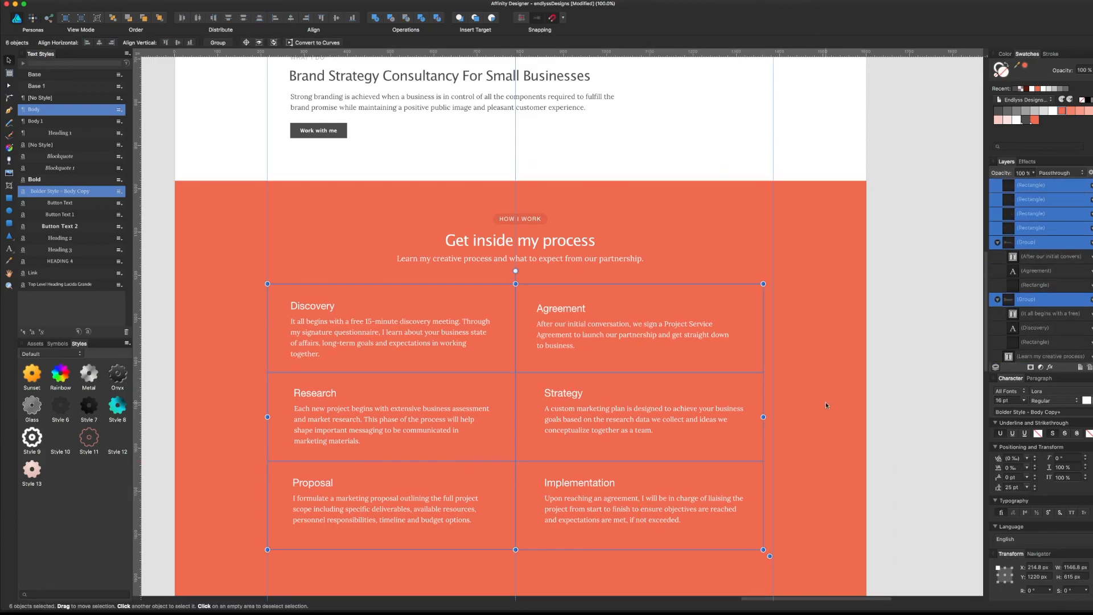
click(908, 391)
click(1029, 281)
shift+click(1037, 271)
shift+click(237, 551)
shift+click(237, 551)
key(super+g)
drag(639, 414, 644, 414)
drag(644, 414, 652, 390)
- Hide the guides and review the Home page layout from the header down to the process blocks
click(1046, 199)
shift+click(1037, 228)
click(1037, 185)
shift+click(1037, 228)
key(super+d)
key(super+;)
scroll(841, 302, up, 6)
scroll(841, 302, down, 6)
click(585, 525)
scroll(676, 251, up, 6)
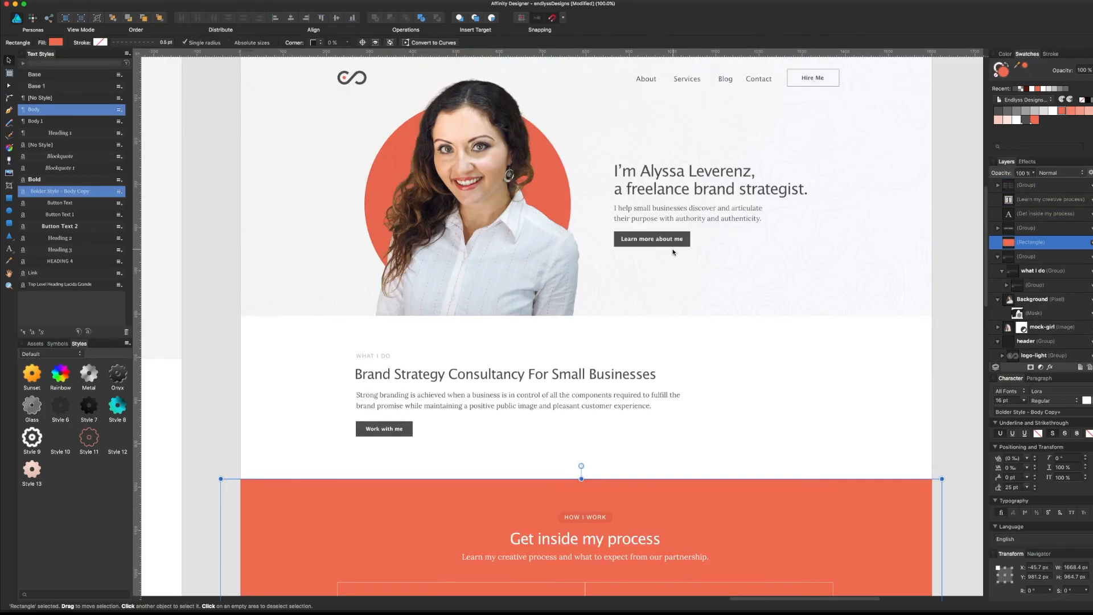
scroll(558, 366, down, 7)
scroll(558, 364, up, 8)
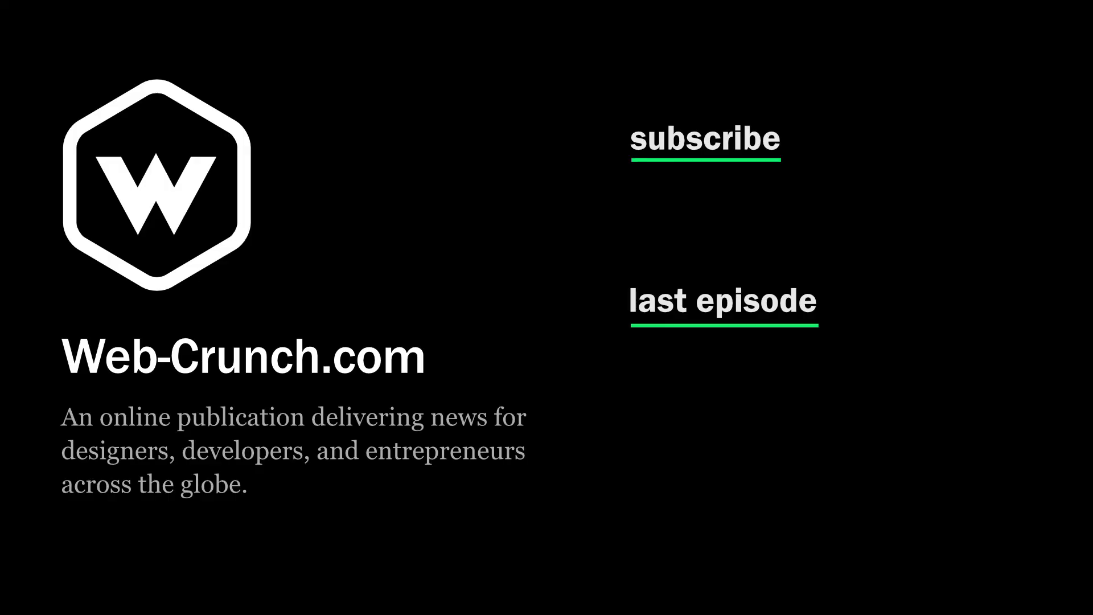